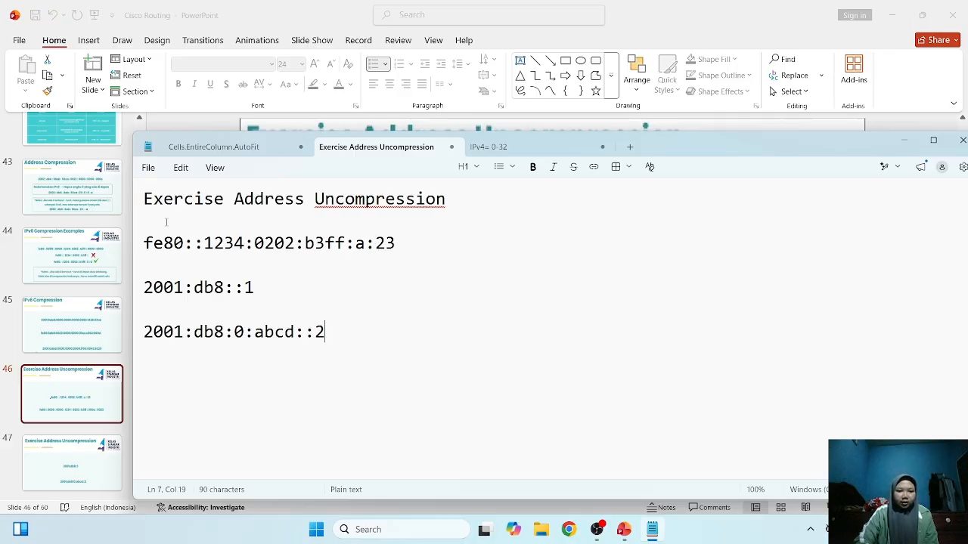
Start an answer line beneath fe80::1234:0202:b3ff:a:23 reading =fe80:0000:0000, with a blank line after it
{"action": "left_click", "coordinate": [159, 257]}
{"action": "type", "text": "="}
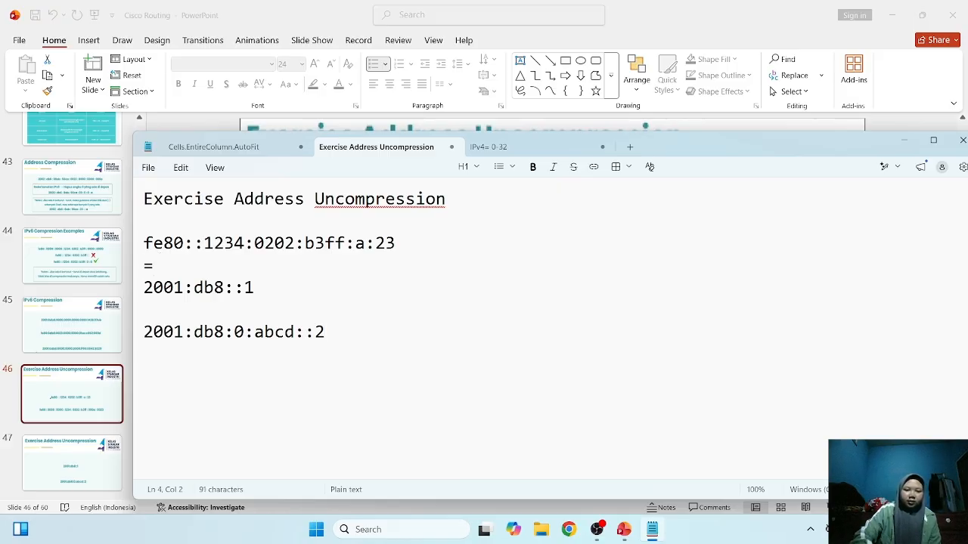
{"action": "key", "text": "Return"}
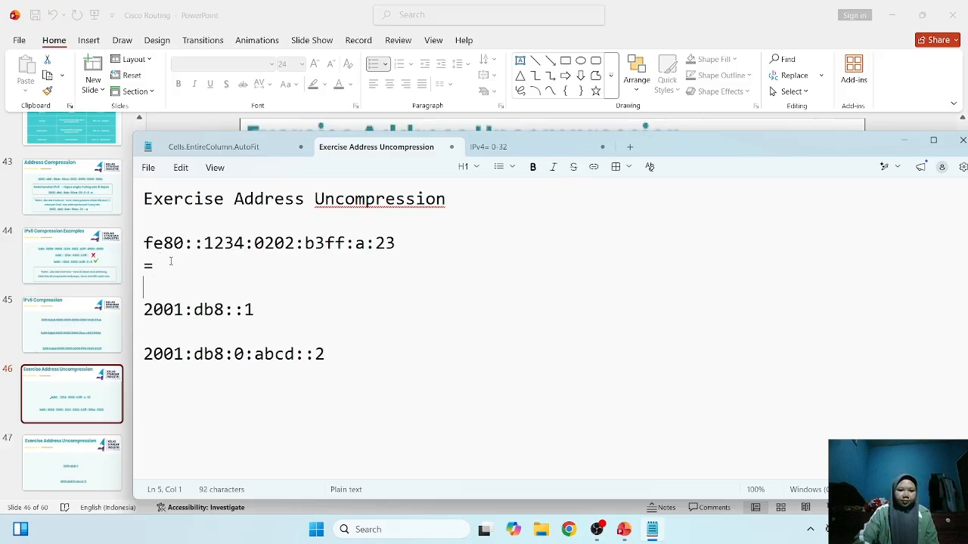
{"action": "left_click", "coordinate": [169, 262]}
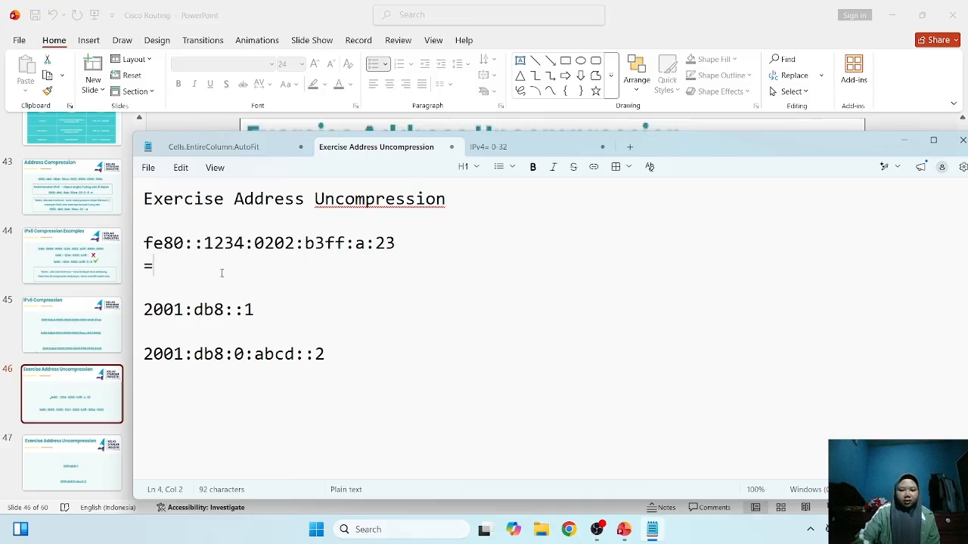
{"action": "type", "text": "fe"}
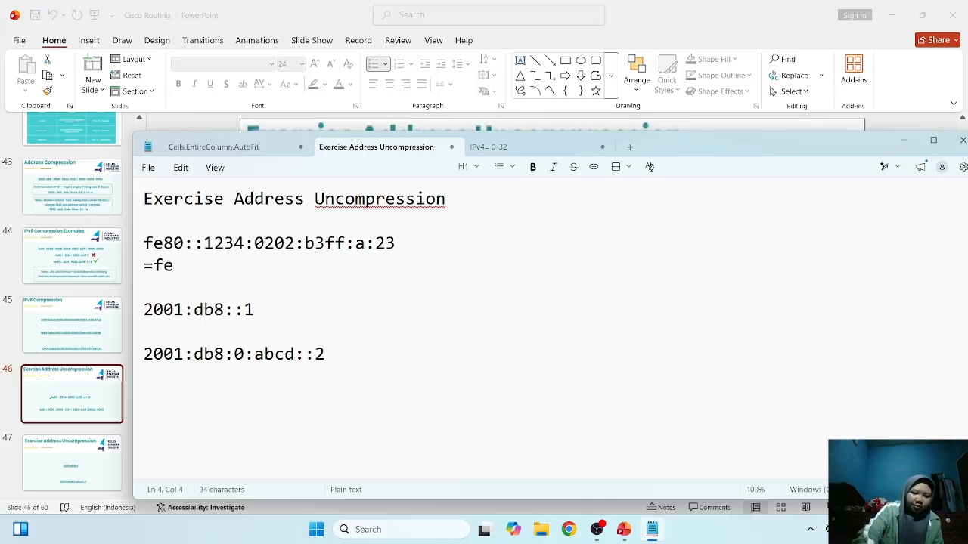
{"action": "type", "text": "80::"}
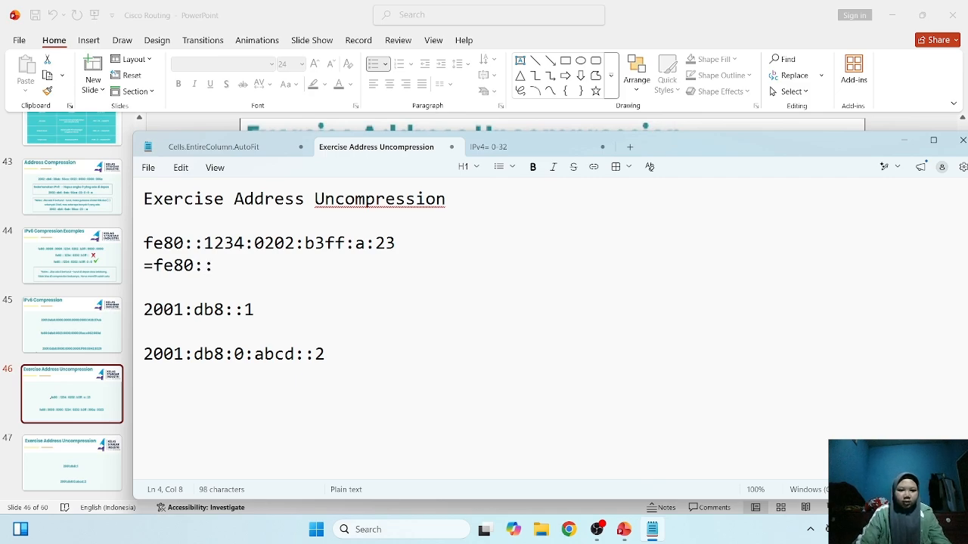
{"action": "key", "text": "BackSpace"}
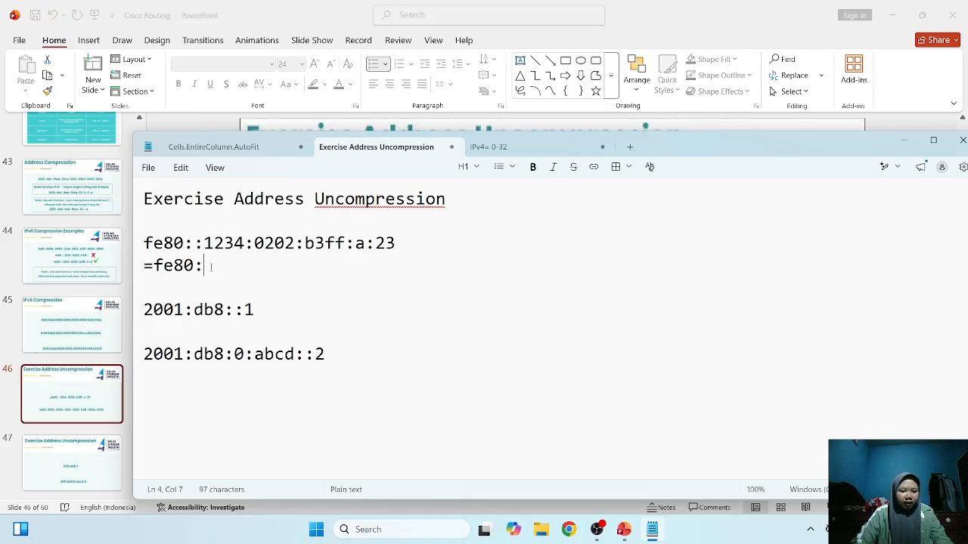
{"action": "type", "text": "0"}
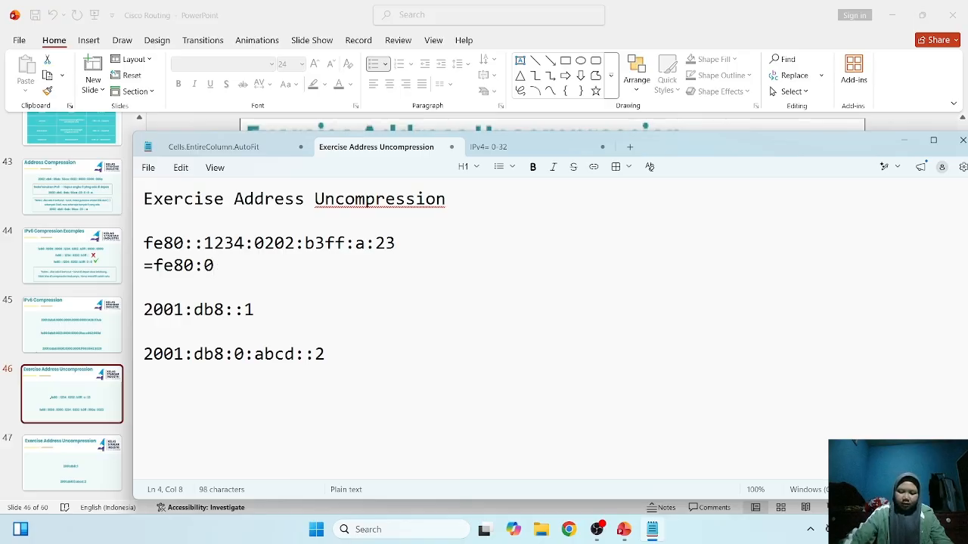
{"action": "type", "text": "00"}
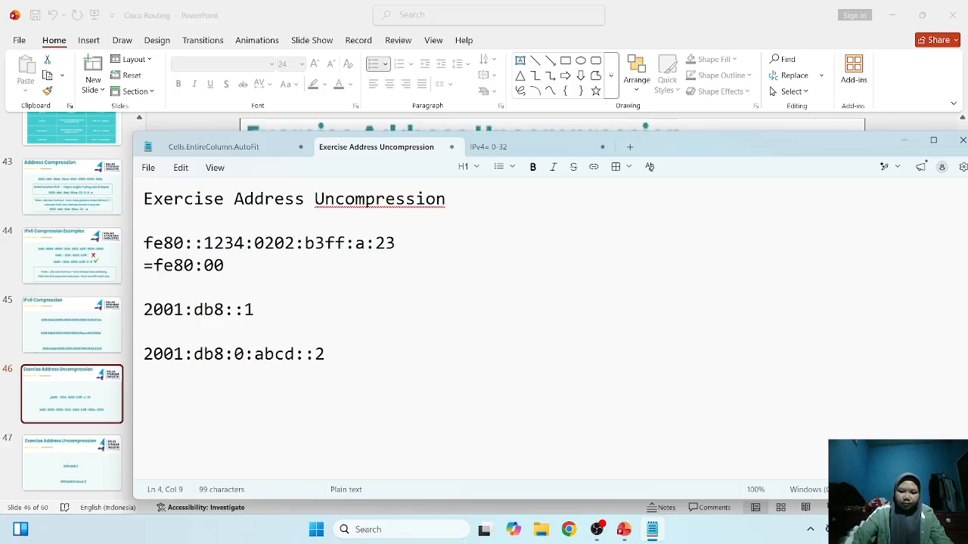
{"action": "type", "text": "00:0000"}
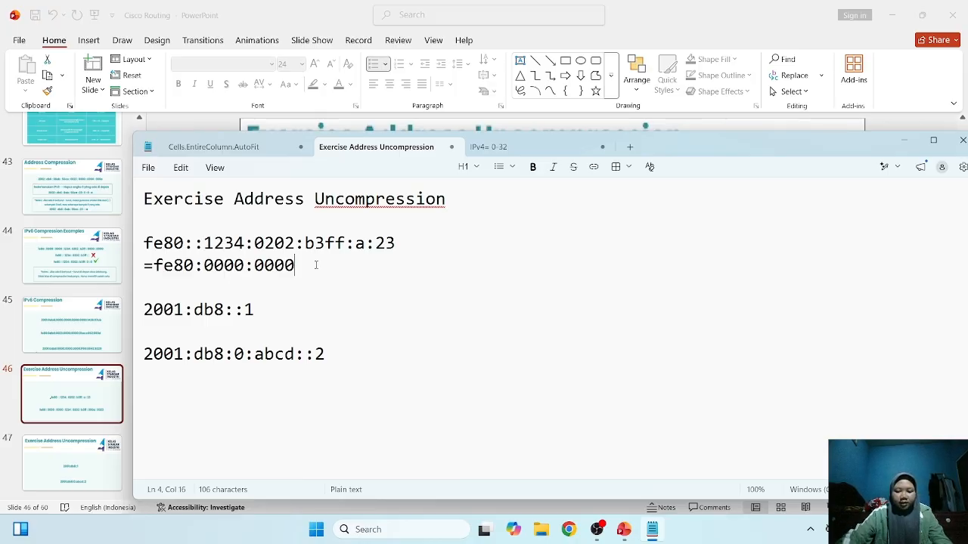
Complete the first expanded address by appending :1234:0202:b3ff:000a:0023
{"action": "type", "text": ":1234"}
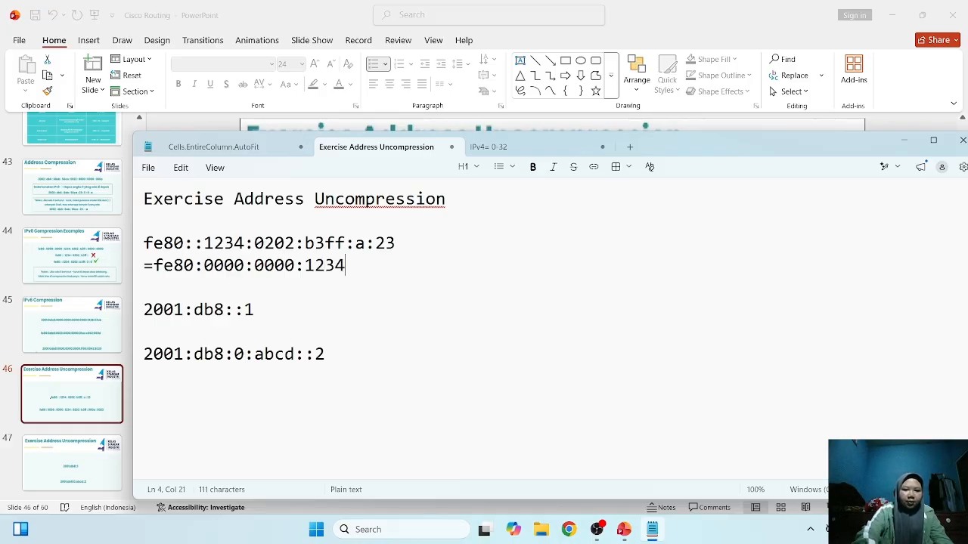
{"action": "type", "text": ":"}
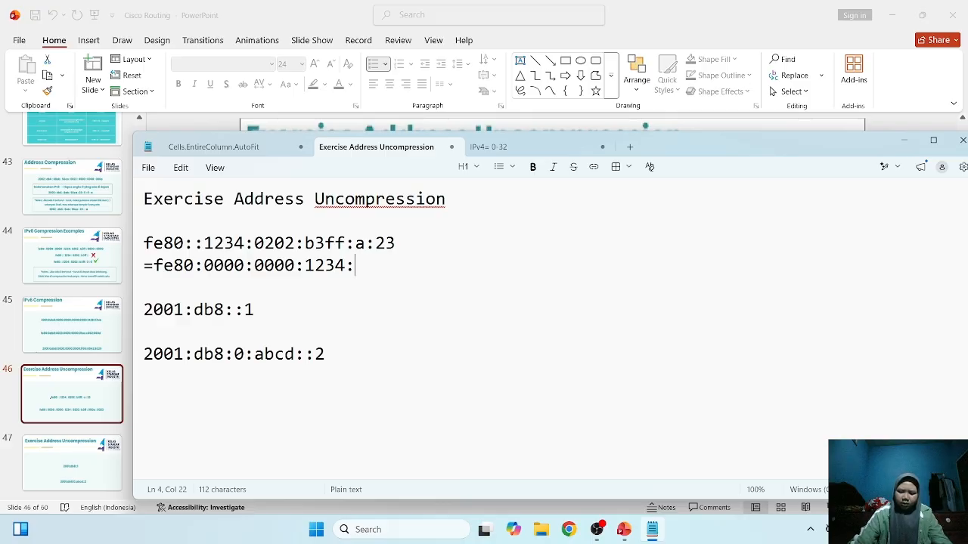
{"action": "type", "text": "020"}
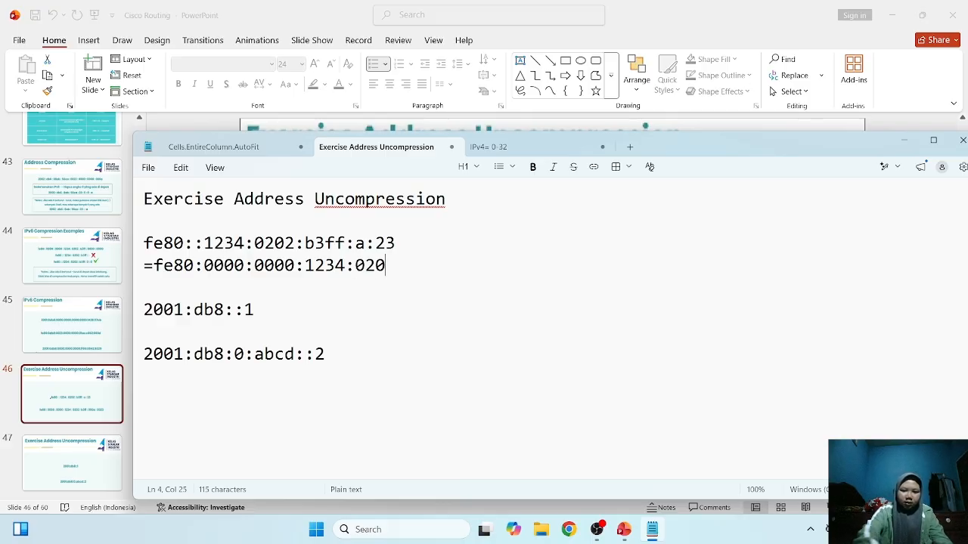
{"action": "type", "text": "2:b"}
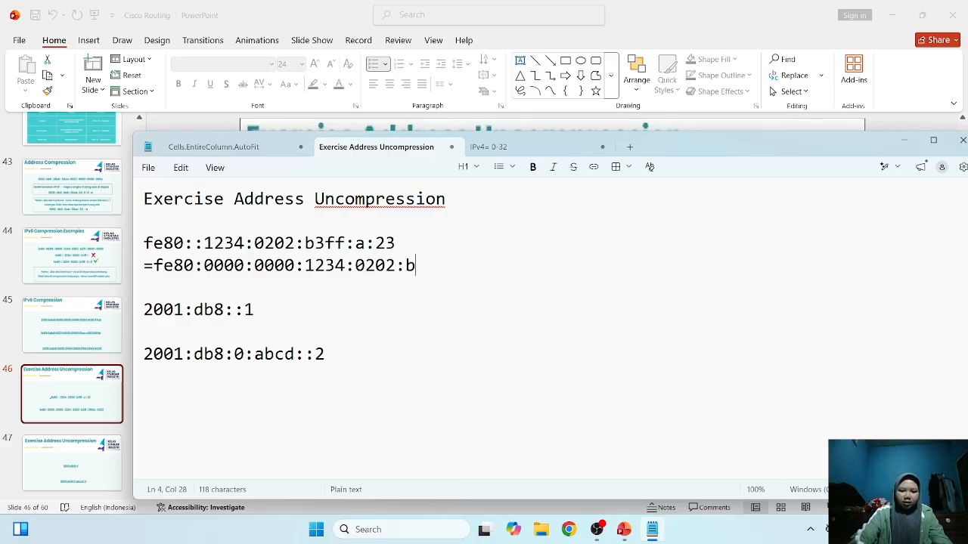
{"action": "type", "text": "3ff"}
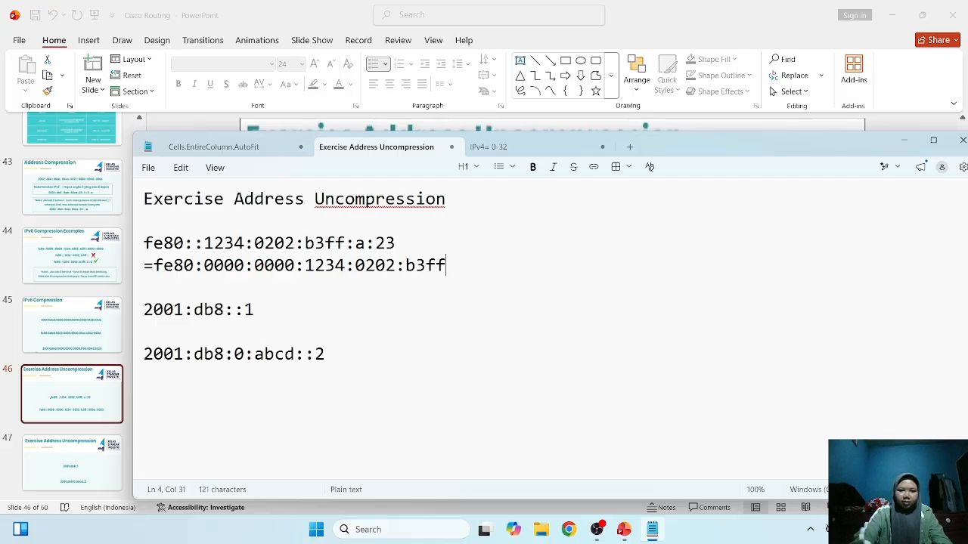
{"action": "type", "text": ":"}
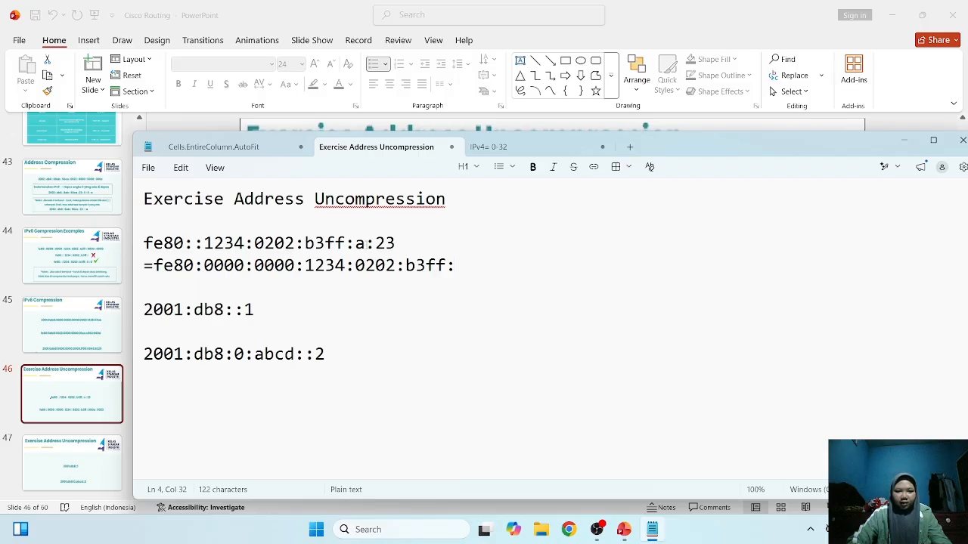
{"action": "type", "text": "000"}
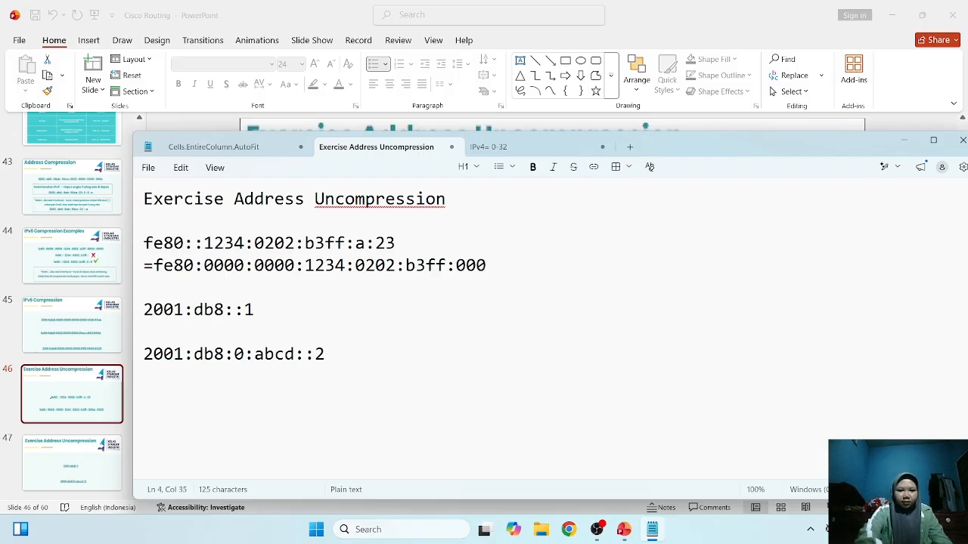
{"action": "type", "text": "a"}
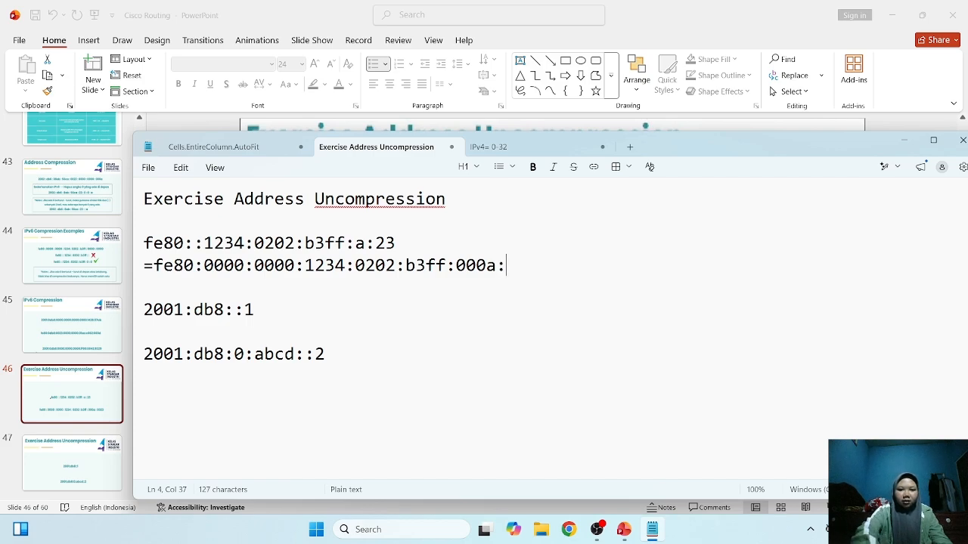
{"action": "type", "text": ":0"}
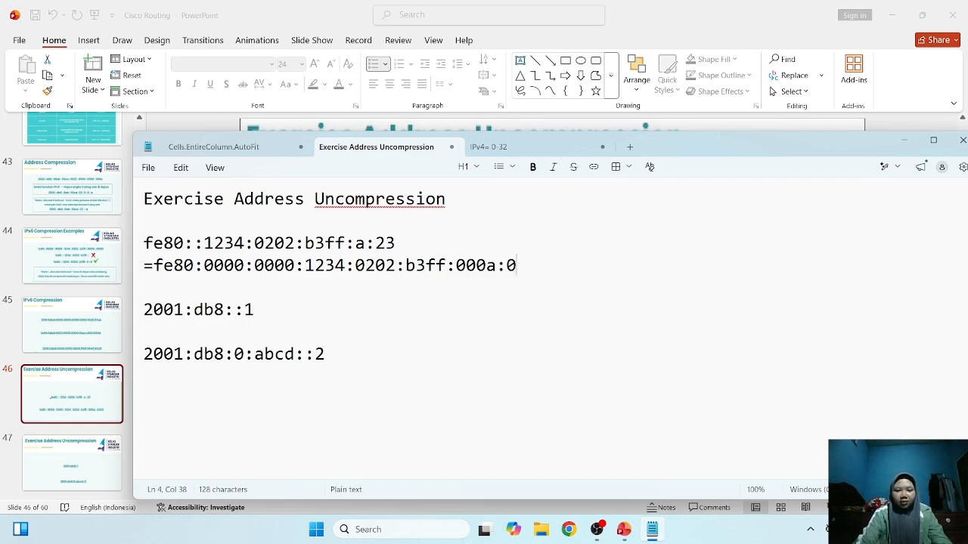
{"action": "type", "text": "023"}
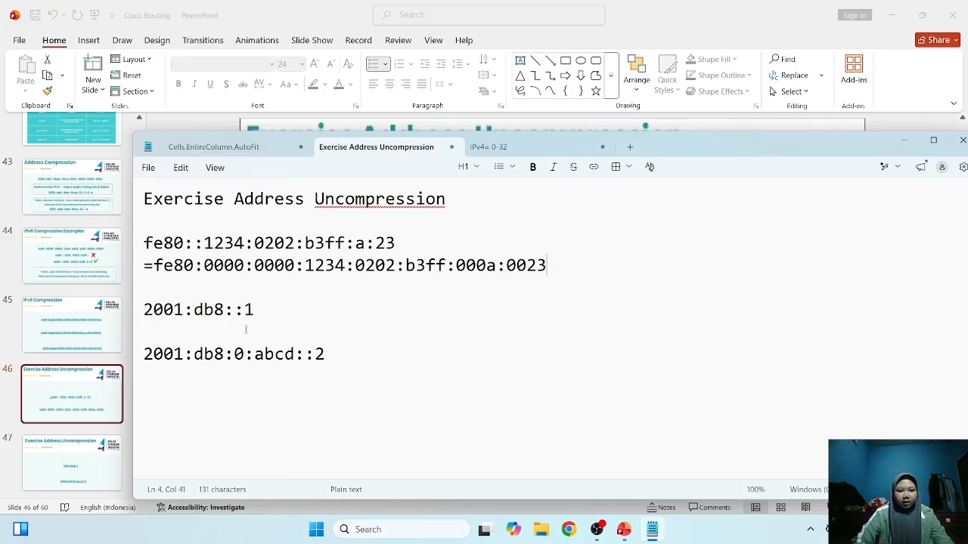
Start an answer line beneath 2001:db8::1 reading =2001:0db8:, with a blank line after it
{"action": "left_click", "coordinate": [149, 325]}
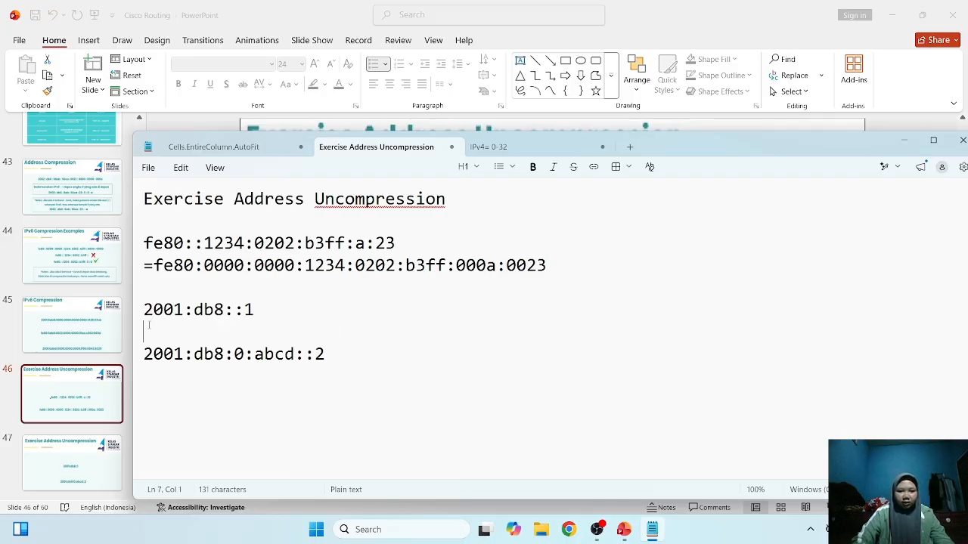
{"action": "type", "text": "="}
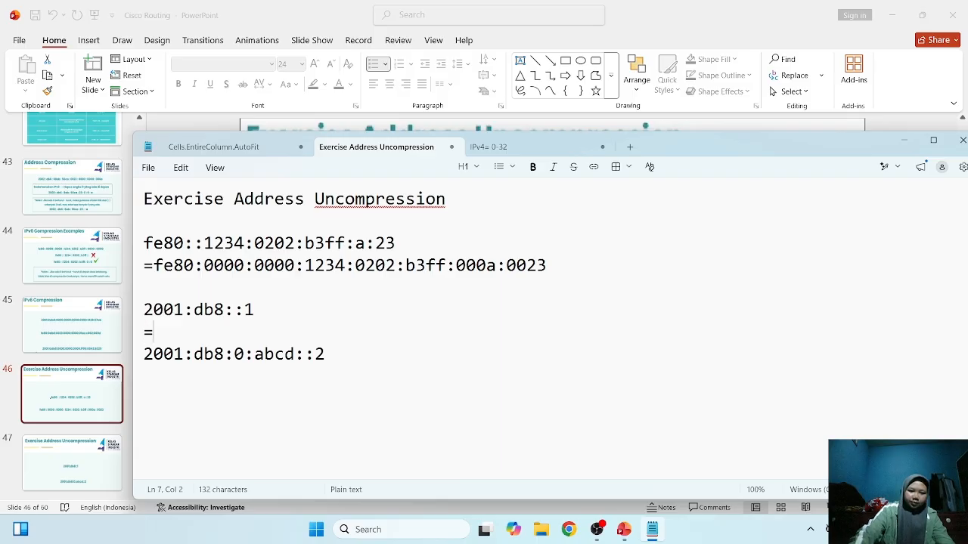
{"action": "key", "text": "Return"}
{"action": "left_click", "coordinate": [168, 327]}
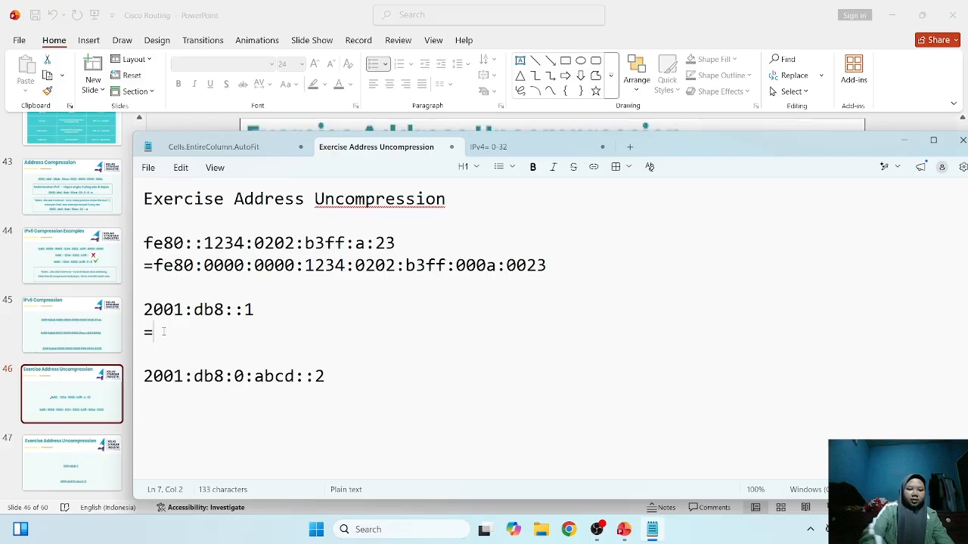
{"action": "type", "text": "200"}
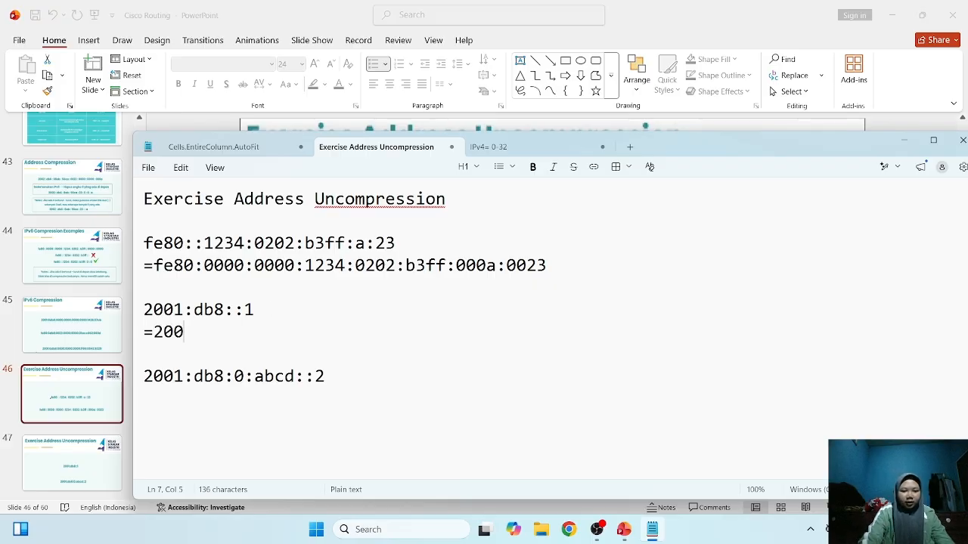
{"action": "type", "text": "1"}
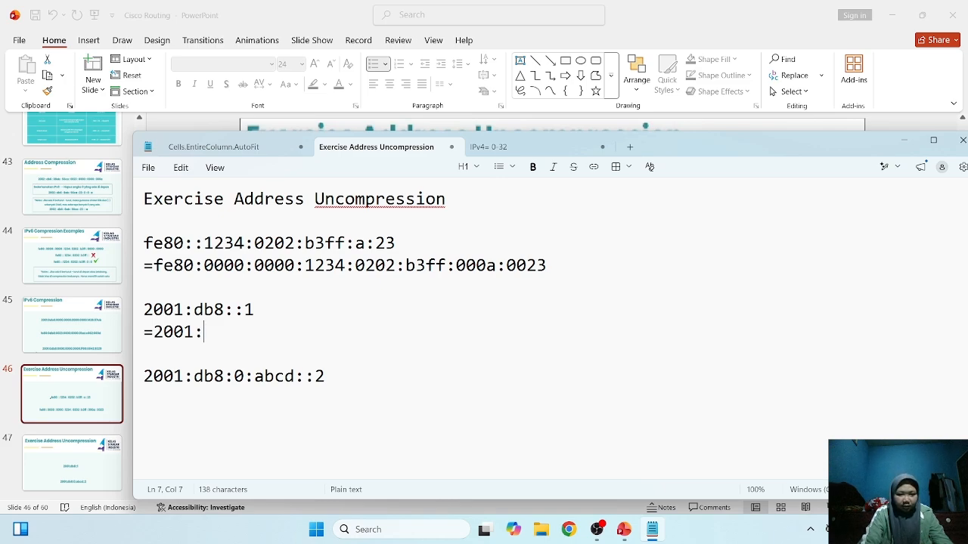
{"action": "type", "text": ":0"}
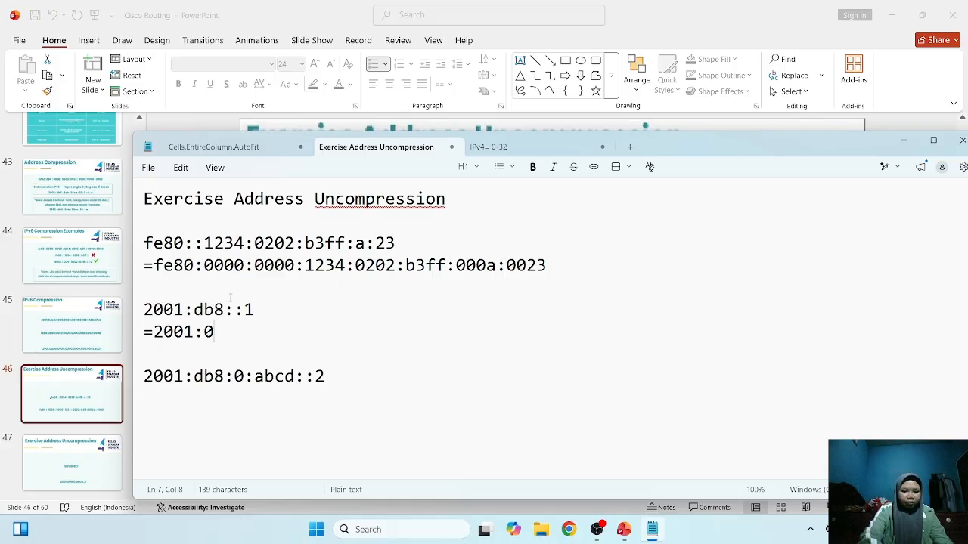
{"action": "type", "text": "db8"}
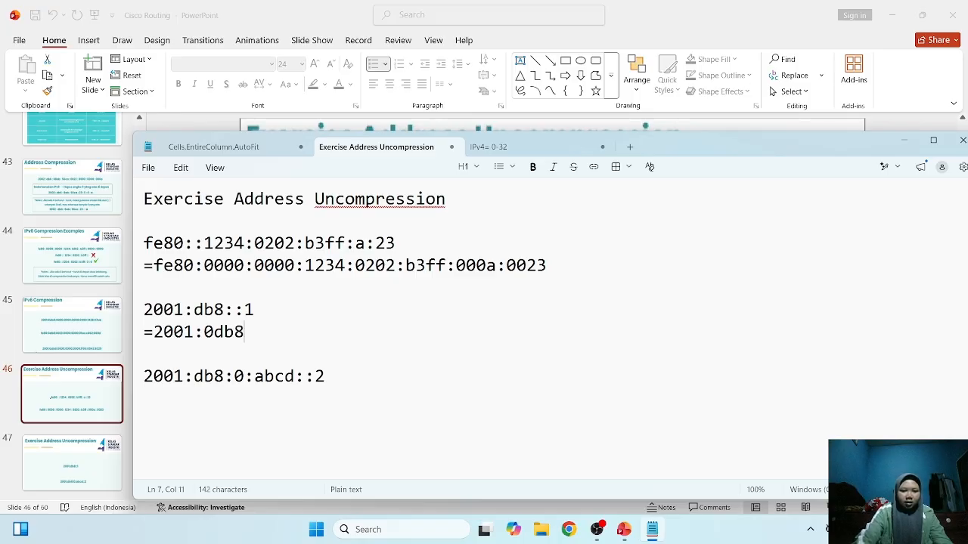
{"action": "type", "text": ":"}
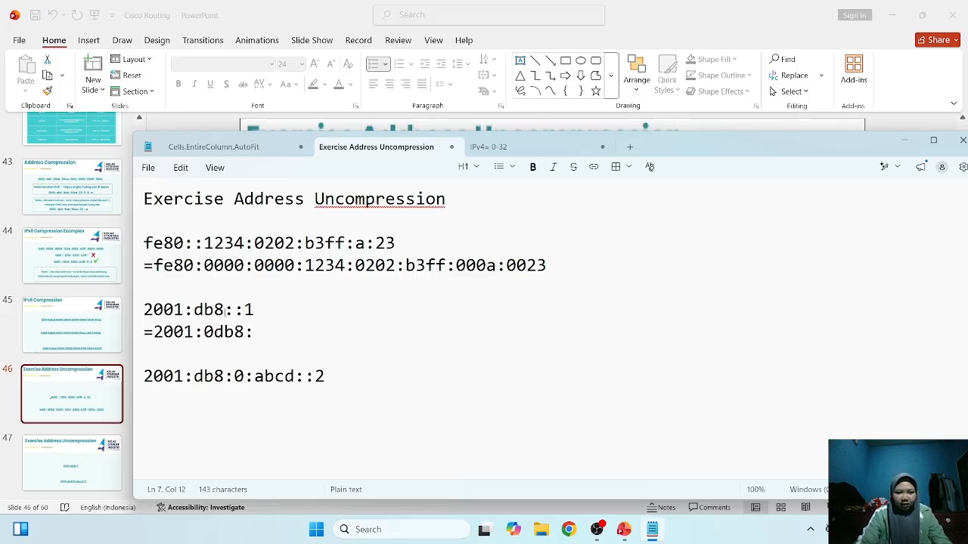
Extend the answer for 2001:db8::1 with the groups 0000:0000:0000:0001
{"action": "type", "text": "0000"}
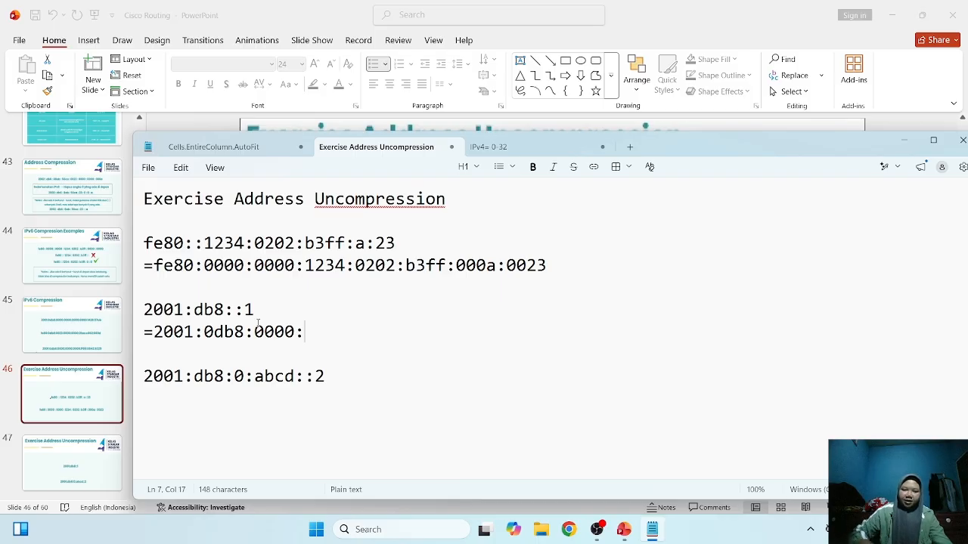
{"action": "type", "text": "::"}
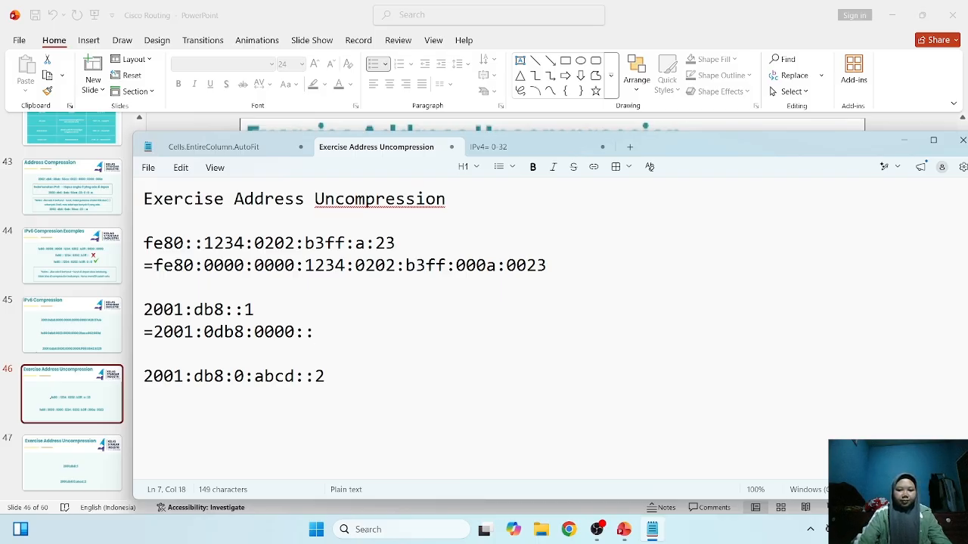
{"action": "key", "text": "BackSpace"}
{"action": "type", "text": "0000;"}
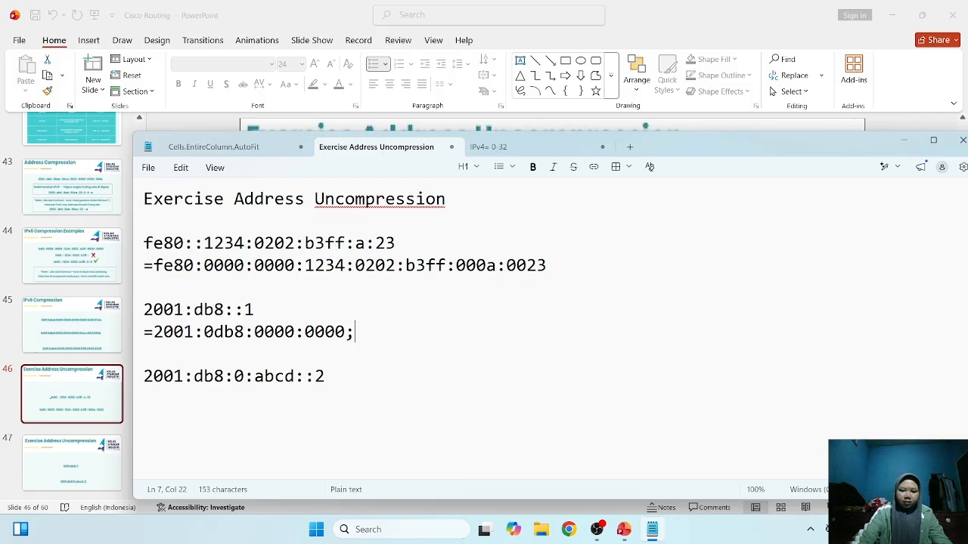
{"action": "key", "text": "BackSpace"}
{"action": "type", "text": ":0000"}
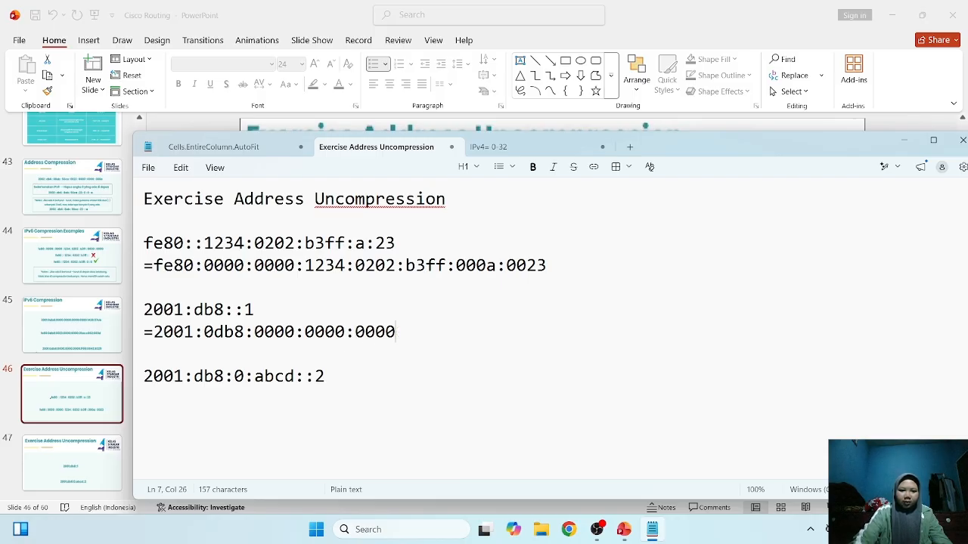
{"action": "type", "text": ":"}
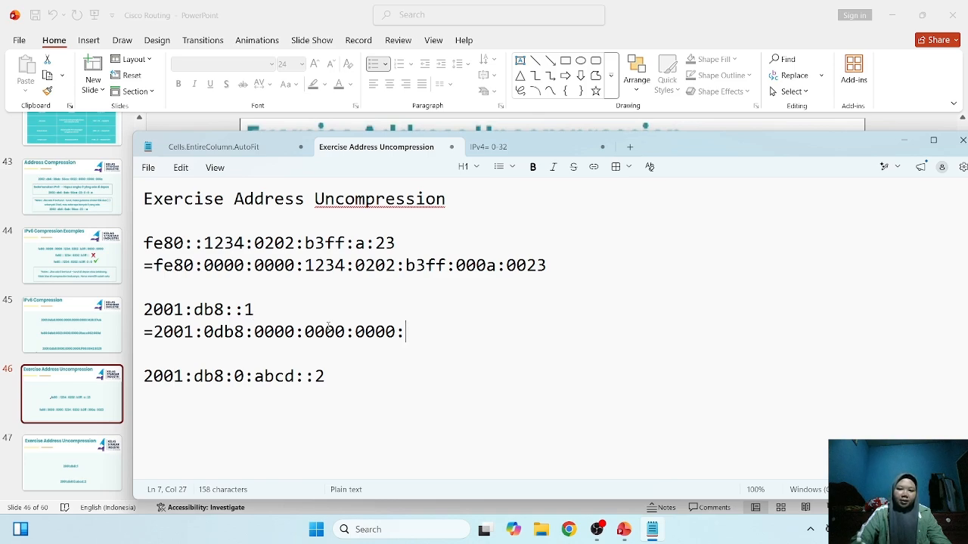
{"action": "type", "text": "0001"}
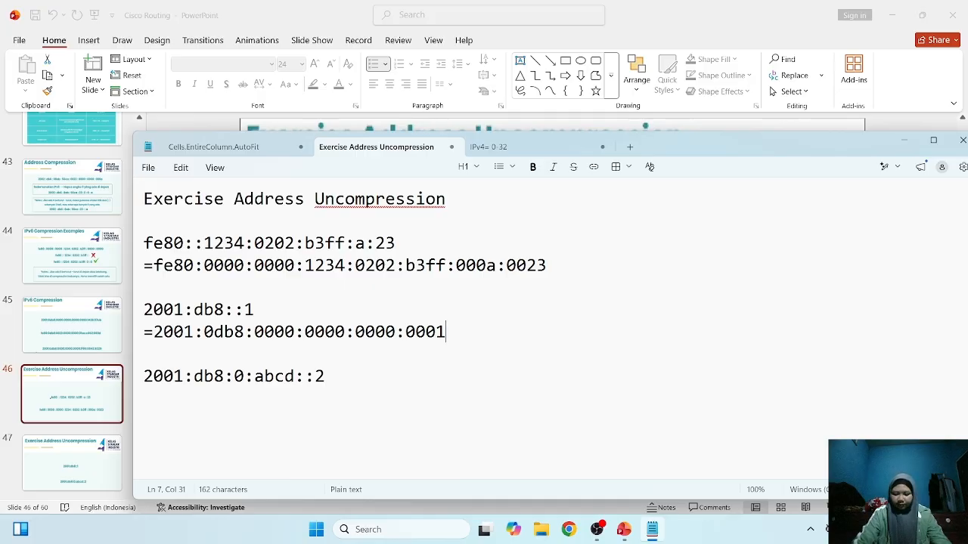
Start an answer line beneath 2001:db8:0:abcd::2 reading =2001:0db8:0000:
{"action": "left_click", "coordinate": [219, 402]}
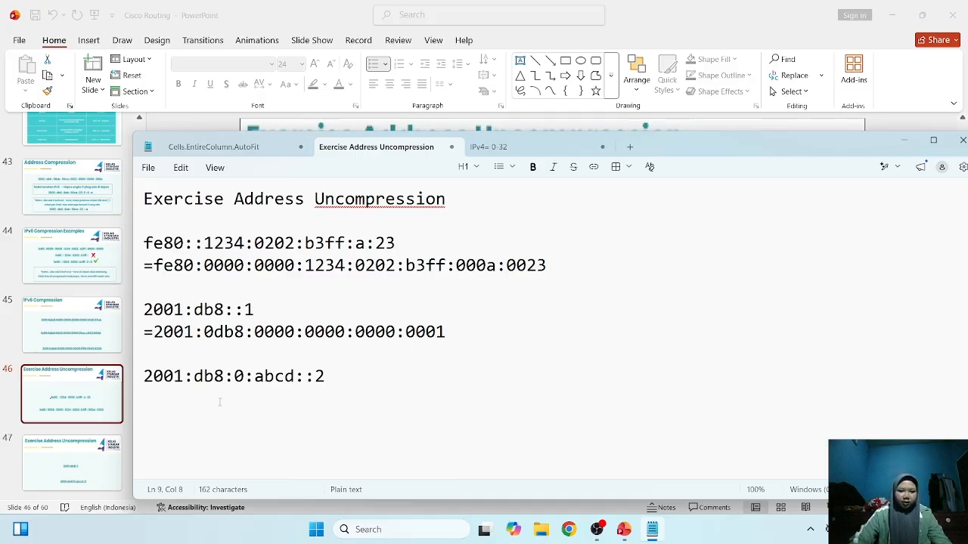
{"action": "left_click", "coordinate": [334, 384]}
{"action": "key", "text": "Return"}
{"action": "type", "text": "="}
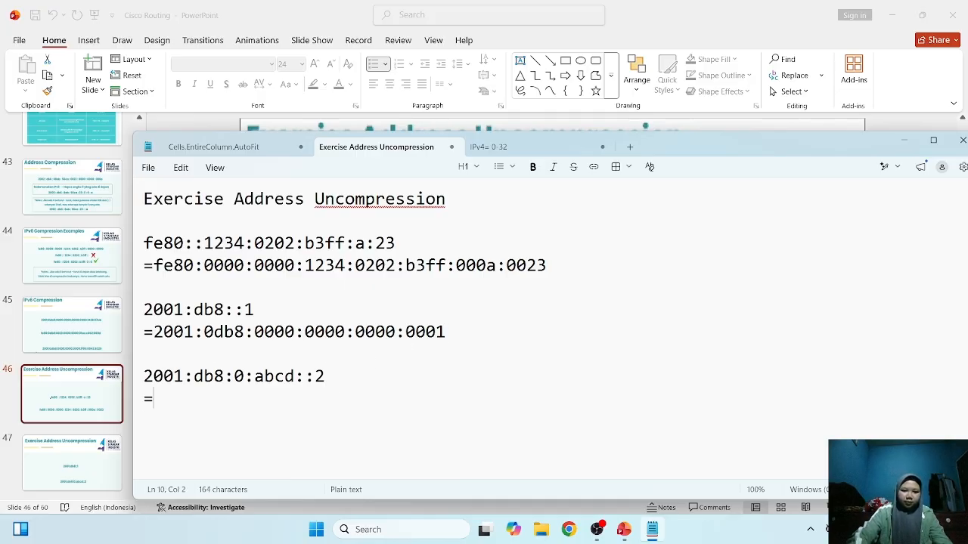
{"action": "type", "text": "2001"}
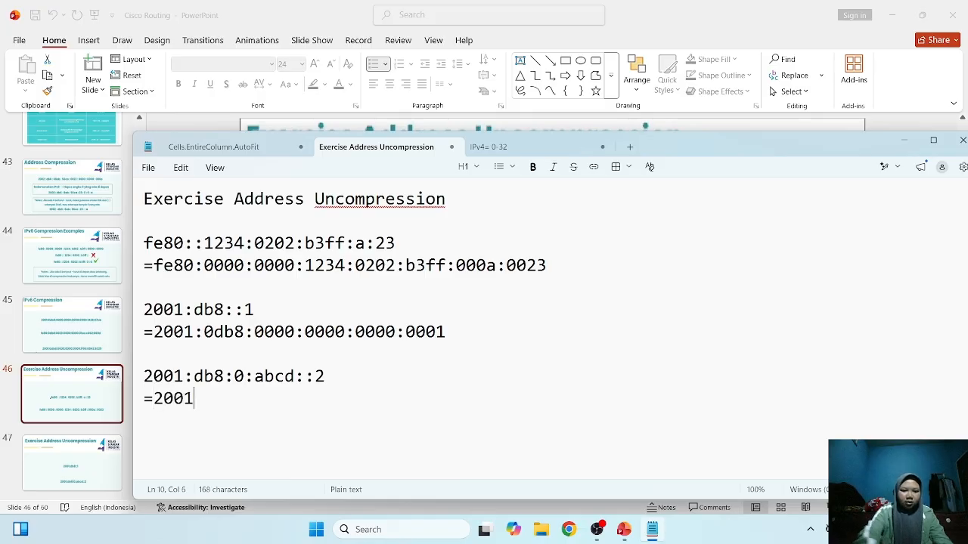
{"action": "type", "text": ":0"}
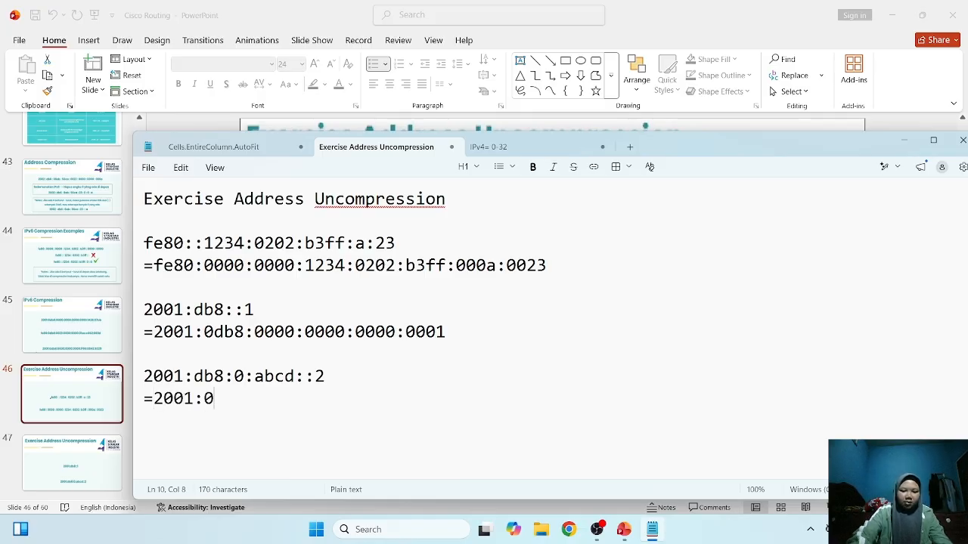
{"action": "type", "text": "db8"}
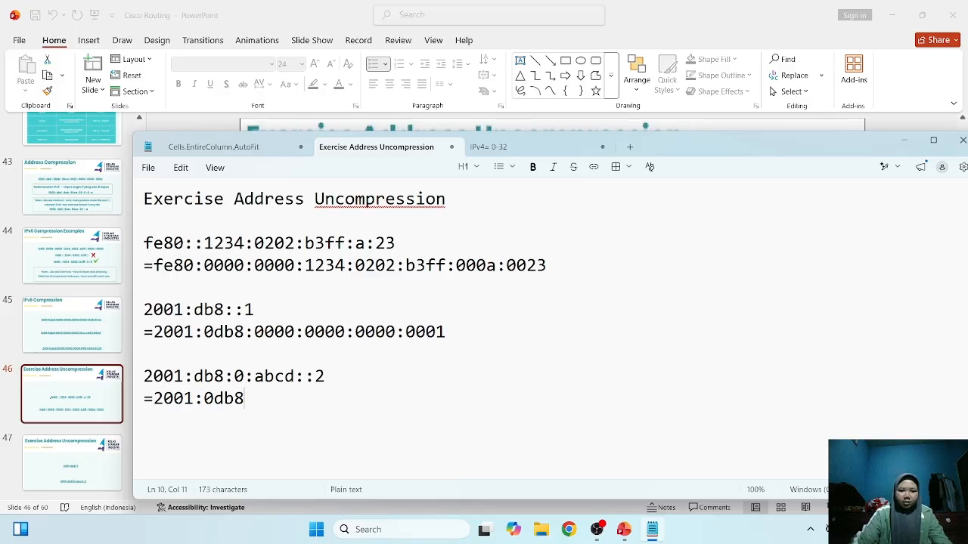
{"action": "type", "text": ":"}
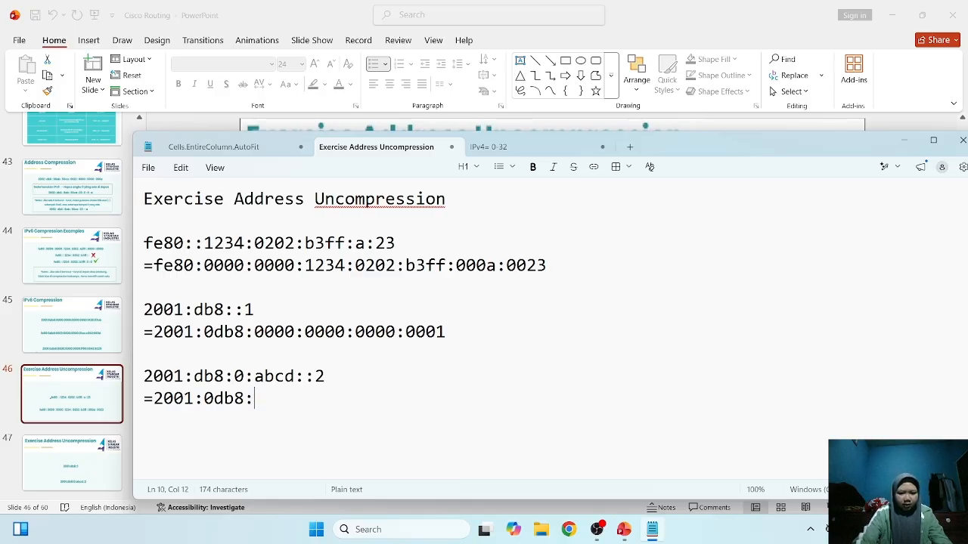
{"action": "type", "text": "0000"}
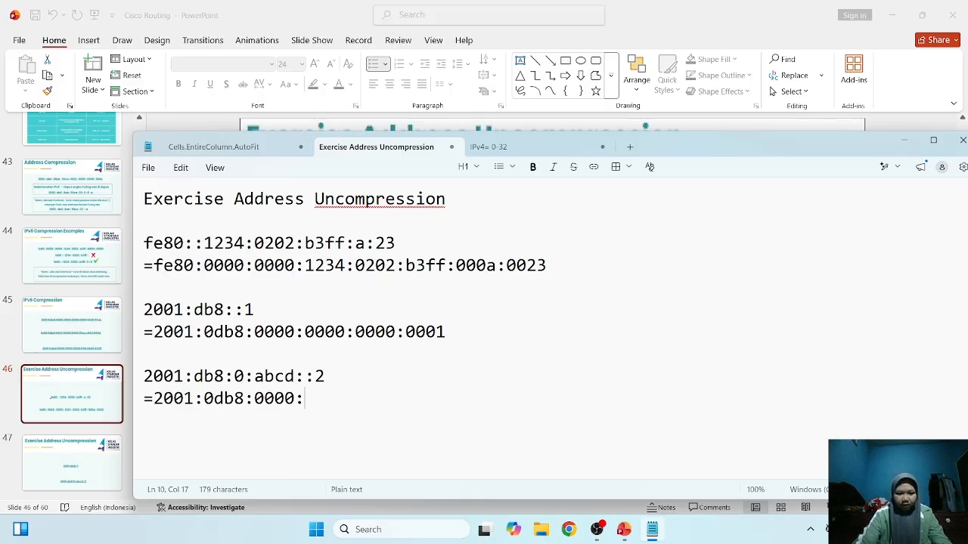
{"action": "type", "text": ":"}
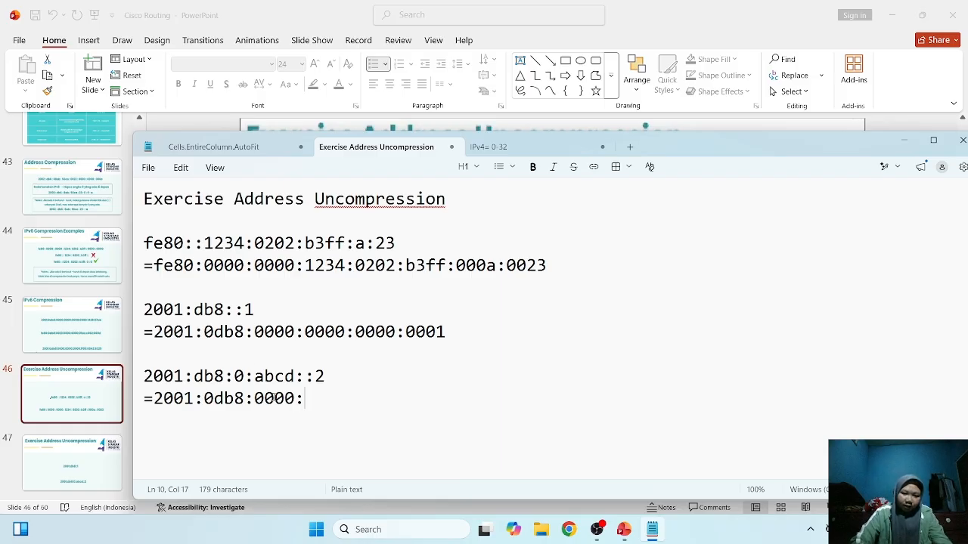
{"action": "left_click_drag", "start_coordinate": [294, 398], "coordinate": [252, 396]}
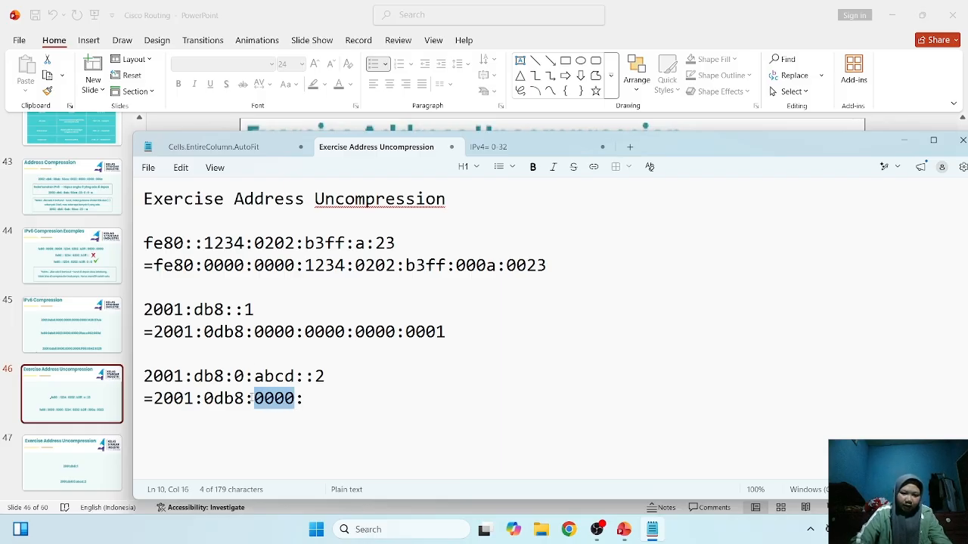
{"action": "left_click", "coordinate": [258, 412]}
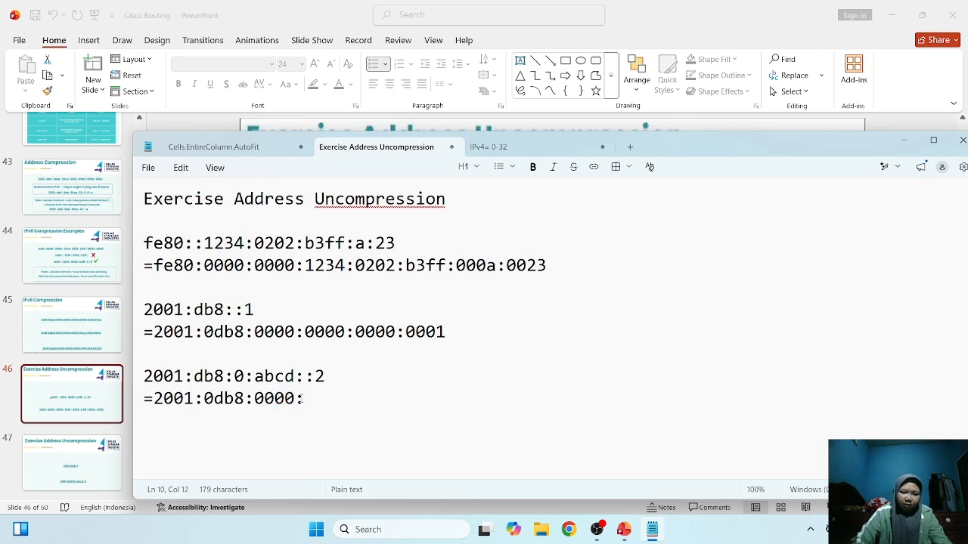
{"action": "left_click", "coordinate": [306, 398]}
{"action": "type", "text": "0000"}
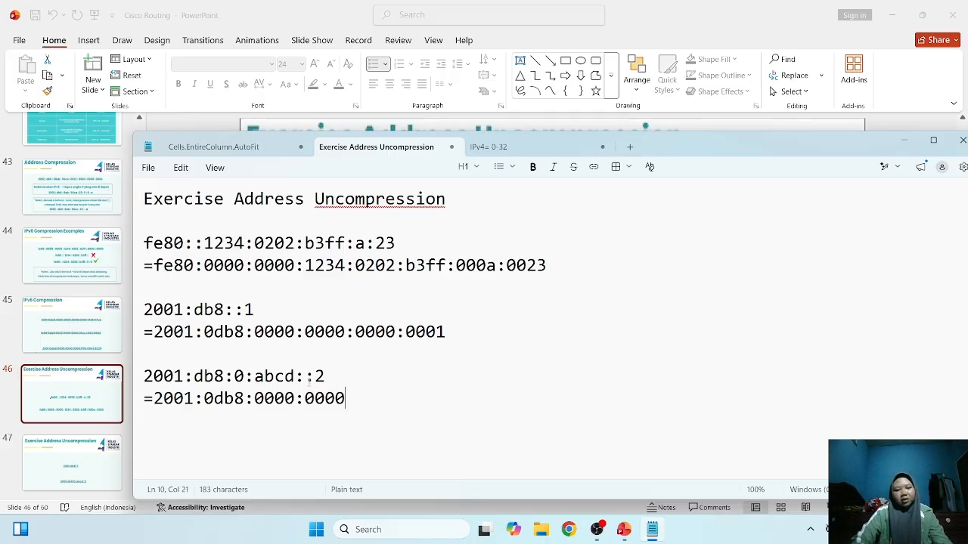
{"action": "key", "text": "BackSpace"}
{"action": "key", "text": "BackSpace"}
{"action": "key", "text": "BackSpace"}
{"action": "key", "text": "BackSpace"}
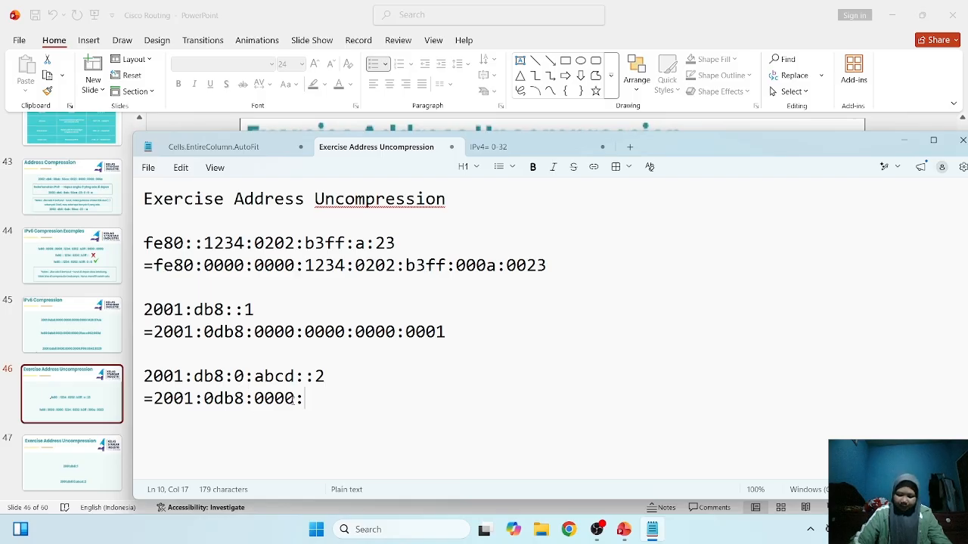
Extend the answer for 2001:db8:0:abcd::2 with the groups abcd:0000
{"action": "type", "text": "a"}
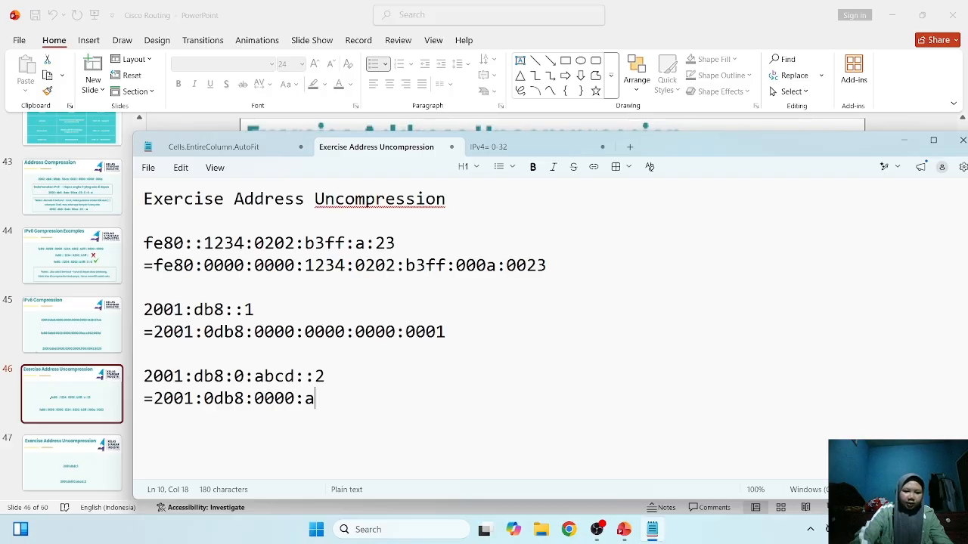
{"action": "type", "text": "bcd:"}
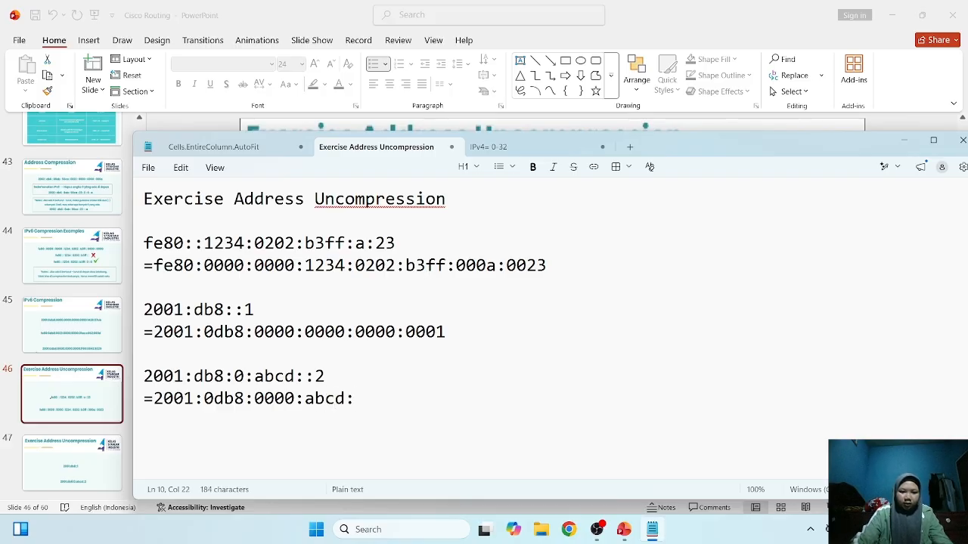
{"action": "type", "text": "0"}
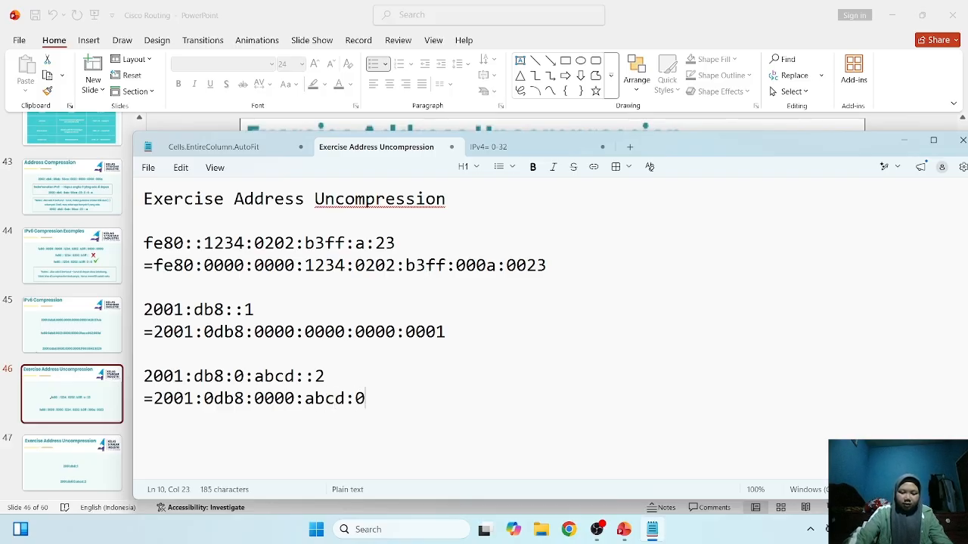
{"action": "type", "text": "00"}
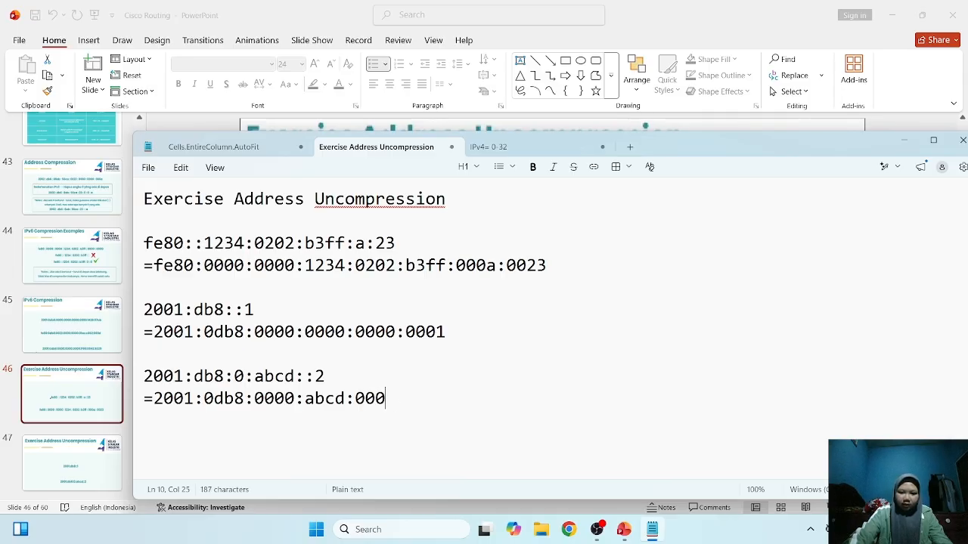
{"action": "type", "text": "0.00"}
{"action": "key", "text": "BackSpace"}
{"action": "key", "text": "BackSpace"}
{"action": "key", "text": "BackSpace"}
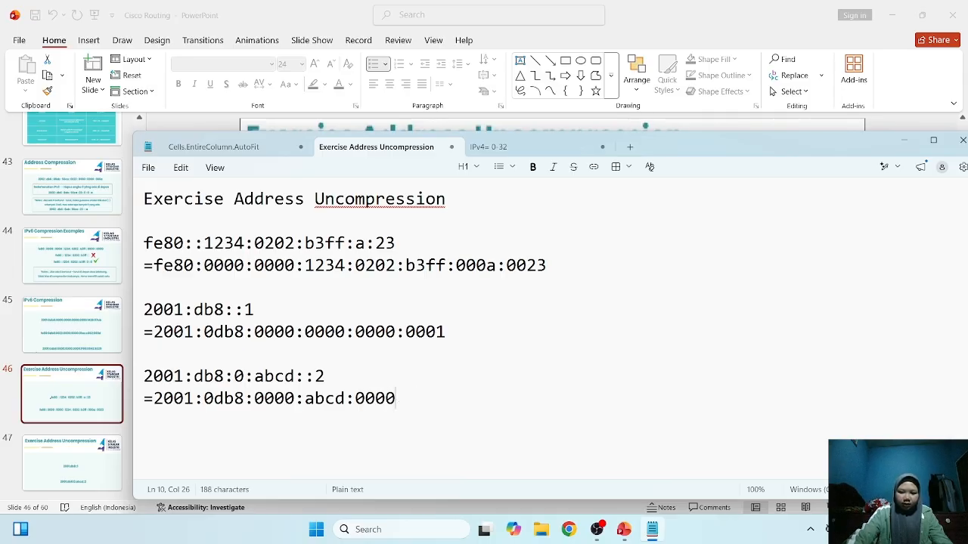
Complete the expanded form of 2001:db8:0:abcd::2 by appending :0000:0000:0002
{"action": "type", "text": ":0000"}
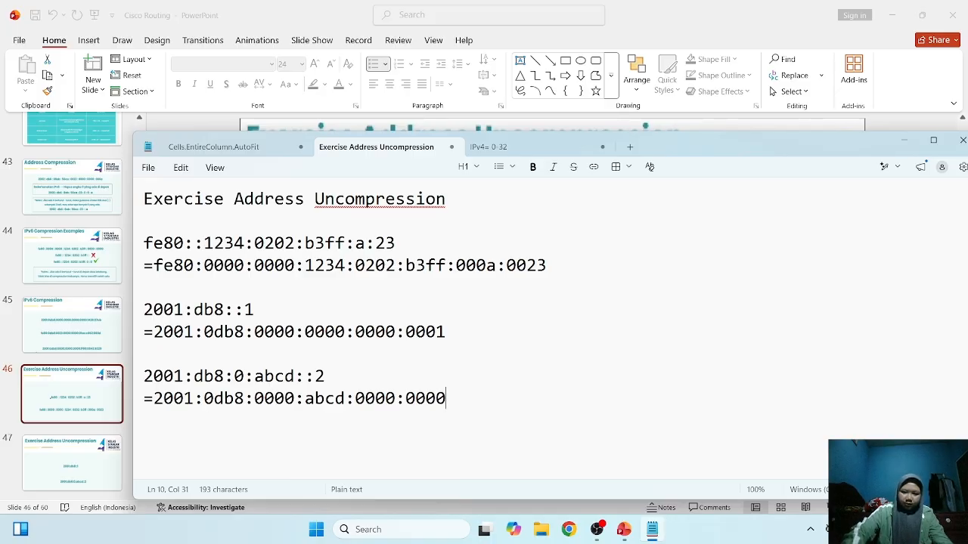
{"action": "type", "text": ":0000"}
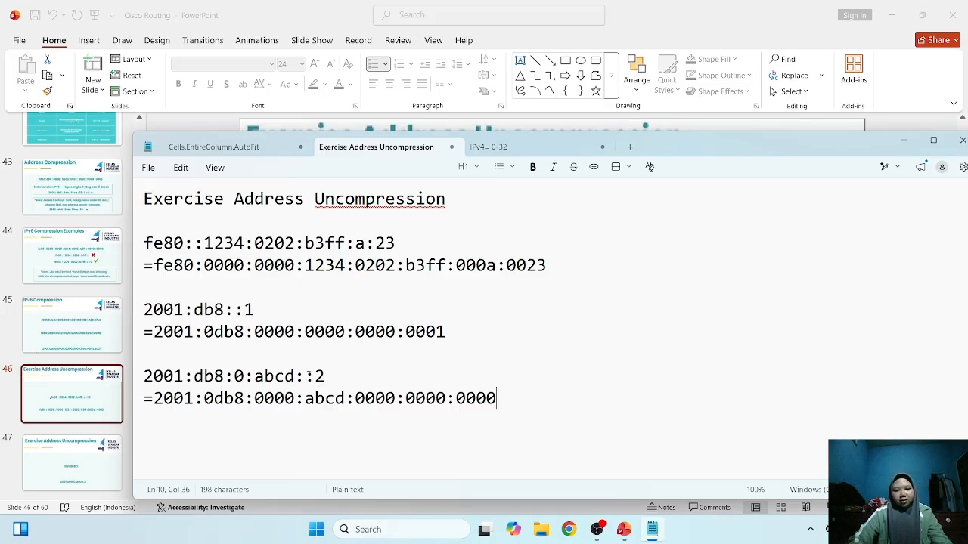
{"action": "left_click", "coordinate": [306, 376]}
{"action": "left_click_drag", "start_coordinate": [307, 376], "coordinate": [315, 384]}
{"action": "left_click", "coordinate": [502, 398]}
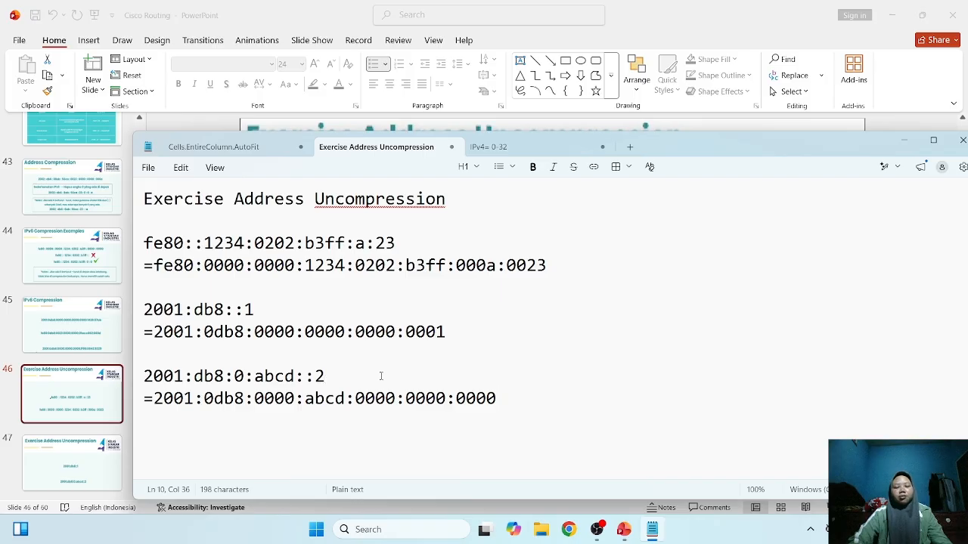
{"action": "type", "text": ":0002"}
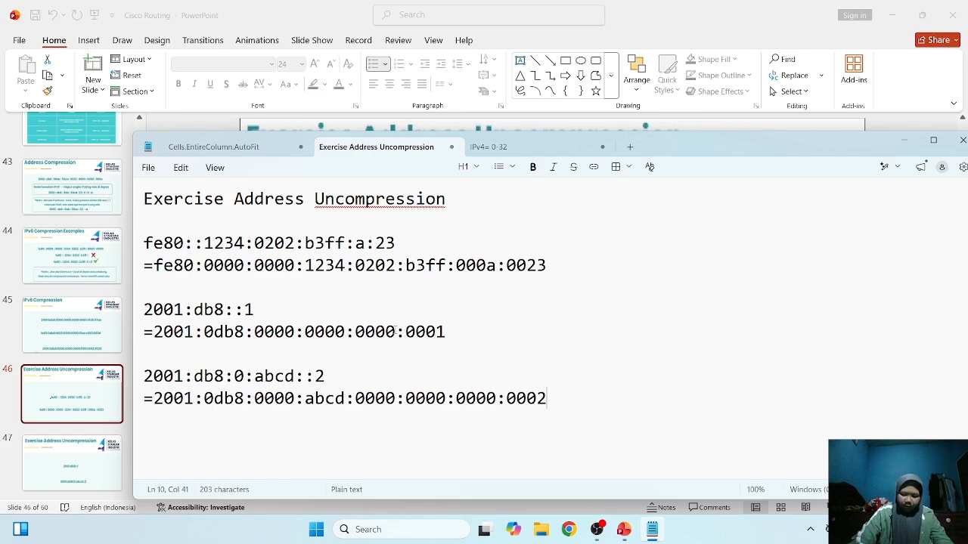
Insert the two missing groups 0000:0000: before the final 0001 in the answer for 2001:db8::1
{"action": "left_click", "coordinate": [406, 332]}
{"action": "type", "text": "0000"}
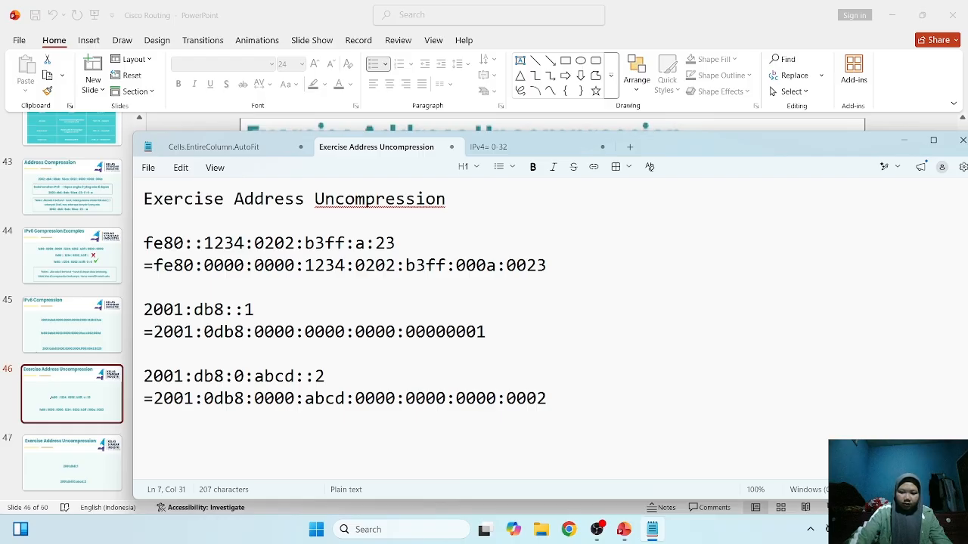
{"action": "type", "text": ":0000"}
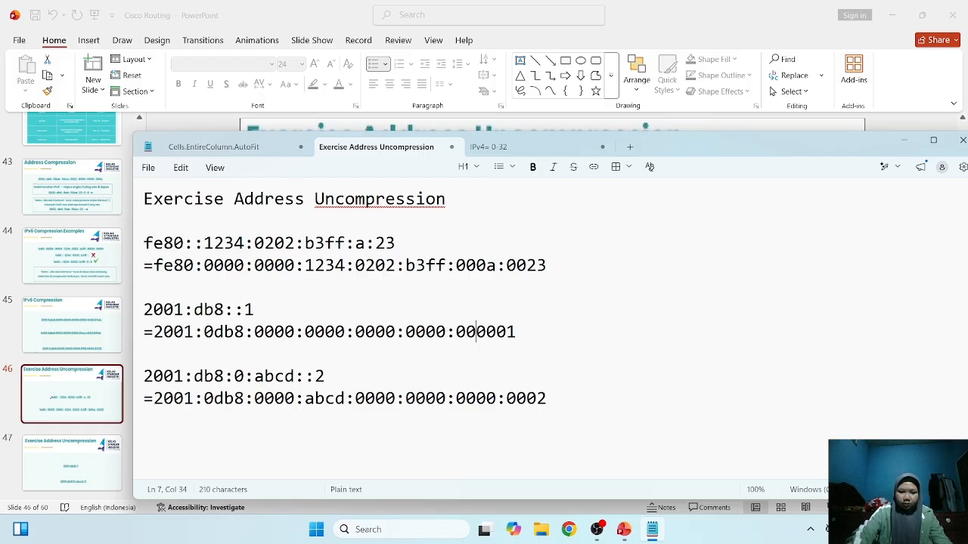
{"action": "type", "text": ":"}
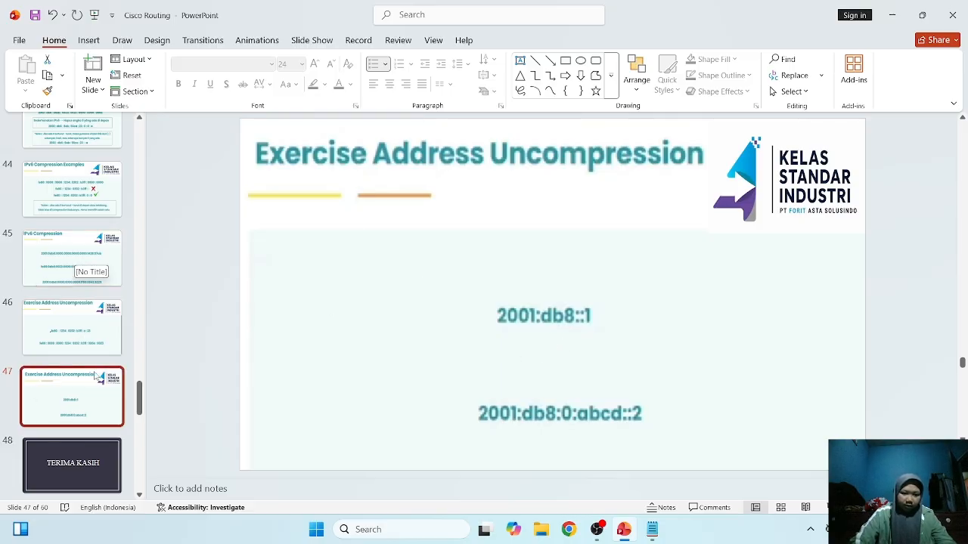
Go back to the IPv6 Outline on slide 39 of the Cisco Routing presentation in PowerPoint
{"action": "scroll", "coordinate": [83, 288], "scroll_direction": "up", "scroll_amount": 8}
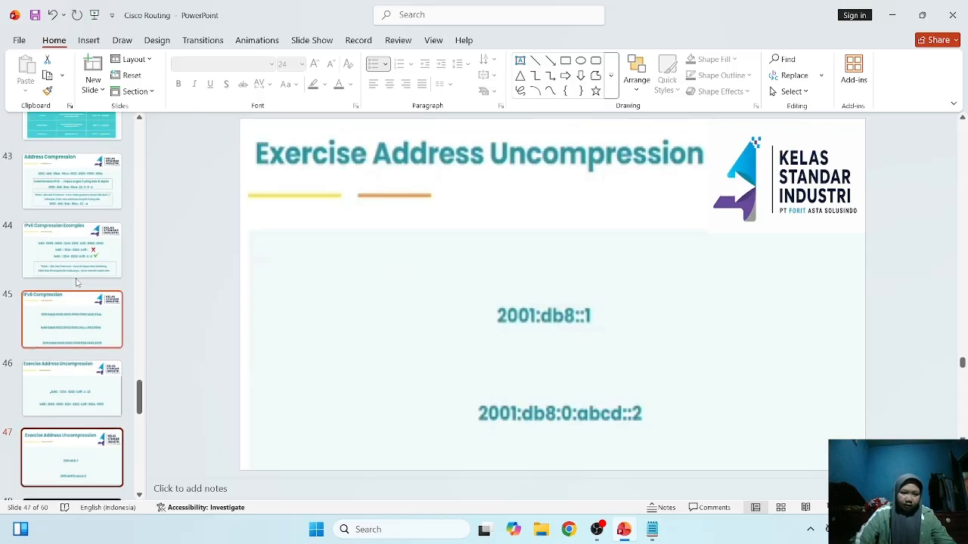
{"action": "left_click", "coordinate": [72, 249]}
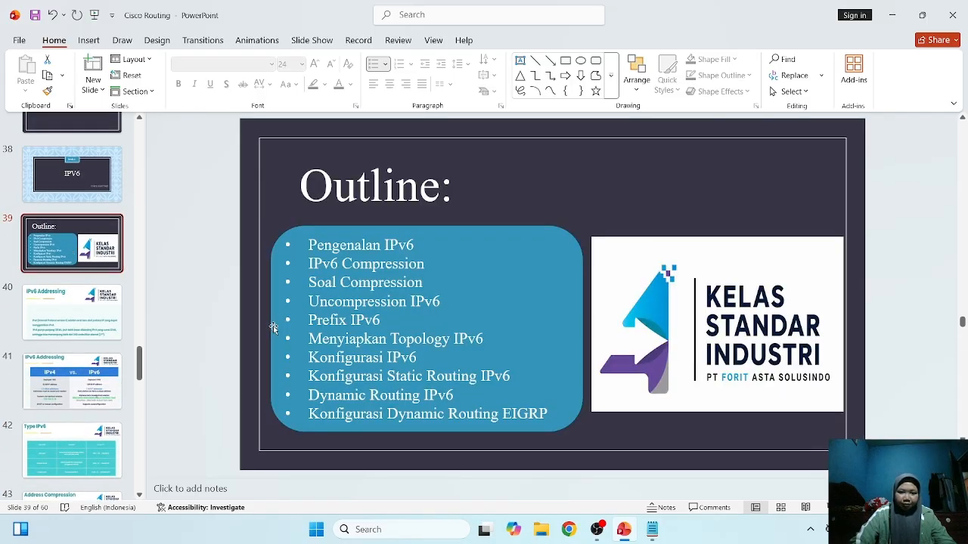
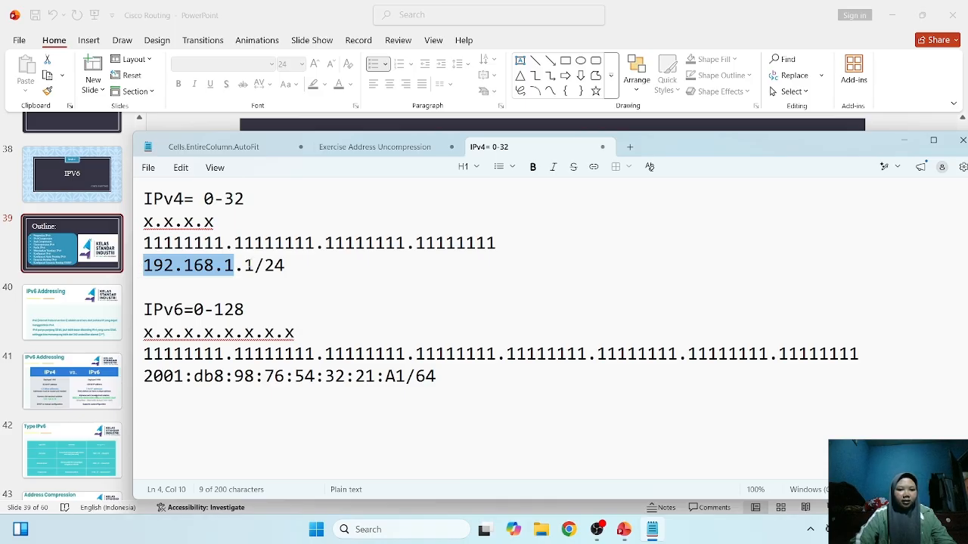
In the IPv4= 0-32 note, highlight the host number of 192.168.1.1/24 and the network groups 2001:db8:98:76 of the IPv6 address
{"action": "left_click_drag", "start_coordinate": [244, 265], "coordinate": [257, 265]}
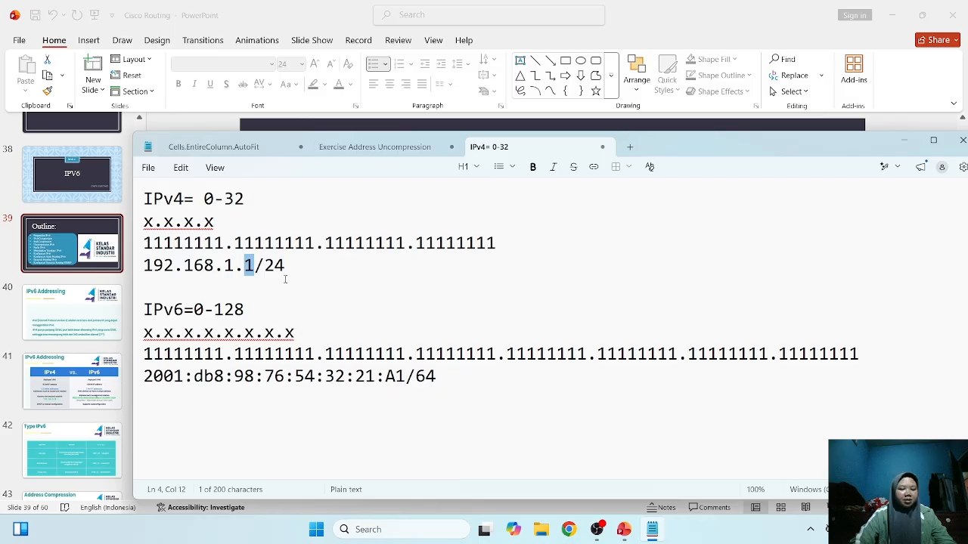
{"action": "left_click", "coordinate": [172, 403]}
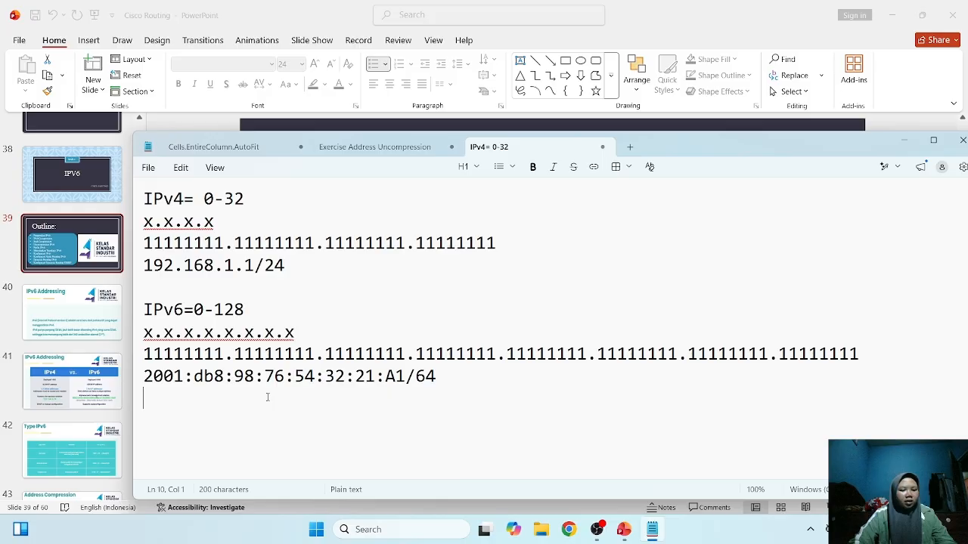
{"action": "left_click_drag", "start_coordinate": [285, 376], "coordinate": [139, 382]}
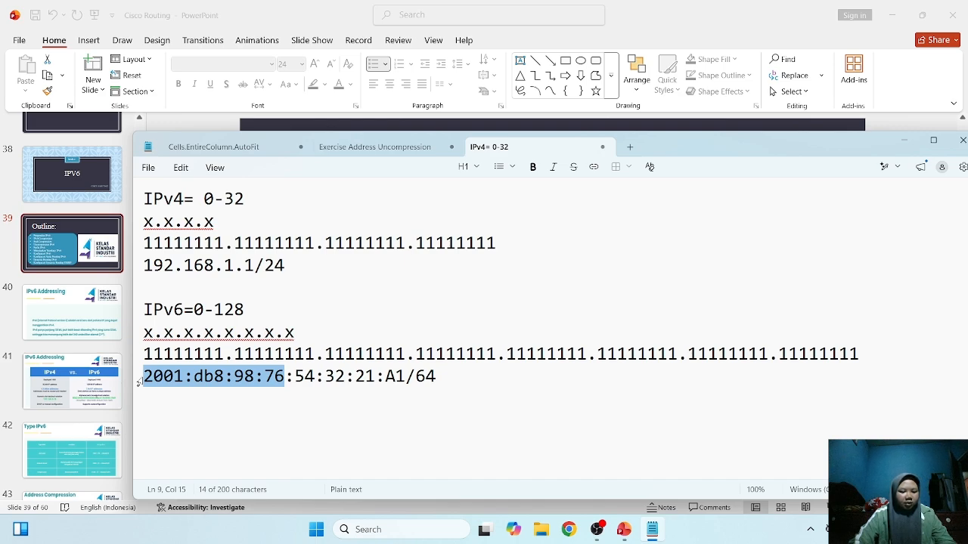
{"action": "left_click", "coordinate": [139, 391]}
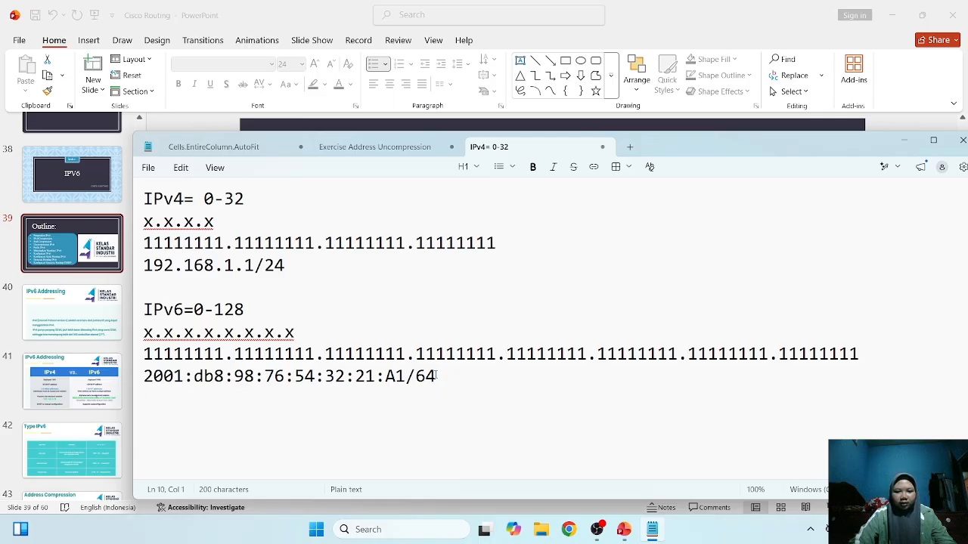
Duplicate the address 2001:db8:98:76:54:32:21:A1/64 onto the empty line beneath it
{"action": "left_click_drag", "start_coordinate": [436, 376], "coordinate": [134, 384]}
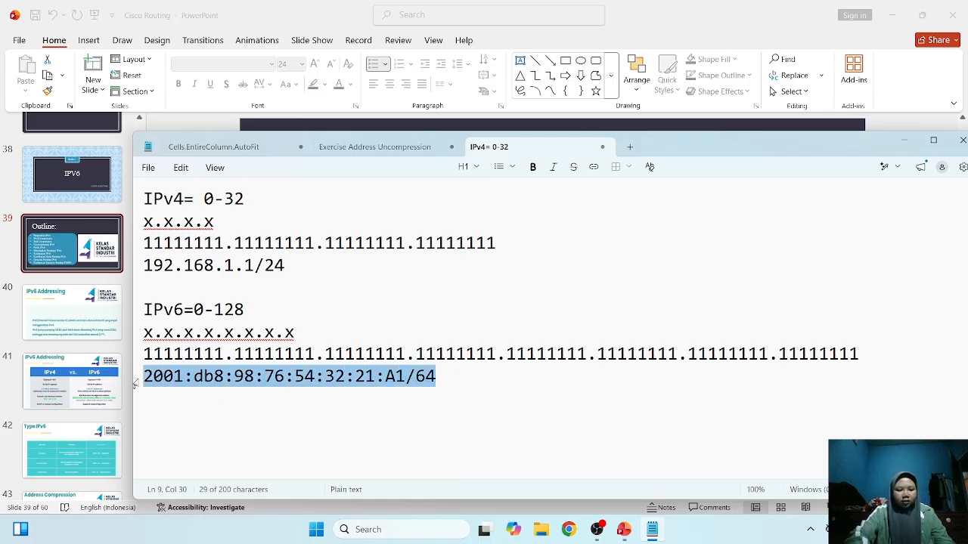
{"action": "key", "text": "ctrl+c"}
{"action": "left_click", "coordinate": [182, 399]}
{"action": "key", "text": "ctrl+v"}
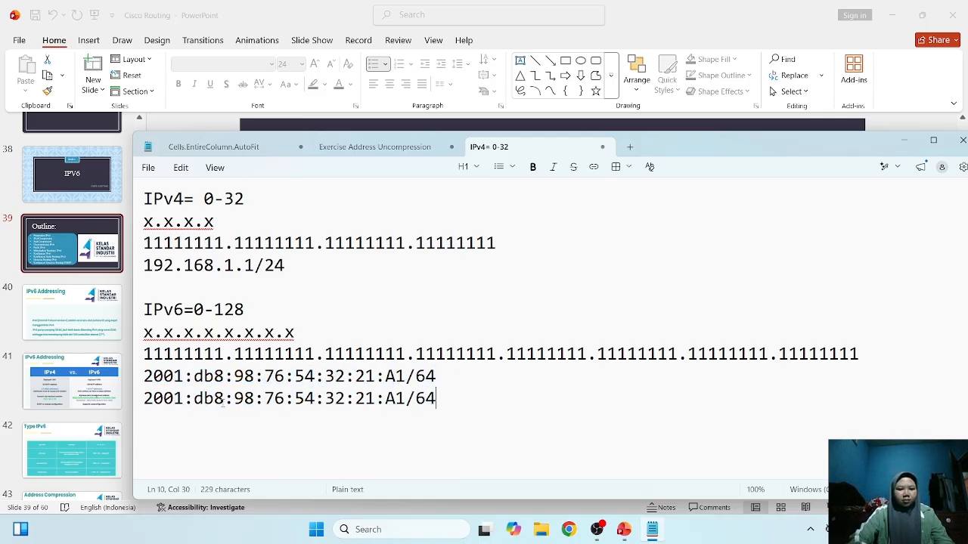
Change the last group of the duplicated IPv6 address to 2A, keeping the /64 prefix
{"action": "left_click", "coordinate": [407, 398]}
{"action": "key", "text": "BackSpace"}
{"action": "key", "text": "BackSpace"}
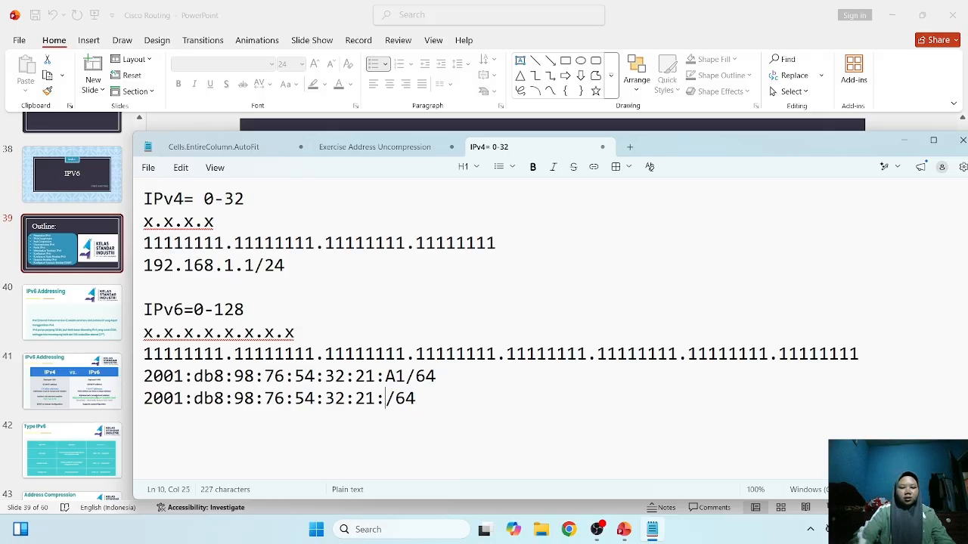
{"action": "type", "text": "2A"}
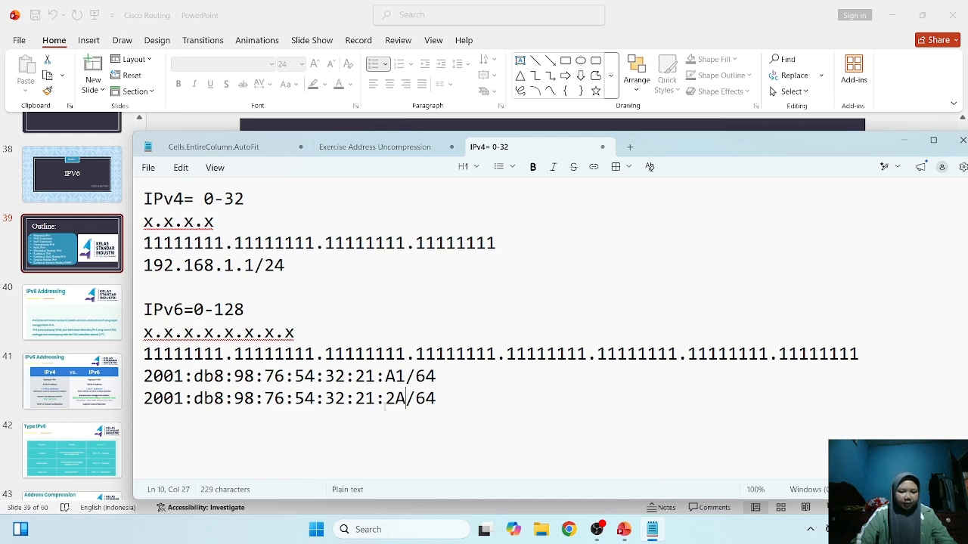
Switch to Cisco Packet Tracer and place three 2911 routers side by side in the empty logical workspace
{"action": "key", "text": "alt+Tab"}
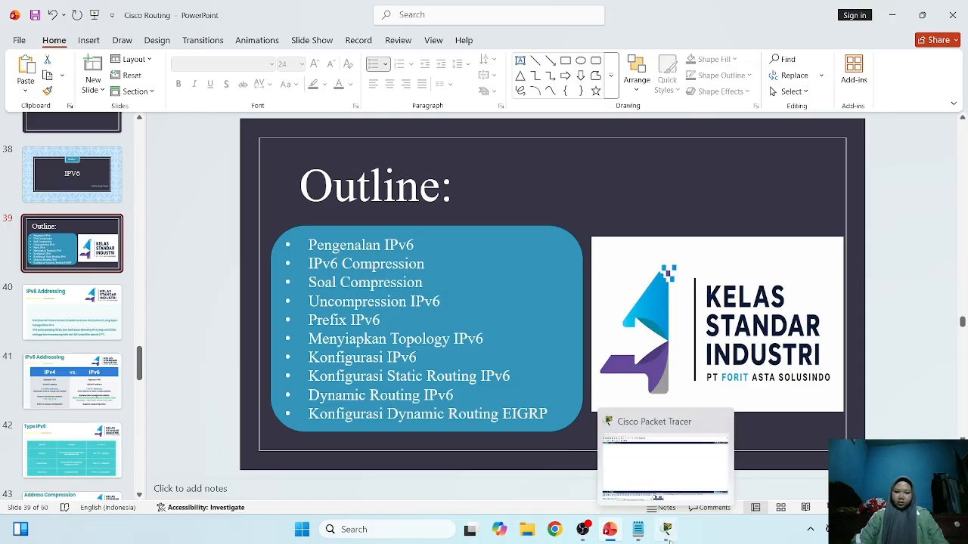
{"action": "left_click", "coordinate": [666, 530]}
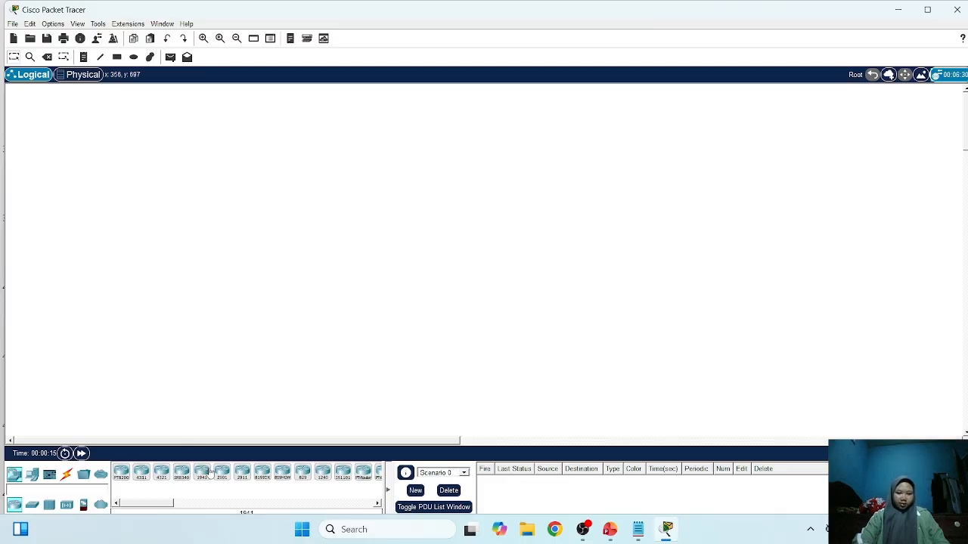
{"action": "left_click", "coordinate": [242, 471]}
{"action": "left_click", "coordinate": [185, 218]}
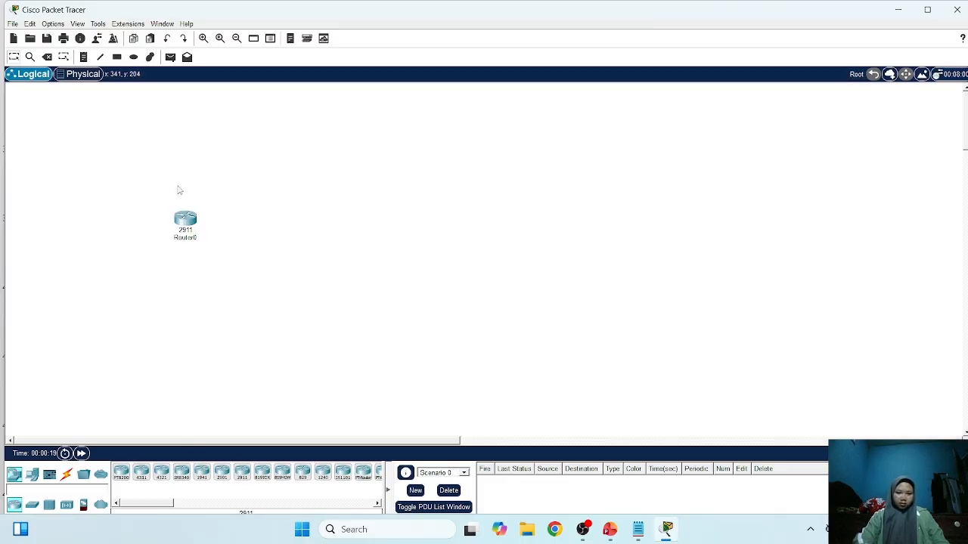
{"action": "left_click", "coordinate": [400, 235]}
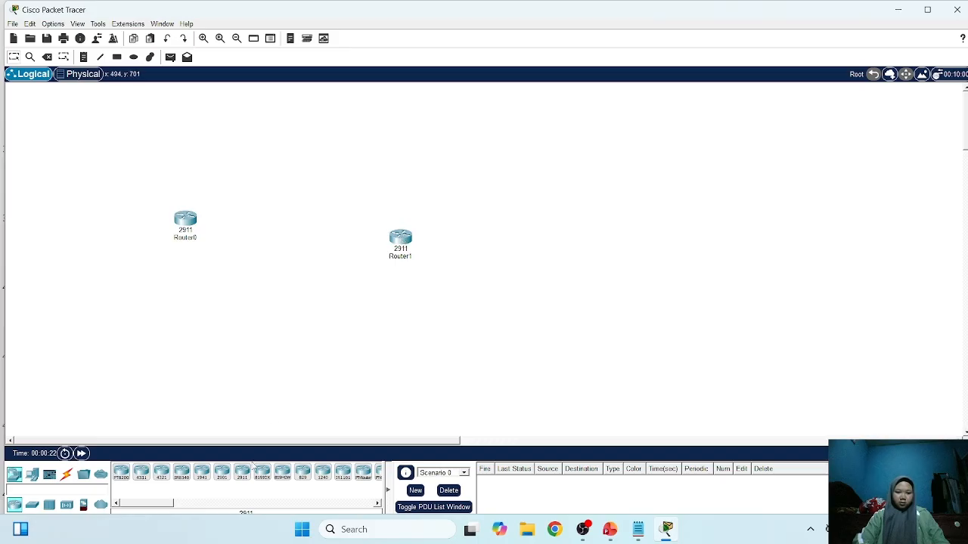
{"action": "left_click", "coordinate": [242, 471]}
{"action": "left_click", "coordinate": [558, 223]}
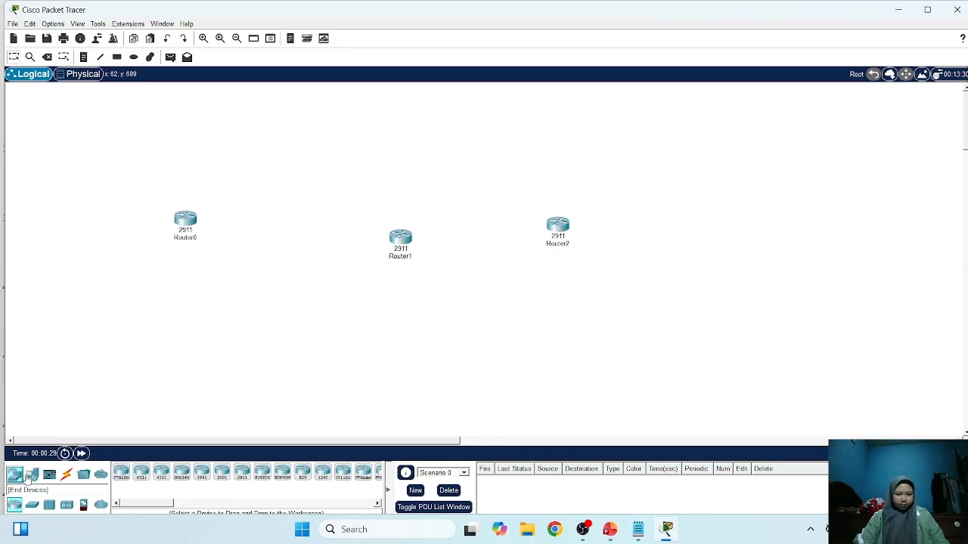
Add three PC end devices to the workspace, one below each of the three routers
{"action": "left_click", "coordinate": [32, 474]}
{"action": "left_click", "coordinate": [121, 473]}
{"action": "left_click", "coordinate": [176, 371]}
{"action": "left_click", "coordinate": [121, 473]}
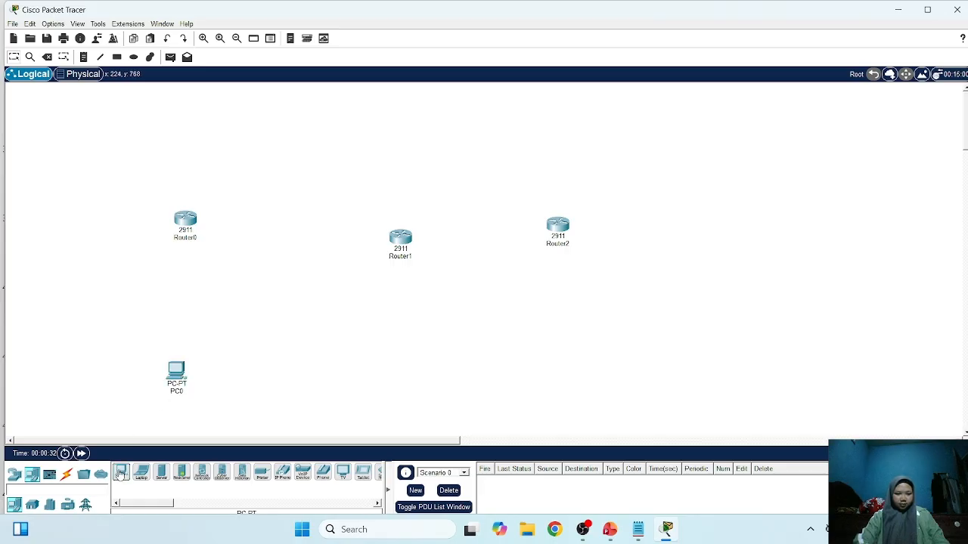
{"action": "left_click", "coordinate": [401, 372]}
{"action": "left_click", "coordinate": [121, 473]}
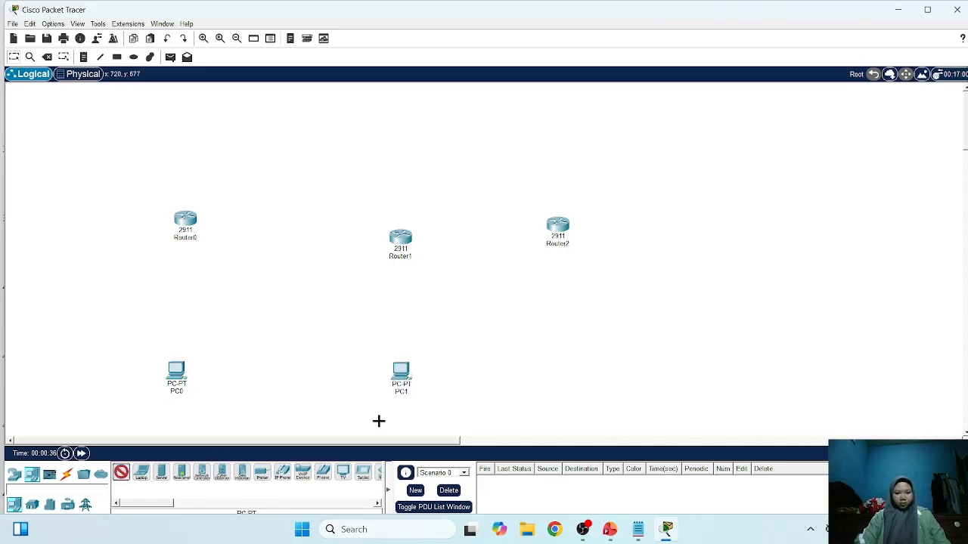
{"action": "left_click", "coordinate": [567, 371]}
Align Router1 with the router row and move Router2 and PC2 farther away from the middle pair
{"action": "left_click_drag", "start_coordinate": [404, 246], "coordinate": [396, 231]}
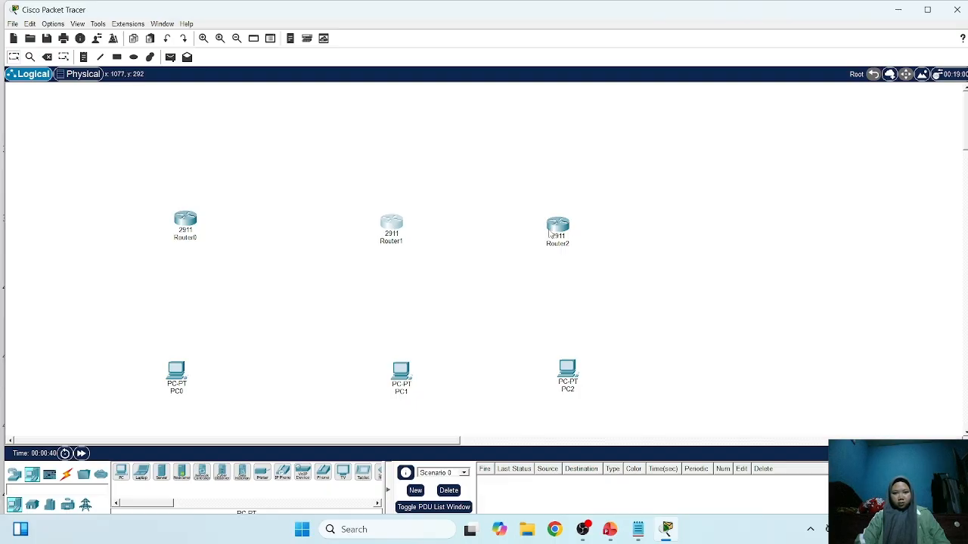
{"action": "left_click_drag", "start_coordinate": [550, 230], "coordinate": [617, 231]}
{"action": "left_click_drag", "start_coordinate": [566, 371], "coordinate": [638, 368]}
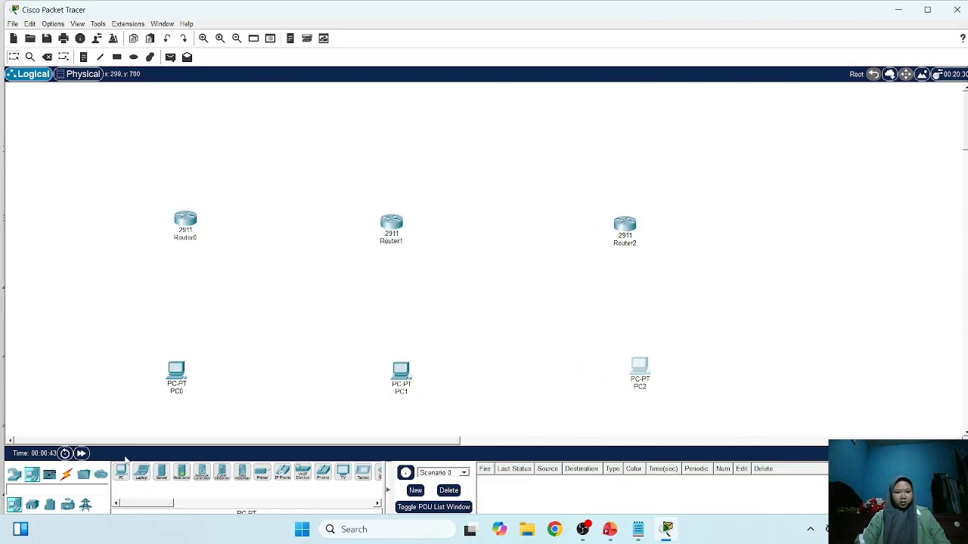
Connect Router0 to PC0 and to Router1 using automatically chosen connection types
{"action": "left_click", "coordinate": [67, 474]}
{"action": "left_click", "coordinate": [121, 473]}
{"action": "left_click", "coordinate": [187, 225]}
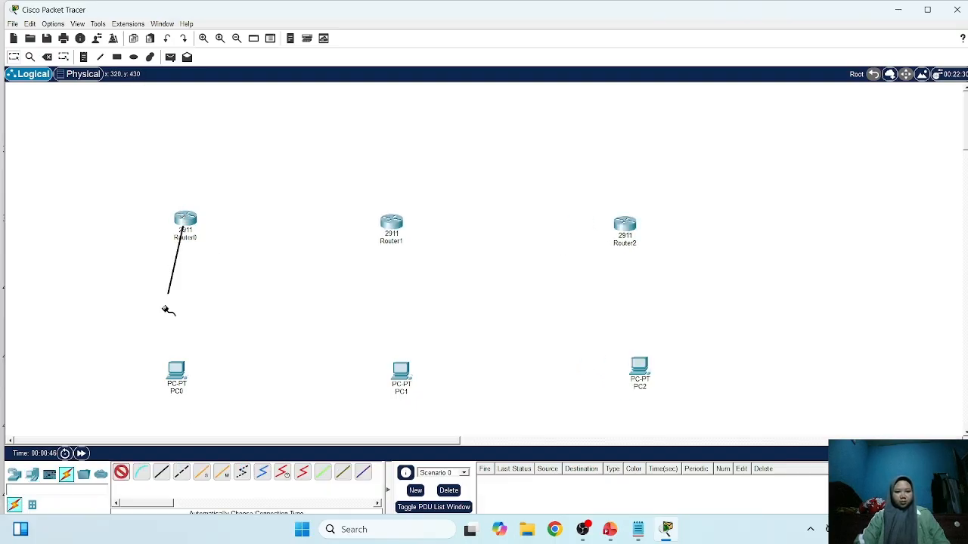
{"action": "left_click", "coordinate": [177, 371]}
{"action": "left_click", "coordinate": [121, 477]}
{"action": "left_click", "coordinate": [186, 222]}
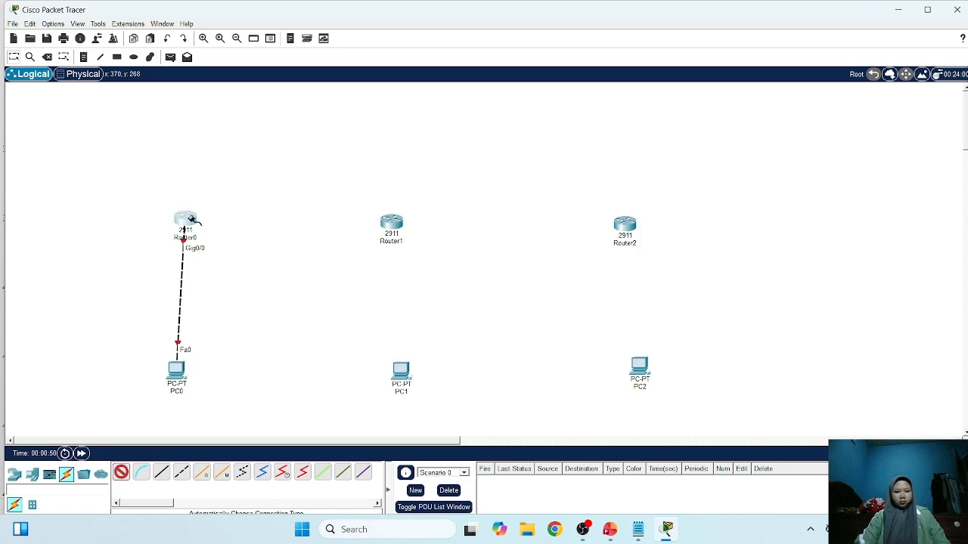
{"action": "left_click", "coordinate": [392, 222]}
Connect Router1 to PC1 and to Router2 with automatically chosen connections
{"action": "left_click", "coordinate": [121, 473]}
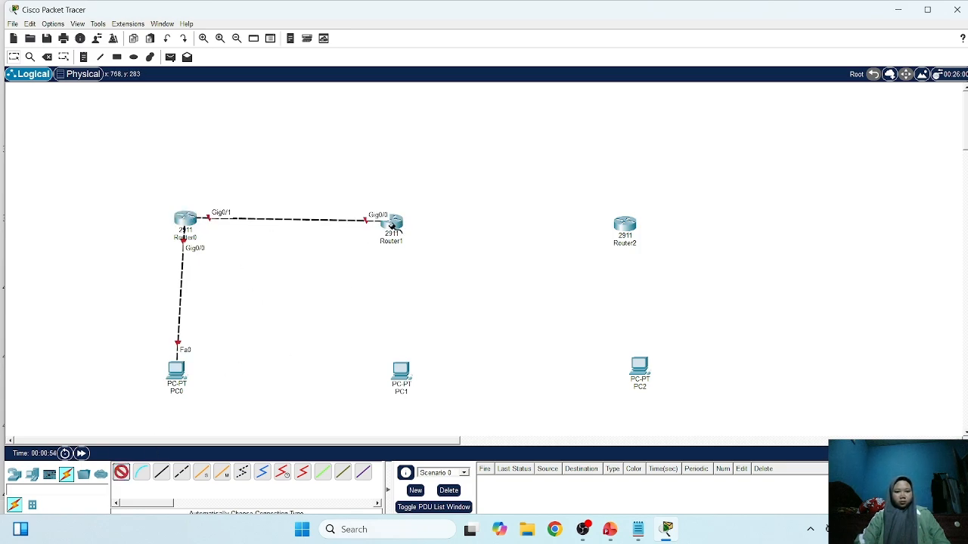
{"action": "left_click", "coordinate": [399, 227]}
{"action": "left_click", "coordinate": [400, 369]}
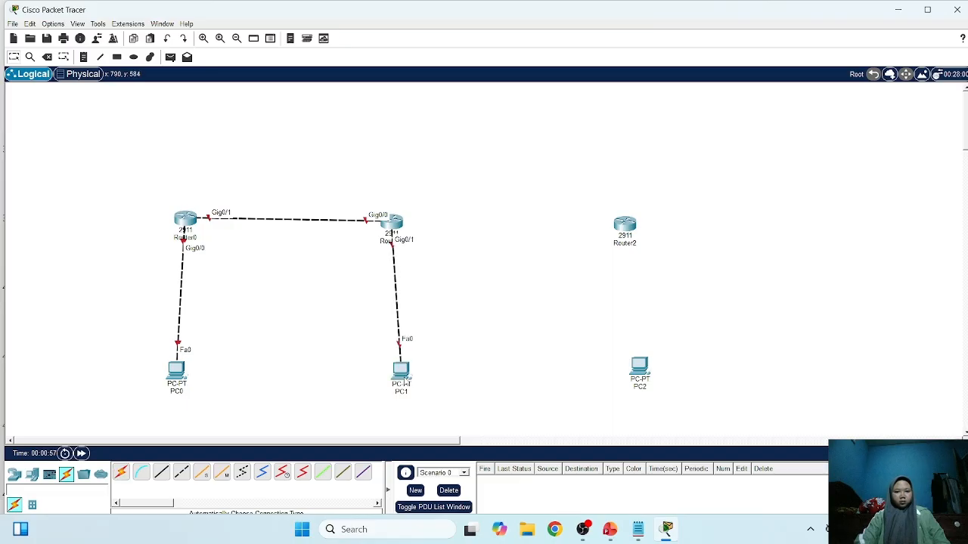
{"action": "left_click", "coordinate": [392, 222]}
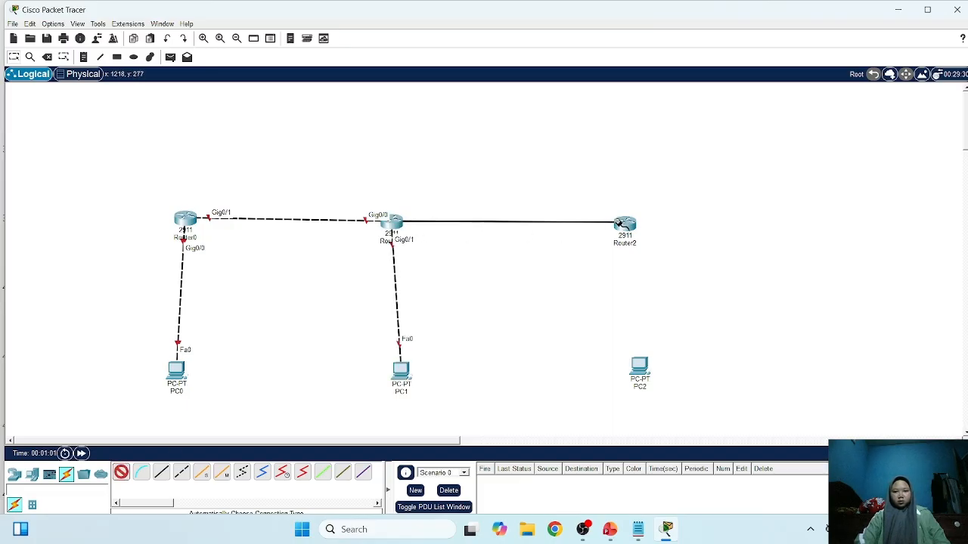
{"action": "left_click", "coordinate": [625, 223]}
Link PC2 to Router2 with an automatically chosen connection
{"action": "left_click", "coordinate": [120, 474]}
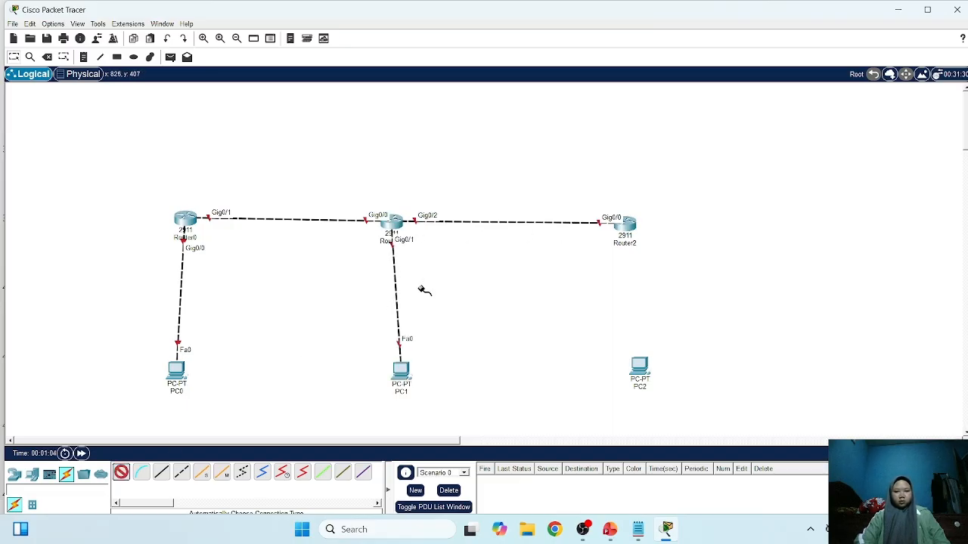
{"action": "left_click", "coordinate": [639, 370]}
{"action": "left_click", "coordinate": [626, 225]}
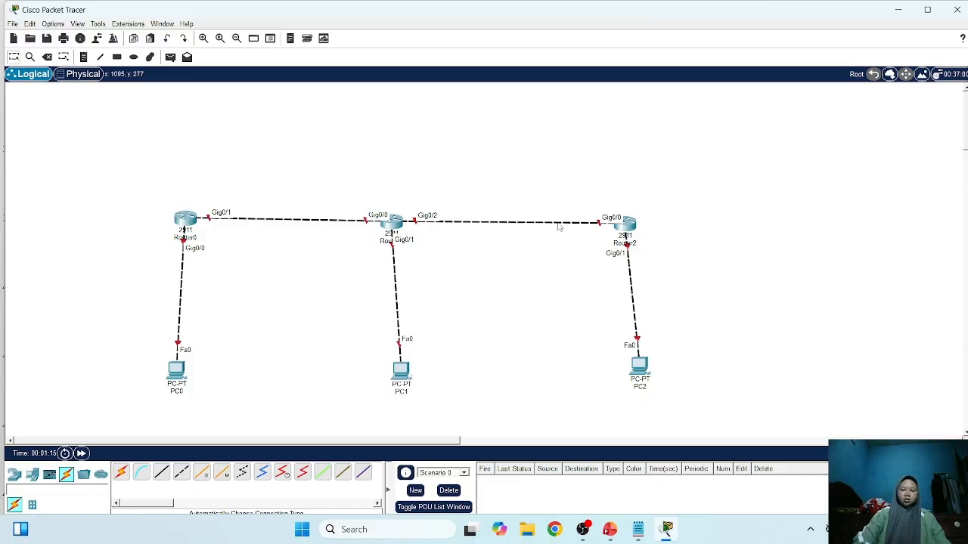
Place a note reading 2001:db8:23:1/64 above Router0 for its link to Router1
{"action": "left_click", "coordinate": [84, 56]}
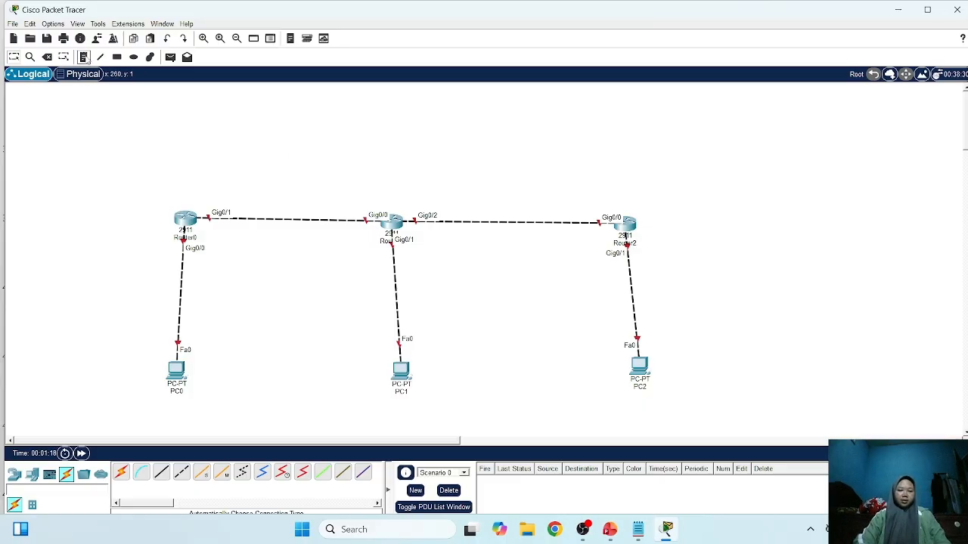
{"action": "left_click", "coordinate": [179, 182]}
{"action": "type", "text": "2001"}
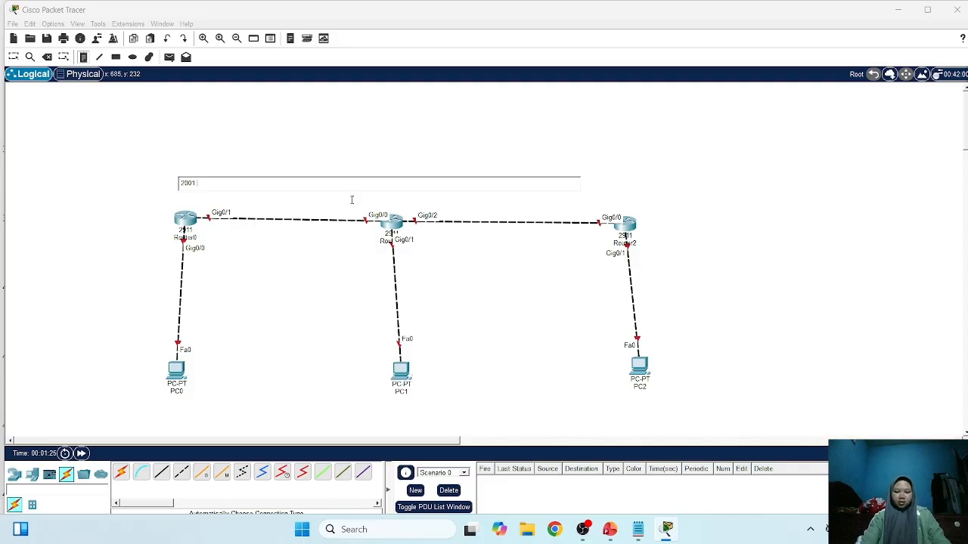
{"action": "type", "text": ":db8:"}
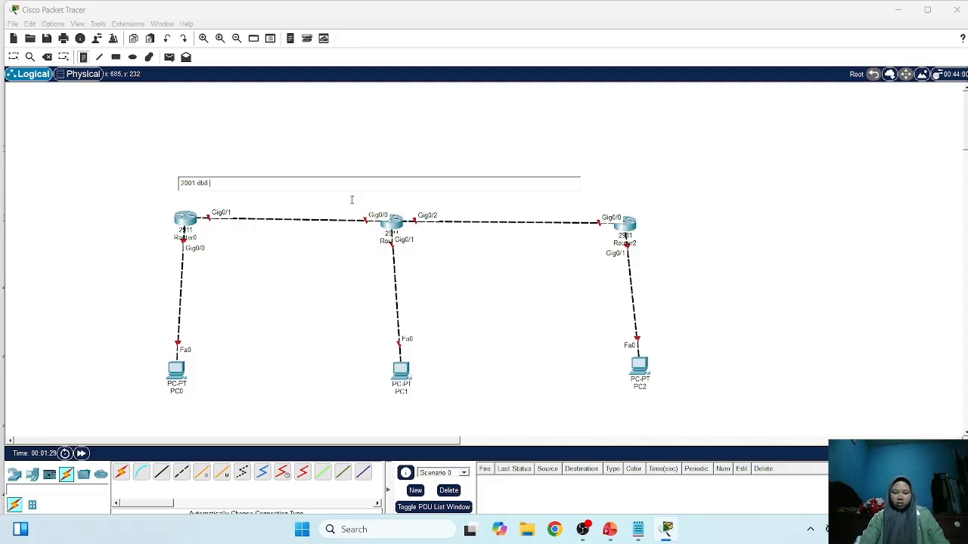
{"action": "type", "text": "23:"}
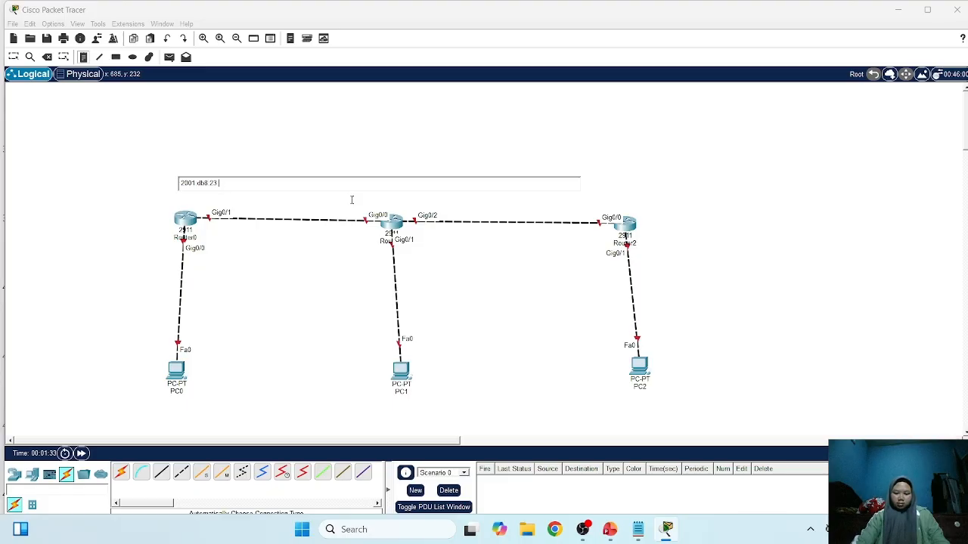
{"action": "type", "text": "1"}
{"action": "type", "text": "/64"}
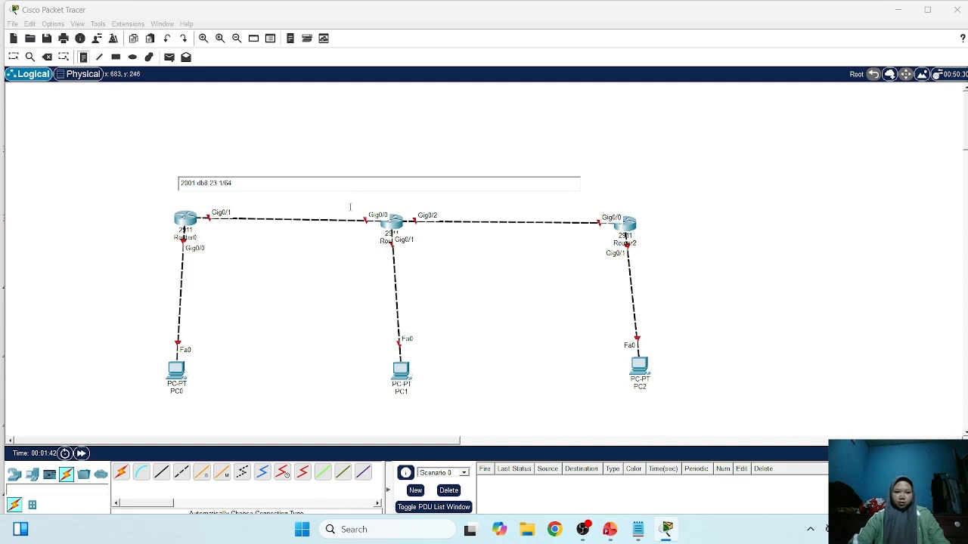
{"action": "left_click", "coordinate": [350, 207]}
Add a note reading 2001:db8:23:2 above the Router1 end of the link to Router0
{"action": "left_click", "coordinate": [335, 194]}
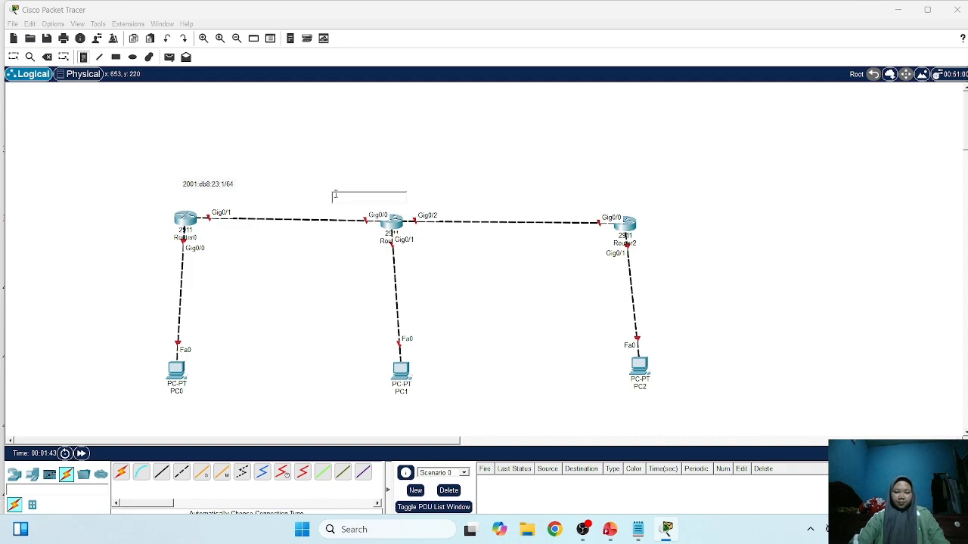
{"action": "left_click", "coordinate": [324, 185]}
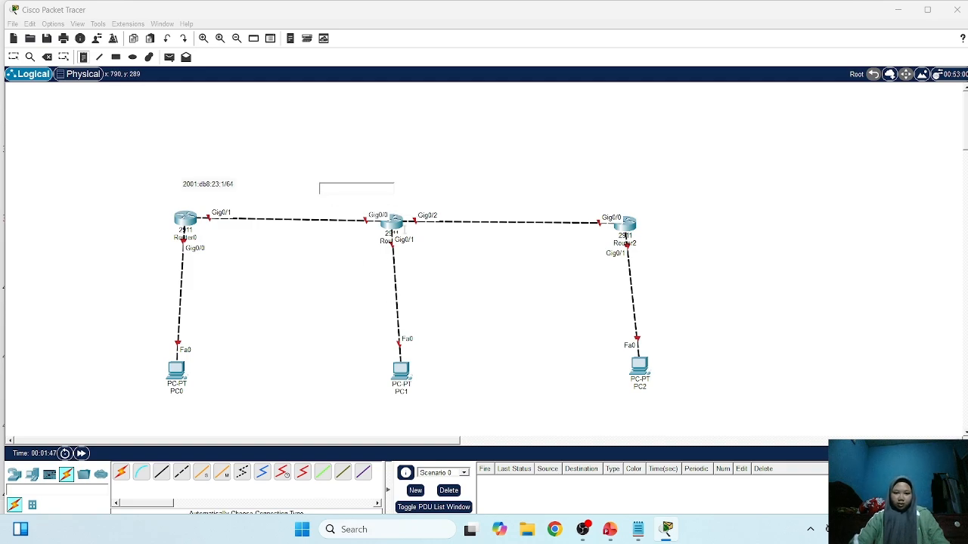
{"action": "type", "text": "200"}
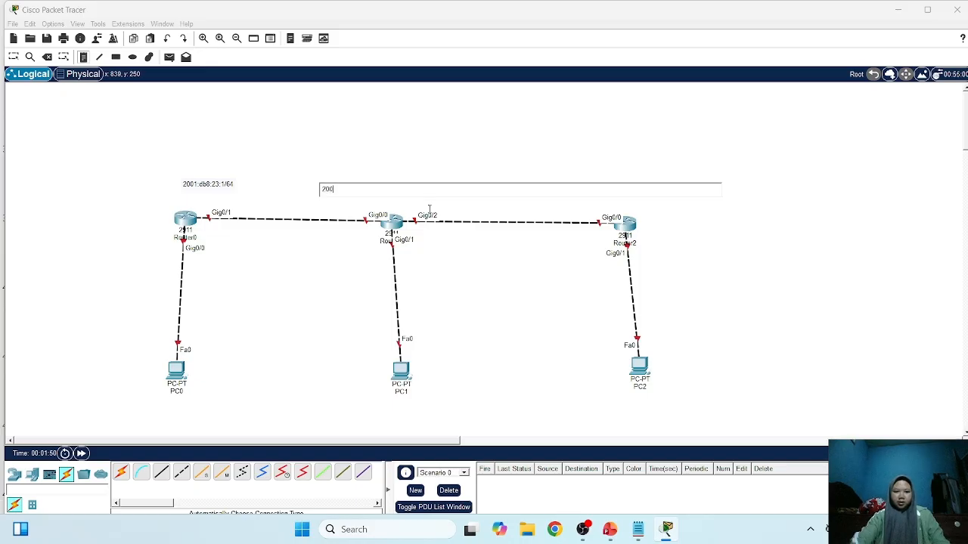
{"action": "type", "text": "1:db8"}
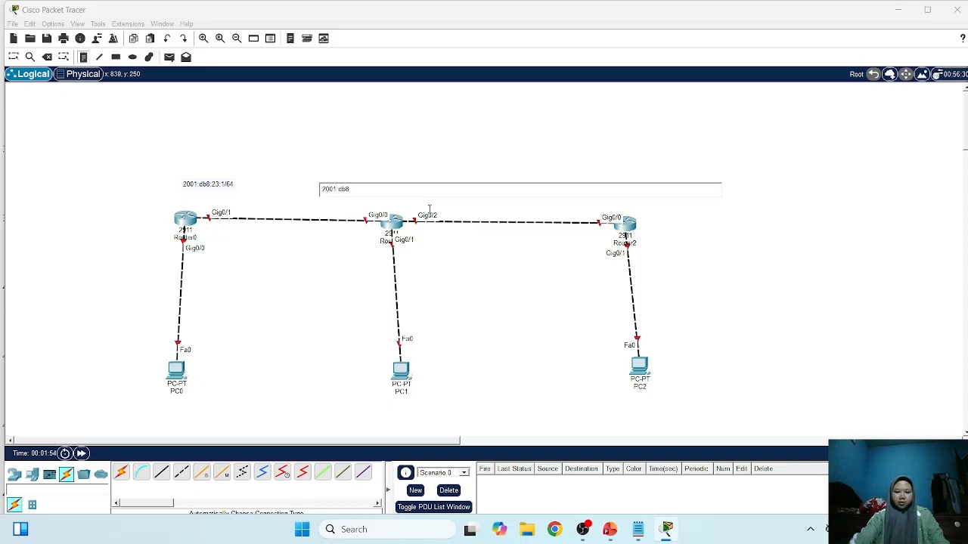
{"action": "type", "text": ":23:2"}
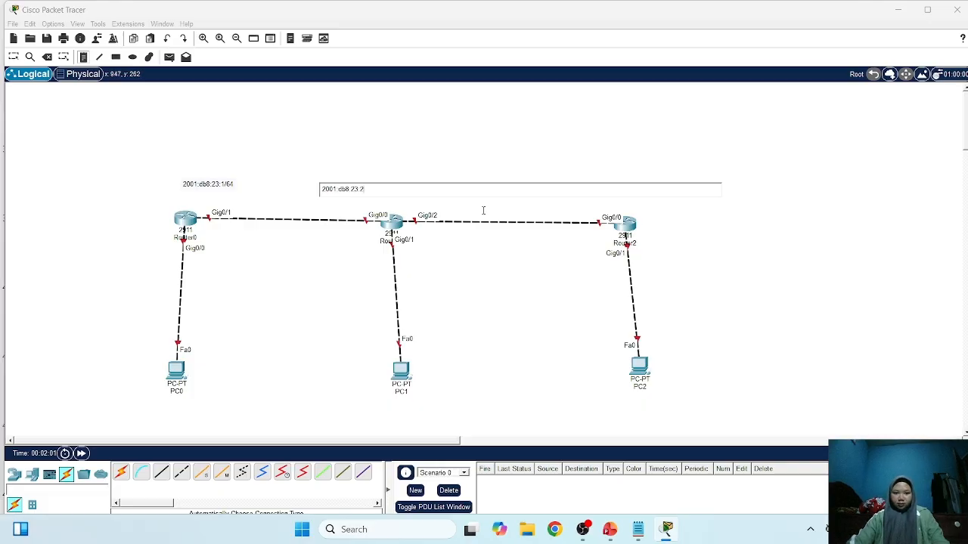
Add a note reading 2001:db8:24:1/64 above the Router1 end of the link to Router2
{"action": "left_click", "coordinate": [430, 209]}
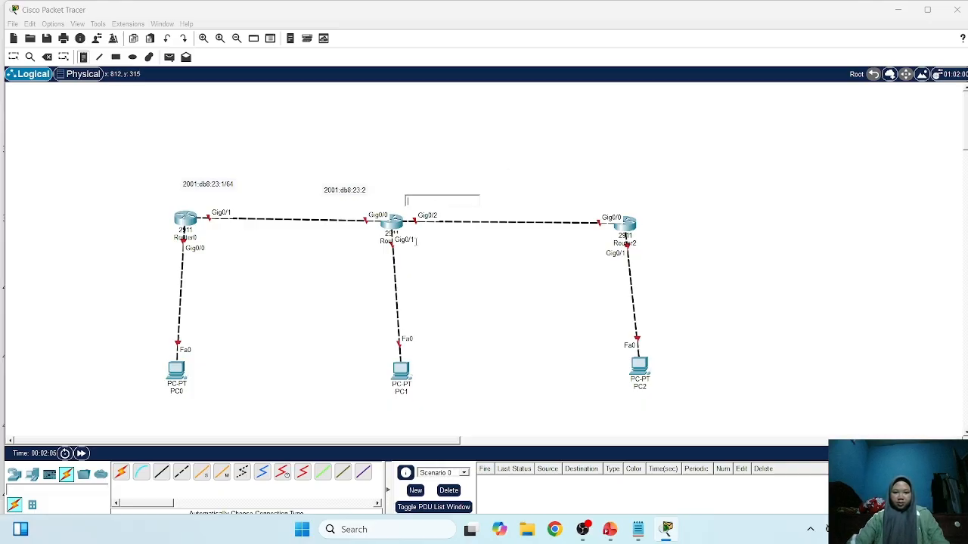
{"action": "type", "text": "2001"}
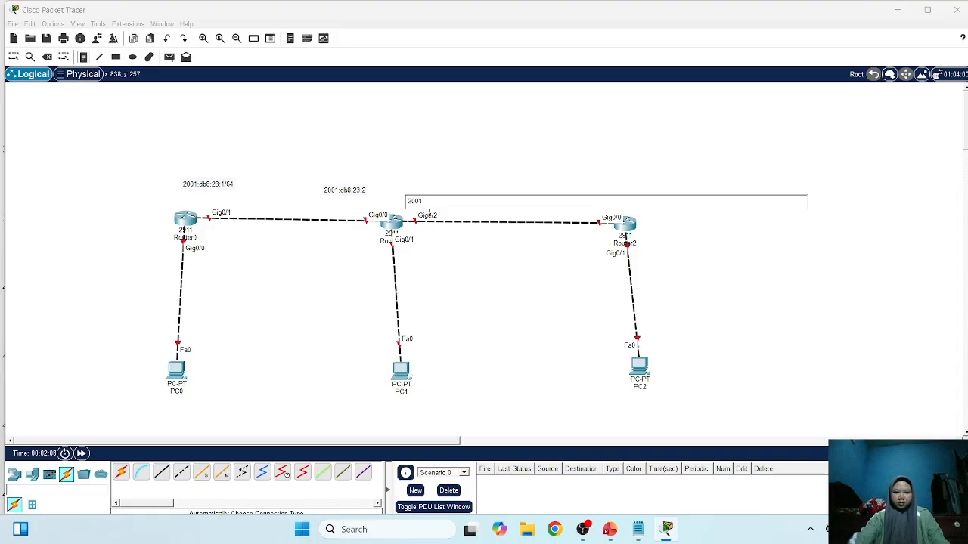
{"action": "type", "text": ":db8"}
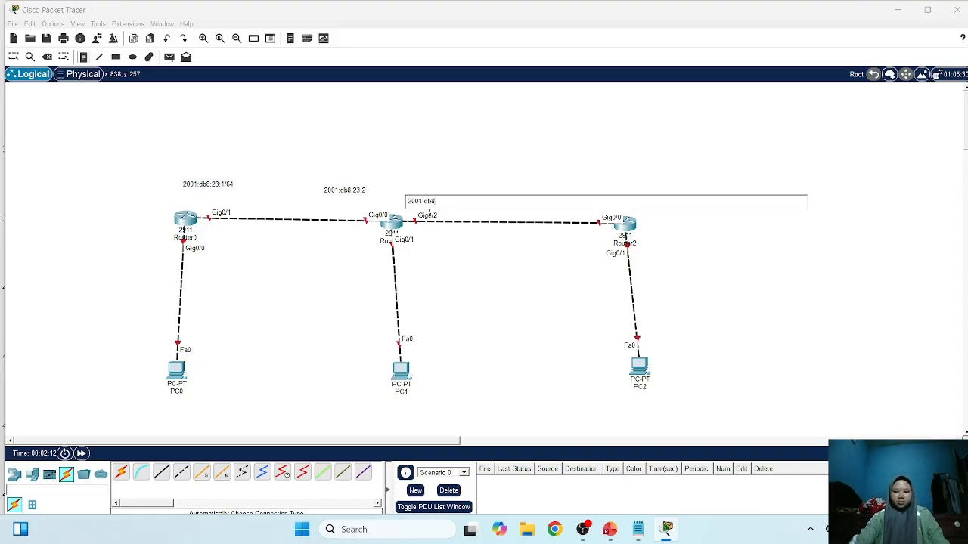
{"action": "type", "text": ":24"}
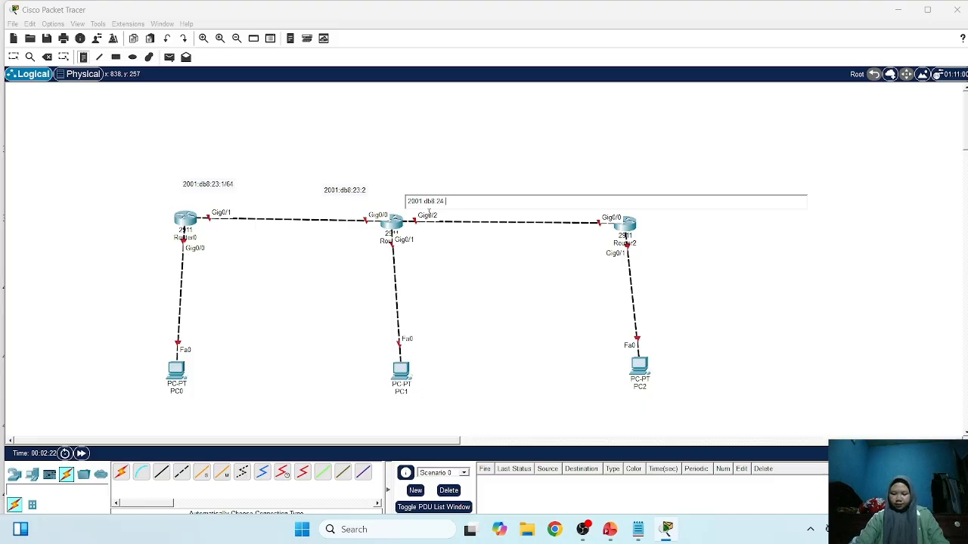
{"action": "type", "text": "::1"}
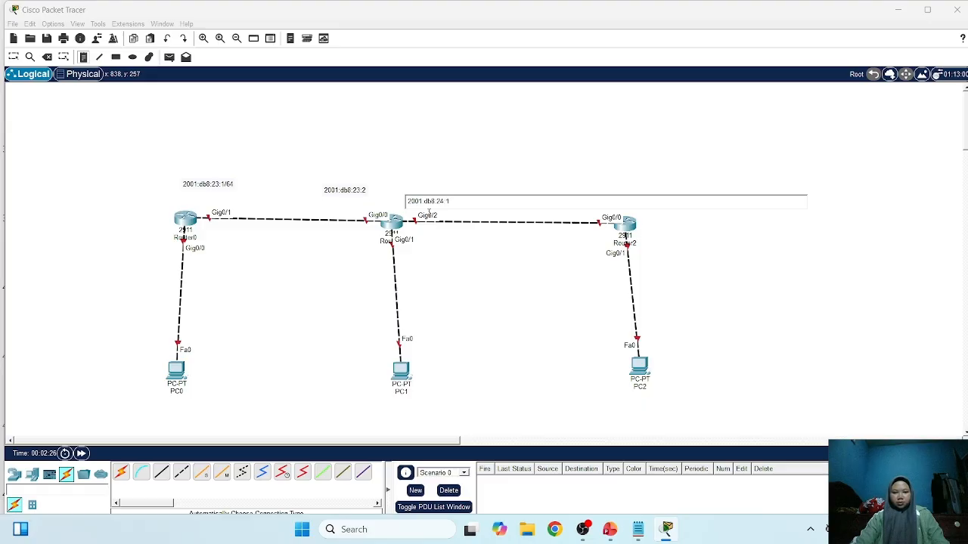
{"action": "type", "text": "/64"}
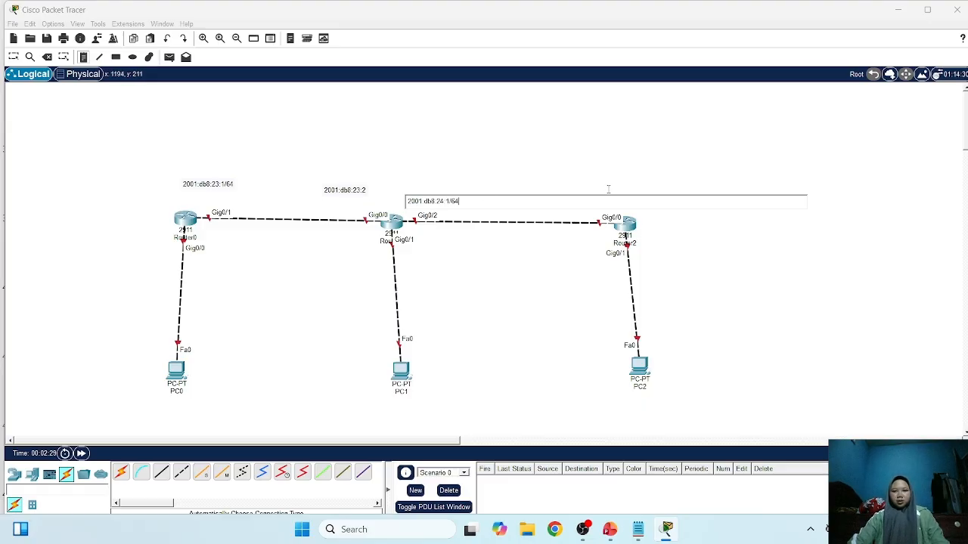
Add a note reading 2001:db8:24:2/64 above the Router2 end of the link to Router1
{"action": "left_click", "coordinate": [607, 193]}
{"action": "left_click", "coordinate": [573, 199]}
{"action": "left_click", "coordinate": [566, 198]}
{"action": "type", "text": "2001:"}
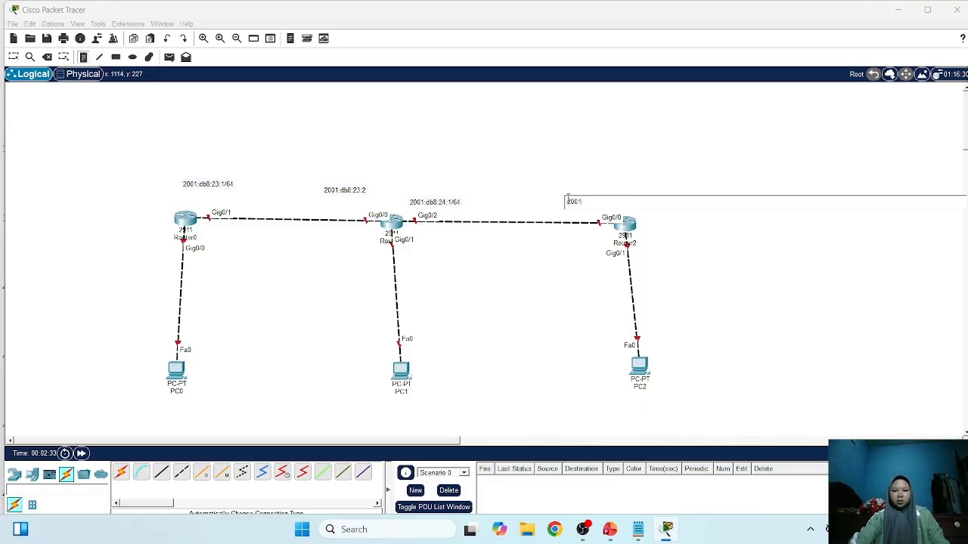
{"action": "type", "text": "db8"}
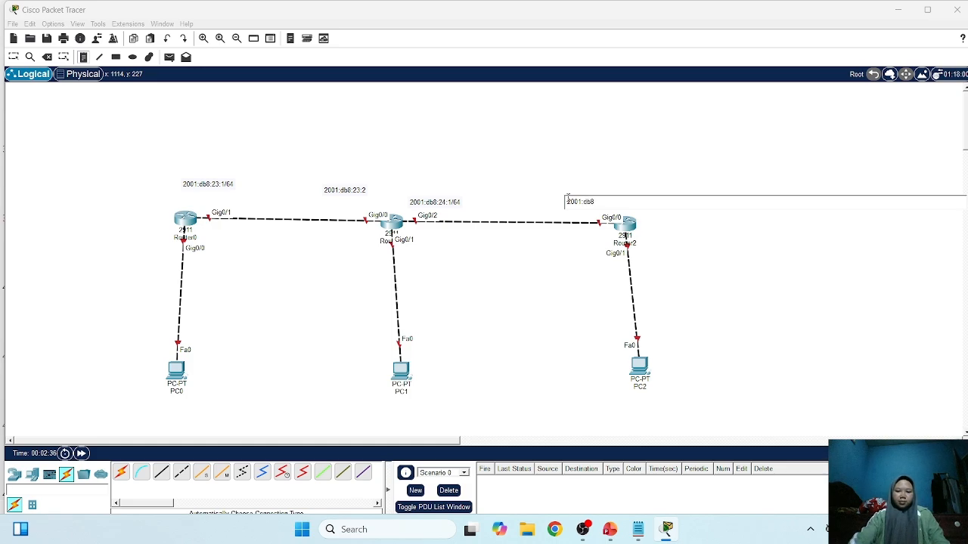
{"action": "type", "text": ":24:2"}
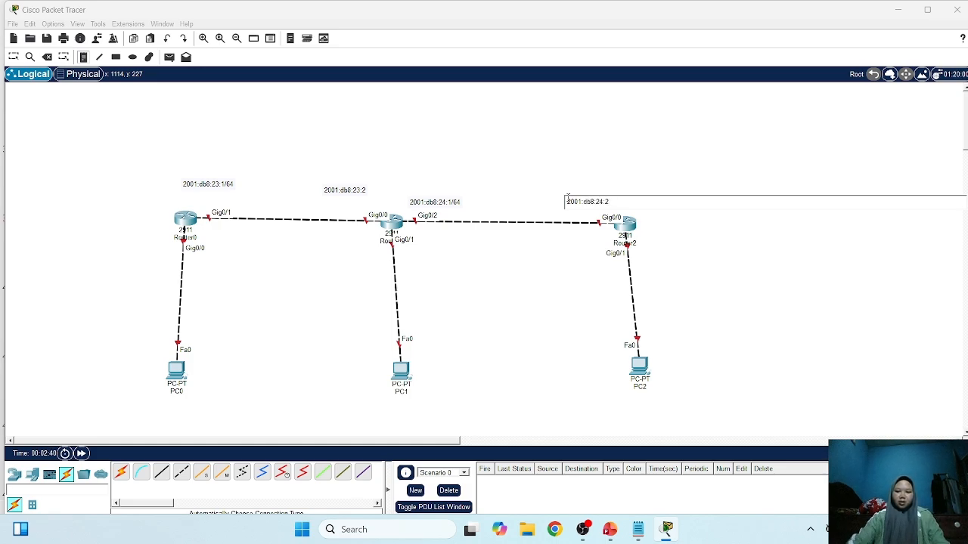
{"action": "type", "text": "/64"}
Add a note reading 2001:db8:10::/64 beside the link between Router0 and PC0
{"action": "left_click", "coordinate": [196, 307]}
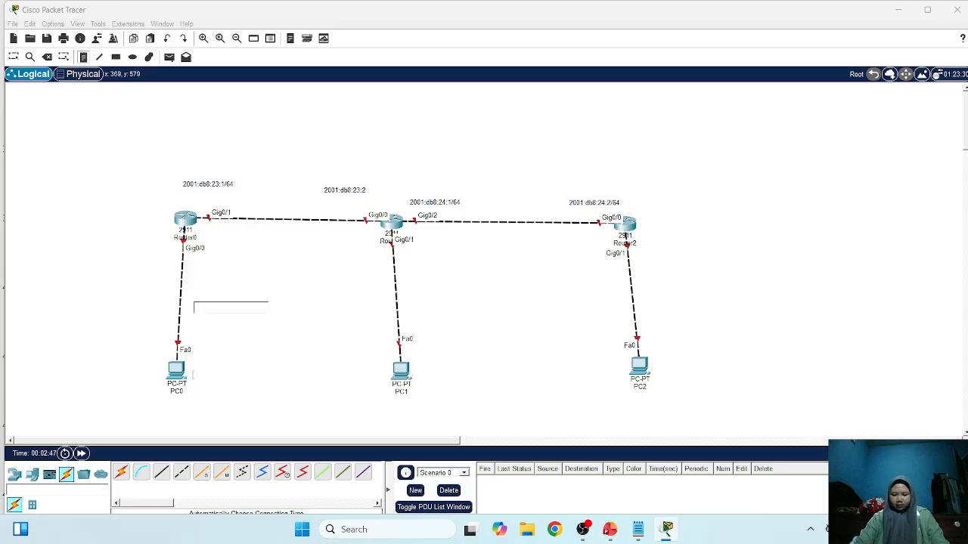
{"action": "type", "text": "2001:"}
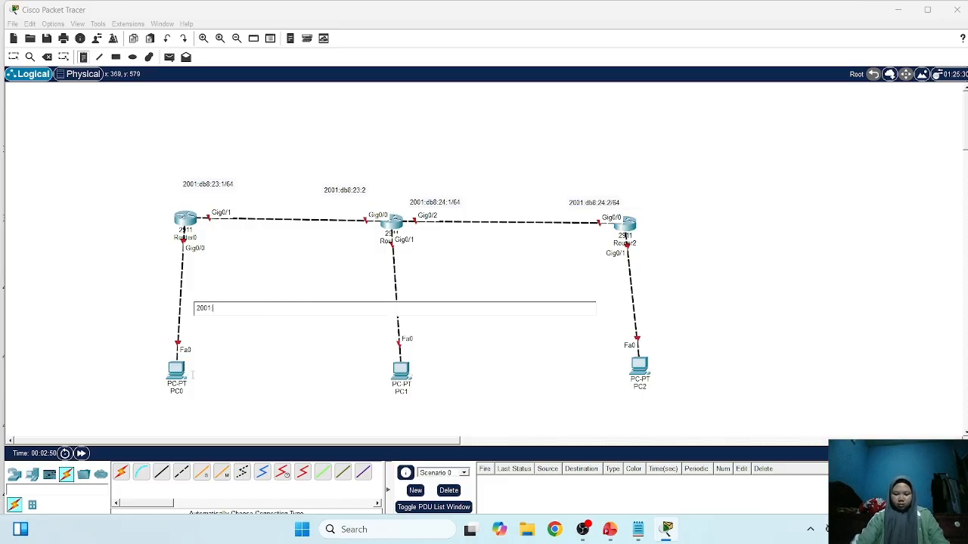
{"action": "type", "text": "db8"}
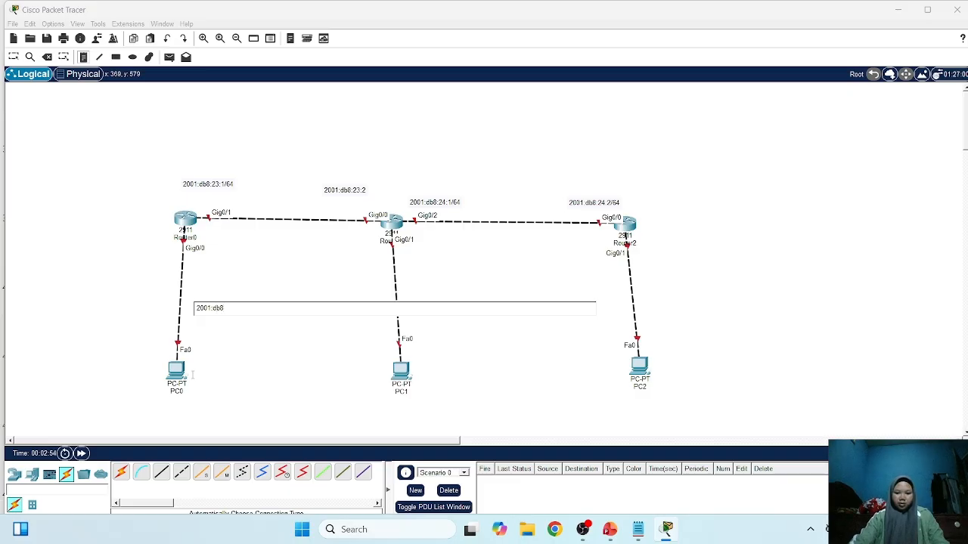
{"action": "type", "text": ":10::/"}
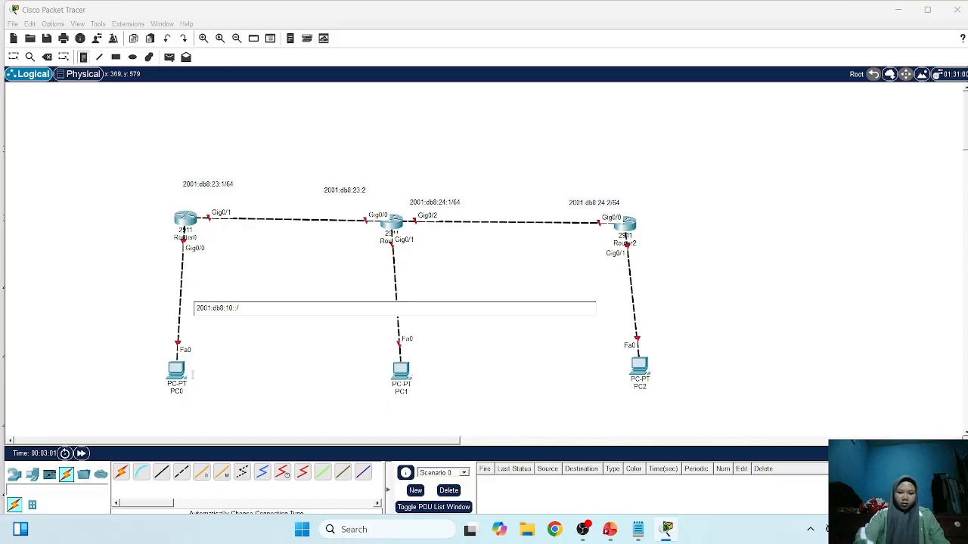
{"action": "type", "text": "64"}
{"action": "left_click", "coordinate": [294, 333]}
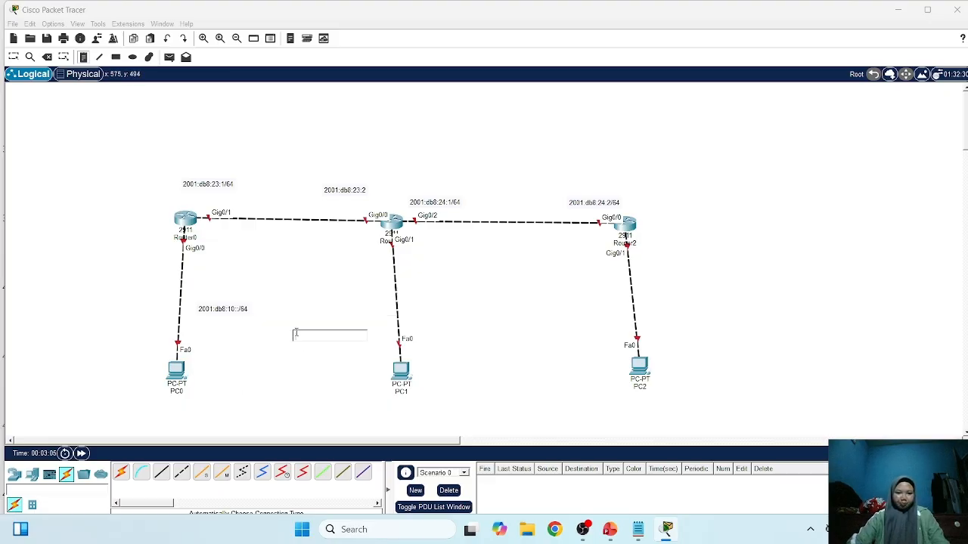
{"action": "left_click", "coordinate": [236, 312]}
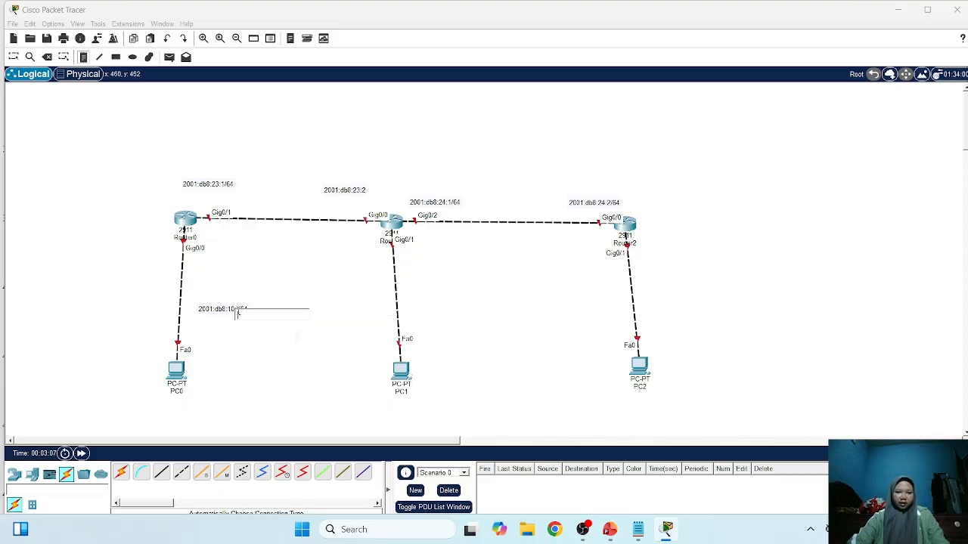
Add a note reading 2001:db8:20::/64 beside the link between Router1 and PC1
{"action": "left_click", "coordinate": [423, 295]}
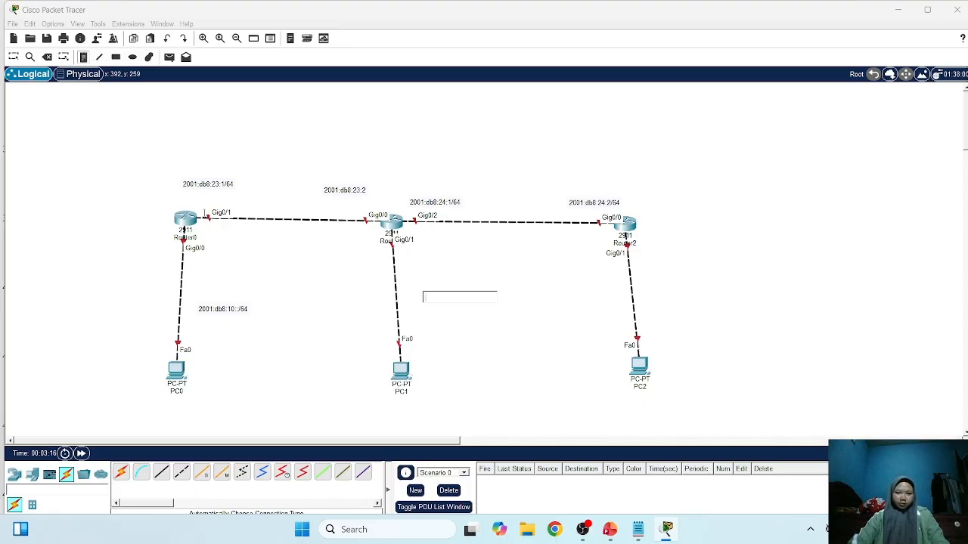
{"action": "type", "text": "200"}
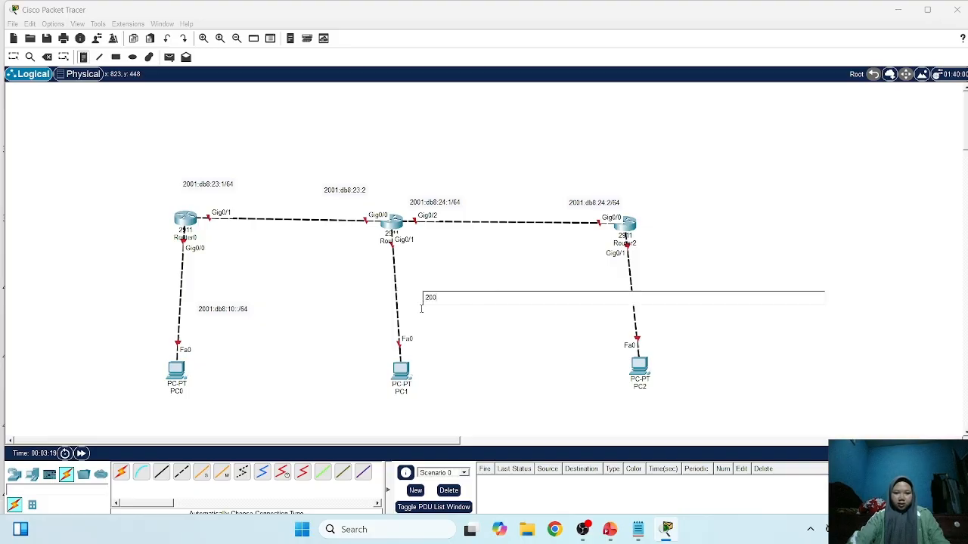
{"action": "type", "text": "1:db8:"}
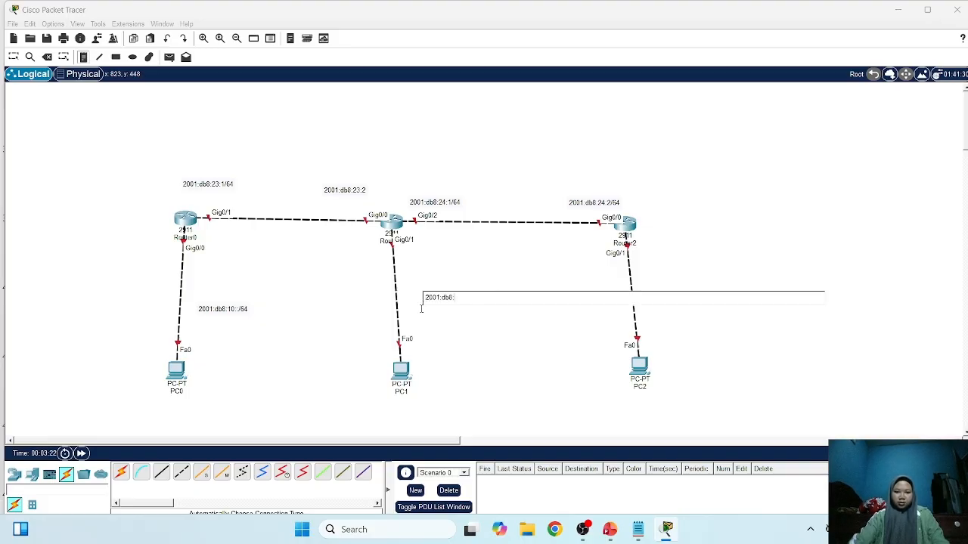
{"action": "type", "text": "20::/6"}
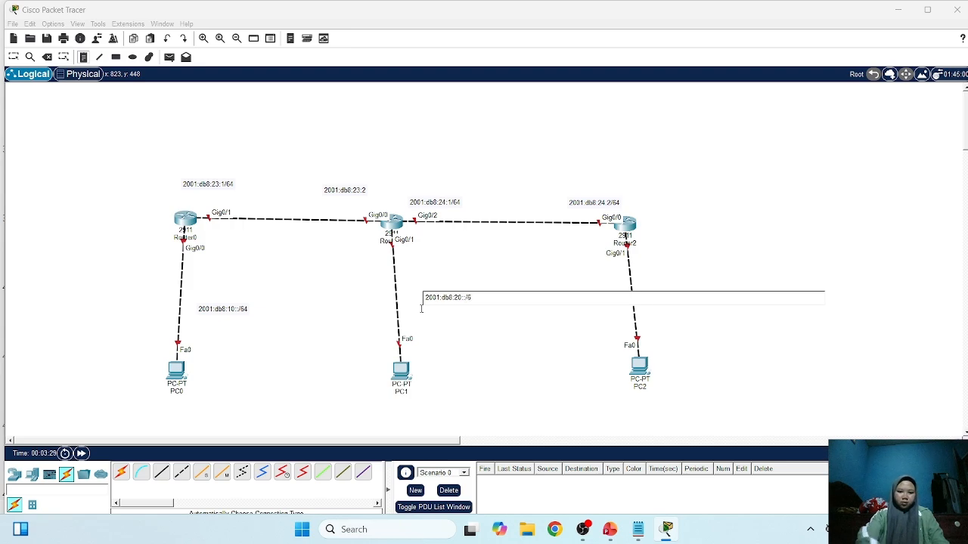
{"action": "type", "text": "4"}
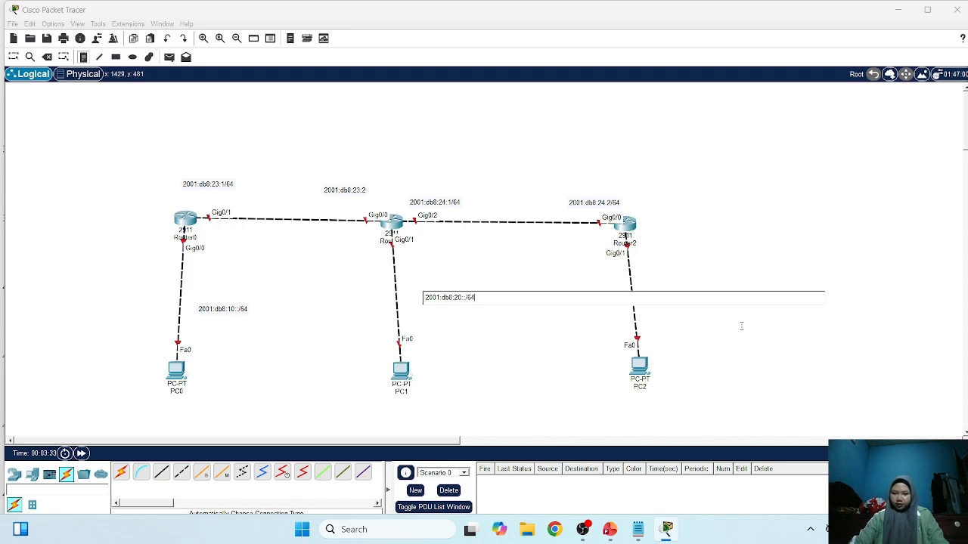
Add a note reading 2001:db8:30::/64 beside the link between Router2 and PC2, and leave note placement
{"action": "left_click", "coordinate": [669, 314]}
{"action": "type", "text": "2001"}
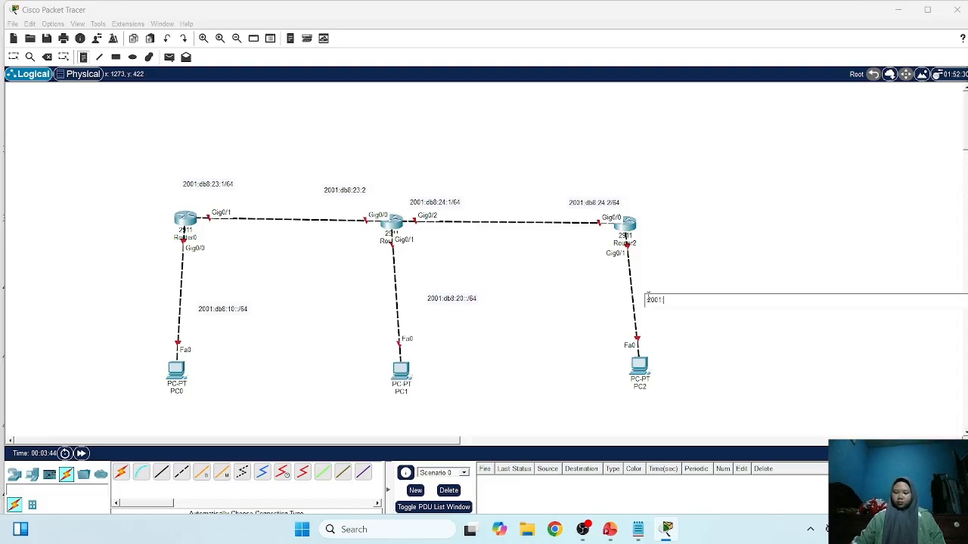
{"action": "type", "text": ":"}
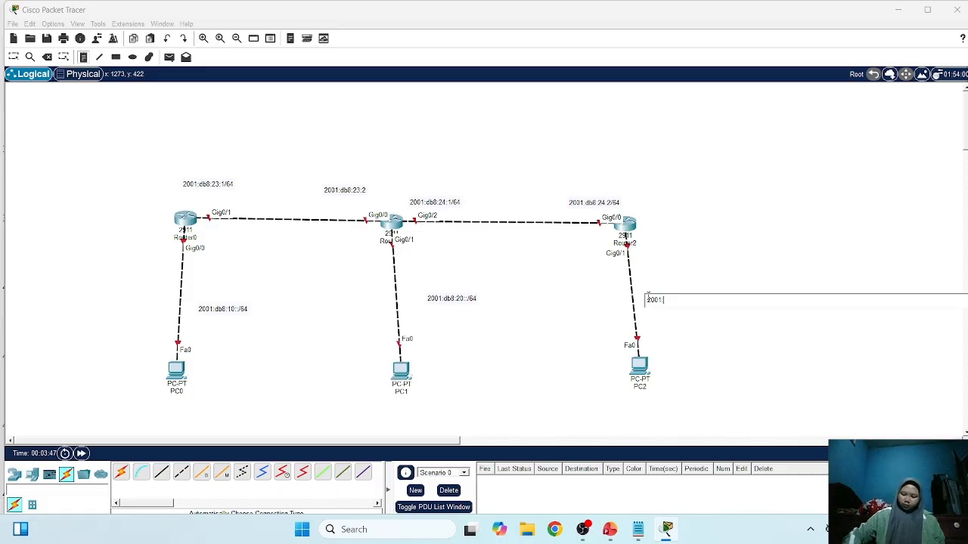
{"action": "type", "text": "db8"}
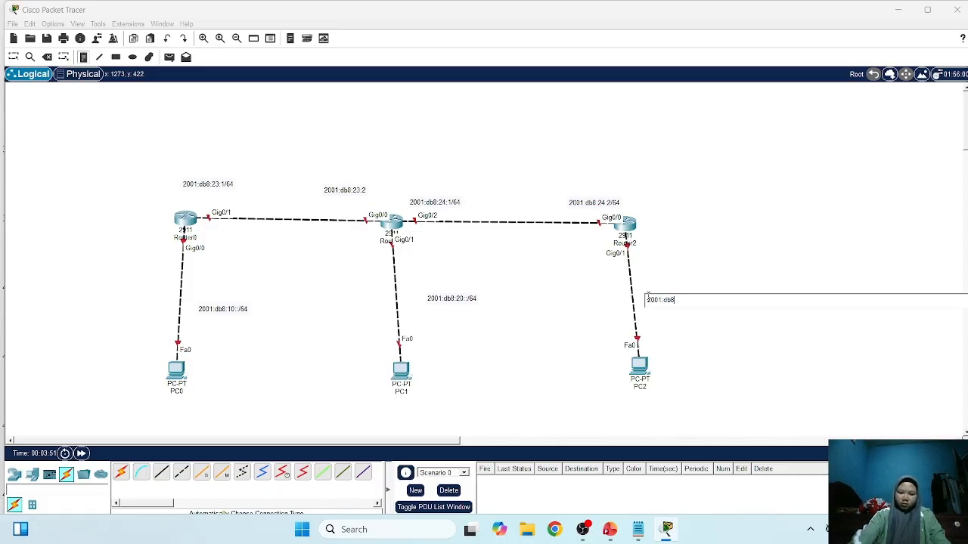
{"action": "type", "text": ":30:"}
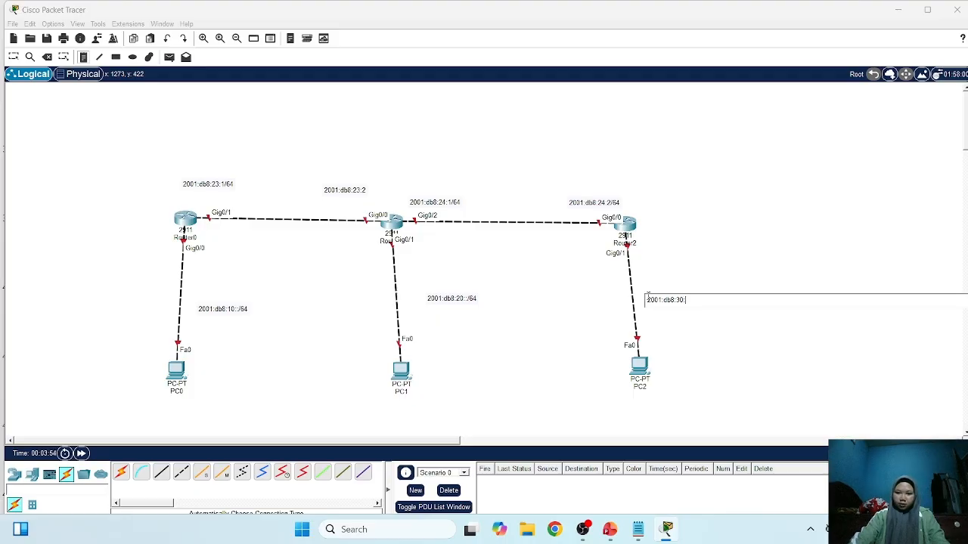
{"action": "type", "text": ":/"}
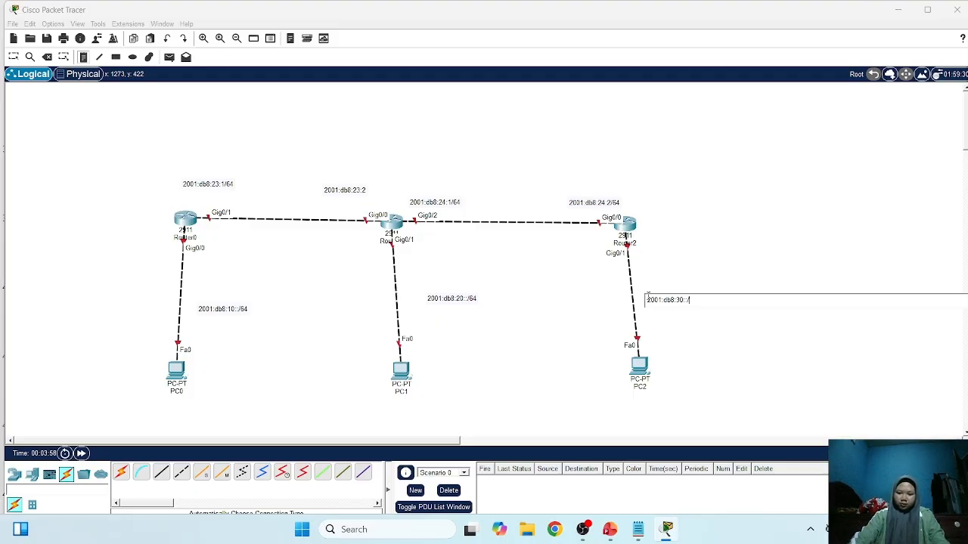
{"action": "type", "text": "64"}
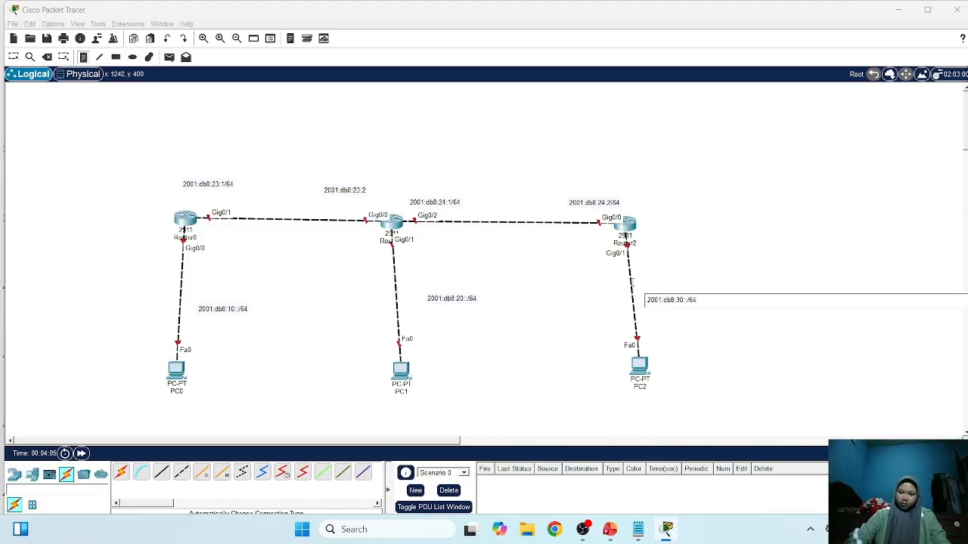
{"action": "left_click", "coordinate": [605, 203]}
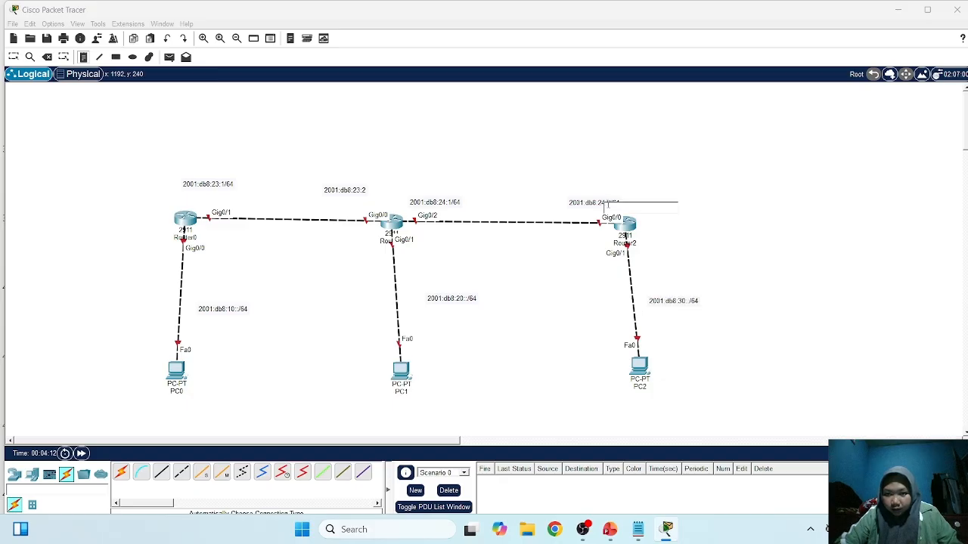
{"action": "key", "text": "Escape"}
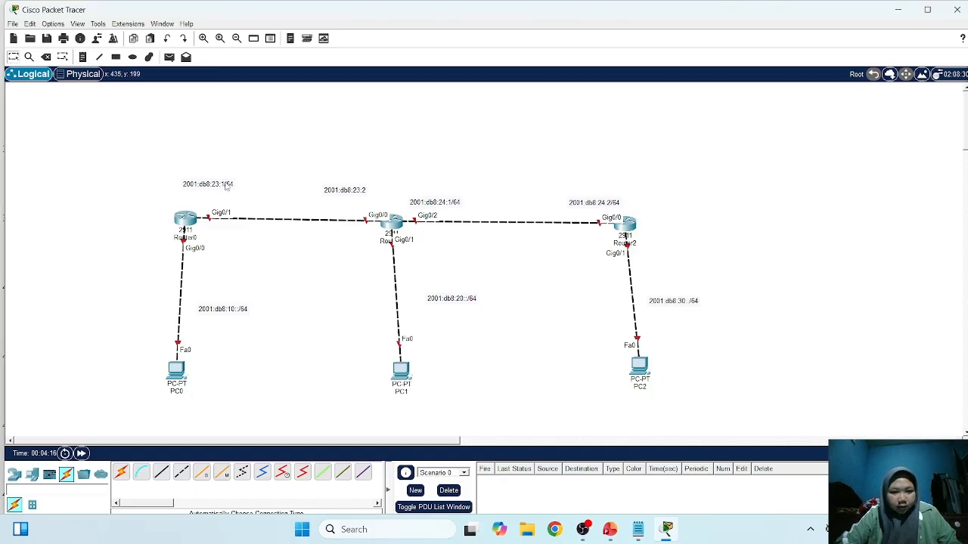
Correct the note above Router0 to 2001:db8:23::1/64 and Router1's note for the Router2 link to 2001:db8:24::1/64
{"action": "left_click", "coordinate": [225, 184]}
{"action": "type", "text": ":"}
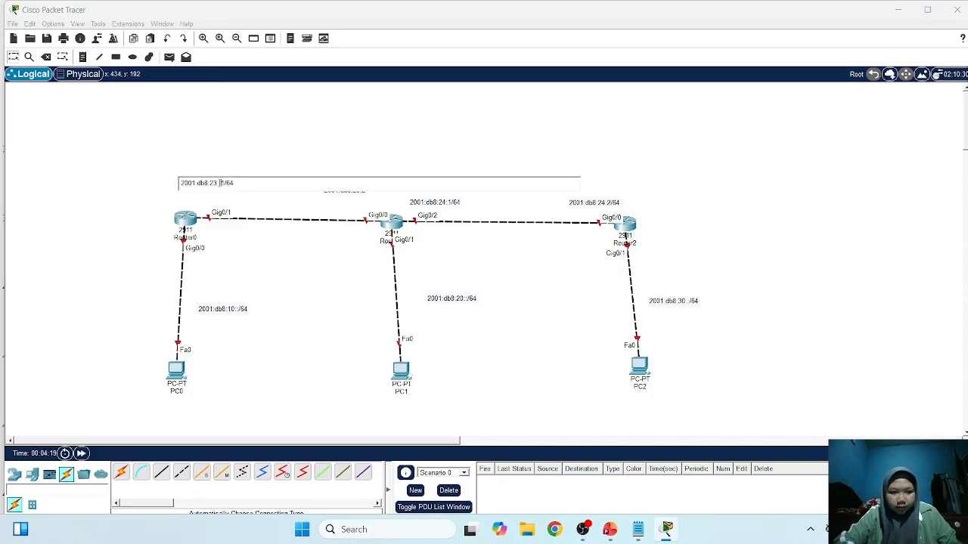
{"action": "left_click", "coordinate": [446, 202]}
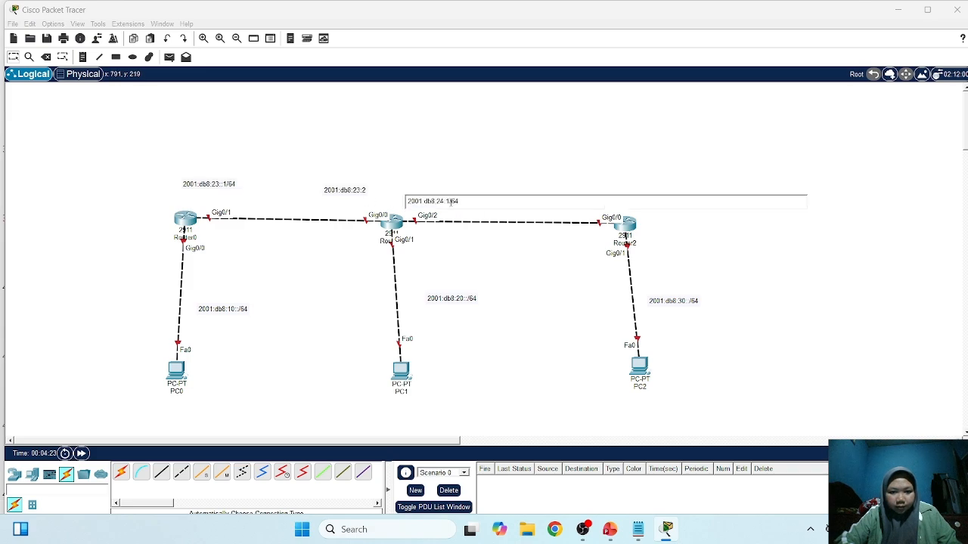
{"action": "type", "text": ":"}
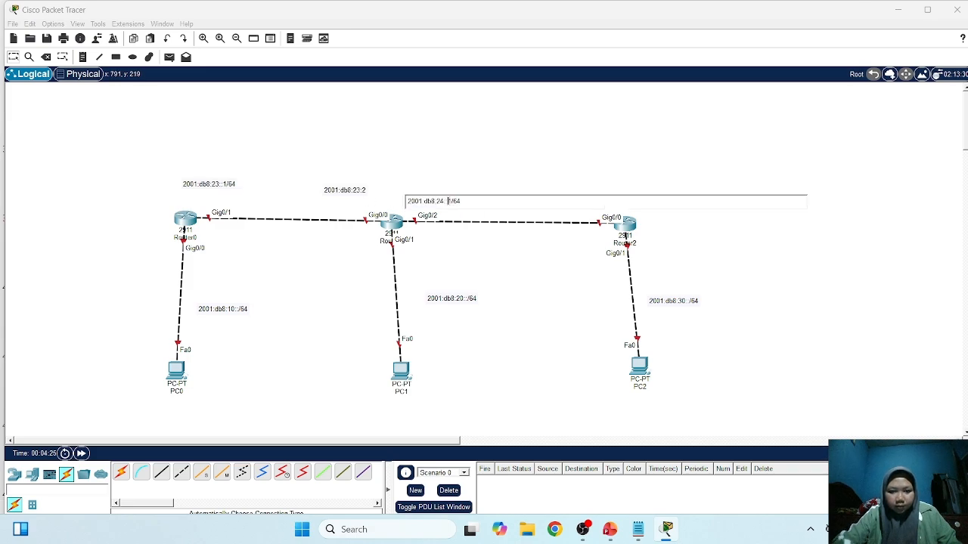
Correct Router1's note for the Router0 link to 2001:db8:23::2/64 and the note above Router2 to 2001:db8:24::2/64
{"action": "left_click", "coordinate": [360, 190]}
{"action": "type", "text": ":2/"}
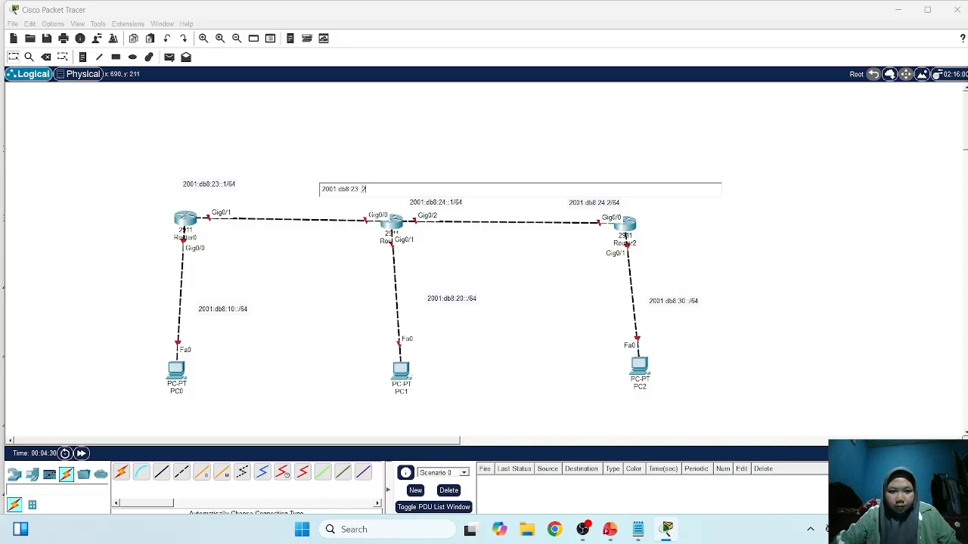
{"action": "type", "text": "64"}
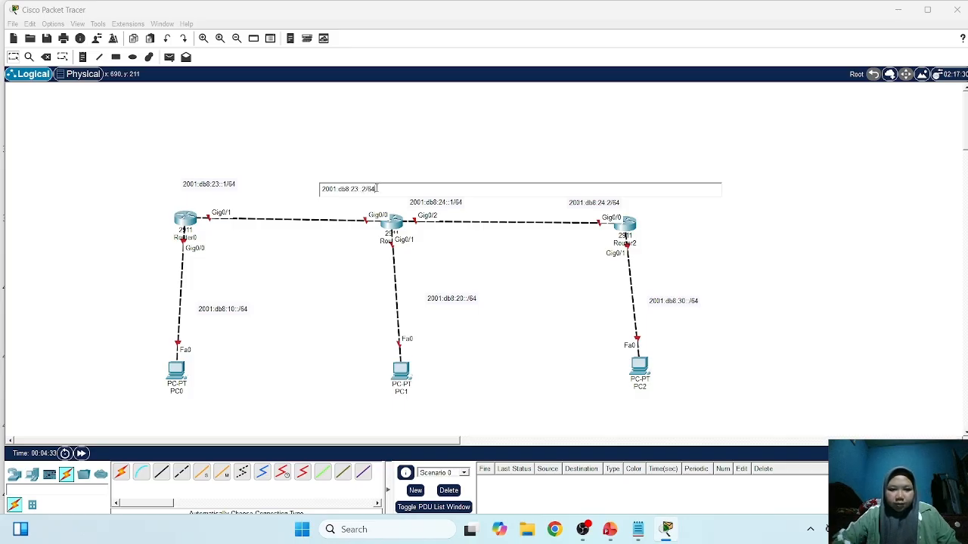
{"action": "left_click", "coordinate": [595, 207]}
{"action": "left_click", "coordinate": [598, 204]}
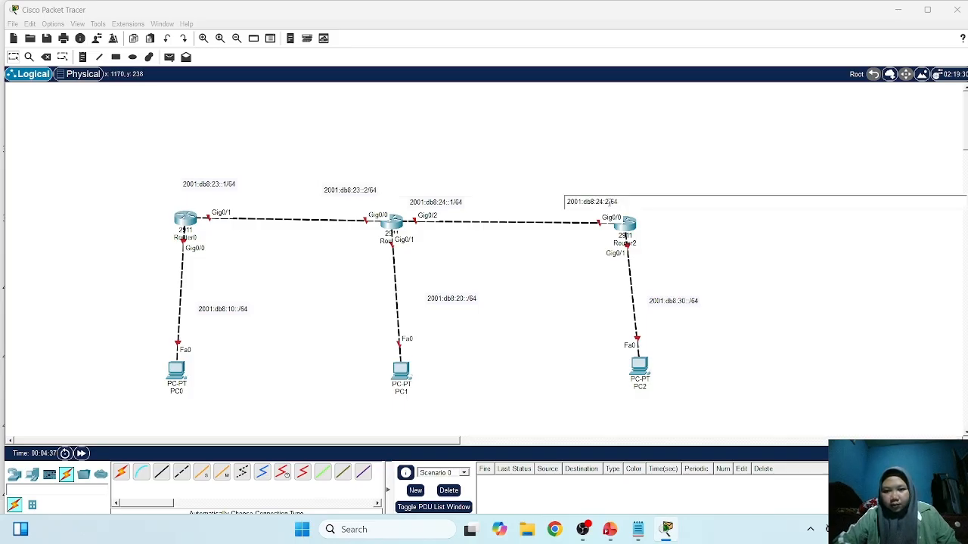
{"action": "type", "text": ":"}
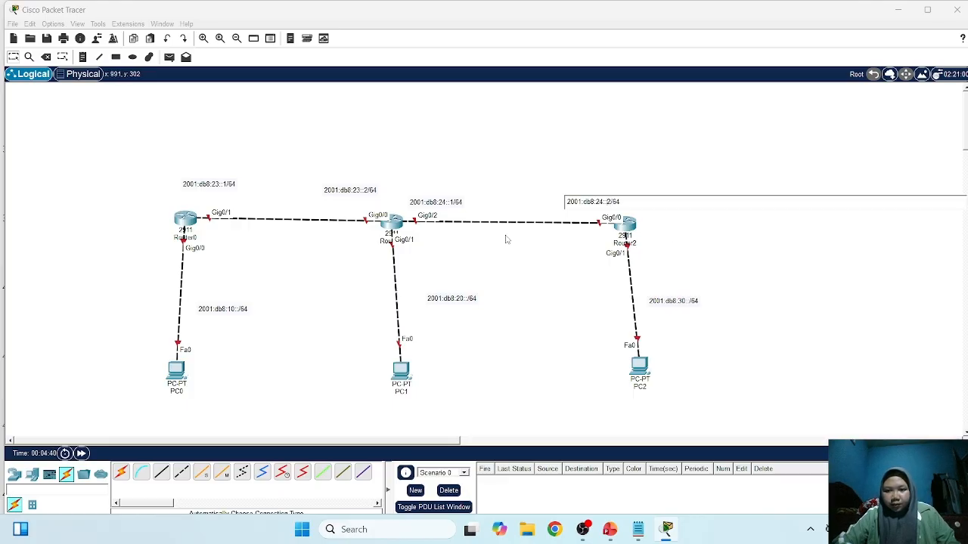
{"action": "left_click", "coordinate": [13, 56]}
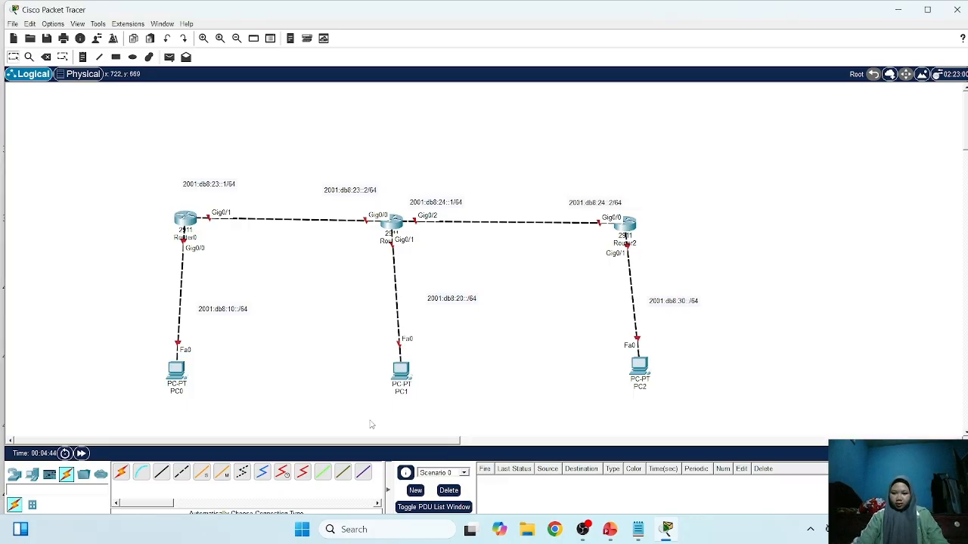
{"action": "left_click", "coordinate": [609, 529]}
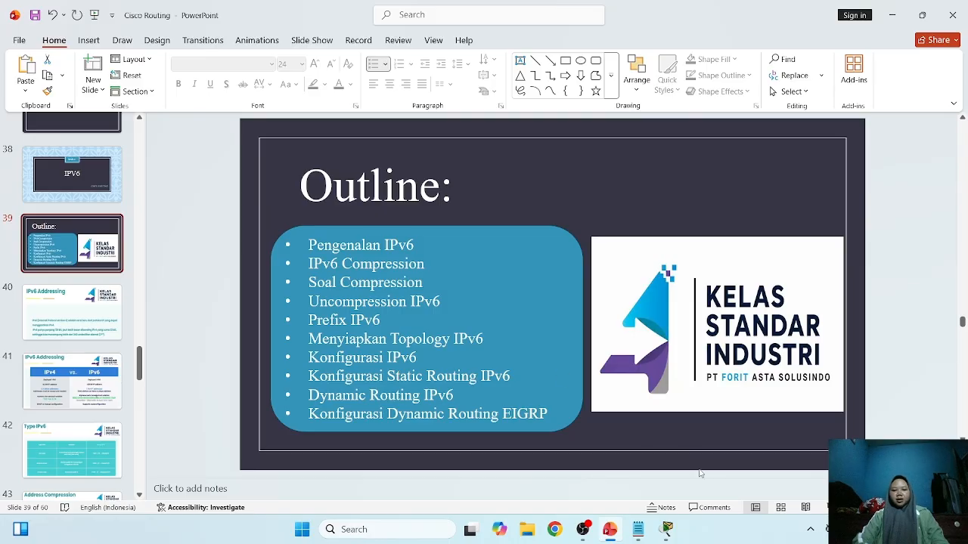
{"action": "left_click", "coordinate": [674, 533]}
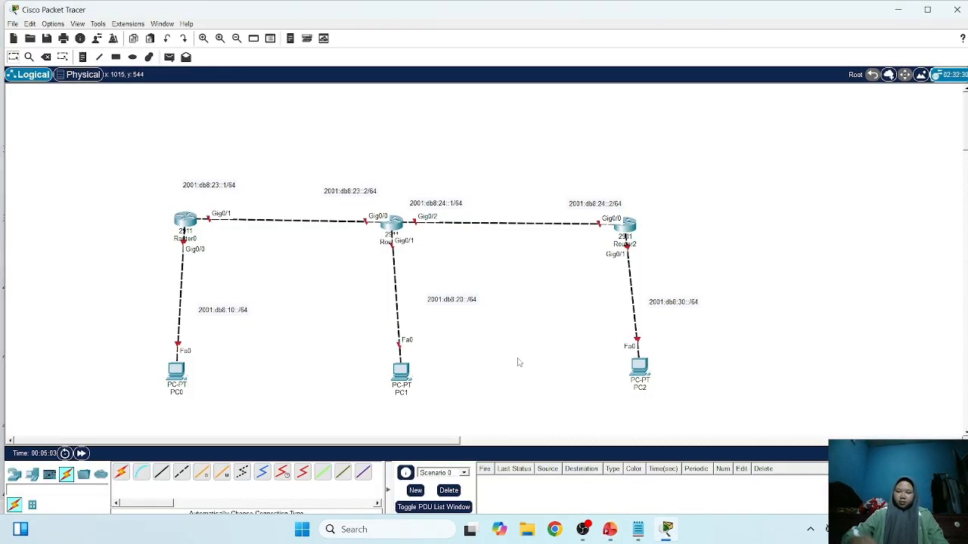
Open Router0's command line, decline the initial configuration dialog, and enter global configuration mode with ena and conf t
{"action": "left_click", "coordinate": [185, 223]}
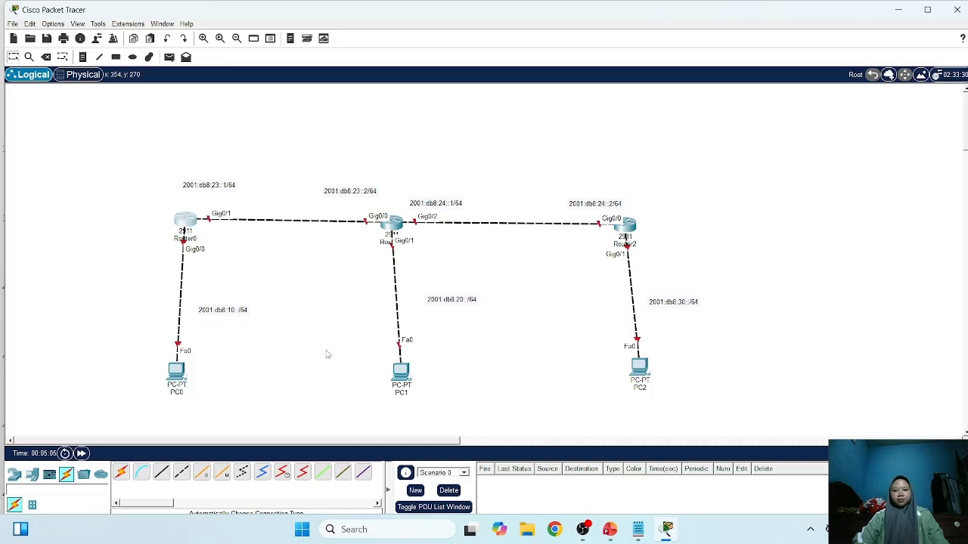
{"action": "left_click", "coordinate": [305, 56]}
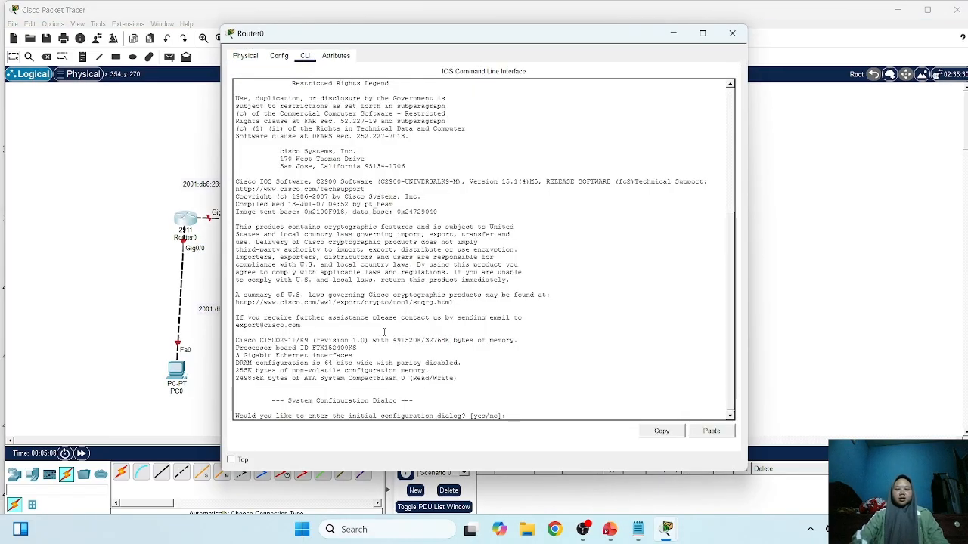
{"action": "type", "text": "no"}
{"action": "key", "text": "Return"}
{"action": "key", "text": "Return"}
{"action": "type", "text": "er>e"}
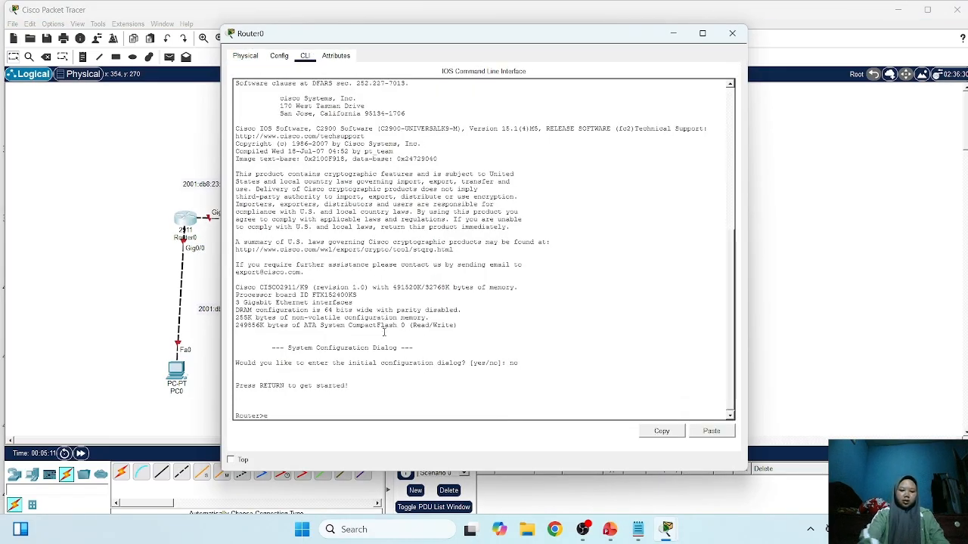
{"action": "type", "text": "na"}
{"action": "key", "text": "Return"}
{"action": "type", "text": "conf t"}
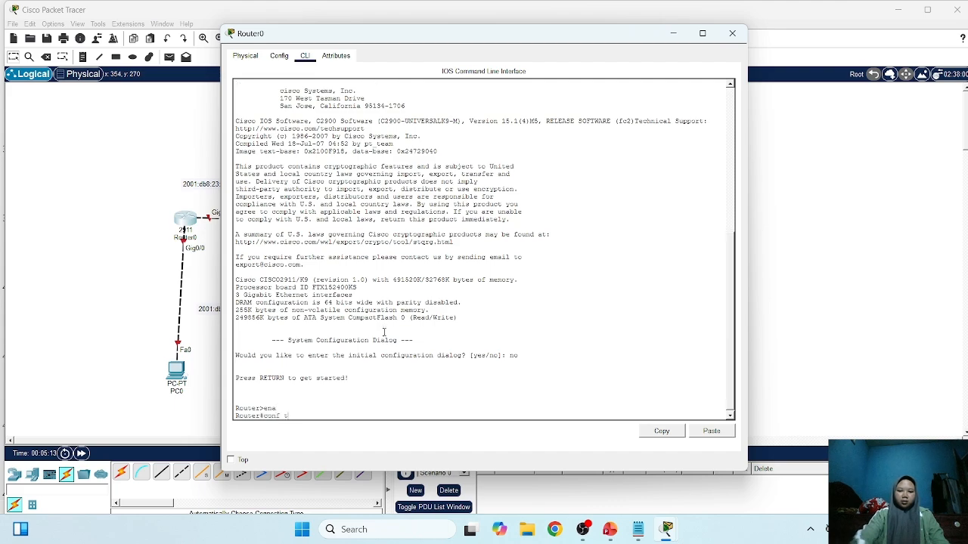
{"action": "key", "text": "Return"}
Enter interface g0/0 on Router0 and enable it with no sh
{"action": "type", "text": "int g0/0"}
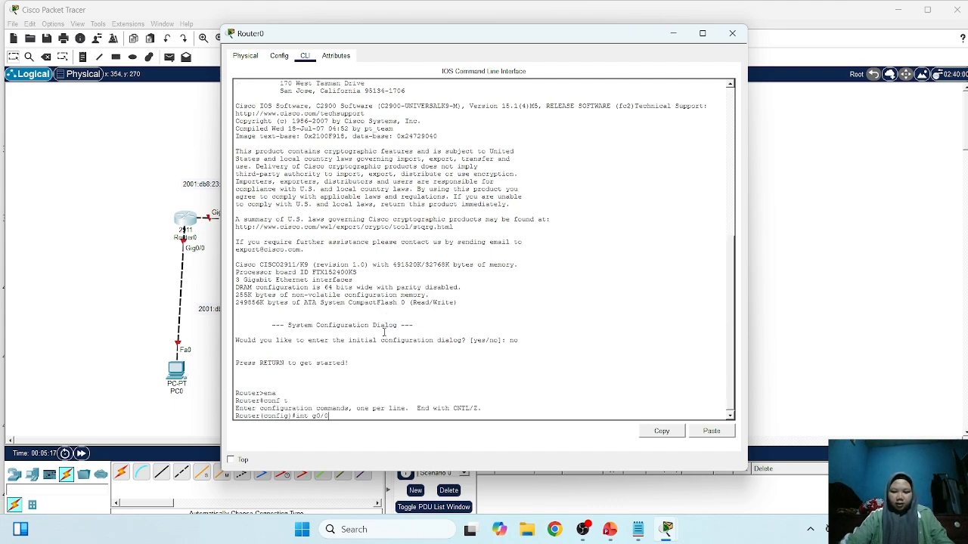
{"action": "key", "text": "Return"}
{"action": "type", "text": "no sh"}
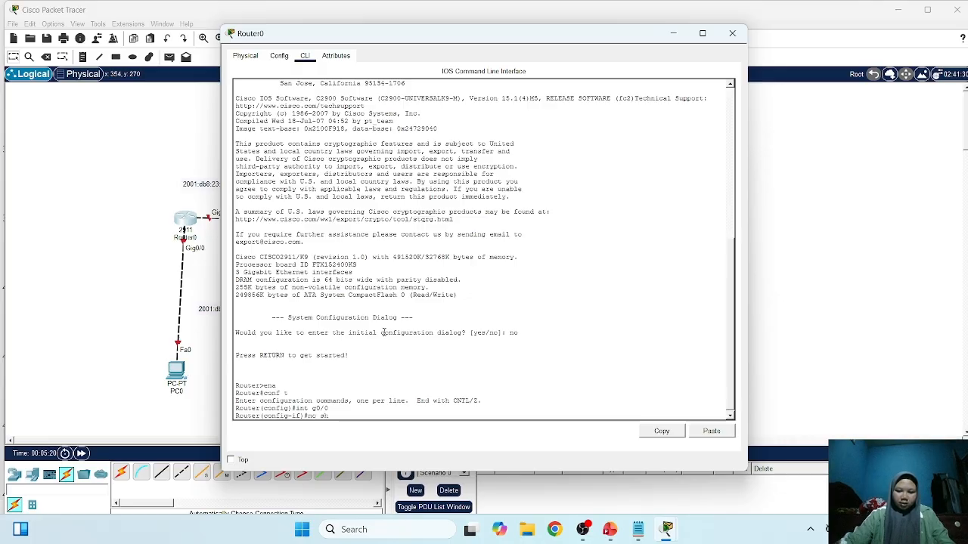
{"action": "key", "text": "Return"}
{"action": "key", "text": "Return"}
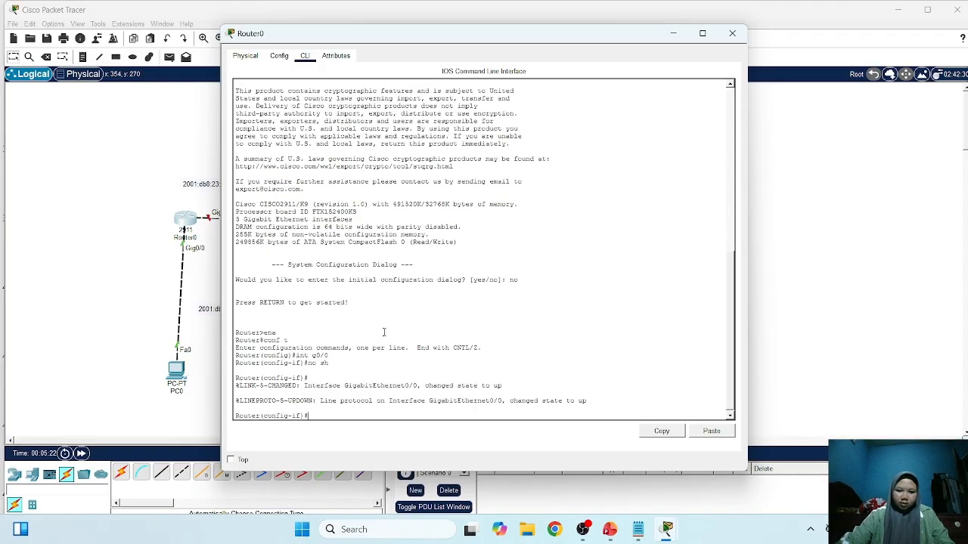
Assign the IPv6 address 2001:db8:10::1/64 to Router0's g0/0 interface
{"action": "type", "text": "ipv6 a"}
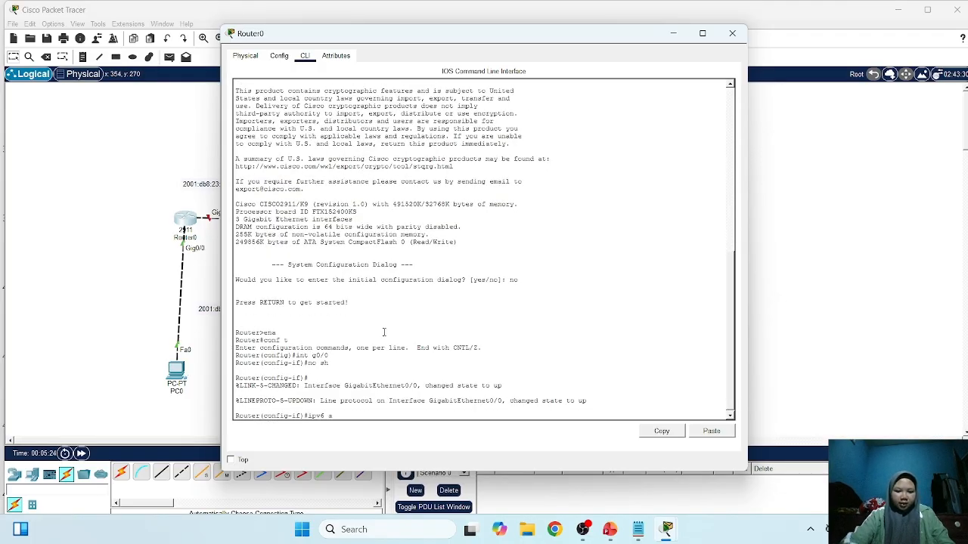
{"action": "type", "text": "dd"}
{"action": "key", "text": "Tab"}
{"action": "type", "text": "200"}
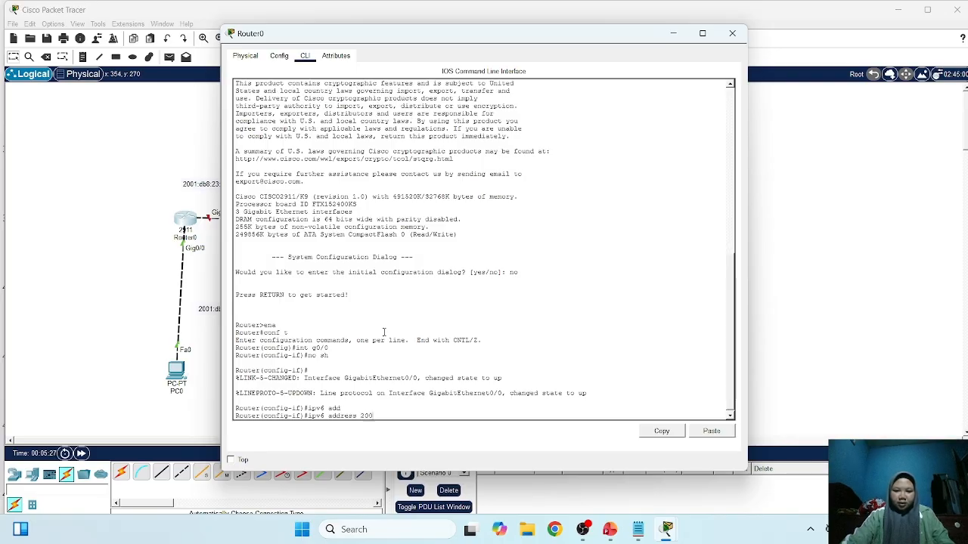
{"action": "type", "text": "1:db8:10"}
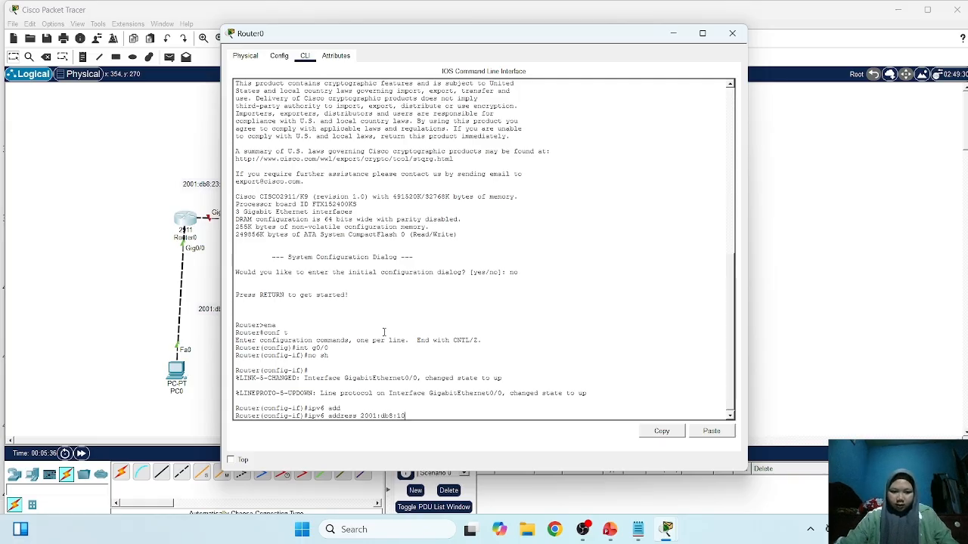
{"action": "type", "text": ":"}
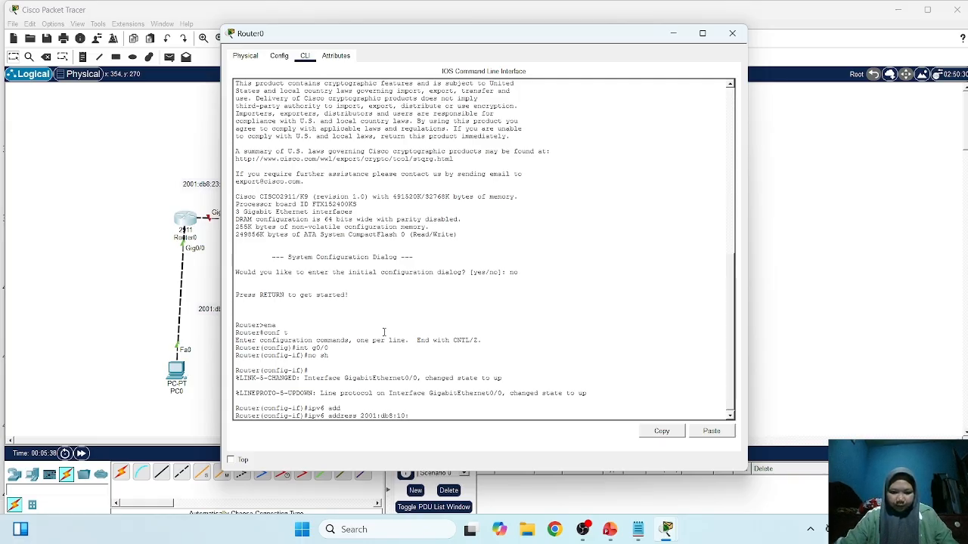
{"action": "type", "text": ":1"}
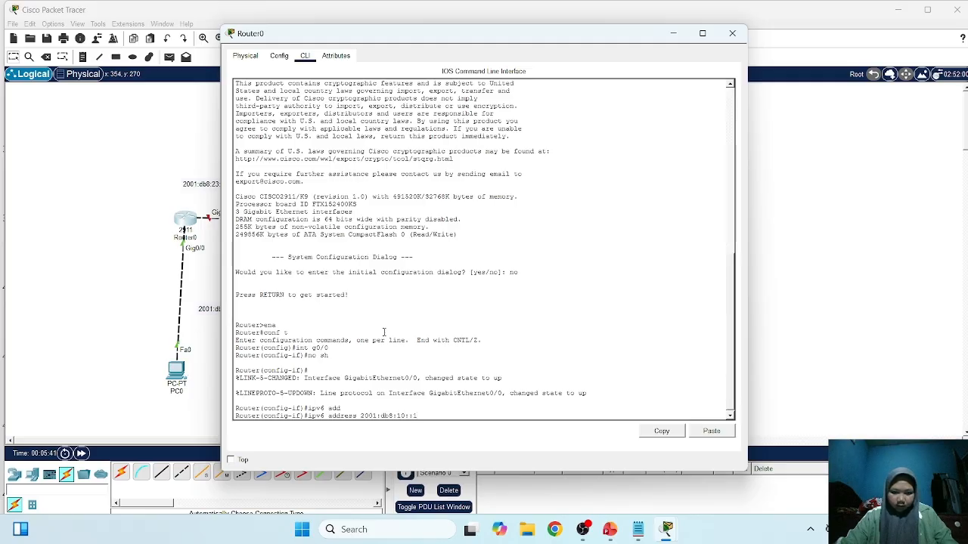
{"action": "type", "text": "/64"}
{"action": "key", "text": "Return"}
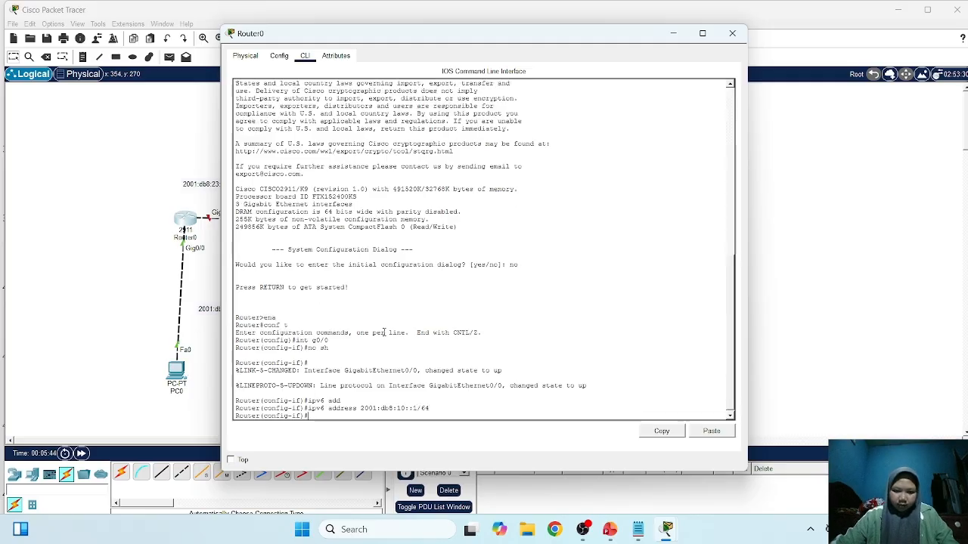
Switch to interface g0/1 on Router0 and enable it with no sh
{"action": "type", "text": "int g"}
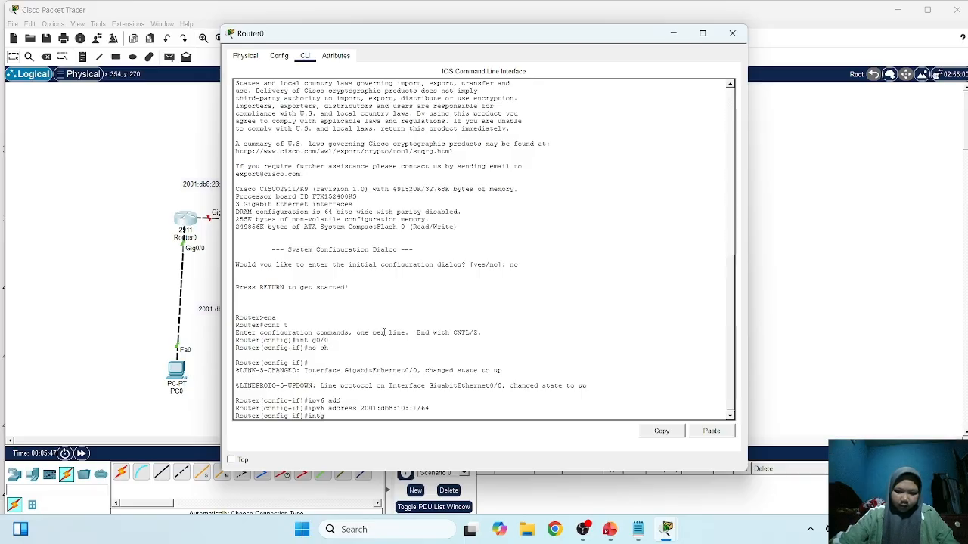
{"action": "type", "text": "0/1"}
{"action": "key", "text": "Return"}
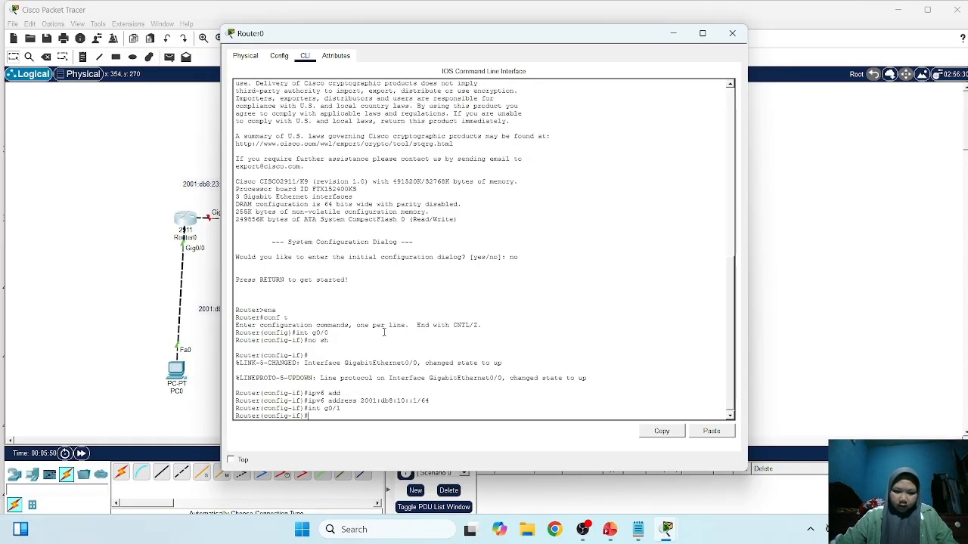
{"action": "type", "text": "no s"}
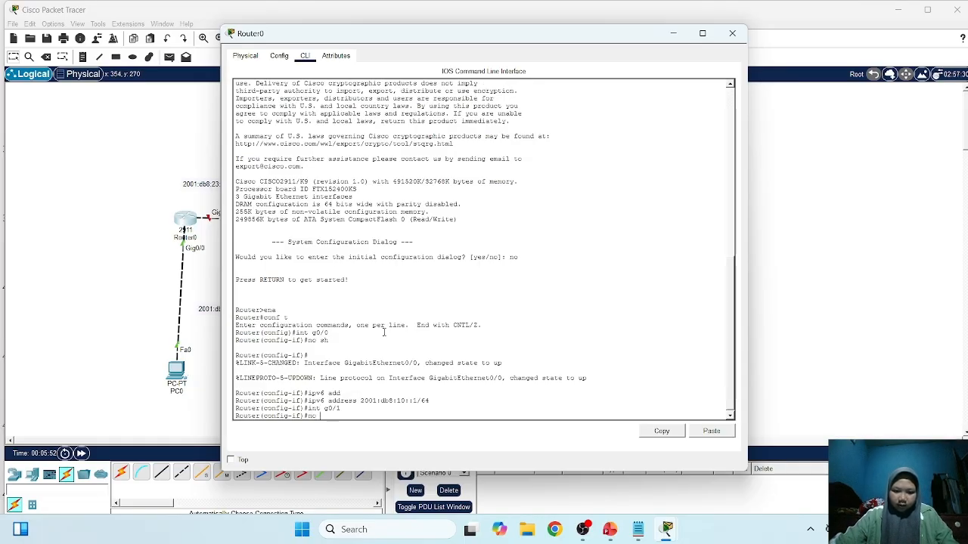
{"action": "type", "text": "h"}
{"action": "key", "text": "Return"}
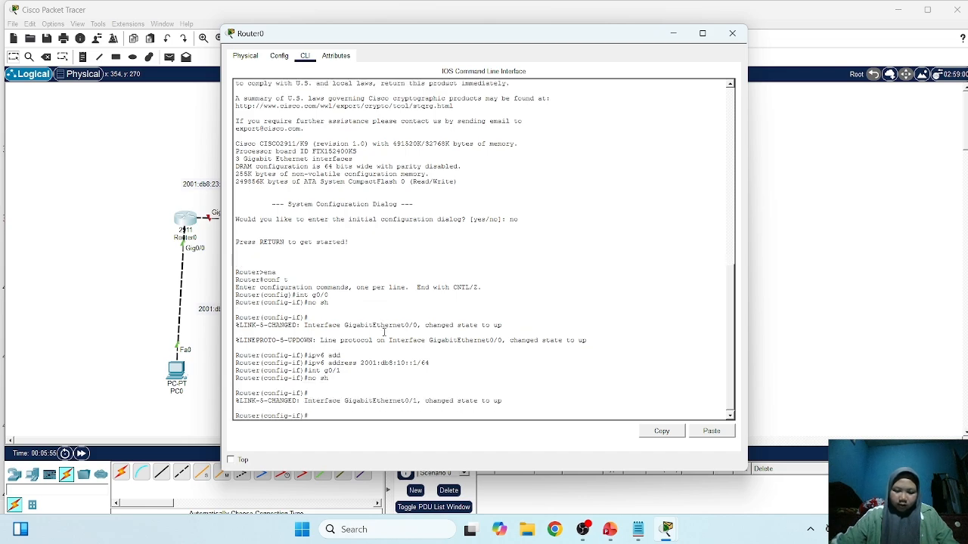
Assign the IPv6 address 2001:db8:23::1/64 to Router0's g0/1 interface and close Router0's window
{"action": "type", "text": "i"}
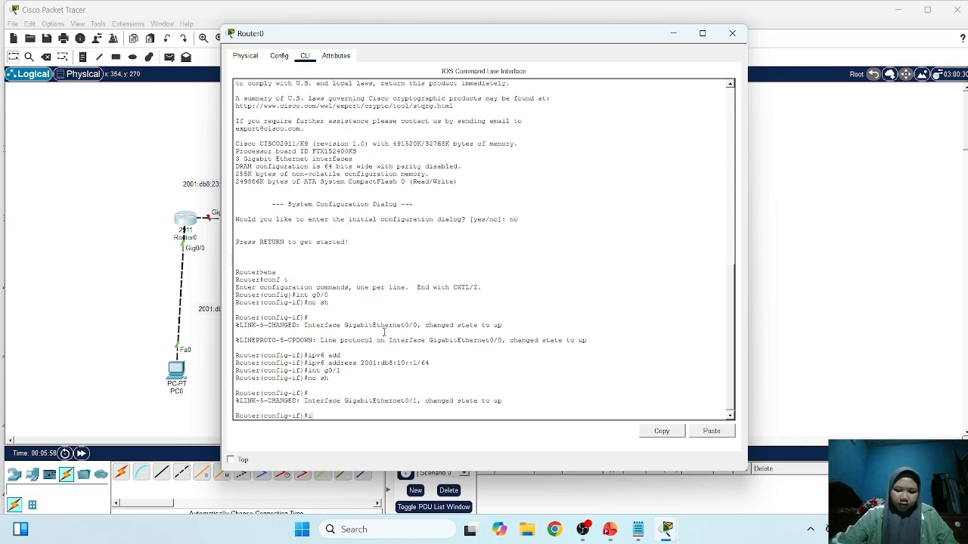
{"action": "type", "text": "pv"}
{"action": "key", "text": "Tab"}
{"action": "type", "text": "ad"}
{"action": "key", "text": "Tab"}
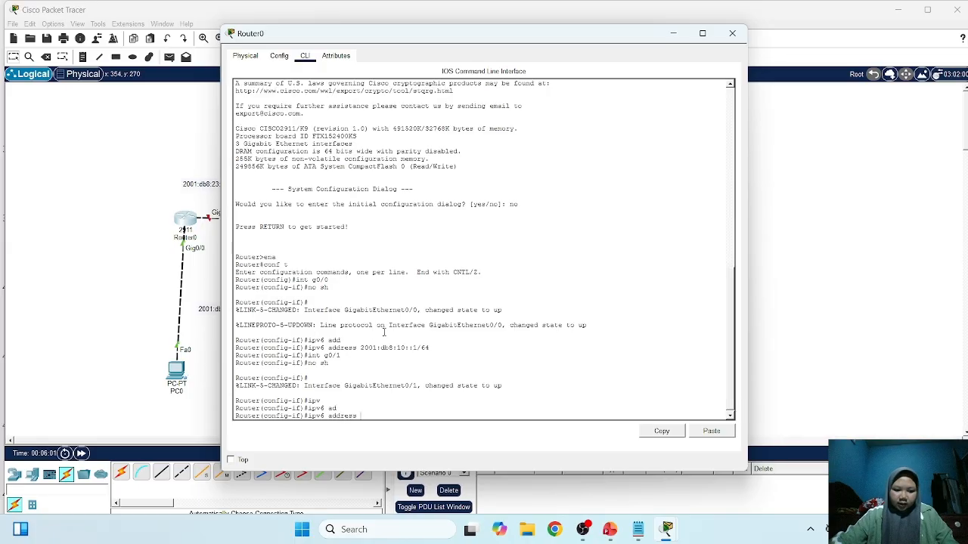
{"action": "type", "text": "2001:d"}
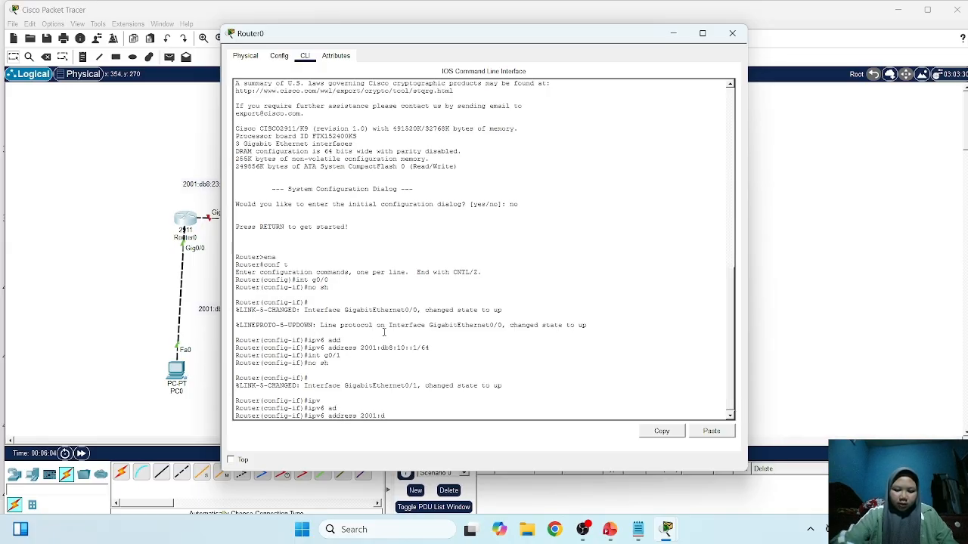
{"action": "type", "text": "b8:"}
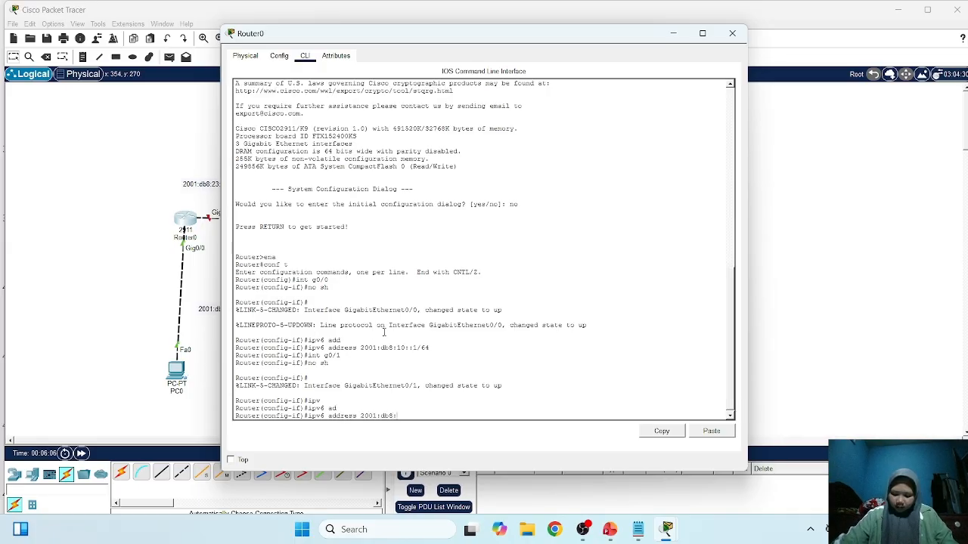
{"action": "type", "text": "23:"}
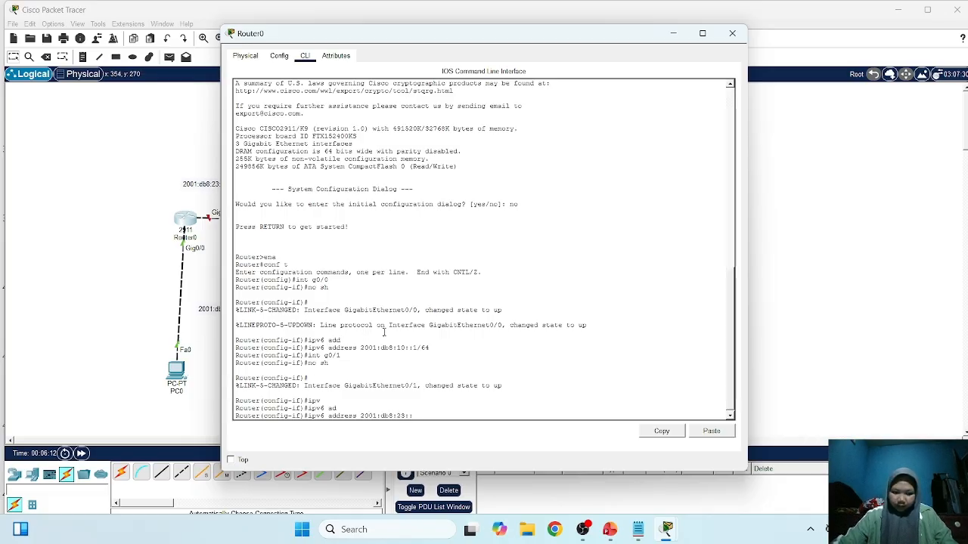
{"action": "type", "text": ":1/64"}
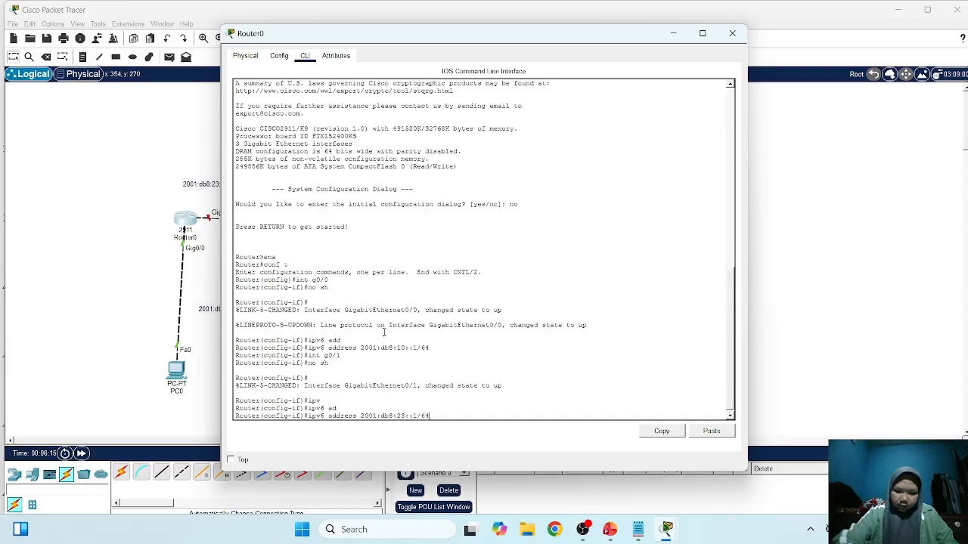
{"action": "key", "text": "Return"}
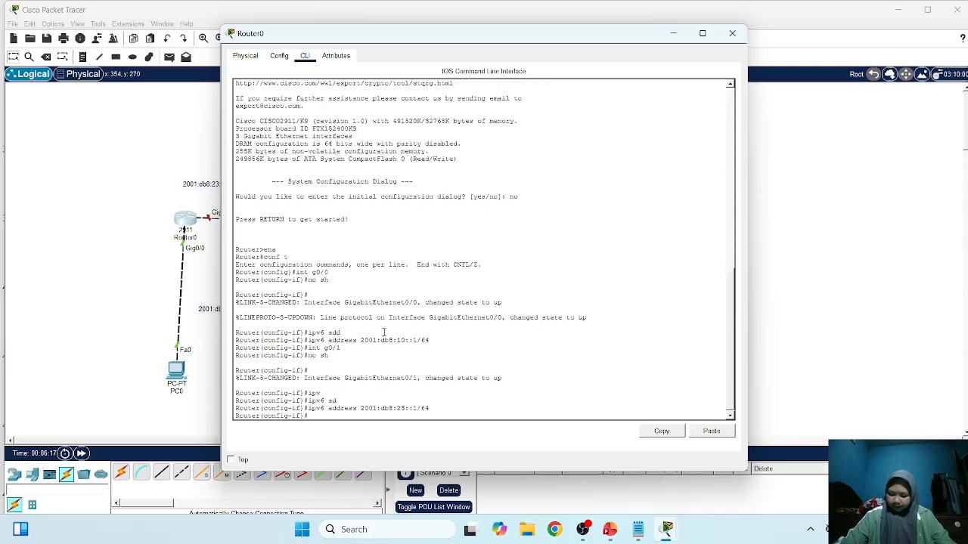
{"action": "left_click", "coordinate": [732, 33]}
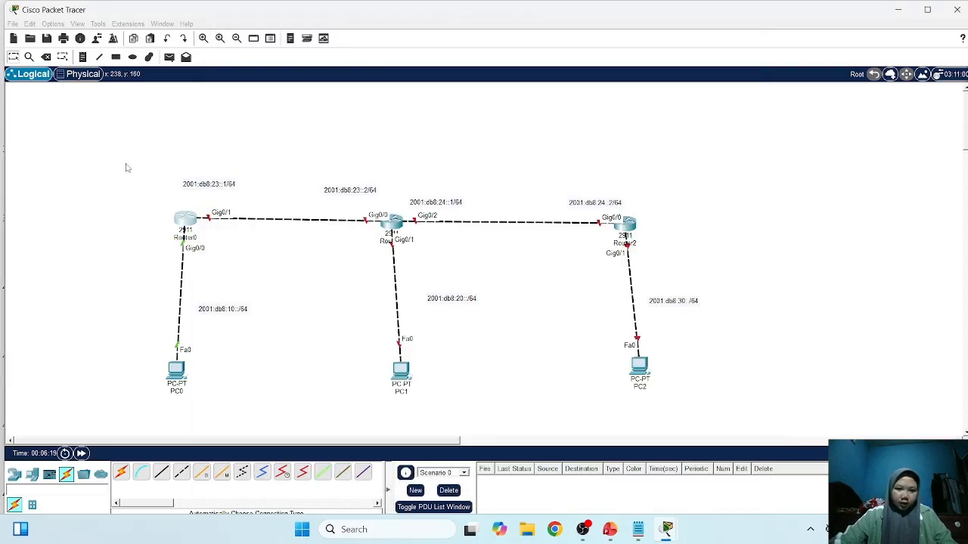
Open Router1's command line, decline the initial configuration dialog, and enter global configuration mode with ena and conf t
{"action": "left_click", "coordinate": [395, 226]}
{"action": "left_click", "coordinate": [305, 55]}
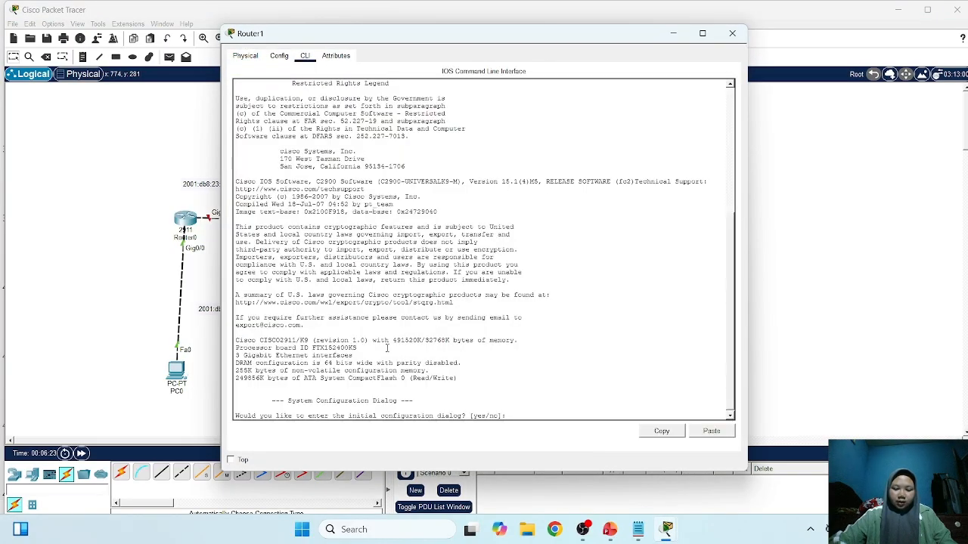
{"action": "type", "text": "no"}
{"action": "key", "text": "Return"}
{"action": "key", "text": "Return"}
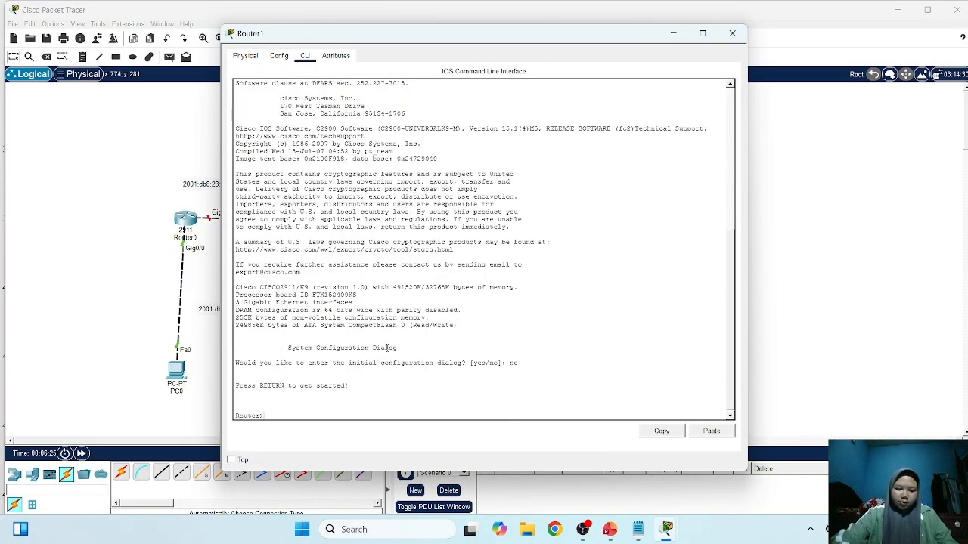
{"action": "type", "text": "ena"}
{"action": "key", "text": "Return"}
{"action": "type", "text": "conf t"}
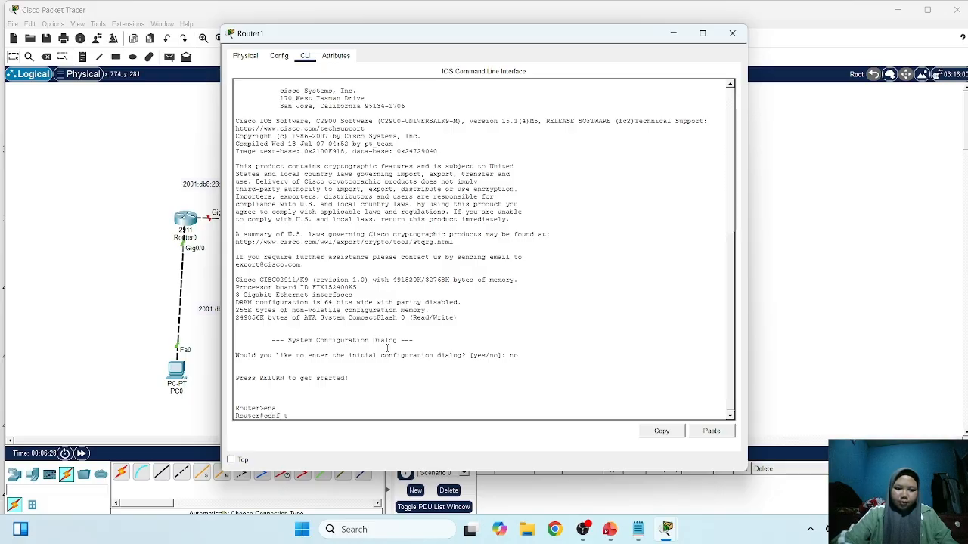
{"action": "key", "text": "Return"}
Enter interface g0/0 on Router1 and enable it with no sh
{"action": "type", "text": "int g0/"}
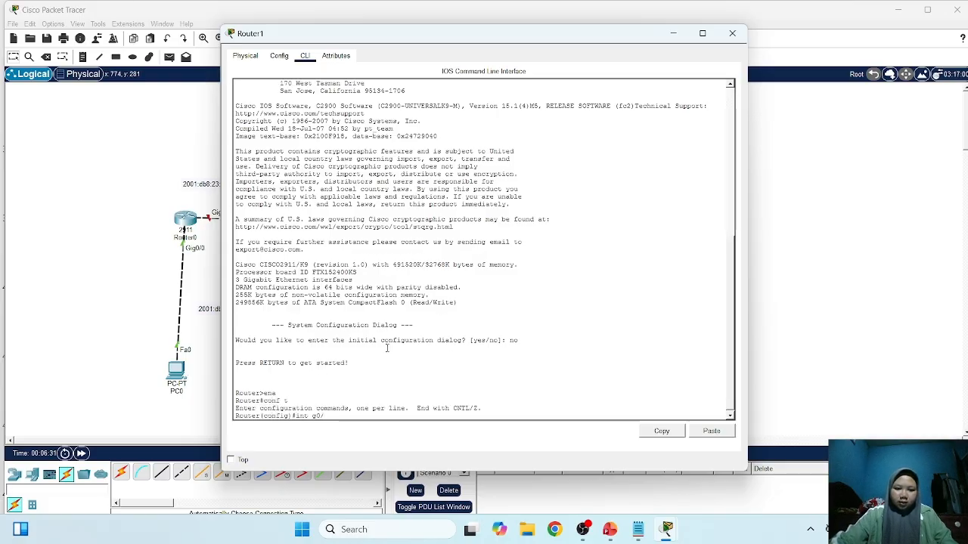
{"action": "type", "text": "0"}
{"action": "key", "text": "Return"}
{"action": "type", "text": "no"}
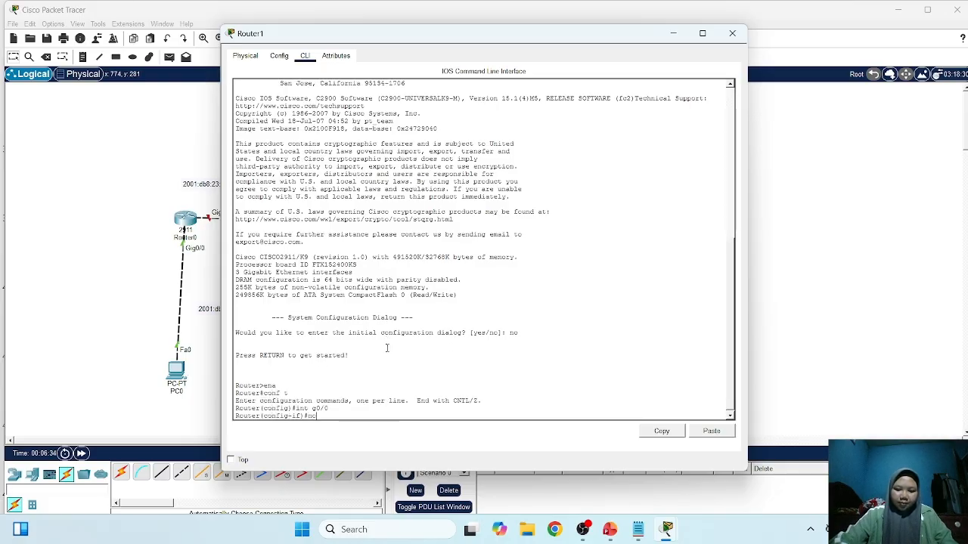
{"action": "type", "text": " sh"}
{"action": "key", "text": "Return"}
Assign the IPv6 address 2001:db8:23::2/64 to Router1's g0/0 interface
{"action": "type", "text": "ipv"}
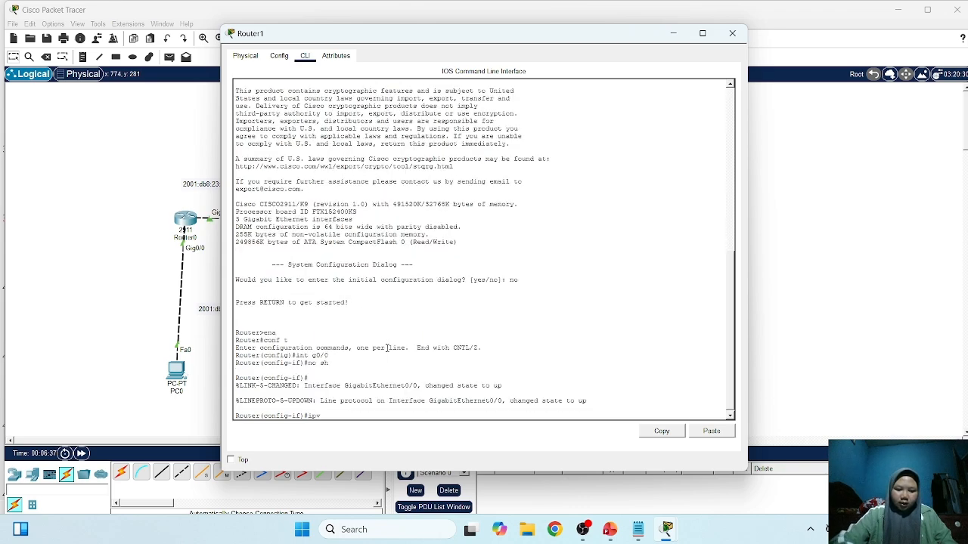
{"action": "key", "text": "Tab"}
{"action": "type", "text": "ad"}
{"action": "key", "text": "Tab"}
{"action": "type", "text": "2"}
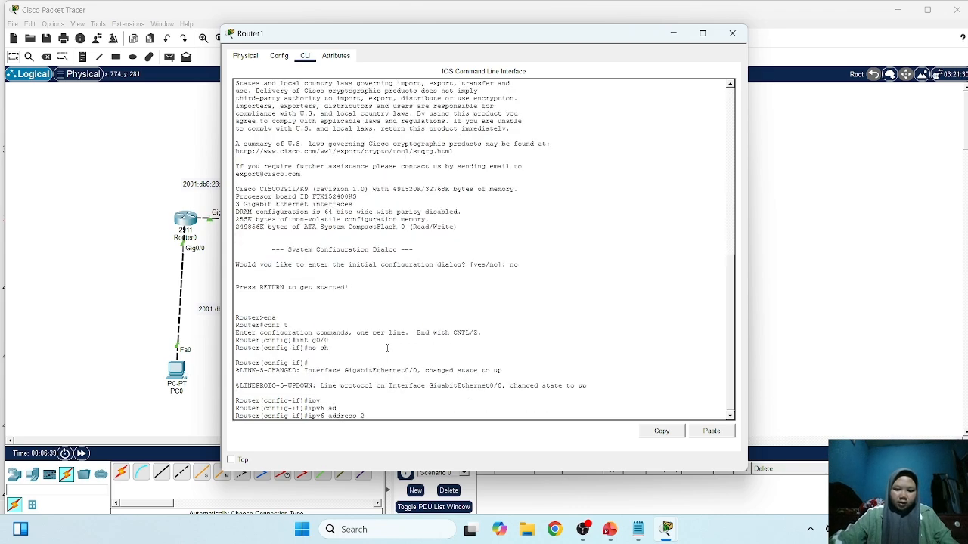
{"action": "type", "text": "001:"}
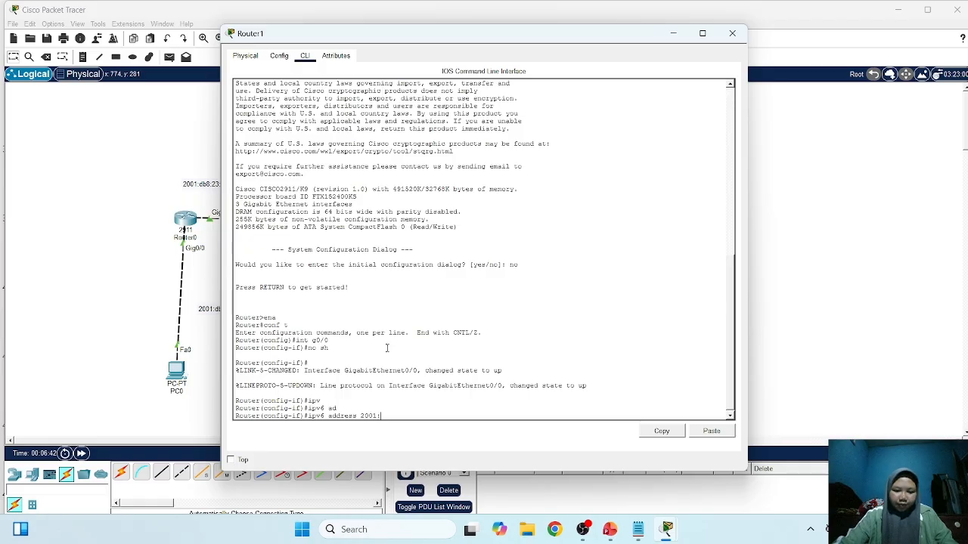
{"action": "type", "text": "db8:"}
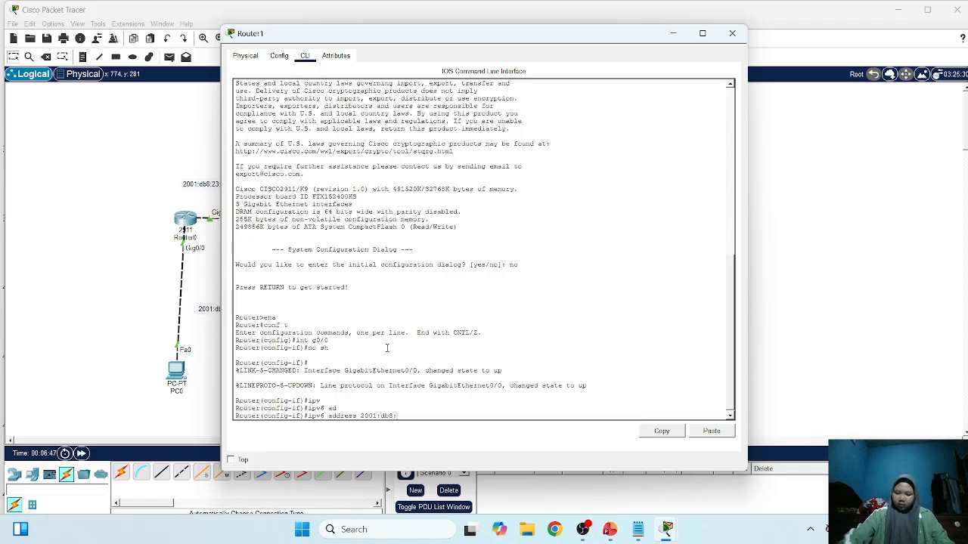
{"action": "type", "text": "23::"}
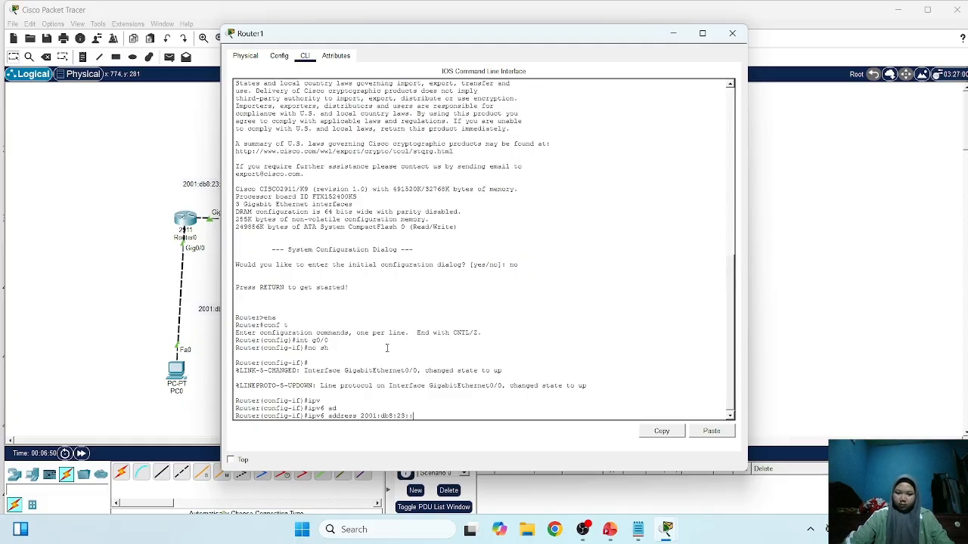
{"action": "type", "text": "2/64"}
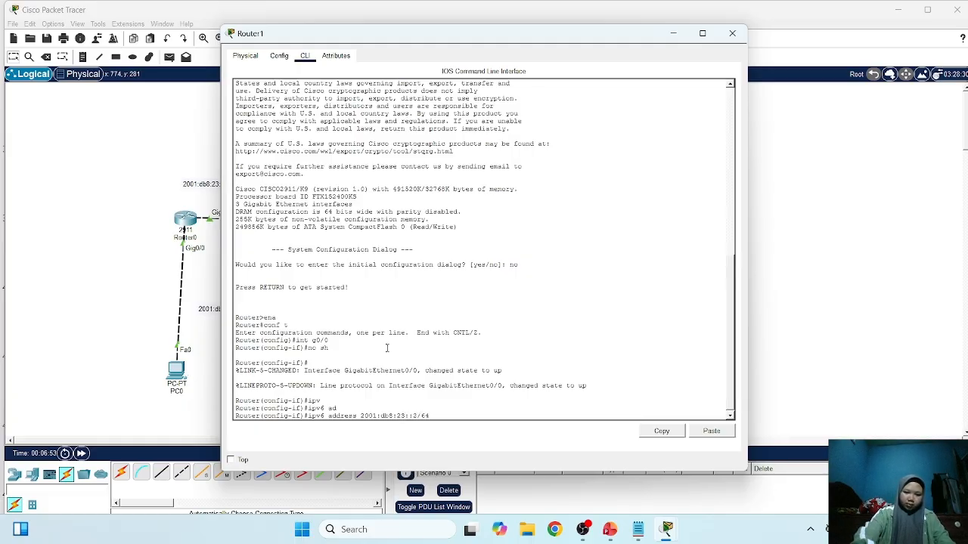
{"action": "key", "text": "Return"}
Switch to interface g0/1 on Router1 and enable it with no sh
{"action": "type", "text": "int"}
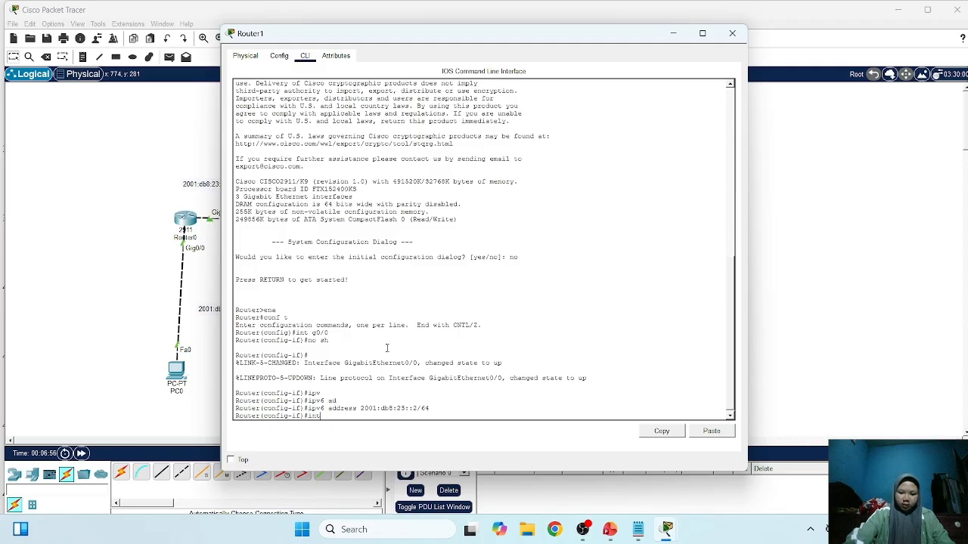
{"action": "type", "text": " g0/1"}
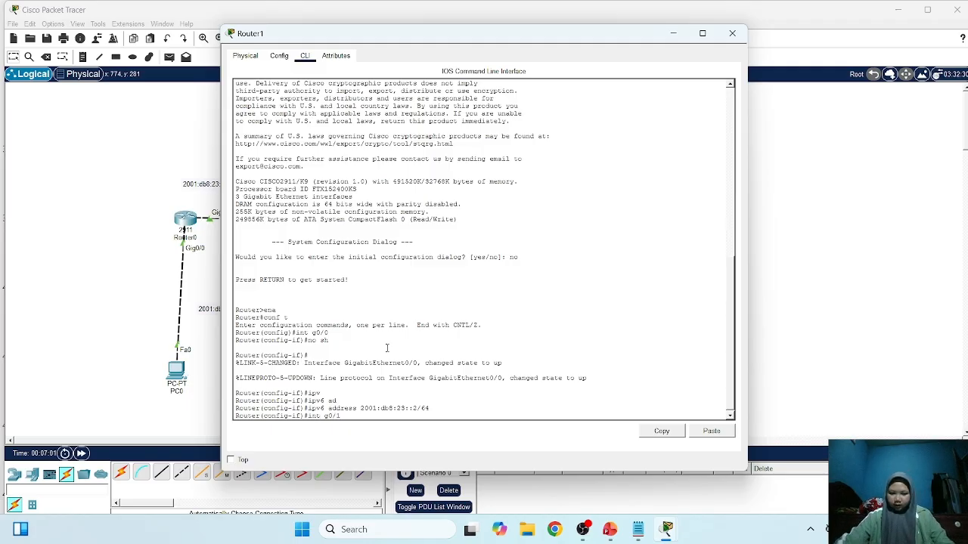
{"action": "key", "text": "Return"}
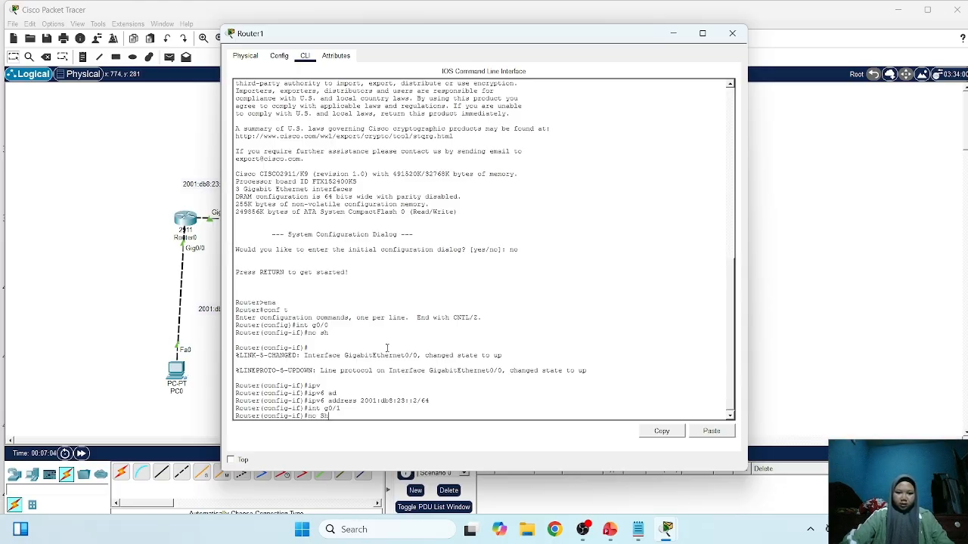
{"action": "type", "text": "no sh"}
{"action": "key", "text": "Return"}
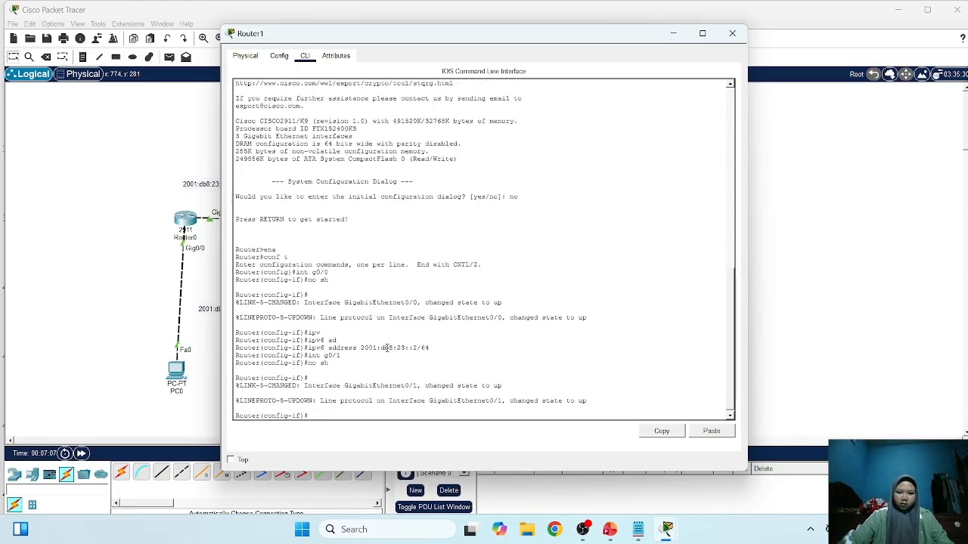
Assign the IPv6 address 2001:db8:20::1/64 to Router1's g0/1 interface and return to the topology
{"action": "type", "text": "ipv"}
{"action": "key", "text": "Return"}
{"action": "type", "text": "ipv6 ad"}
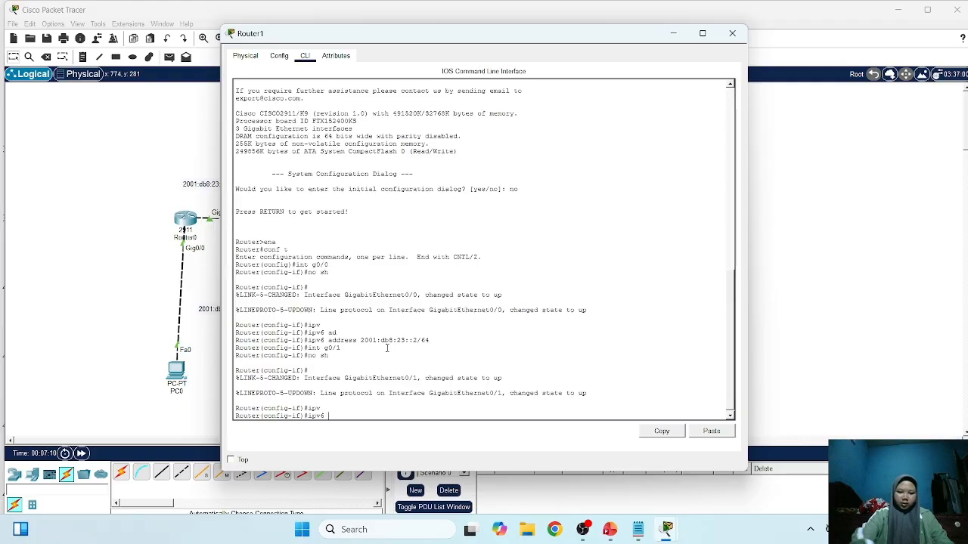
{"action": "type", "text": "d"}
{"action": "key", "text": "Tab"}
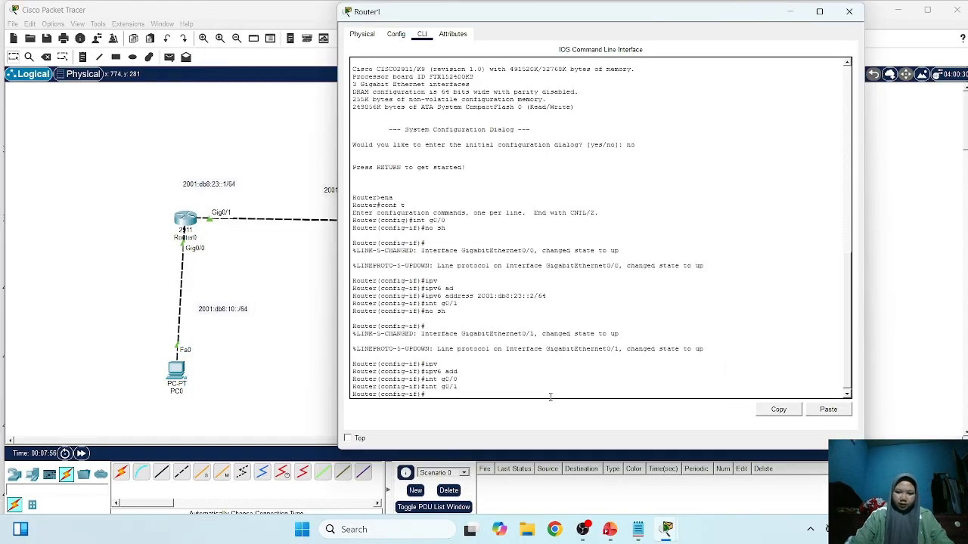
{"action": "key", "text": "Up"}
{"action": "key", "text": "Up"}
{"action": "key", "text": "Up"}
{"action": "key", "text": "Up"}
{"action": "key", "text": "Up"}
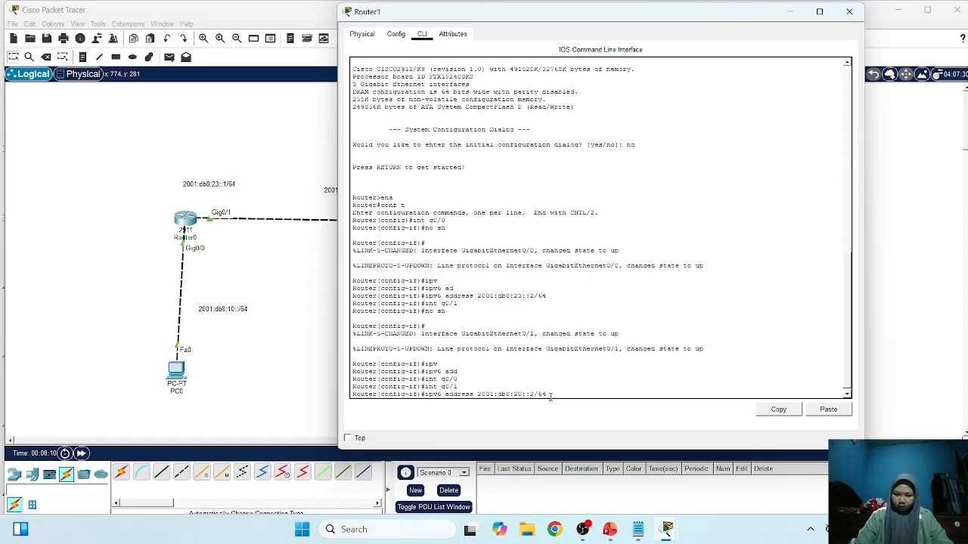
{"action": "key", "text": "BackSpace"}
{"action": "key", "text": "BackSpace"}
{"action": "key", "text": "BackSpace"}
{"action": "key", "text": "BackSpace"}
{"action": "type", "text": "1/64"}
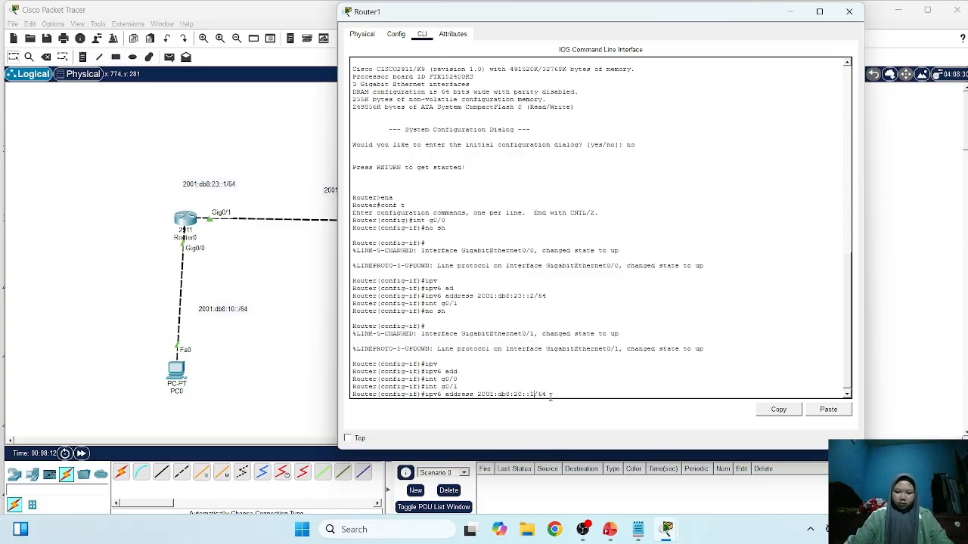
{"action": "key", "text": "Return"}
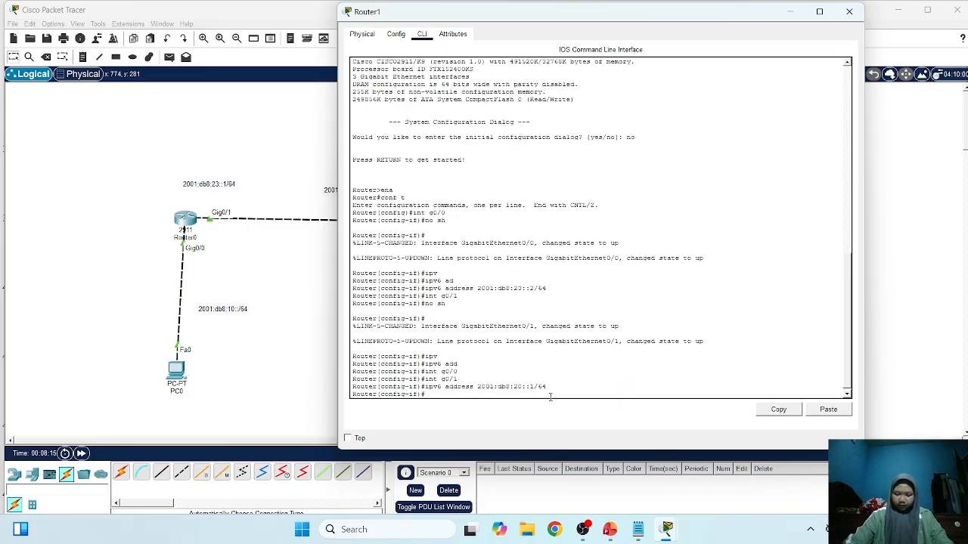
{"action": "left_click", "coordinate": [296, 349]}
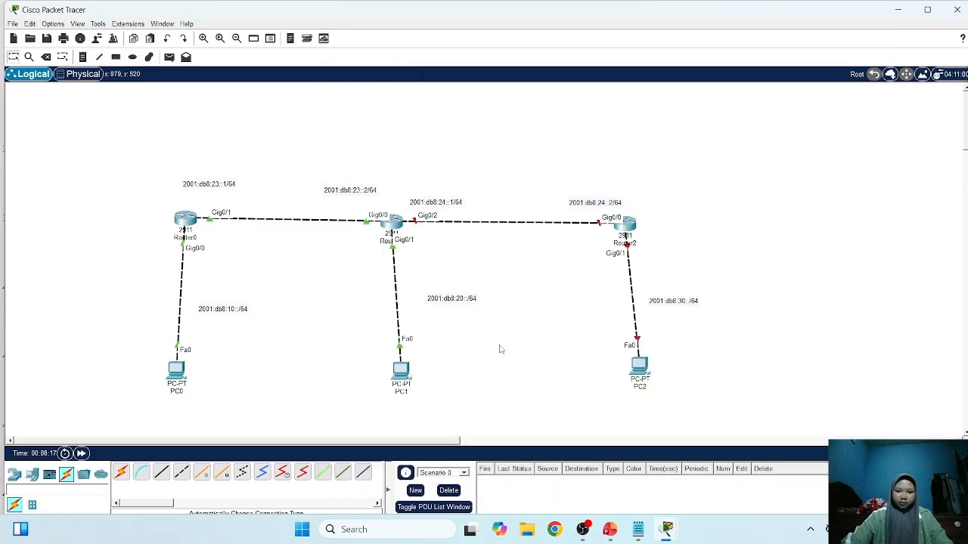
Open Router2's command line, decline the initial configuration dialog, and enter global configuration mode with ena and conf t
{"action": "left_click", "coordinate": [631, 226]}
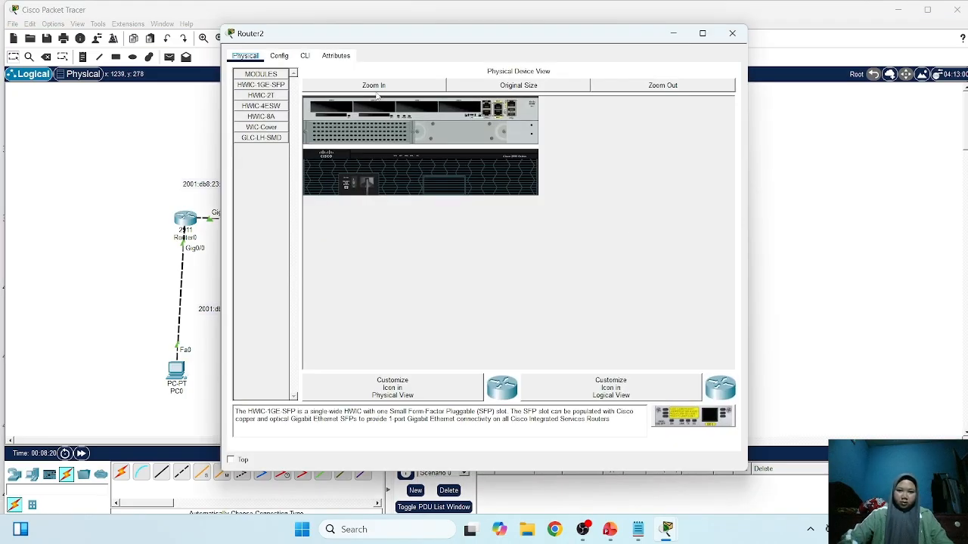
{"action": "left_click", "coordinate": [301, 59]}
{"action": "type", "text": "no"}
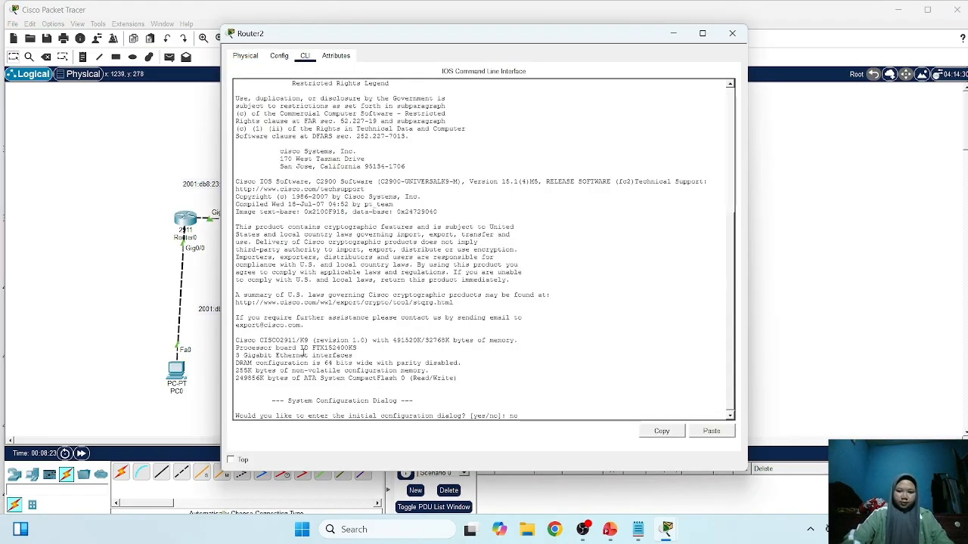
{"action": "key", "text": "Return"}
{"action": "key", "text": "Return"}
{"action": "type", "text": "en"}
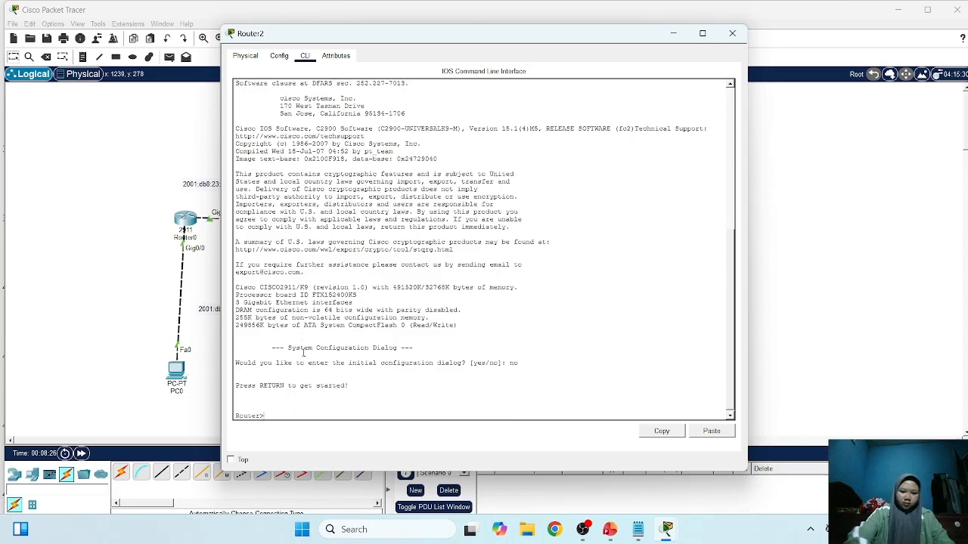
{"action": "type", "text": "a"}
{"action": "key", "text": "Return"}
{"action": "type", "text": "co"}
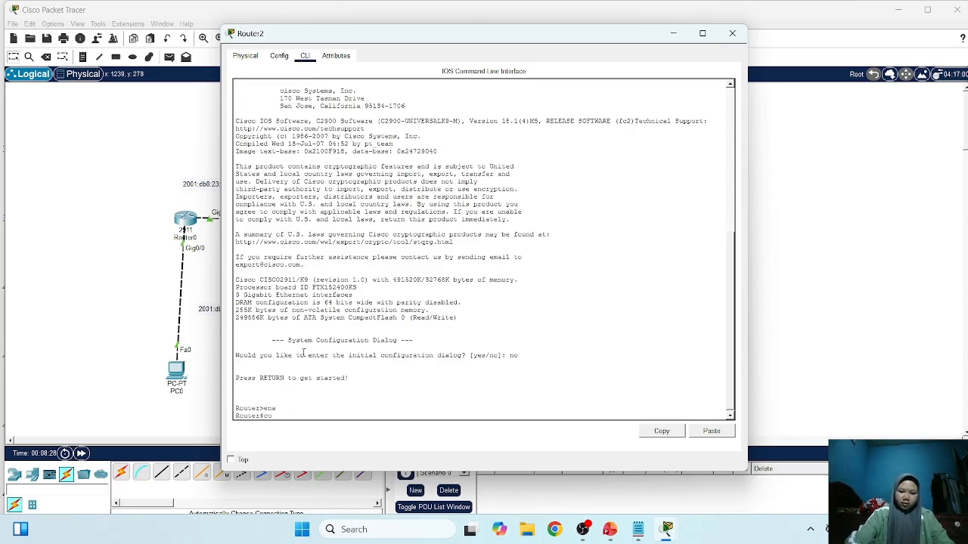
{"action": "type", "text": "nf t"}
{"action": "key", "text": "Return"}
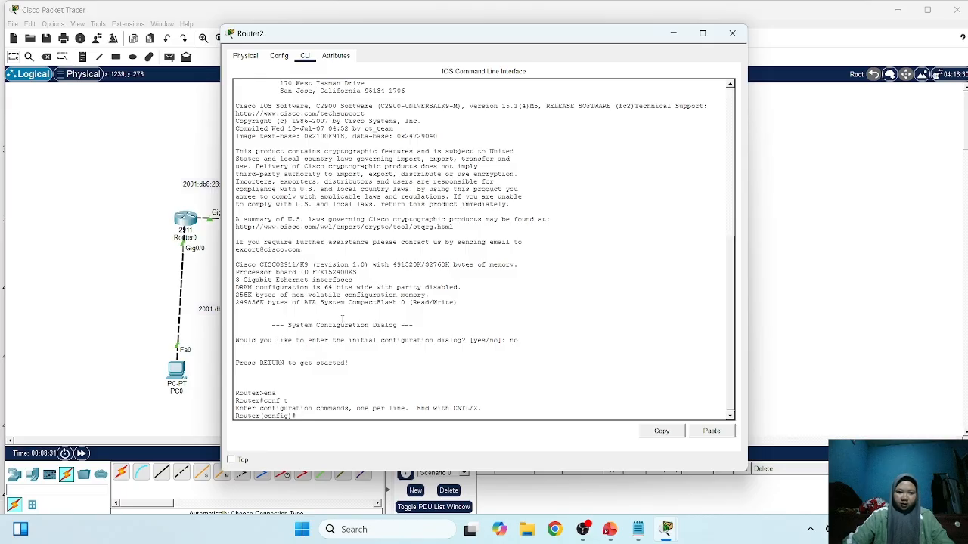
Move Router2's window aside, return to Router1's command line and enter interface g0/2
{"action": "left_click_drag", "start_coordinate": [433, 34], "coordinate": [703, 54]}
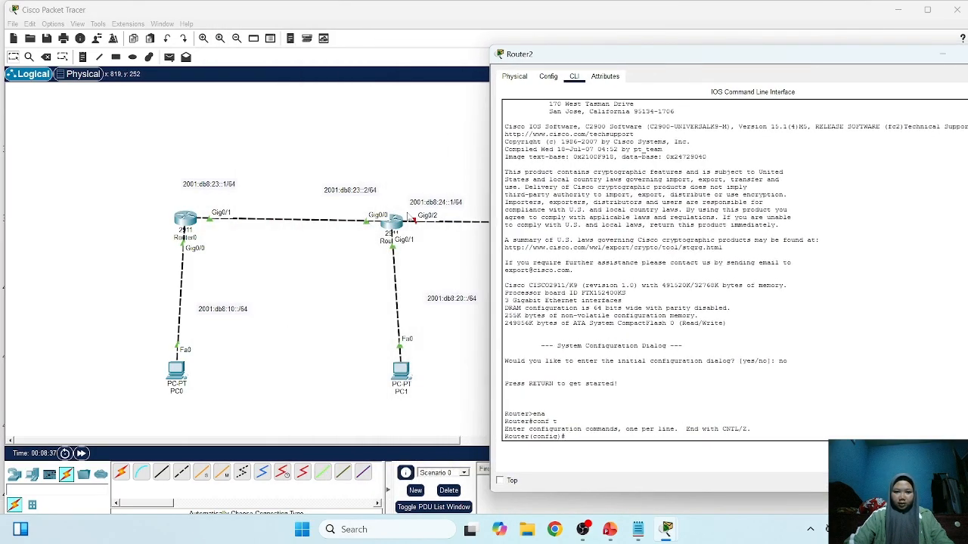
{"action": "left_click", "coordinate": [397, 225]}
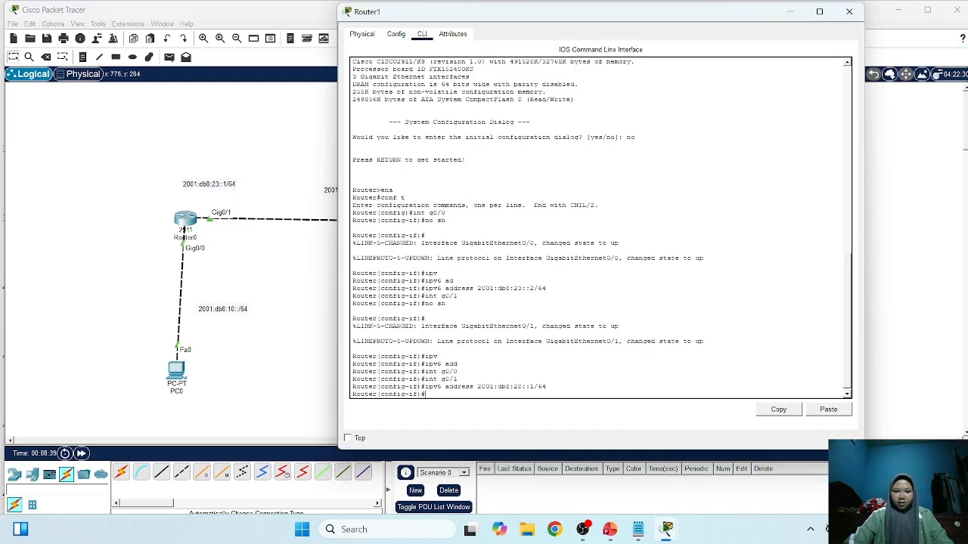
{"action": "key", "text": "Up"}
{"action": "key", "text": "Up"}
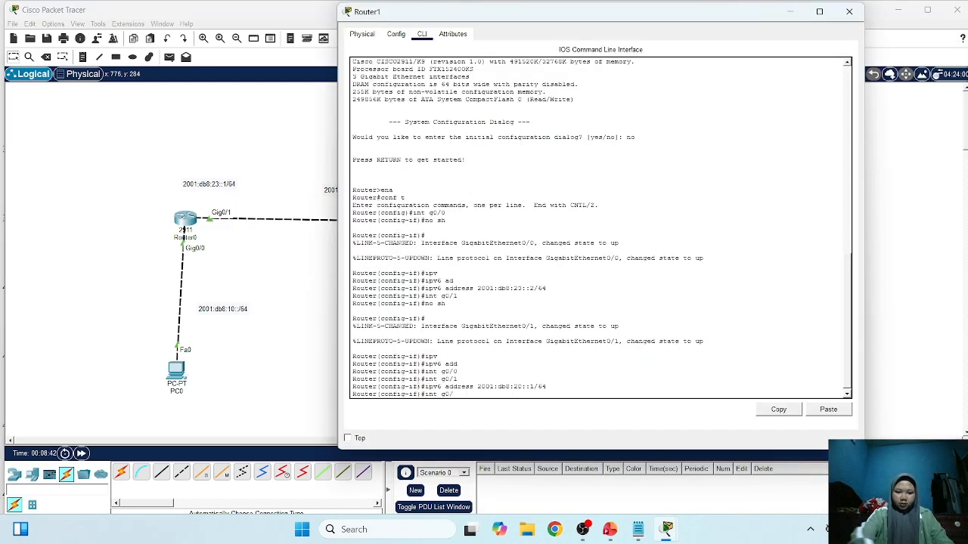
{"action": "key", "text": "Return"}
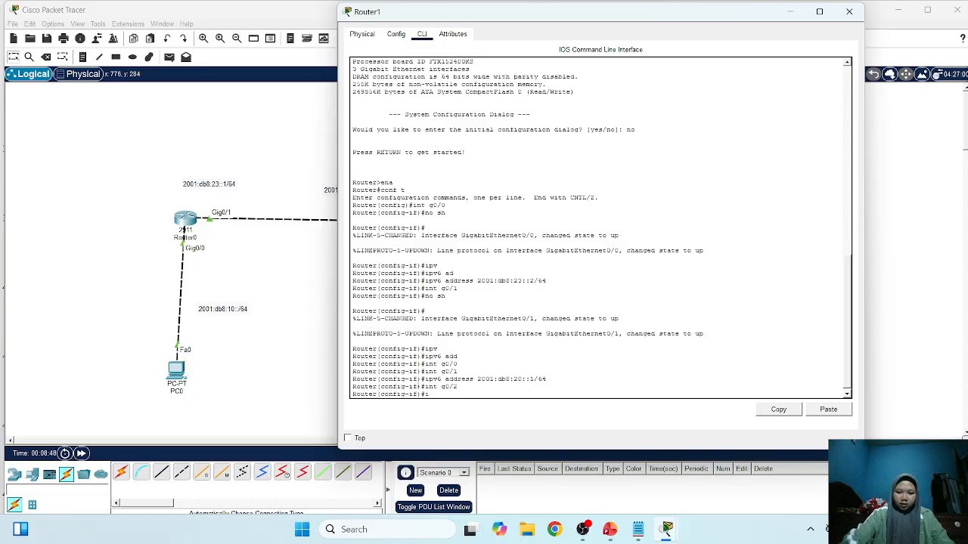
Enable Router1's g0/2 interface with no sh
{"action": "type", "text": "int"}
{"action": "key", "text": "BackSpace"}
{"action": "key", "text": "BackSpace"}
{"action": "key", "text": "BackSpace"}
{"action": "type", "text": "ip"}
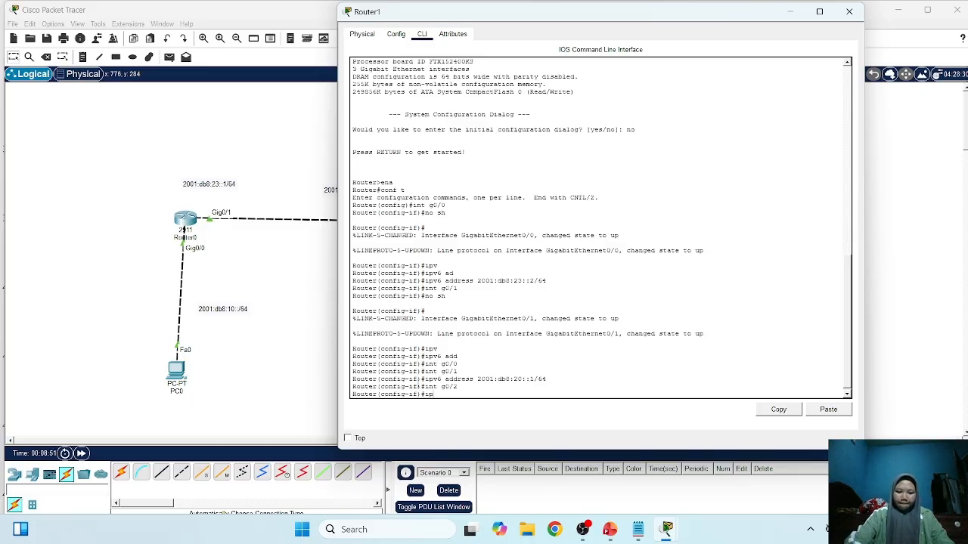
{"action": "key", "text": "BackSpace"}
{"action": "key", "text": "BackSpace"}
{"action": "type", "text": "no"}
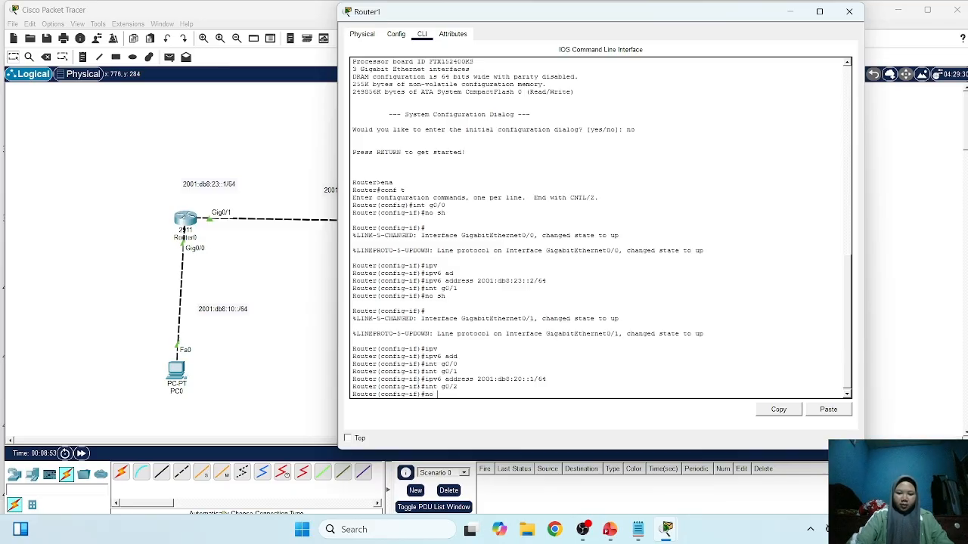
{"action": "type", "text": " sh"}
{"action": "key", "text": "Return"}
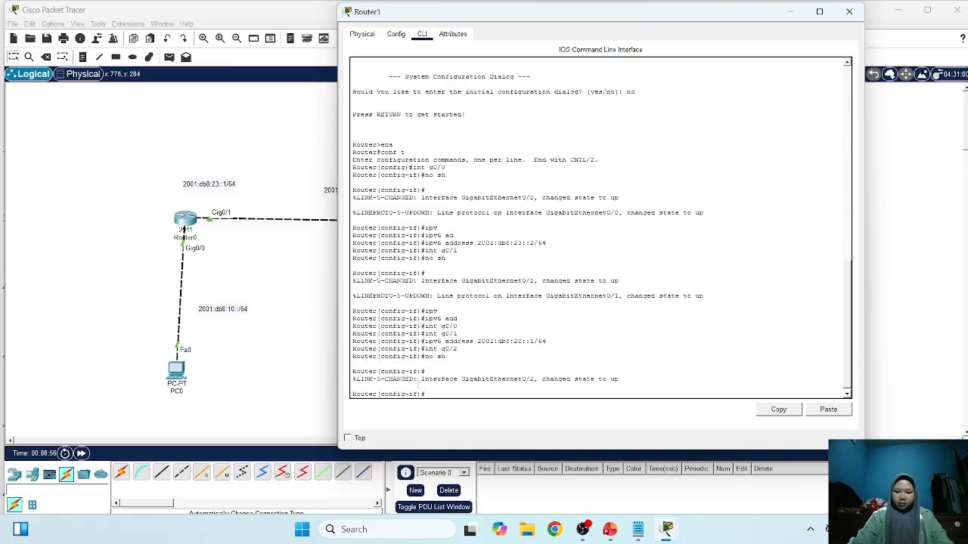
Assign the IPv6 address 2001:db8:24::1/64 to Router1's g0/2 interface by reusing and editing the earlier address command
{"action": "key", "text": "Up"}
{"action": "key", "text": "Up"}
{"action": "key", "text": "Up"}
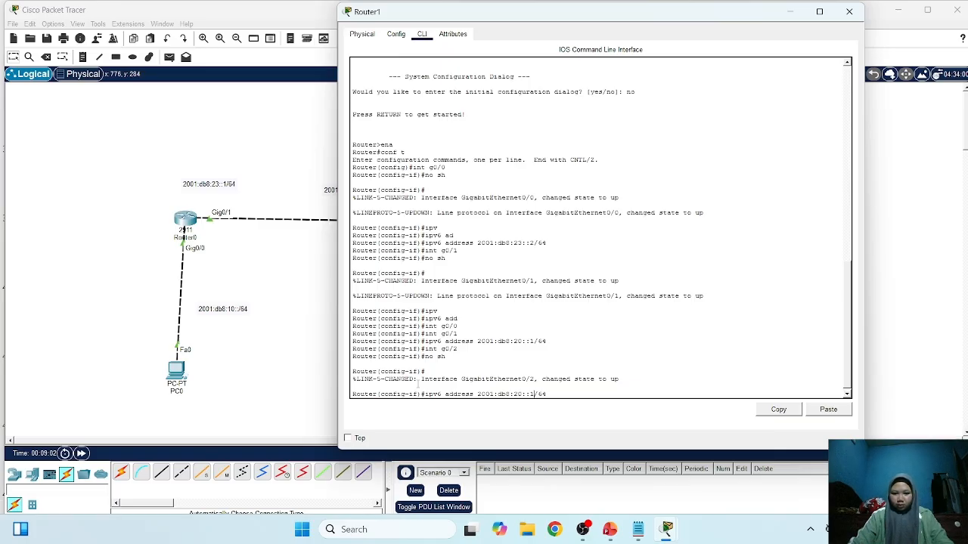
{"action": "key", "text": "BackSpace"}
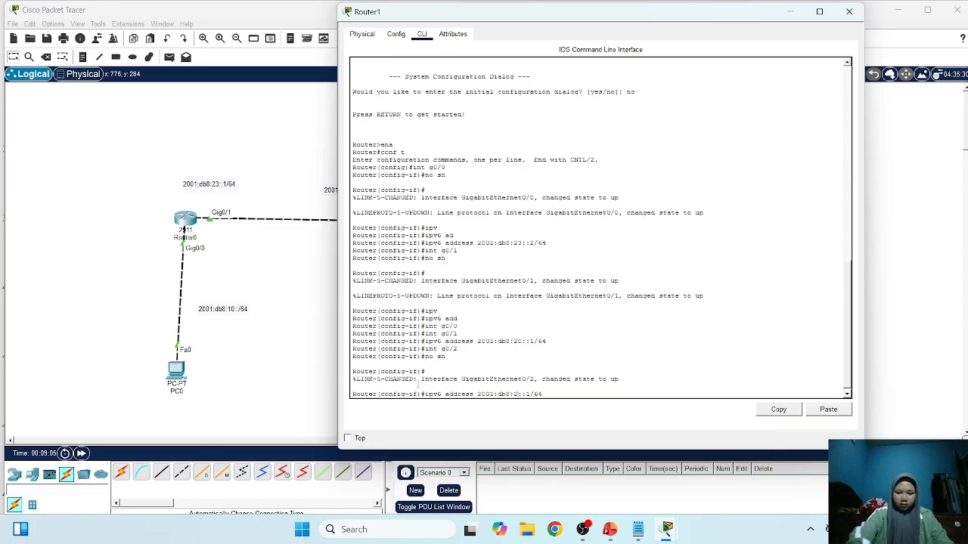
{"action": "type", "text": "3"}
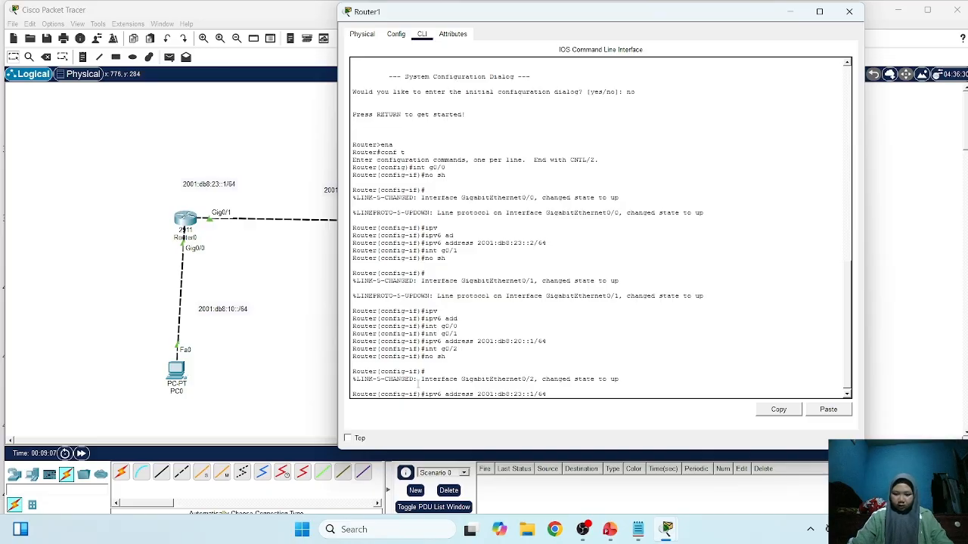
{"action": "key", "text": "BackSpace"}
{"action": "type", "text": "2"}
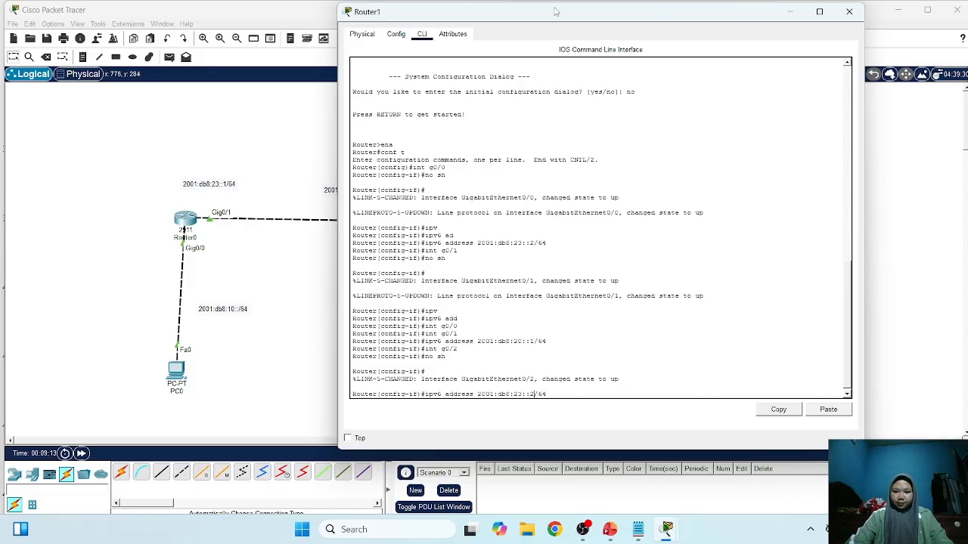
{"action": "left_click_drag", "start_coordinate": [555, 12], "coordinate": [593, 28]}
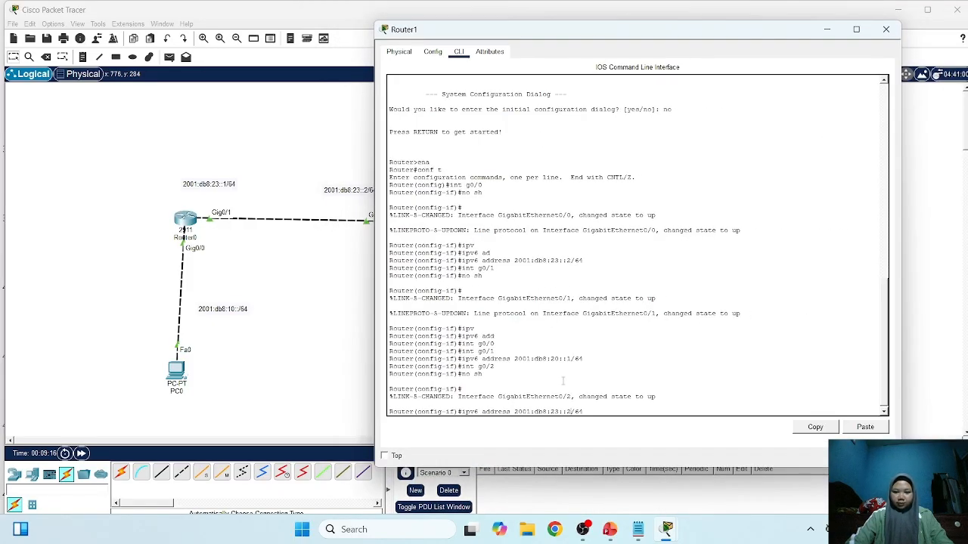
{"action": "key", "text": "BackSpace"}
{"action": "type", "text": "4"}
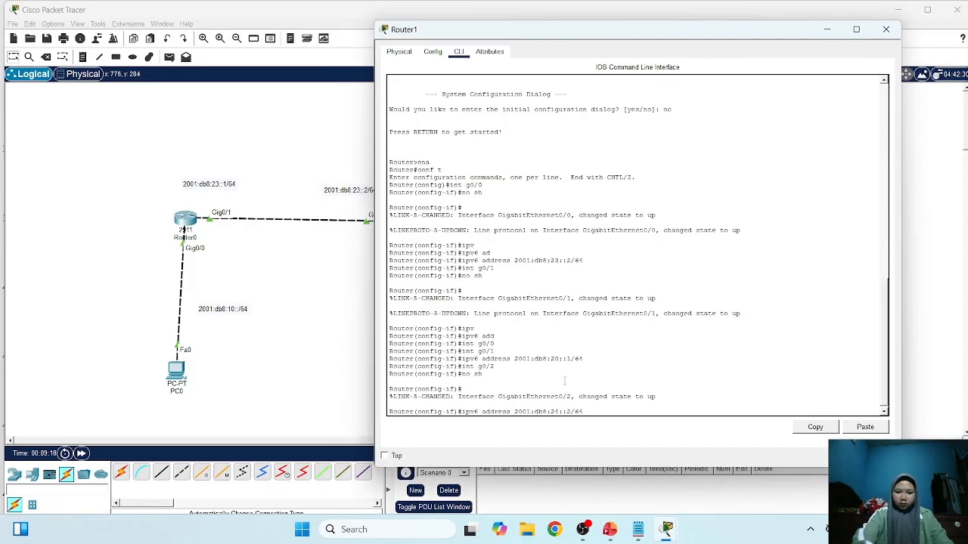
{"action": "key", "text": "Right"}
{"action": "key", "text": "Right"}
{"action": "key", "text": "Right"}
{"action": "key", "text": "BackSpace"}
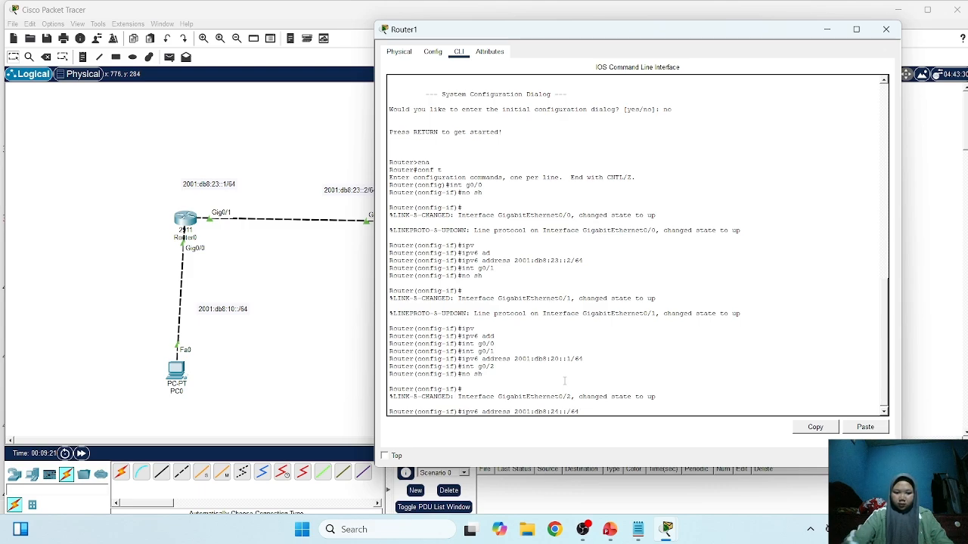
{"action": "type", "text": "1"}
{"action": "key", "text": "Return"}
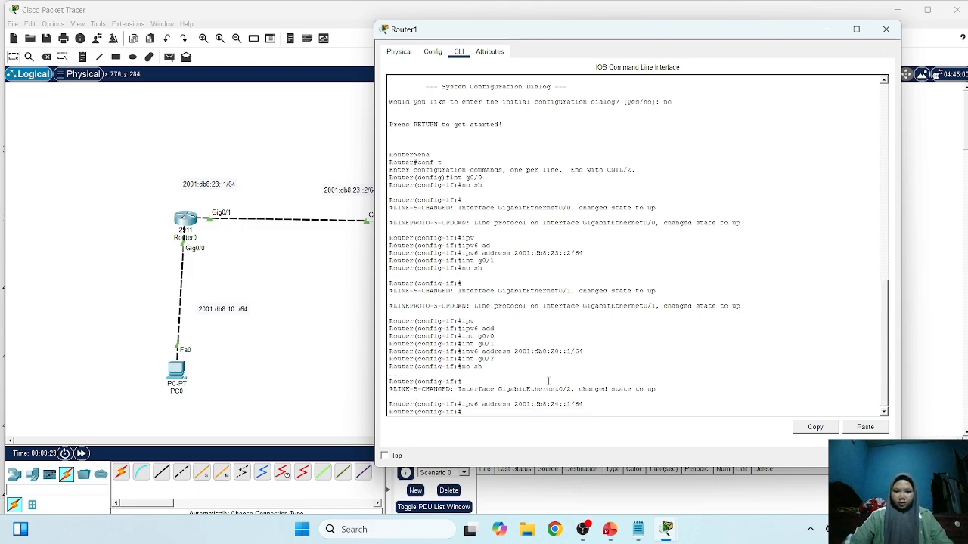
Return to Router2's command line, enter interface g0/0 and enable it with no sh
{"action": "left_click", "coordinate": [345, 340]}
{"action": "left_click", "coordinate": [629, 225]}
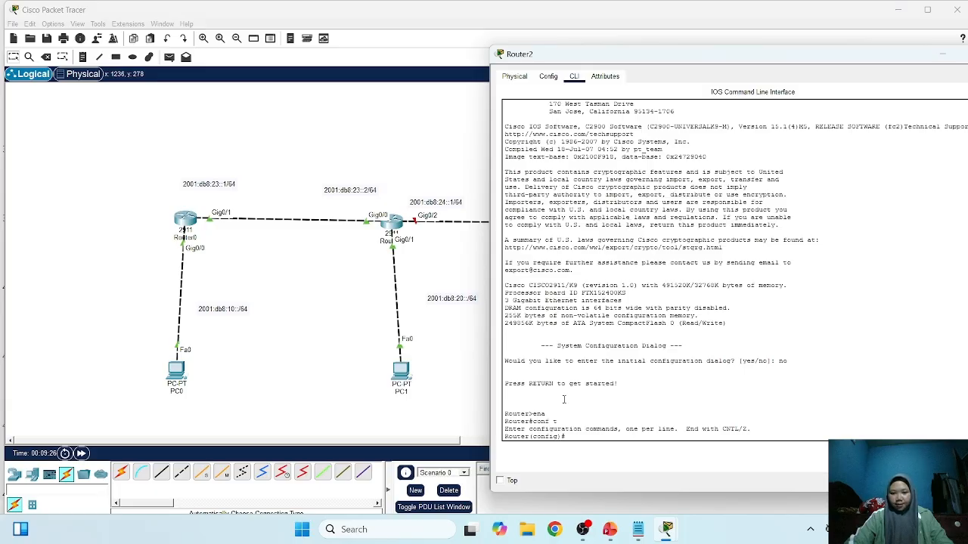
{"action": "type", "text": "int"}
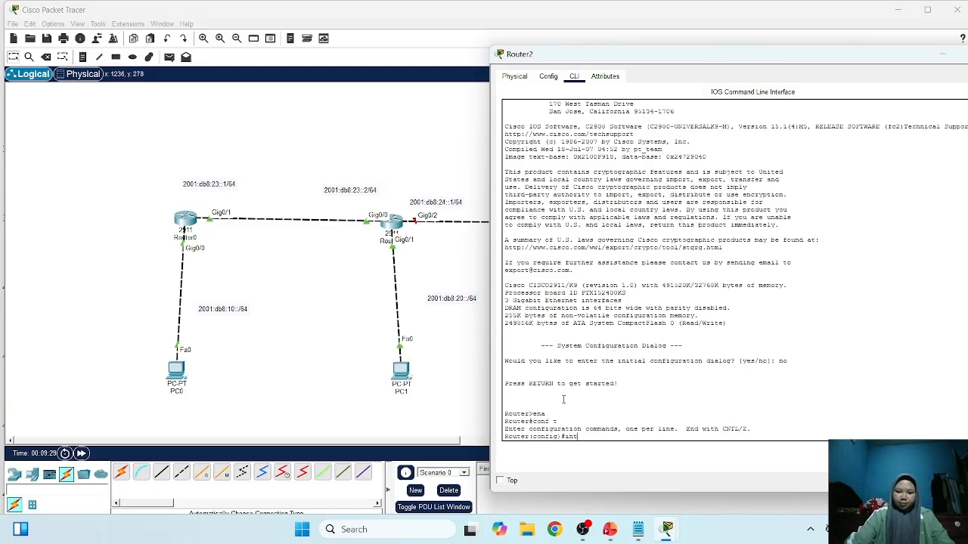
{"action": "type", "text": " g0/0/"}
{"action": "key", "text": "Return"}
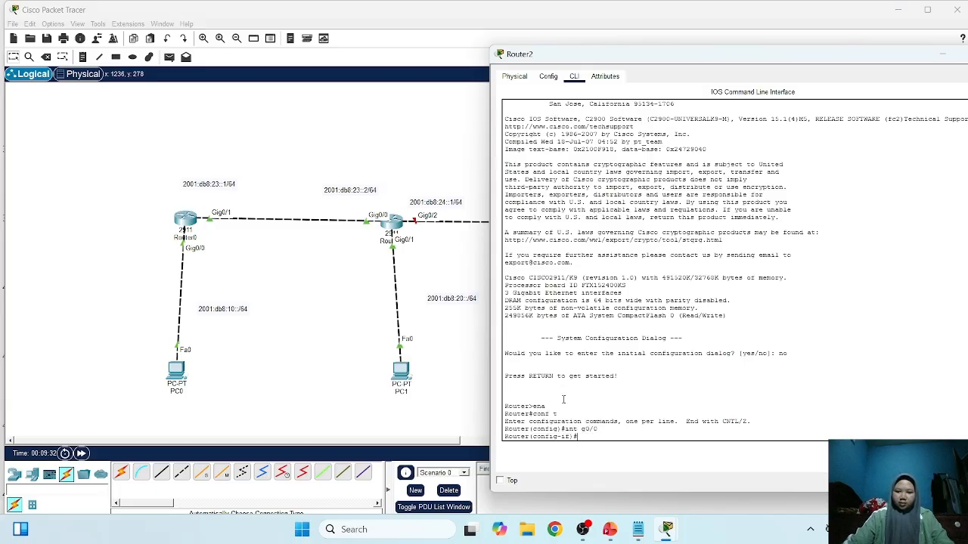
{"action": "type", "text": "n"}
{"action": "type", "text": "o sh"}
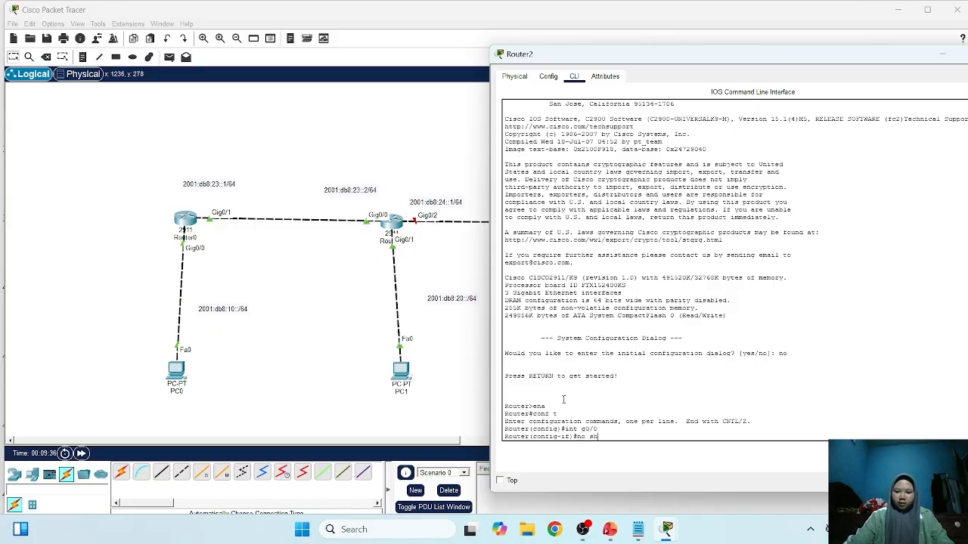
{"action": "key", "text": "Return"}
Assign the IPv6 address 2001:db8:24::2/64 to Router2's g0/0 interface, moving the window aside to see the topology labels
{"action": "type", "text": "ipv"}
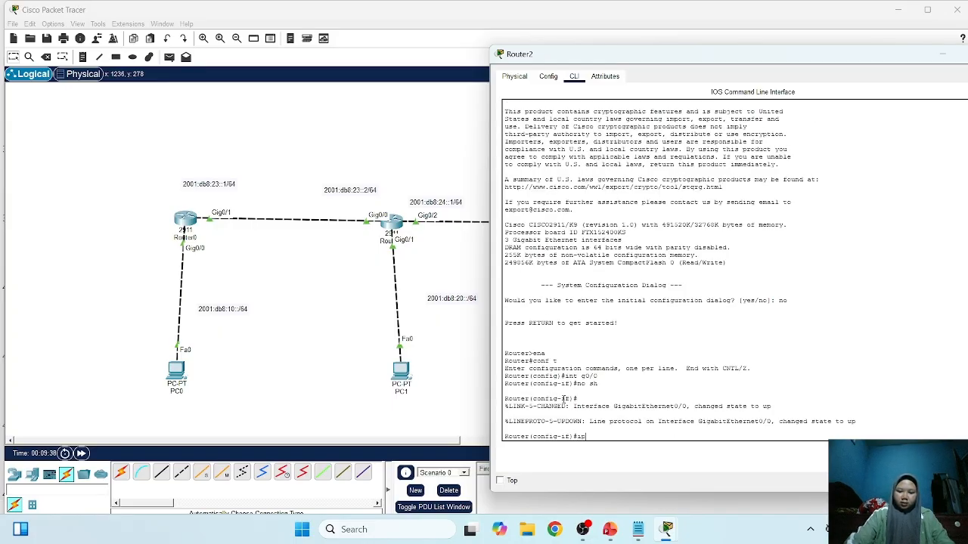
{"action": "key", "text": "Tab"}
{"action": "type", "text": "add"}
{"action": "key", "text": "Tab"}
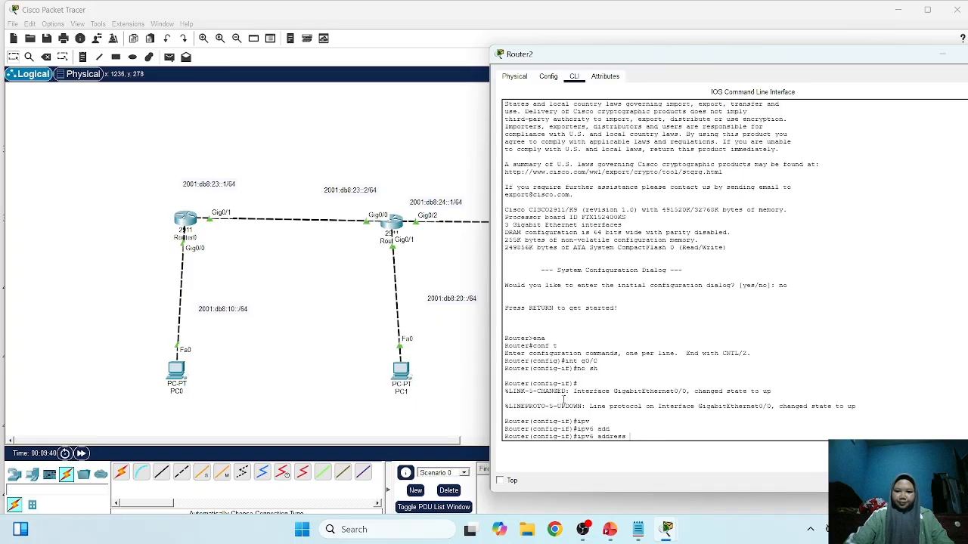
{"action": "type", "text": "2001:db8:"}
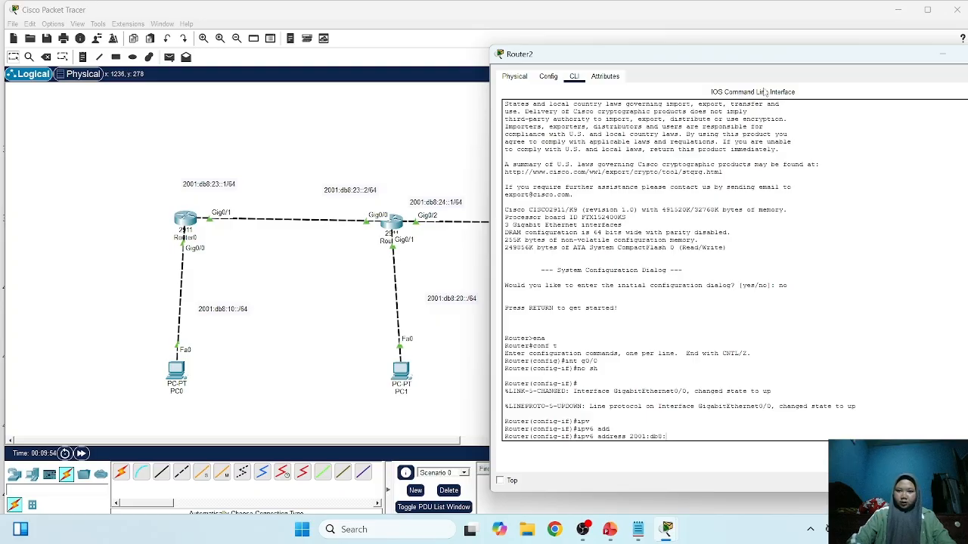
{"action": "left_click_drag", "start_coordinate": [779, 54], "coordinate": [324, 65]}
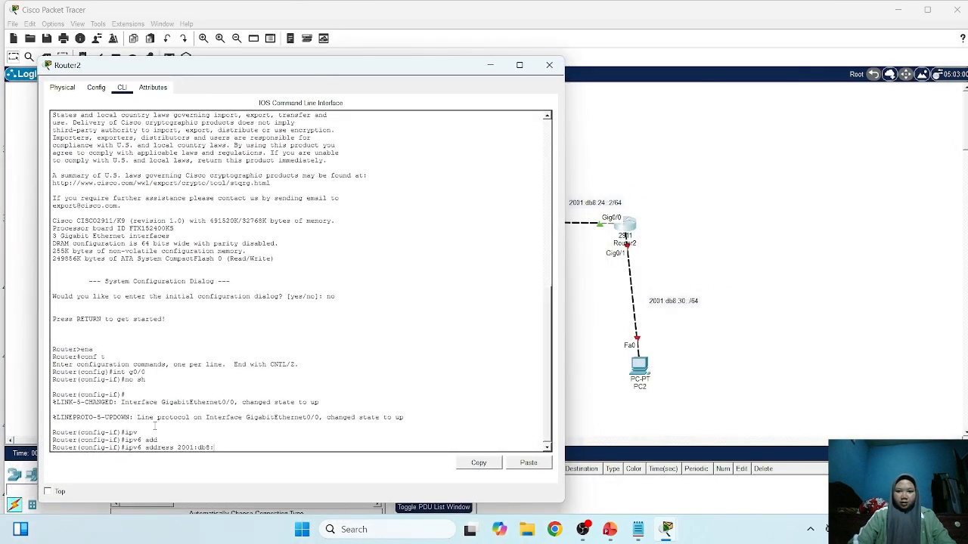
{"action": "type", "text": "24"}
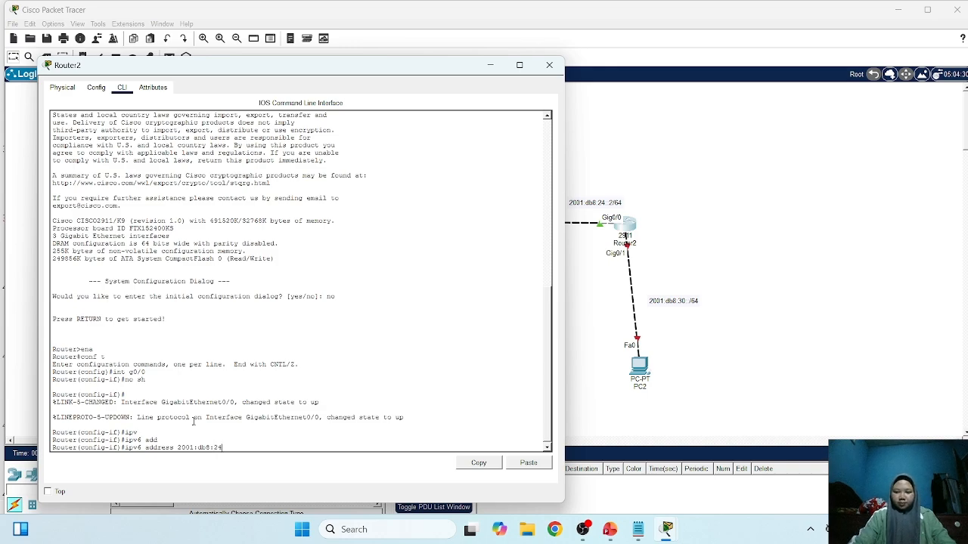
{"action": "type", "text": "::"}
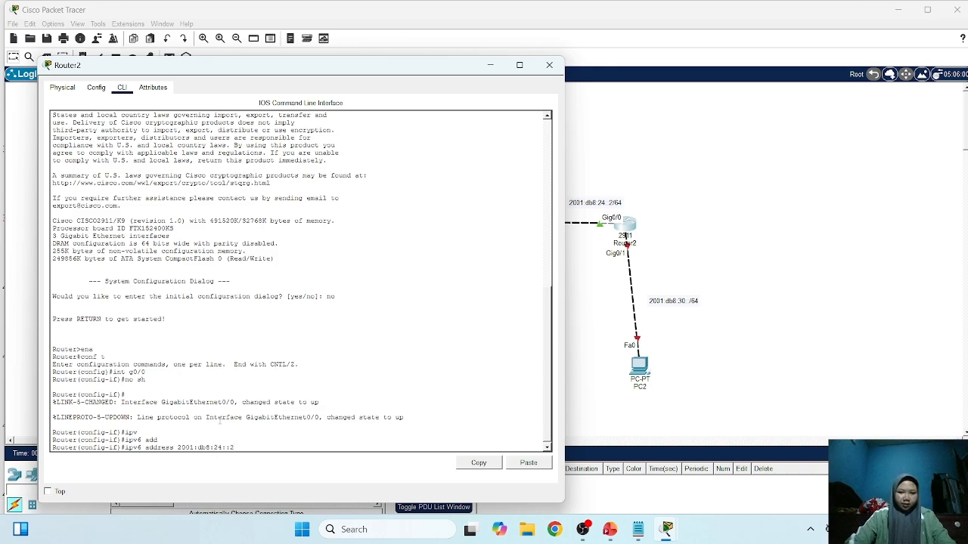
{"action": "type", "text": "2/64"}
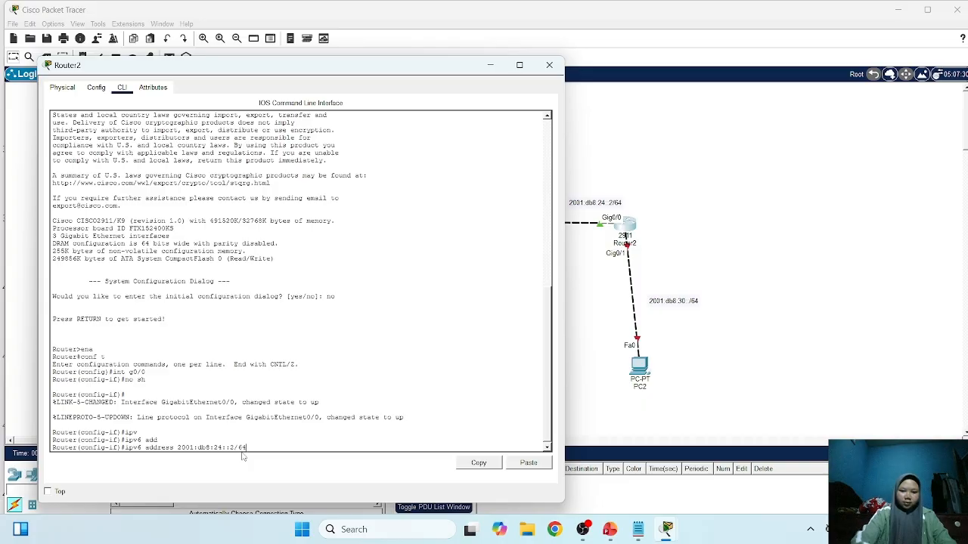
{"action": "key", "text": "Return"}
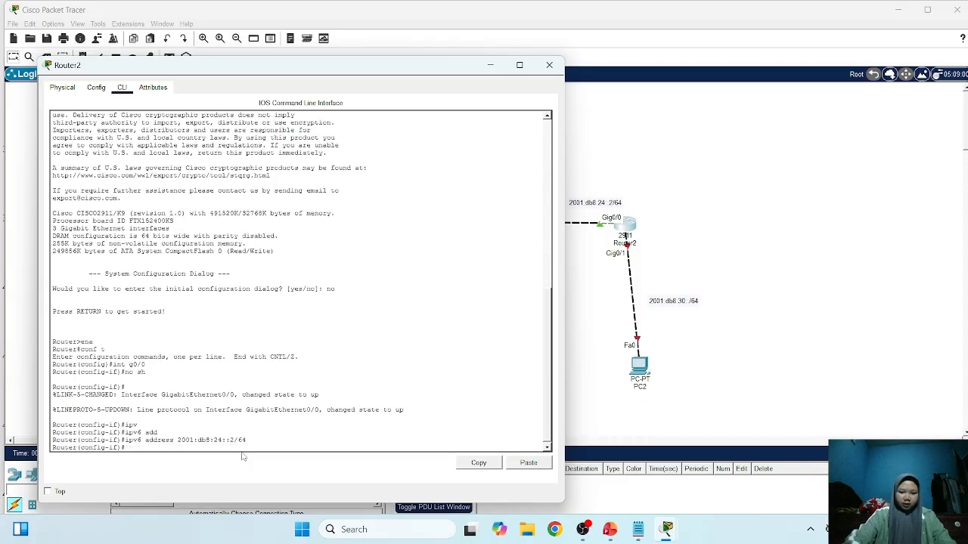
Enter interface g0/1 on Router2 and enable it with no sh
{"action": "type", "text": "int g0/"}
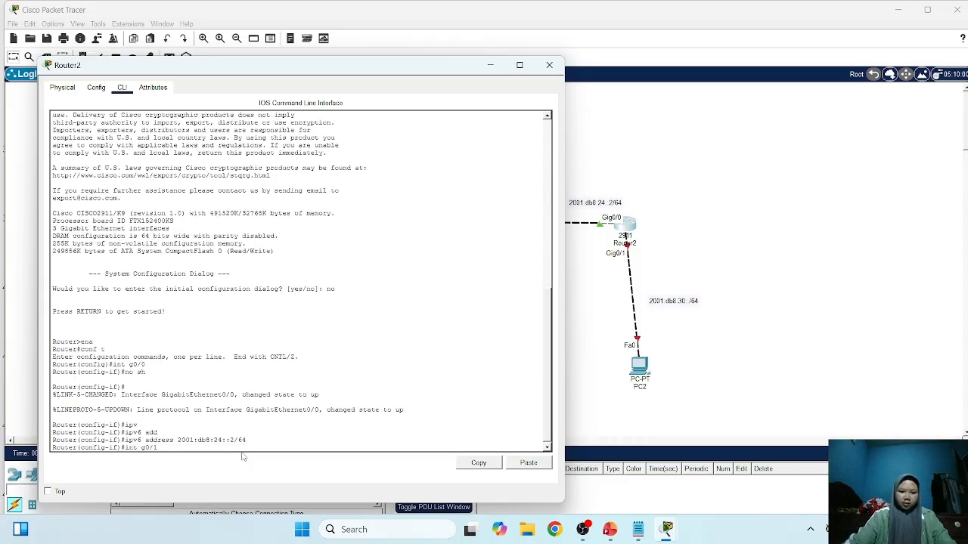
{"action": "type", "text": "1"}
{"action": "key", "text": "Return"}
{"action": "type", "text": "no "}
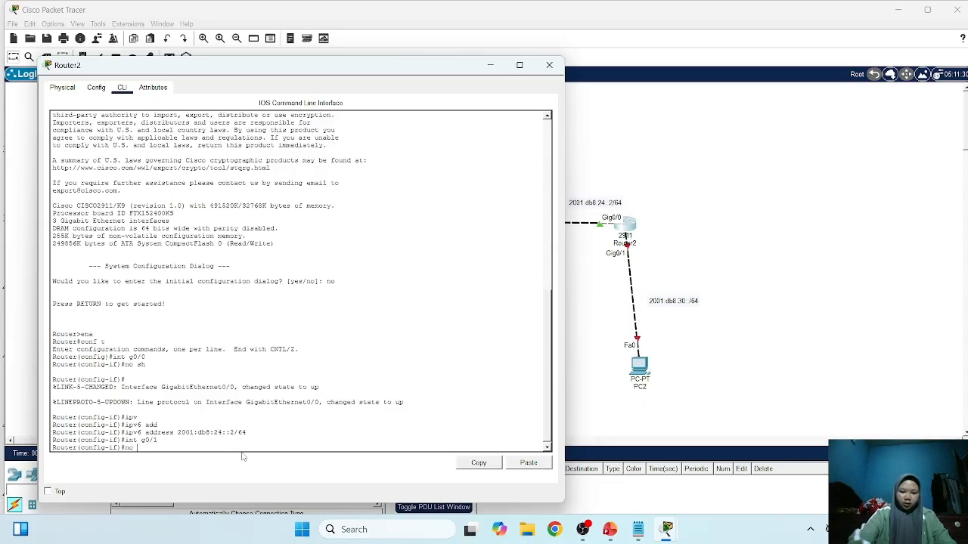
{"action": "type", "text": "sh"}
{"action": "key", "text": "Return"}
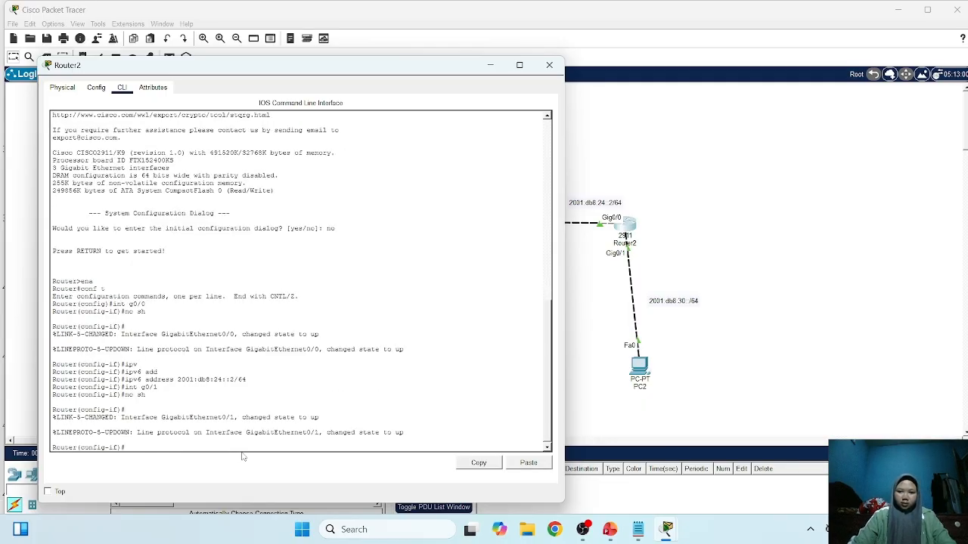
Assign the IPv6 address 2001:db8:30::1/64 to Router2's g0/1 interface by reusing and editing the earlier address command
{"action": "key", "text": "Up"}
{"action": "key", "text": "Up"}
{"action": "key", "text": "Up"}
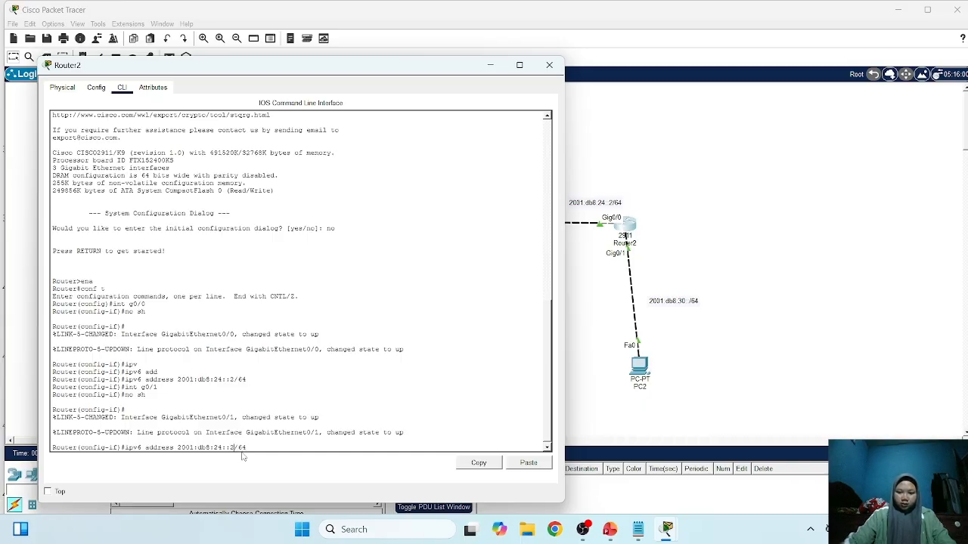
{"action": "key", "text": "BackSpace"}
{"action": "type", "text": "1"}
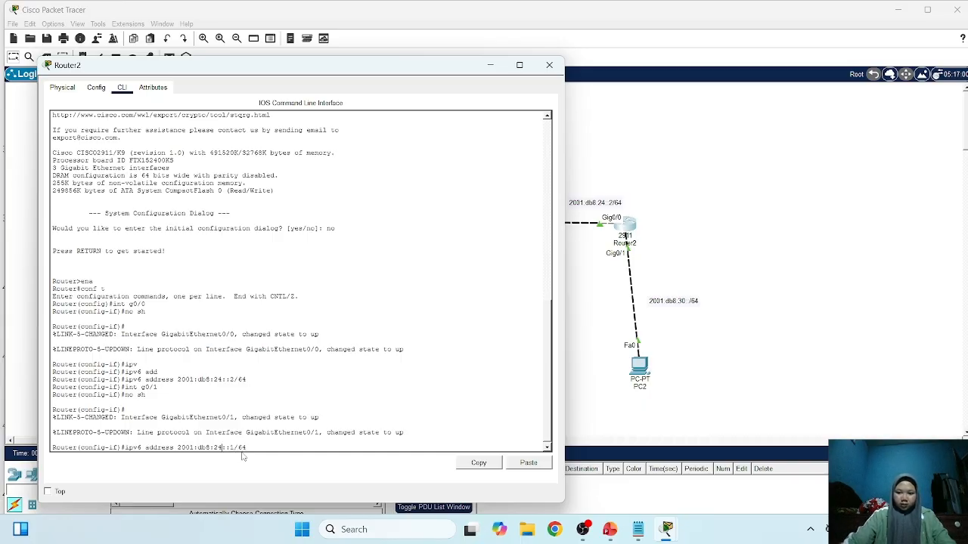
{"action": "key", "text": "BackSpace"}
{"action": "key", "text": "BackSpace"}
{"action": "type", "text": "30"}
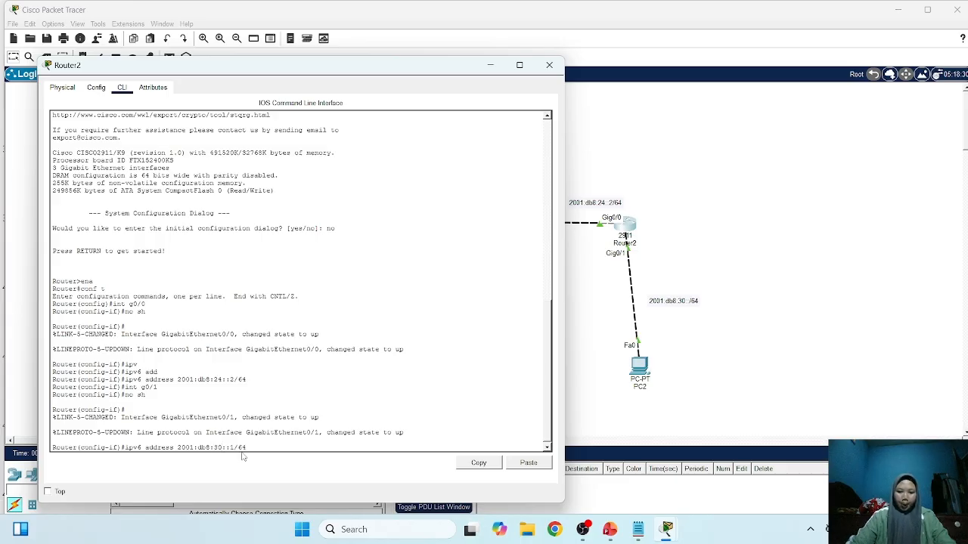
{"action": "key", "text": "Return"}
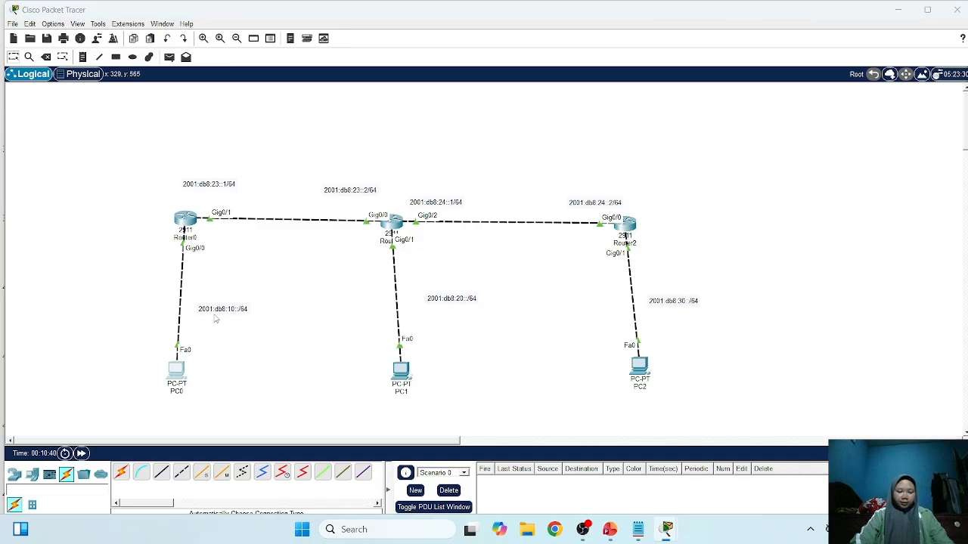
Open PC0's IP configuration and set its static IPv6 address to 2001:db8:10::2 with prefix length 64
{"action": "left_click", "coordinate": [176, 369]}
{"action": "left_click", "coordinate": [313, 55]}
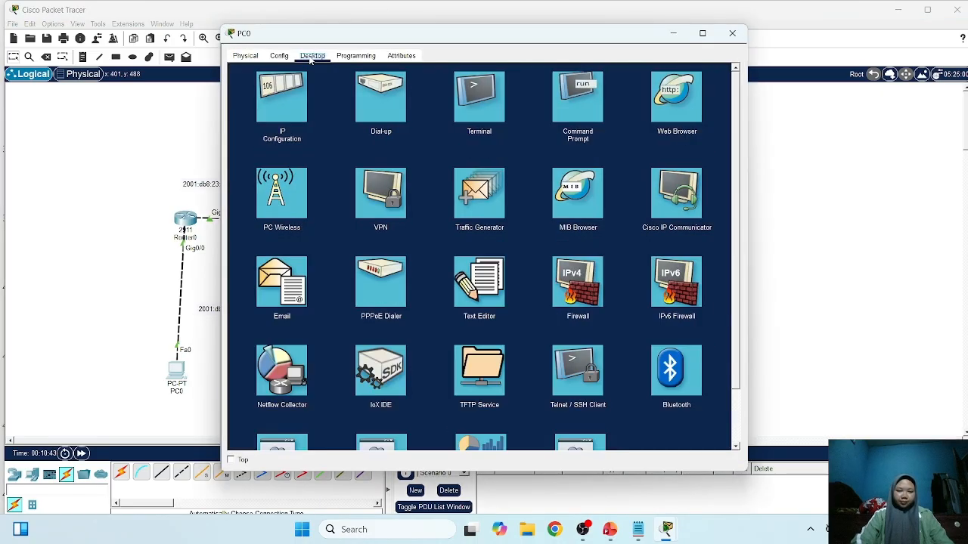
{"action": "left_click", "coordinate": [276, 112]}
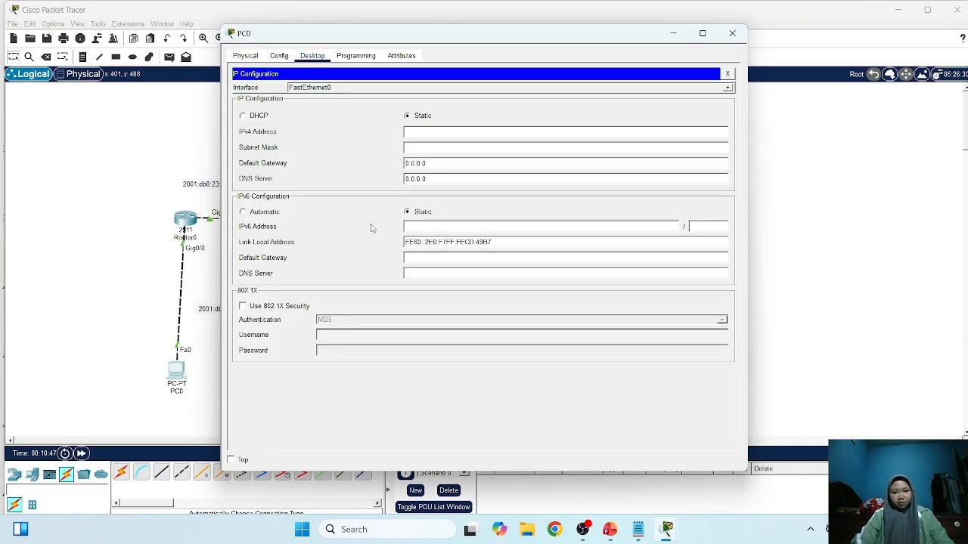
{"action": "left_click", "coordinate": [428, 227]}
{"action": "type", "text": "2001"}
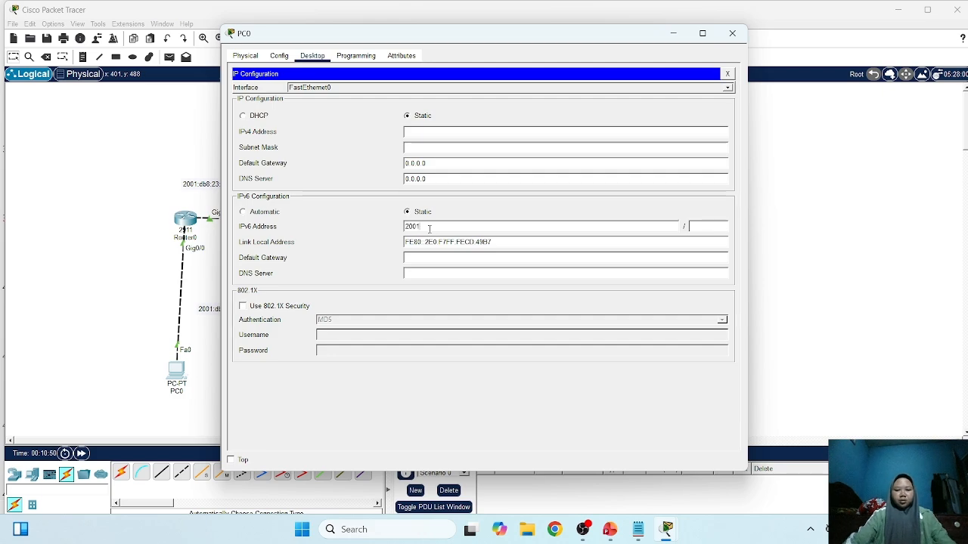
{"action": "type", "text": ":db8:"}
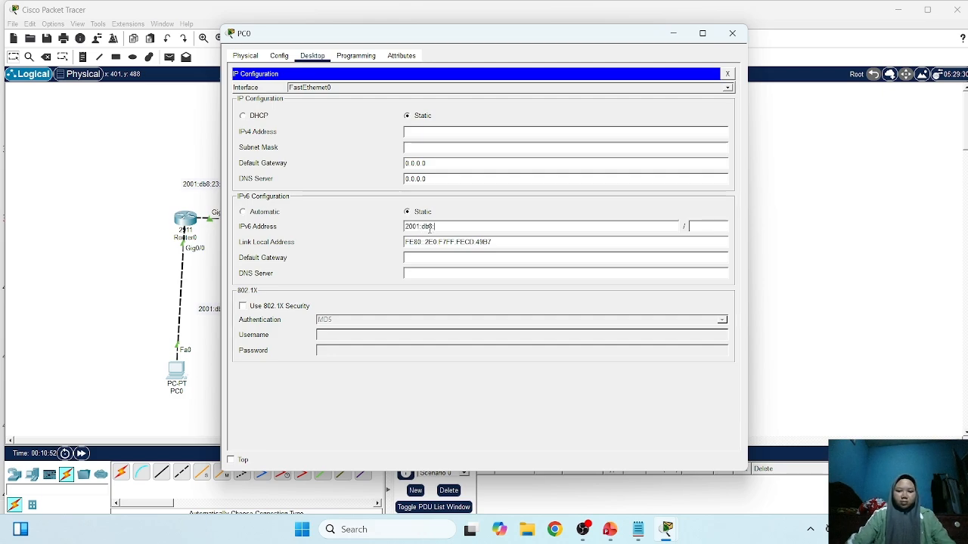
{"action": "type", "text": "10::2"}
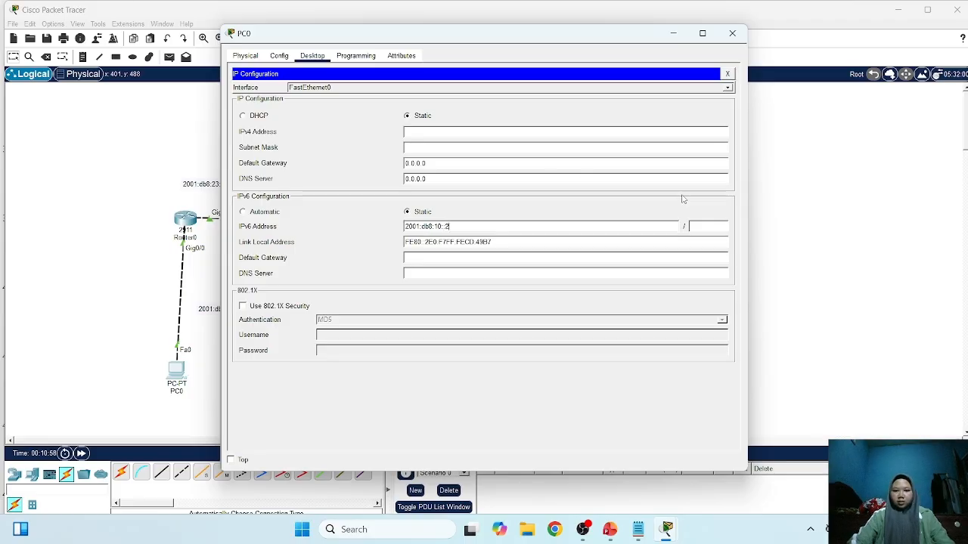
{"action": "left_click", "coordinate": [692, 227]}
{"action": "type", "text": "64"}
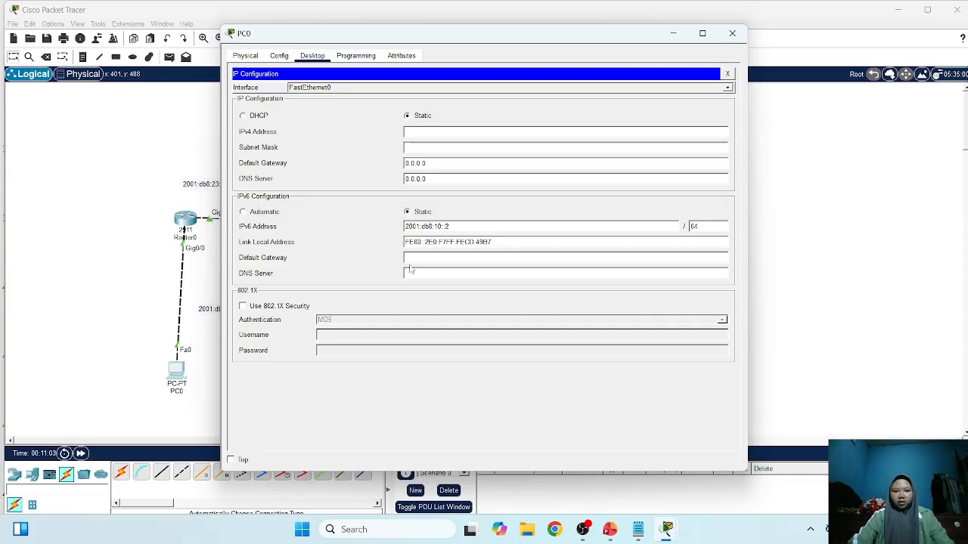
Set PC0's IPv6 default gateway to 2001:db8:10::1 by reusing its IPv6 address, and close its configuration window
{"action": "left_click_drag", "start_coordinate": [450, 227], "coordinate": [404, 231]}
{"action": "key", "text": "ctrl+c"}
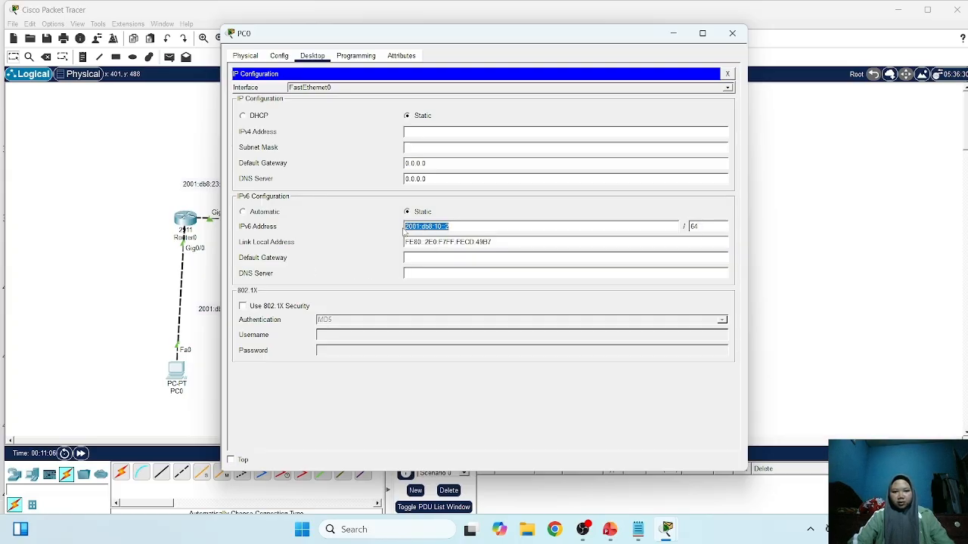
{"action": "left_click", "coordinate": [437, 258]}
{"action": "type", "text": "V"}
{"action": "key", "text": "BackSpace"}
{"action": "key", "text": "ctrl+v"}
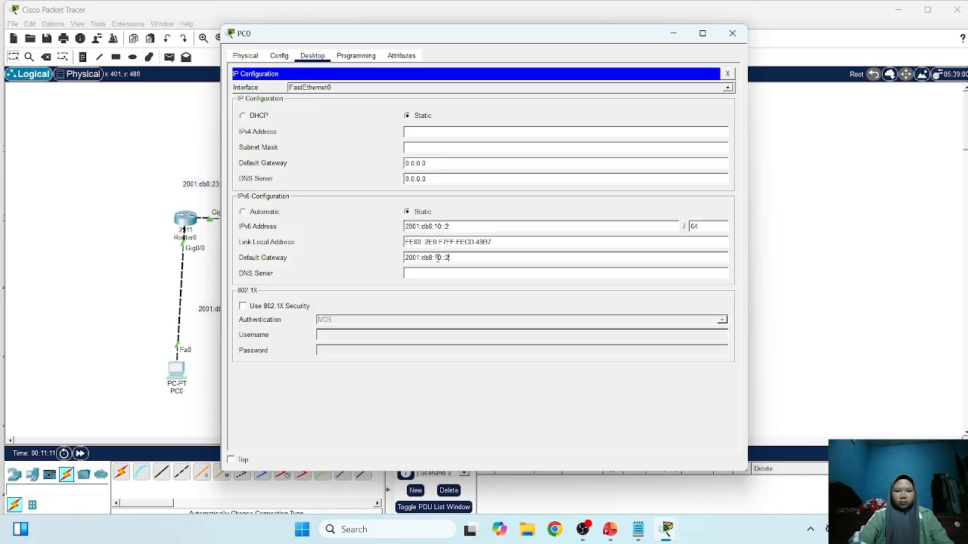
{"action": "key", "text": "BackSpace"}
{"action": "type", "text": "1"}
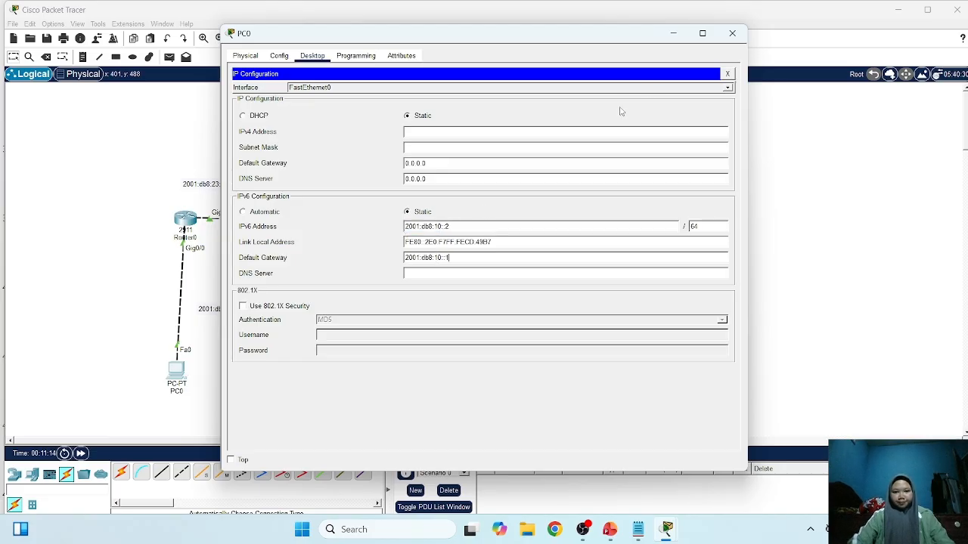
{"action": "left_click", "coordinate": [732, 34]}
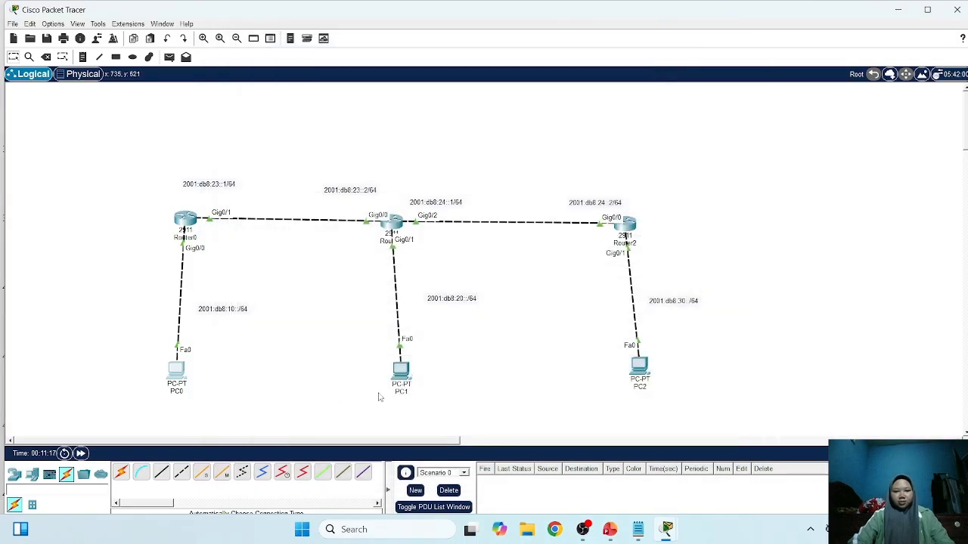
Open PC1's IP configuration and set its static IPv6 address to 2001:db8:20::2 with prefix length 64
{"action": "left_click", "coordinate": [401, 371]}
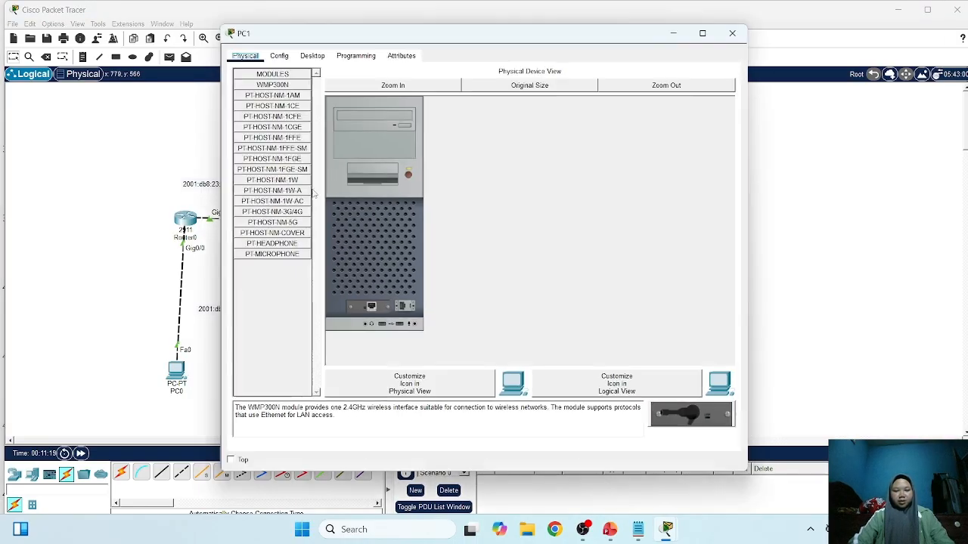
{"action": "left_click", "coordinate": [313, 55]}
{"action": "left_click", "coordinate": [282, 107]}
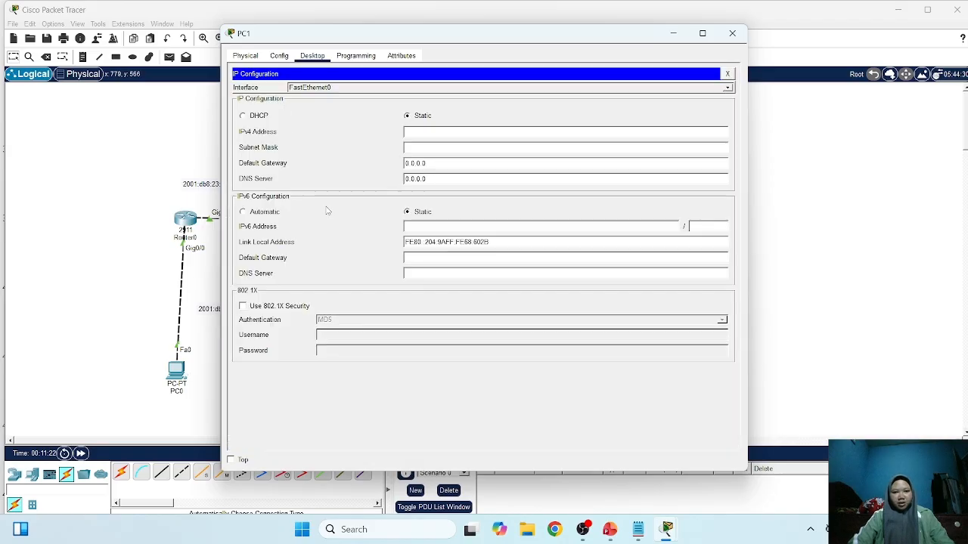
{"action": "left_click", "coordinate": [420, 226]}
{"action": "type", "text": "2001"}
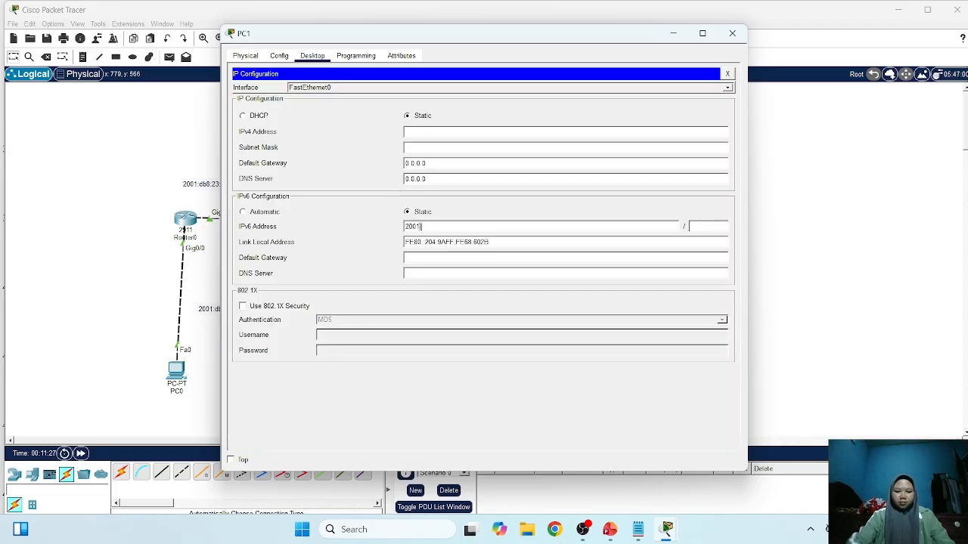
{"action": "type", "text": ":db8:"}
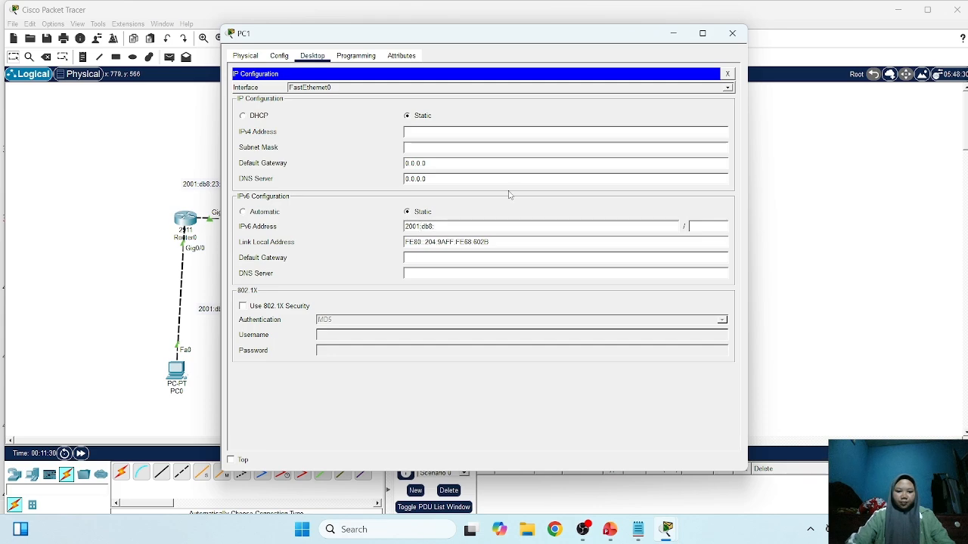
{"action": "type", "text": "20::2"}
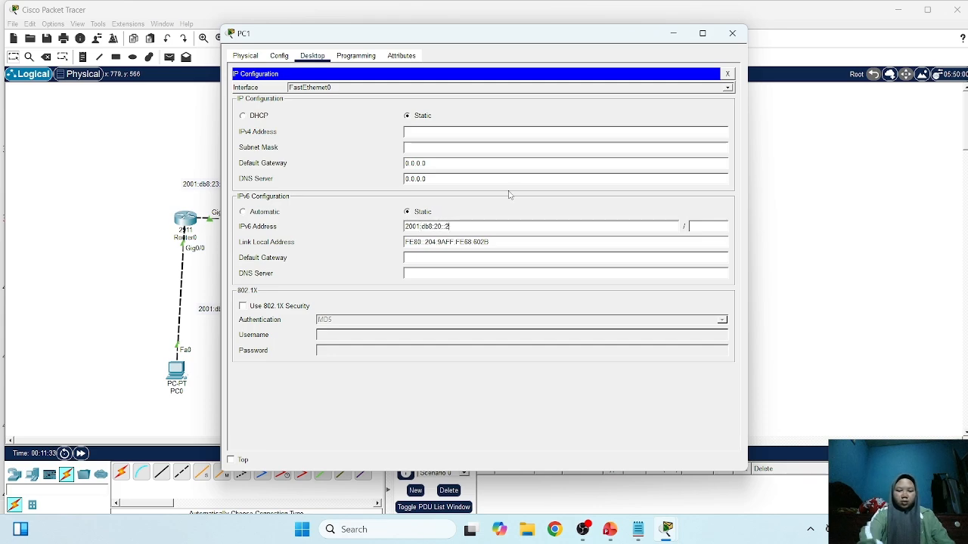
{"action": "key", "text": "Tab"}
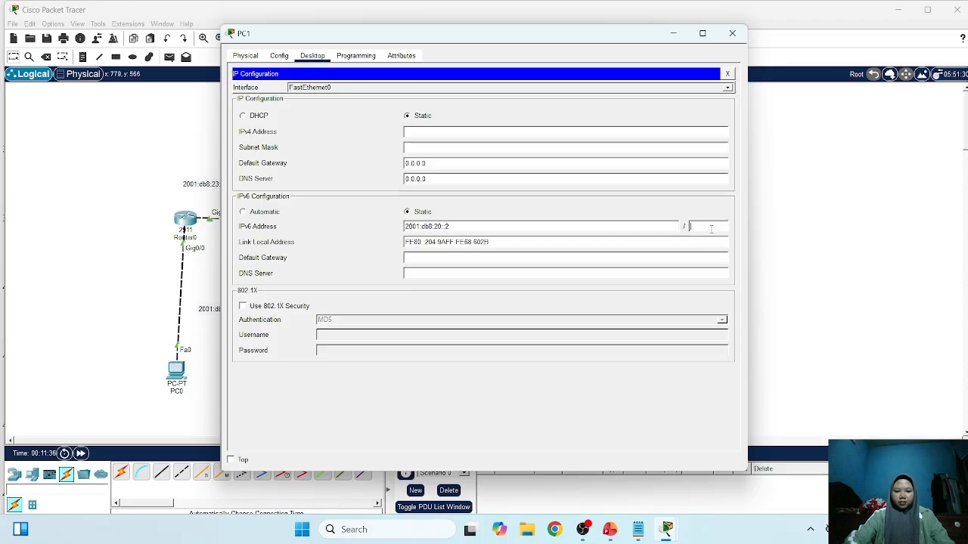
{"action": "type", "text": "64"}
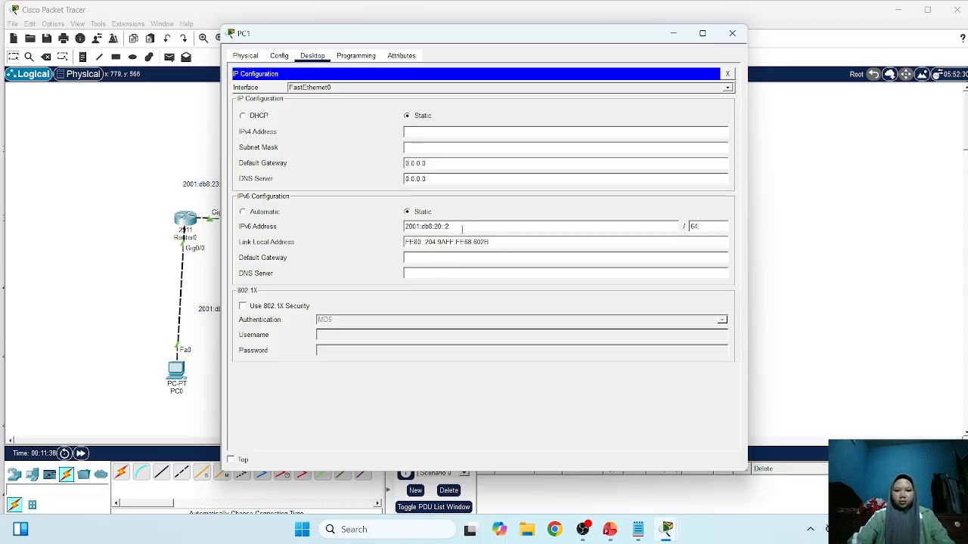
Set PC1's IPv6 default gateway to 2001:db8:20::1 by reusing its IPv6 address, and close its configuration window
{"action": "left_click_drag", "start_coordinate": [462, 229], "coordinate": [404, 227]}
{"action": "key", "text": "ctrl+c"}
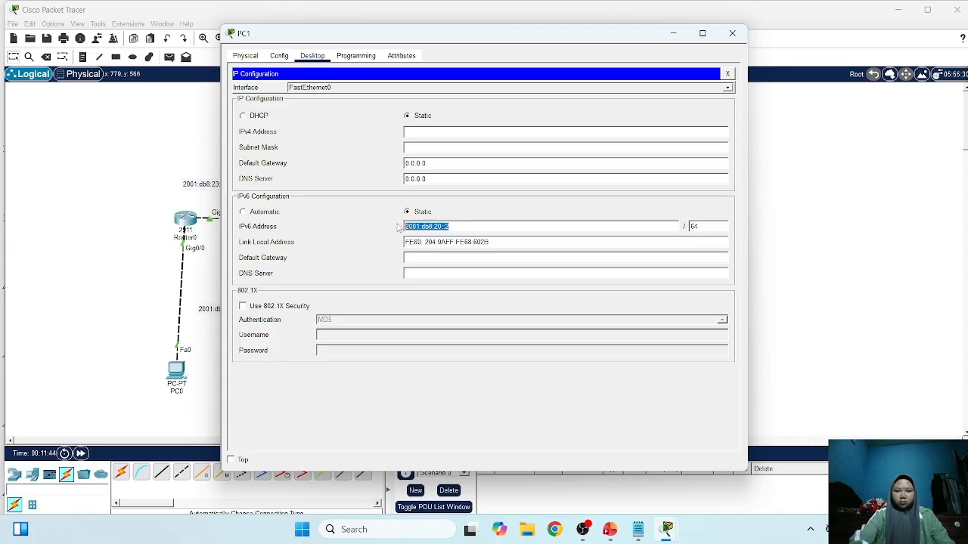
{"action": "left_click", "coordinate": [426, 259]}
{"action": "key", "text": "ctrl+v"}
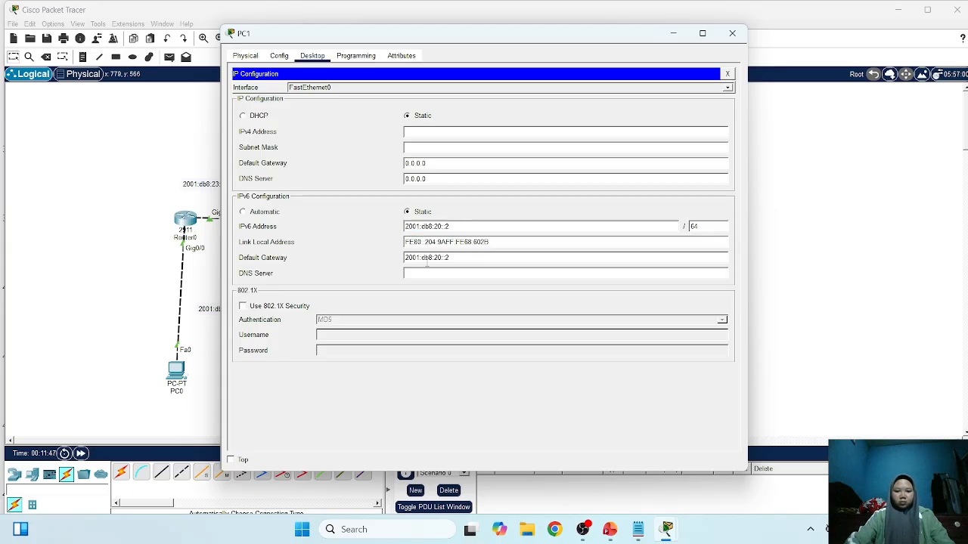
{"action": "key", "text": "BackSpace"}
{"action": "type", "text": "1"}
{"action": "left_click", "coordinate": [732, 33]}
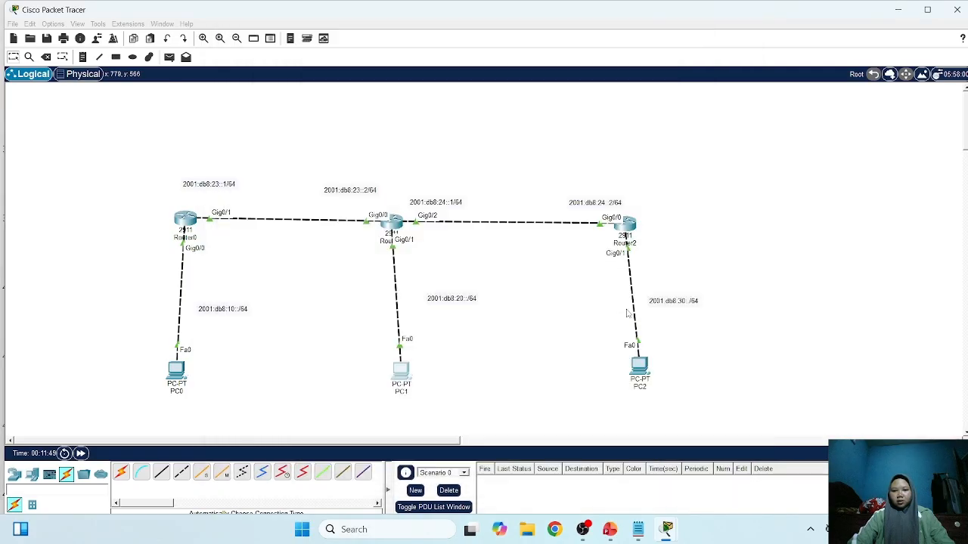
Open PC2's IP configuration and set its static IPv6 address to 2001:db8:30::2 with prefix length 64
{"action": "left_click", "coordinate": [639, 363]}
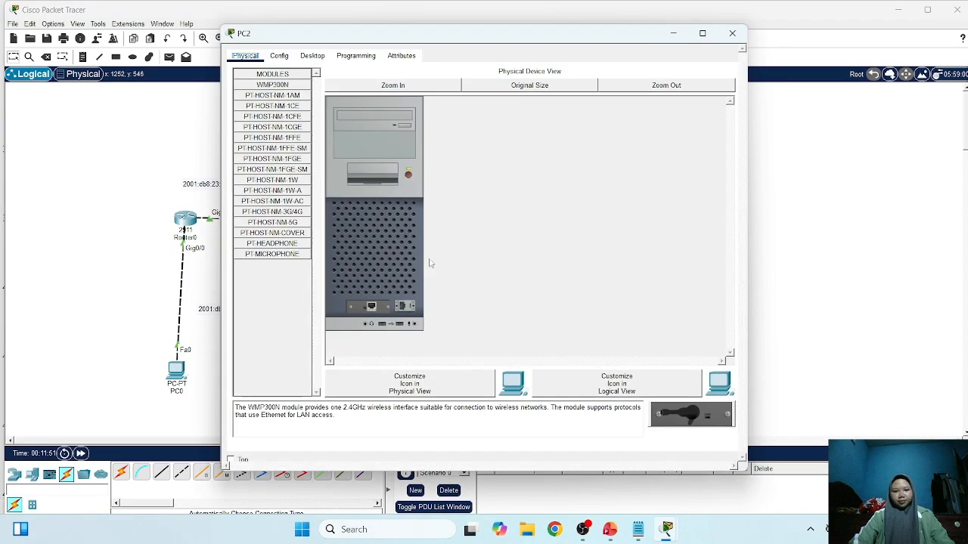
{"action": "left_click", "coordinate": [313, 56]}
{"action": "left_click", "coordinate": [282, 109]}
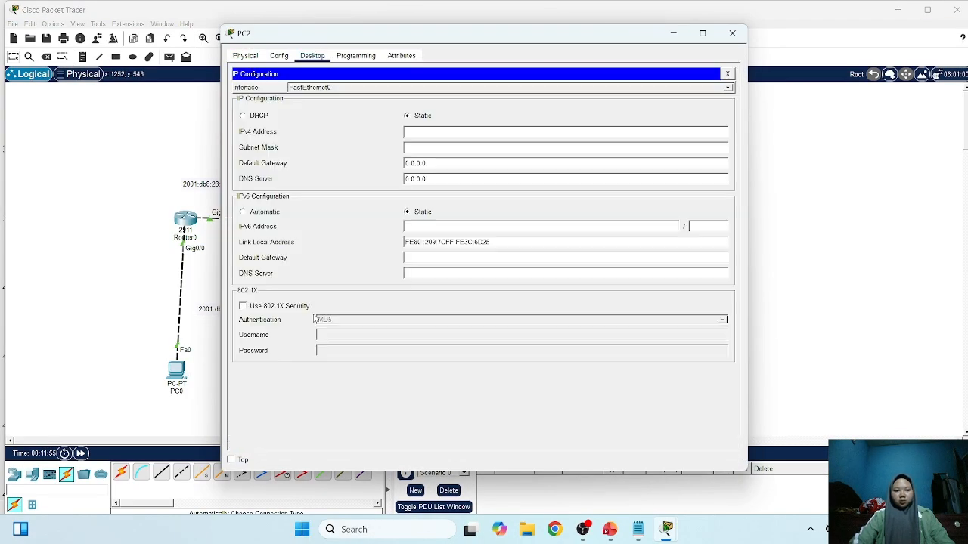
{"action": "left_click", "coordinate": [415, 227]}
{"action": "type", "text": "2"}
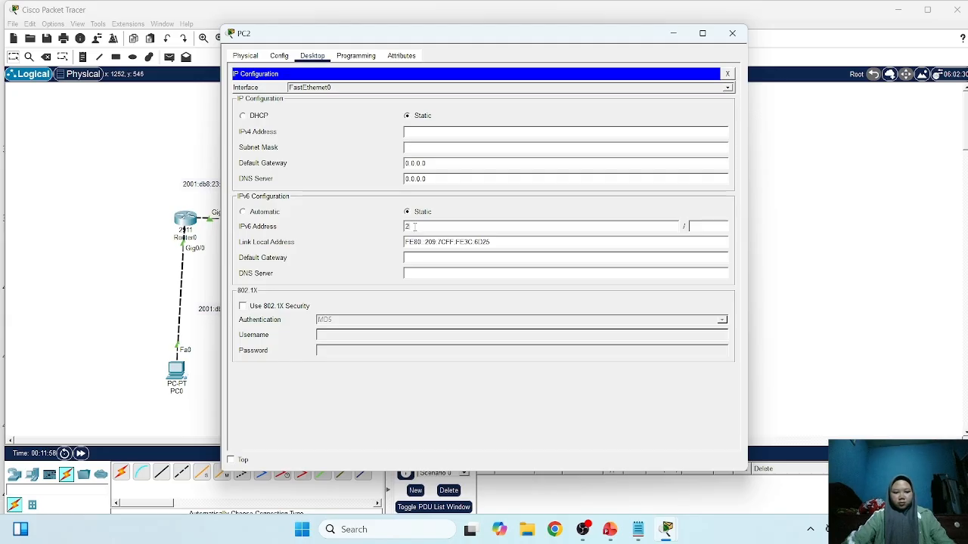
{"action": "type", "text": "001:d"}
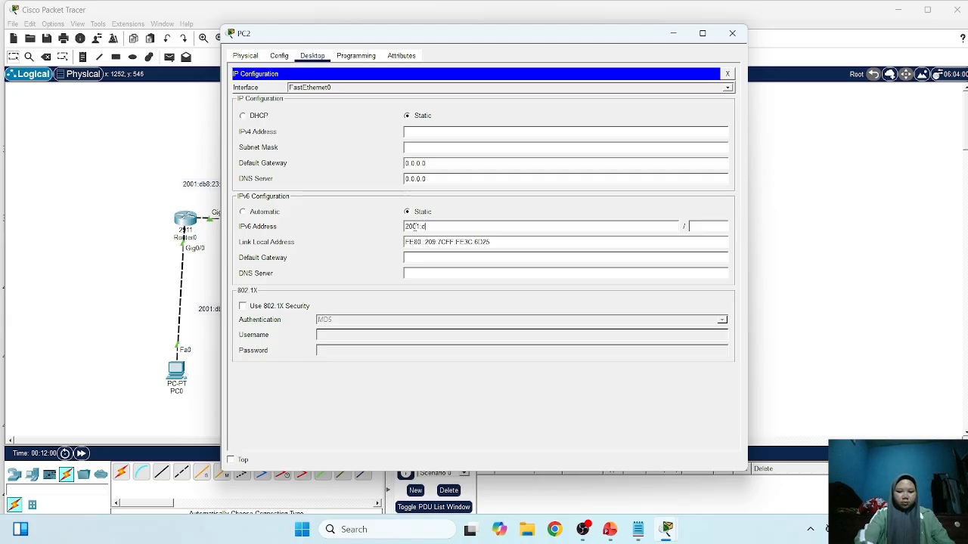
{"action": "type", "text": "b8:"}
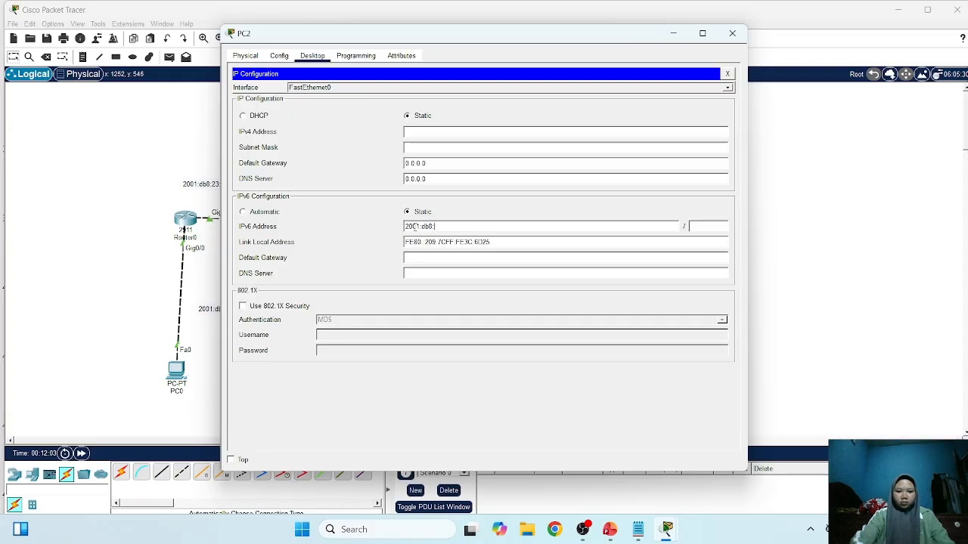
{"action": "type", "text": "30::"}
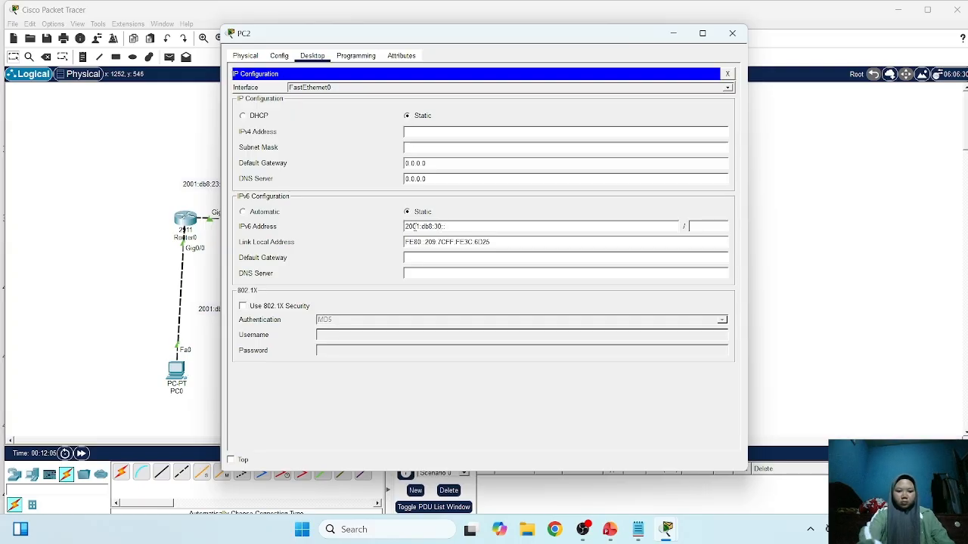
{"action": "type", "text": "2"}
{"action": "left_click", "coordinate": [694, 225]}
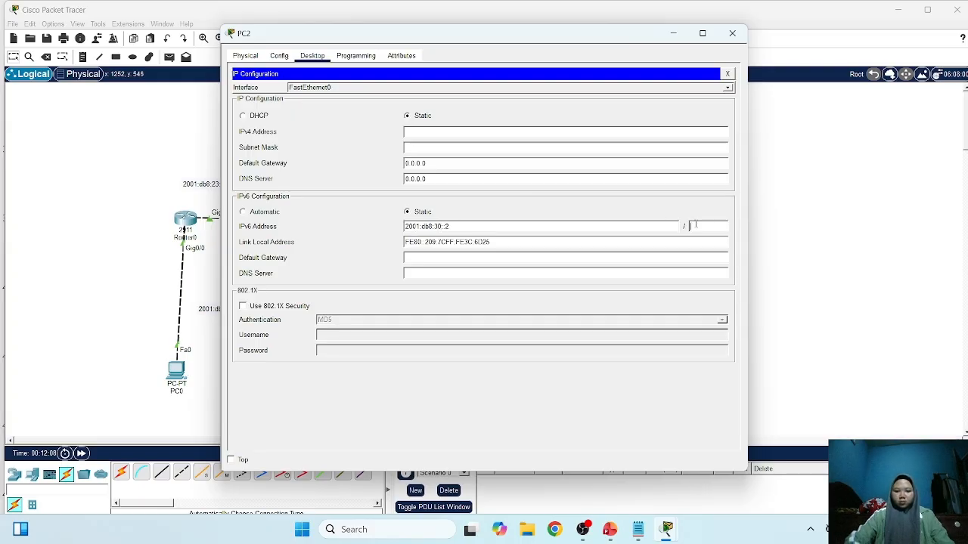
{"action": "type", "text": "64"}
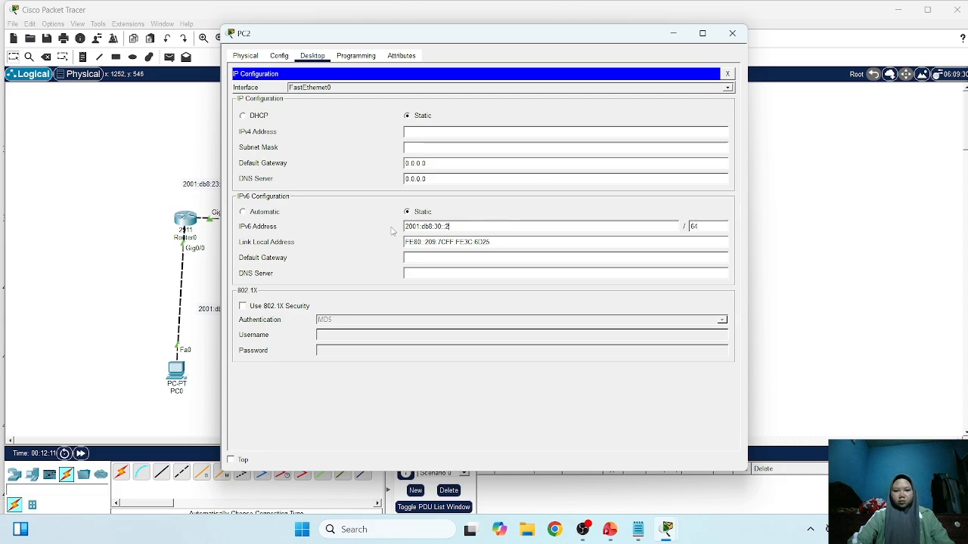
Set PC2's IPv6 default gateway to 2001:db8:30::1 by reusing its IPv6 address, and close its configuration window
{"action": "left_click_drag", "start_coordinate": [449, 226], "coordinate": [404, 226]}
{"action": "key", "text": "ctrl+c"}
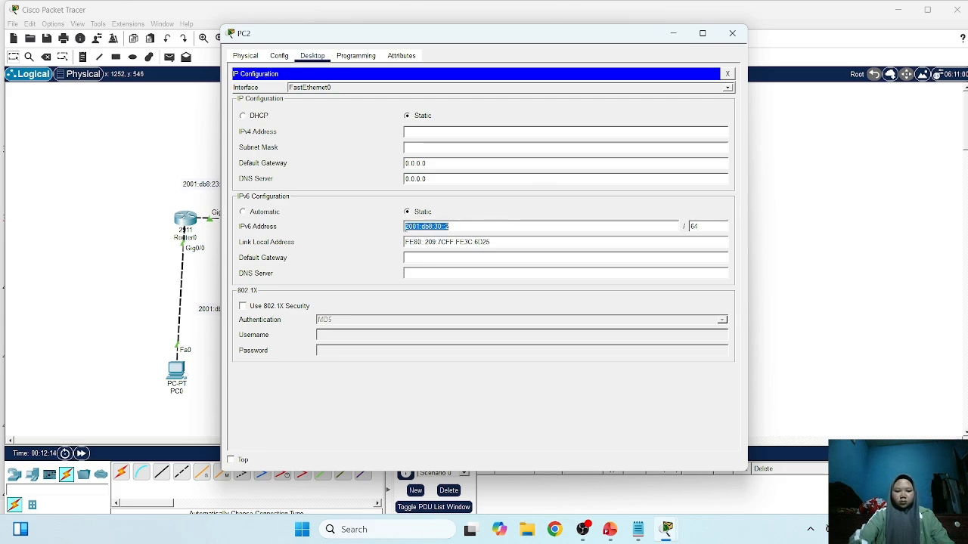
{"action": "left_click", "coordinate": [427, 259]}
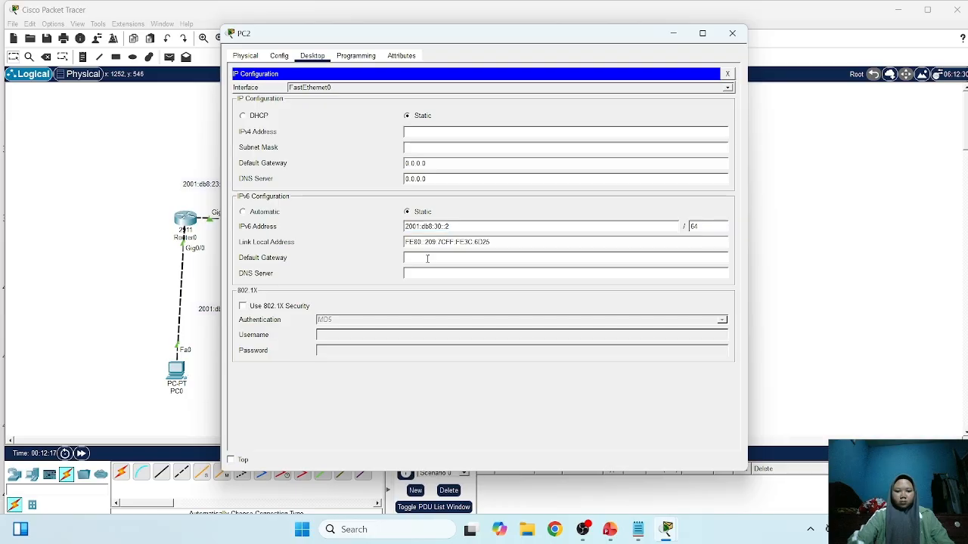
{"action": "type", "text": "V"}
{"action": "key", "text": "ctrl+v"}
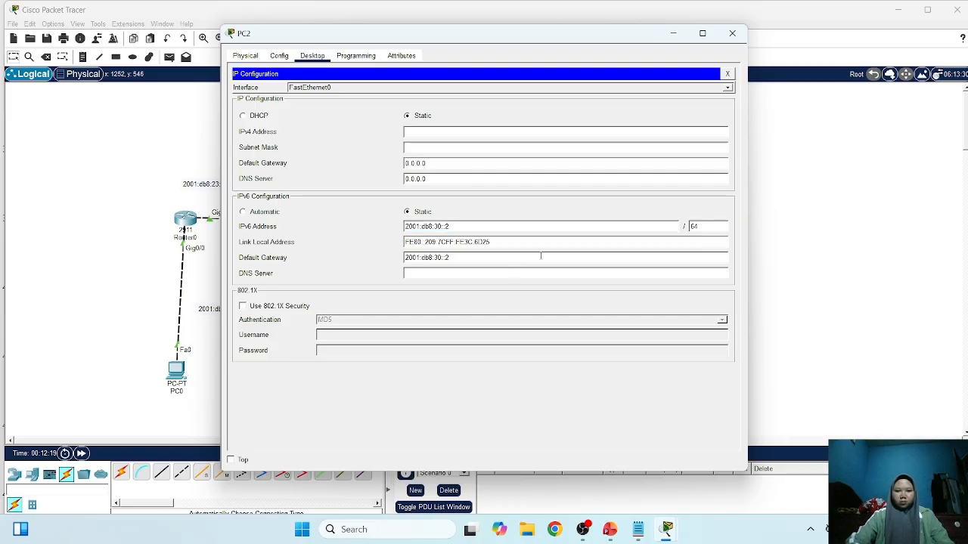
{"action": "key", "text": "BackSpace"}
{"action": "type", "text": "1"}
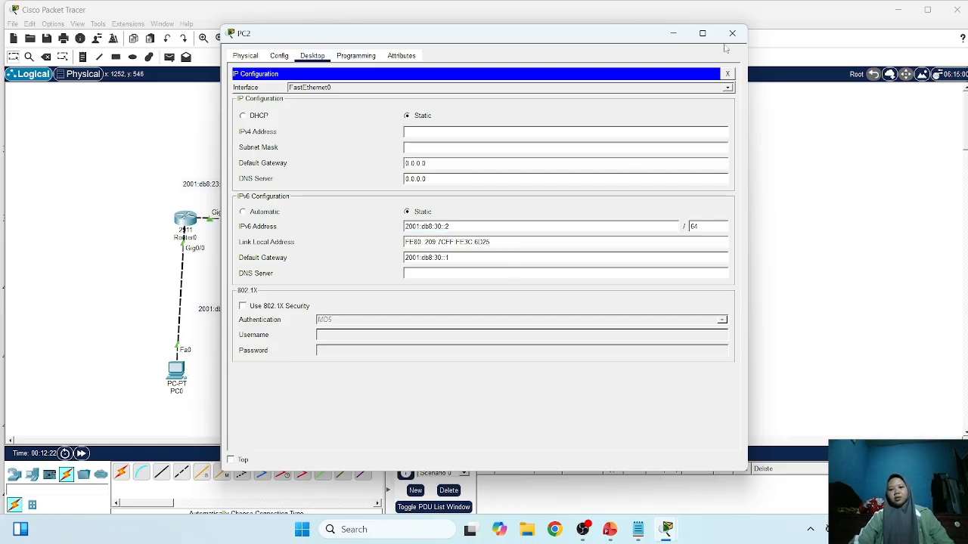
{"action": "left_click", "coordinate": [732, 34]}
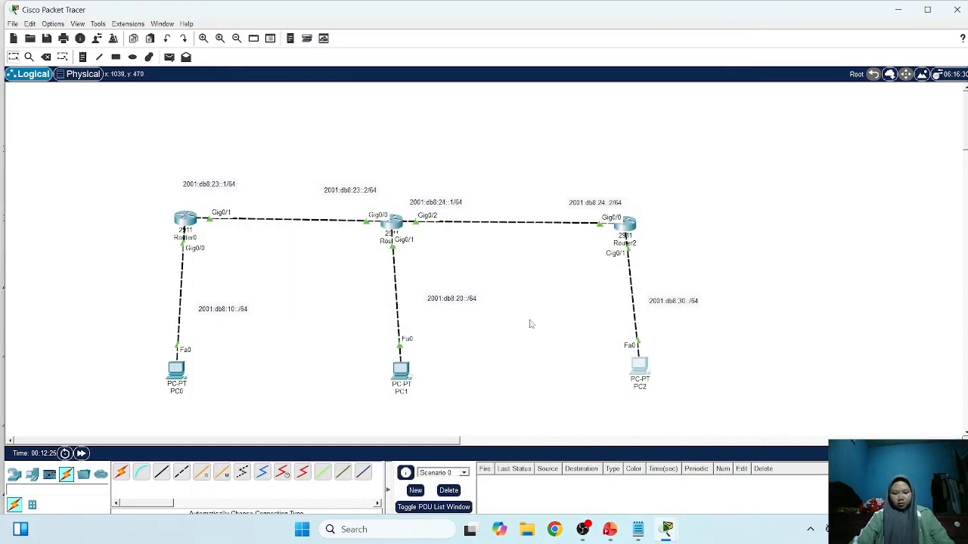
Switch to PowerPoint to check the IPv6 outline slide, and return to the topology in Cisco Packet Tracer
{"action": "left_click", "coordinate": [609, 533]}
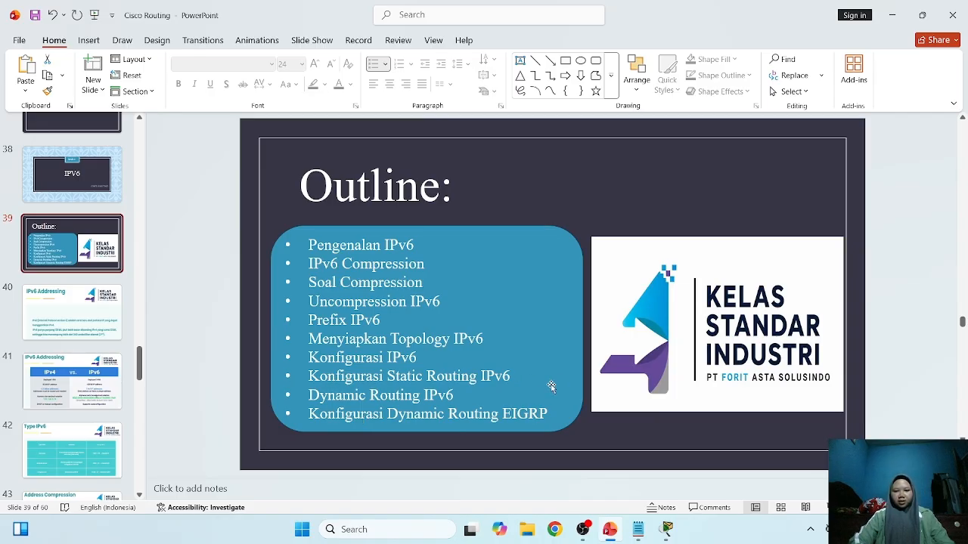
{"action": "left_click", "coordinate": [666, 529]}
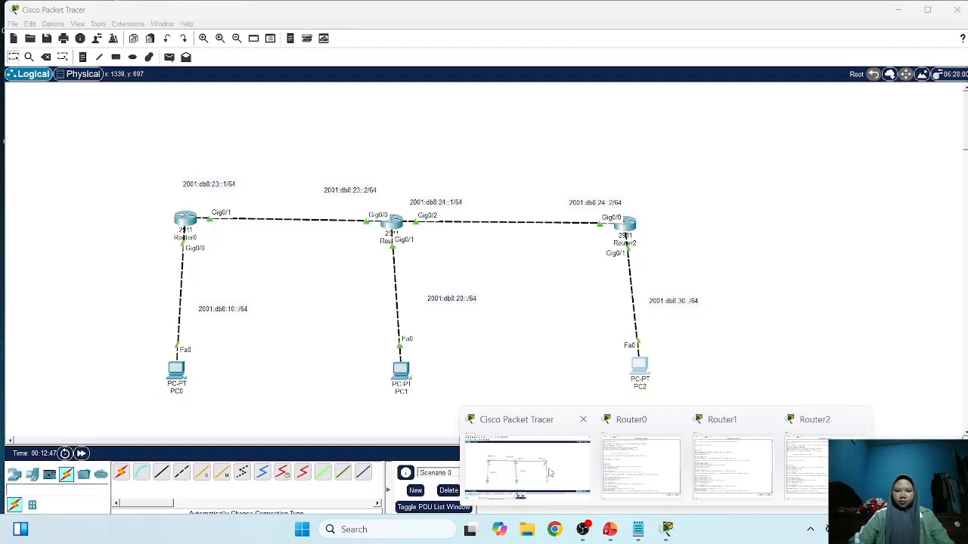
{"action": "left_click", "coordinate": [529, 454]}
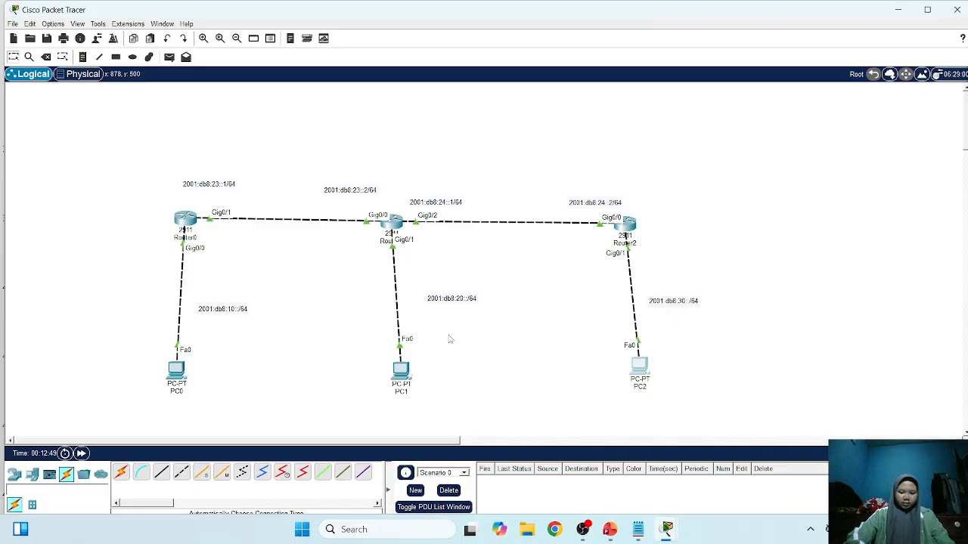
Leave interface configuration mode in Router0's command line and enable IPv6 routing with ipv6 unicast-routing
{"action": "left_click", "coordinate": [185, 221]}
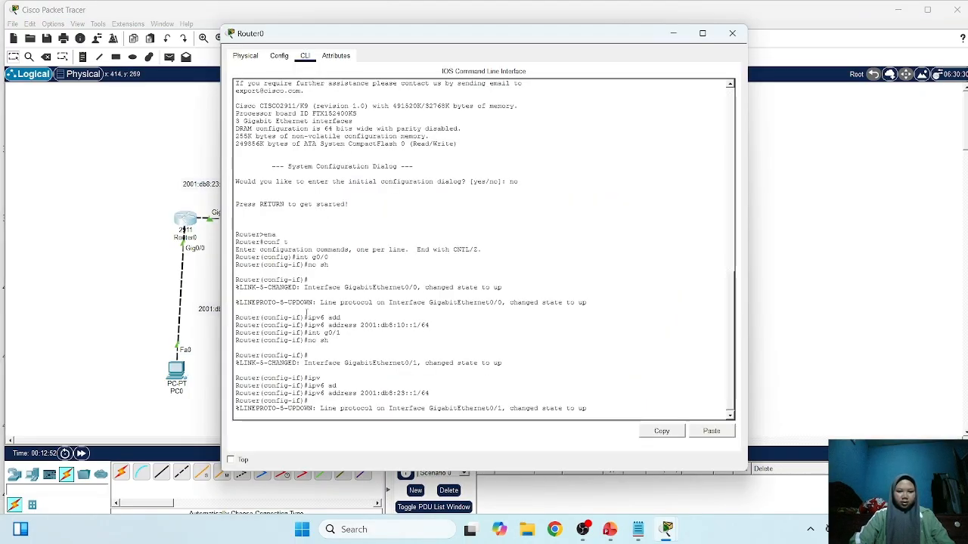
{"action": "key", "text": "Return"}
{"action": "type", "text": "ex"}
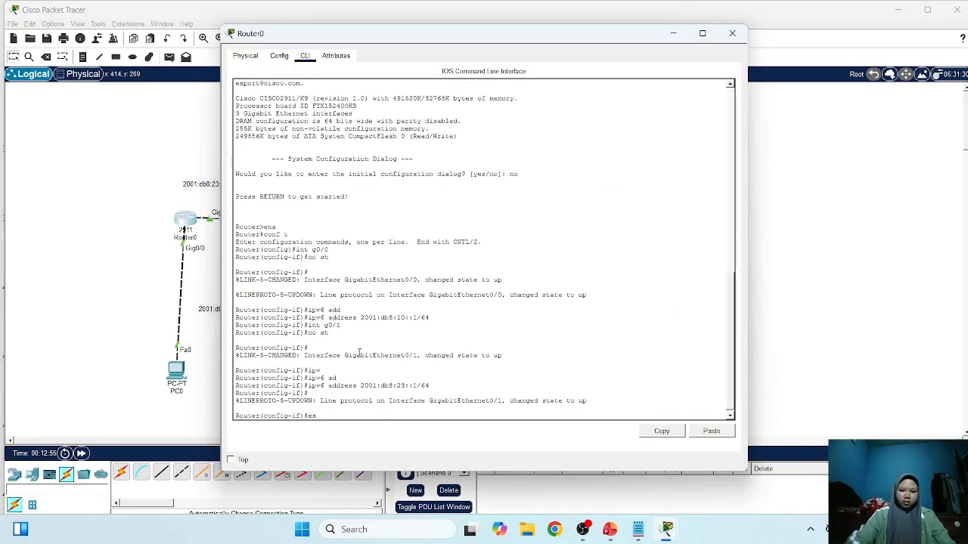
{"action": "key", "text": "Return"}
{"action": "type", "text": "ip"}
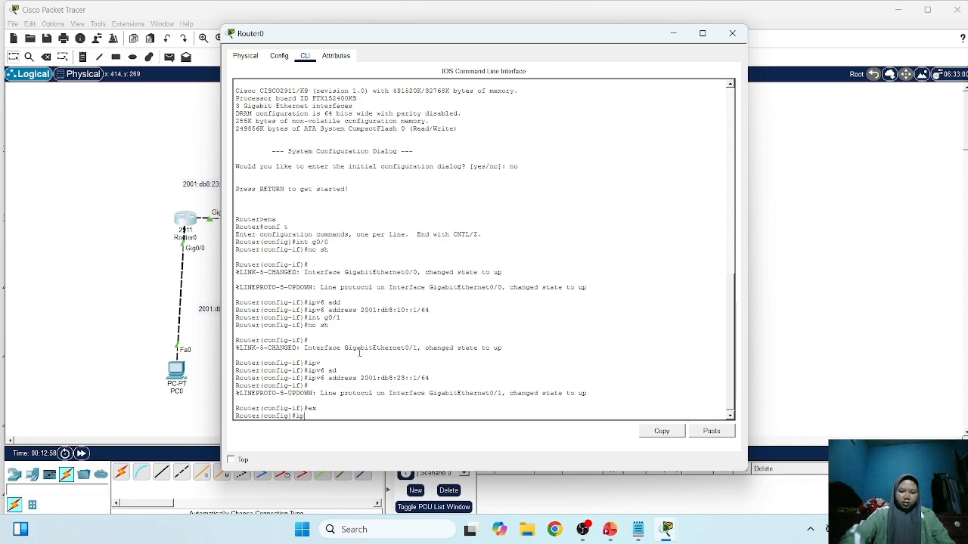
{"action": "type", "text": "v"}
{"action": "key", "text": "Tab"}
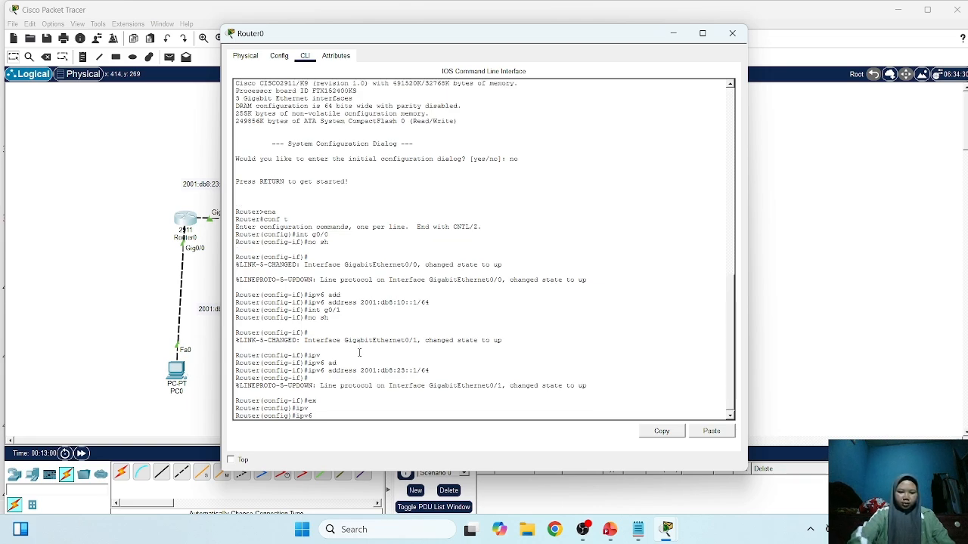
{"action": "type", "text": "u"}
{"action": "key", "text": "Tab"}
{"action": "key", "text": "Return"}
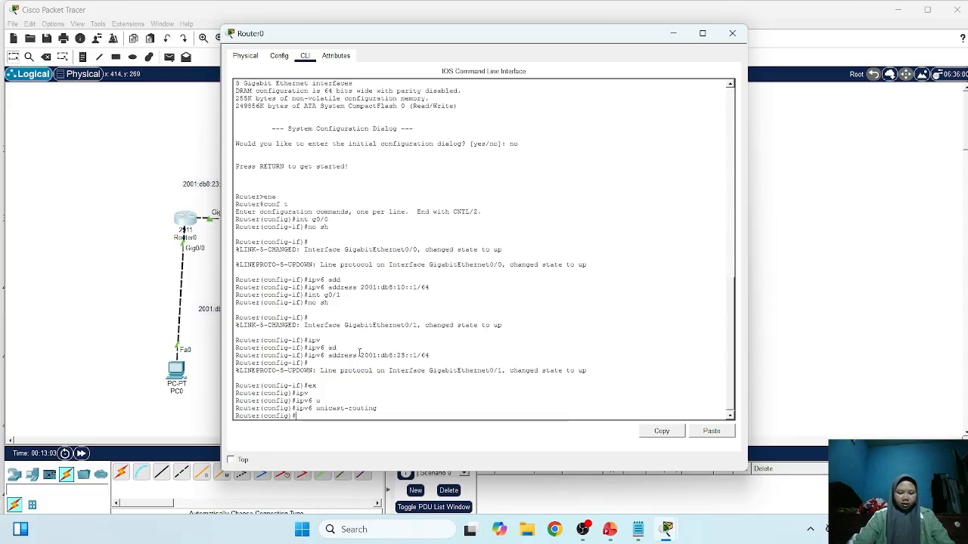
Try to add a static route on Router0 with ip route 2001:db8:23::/64 2001:db8:23::2
{"action": "type", "text": "ip r"}
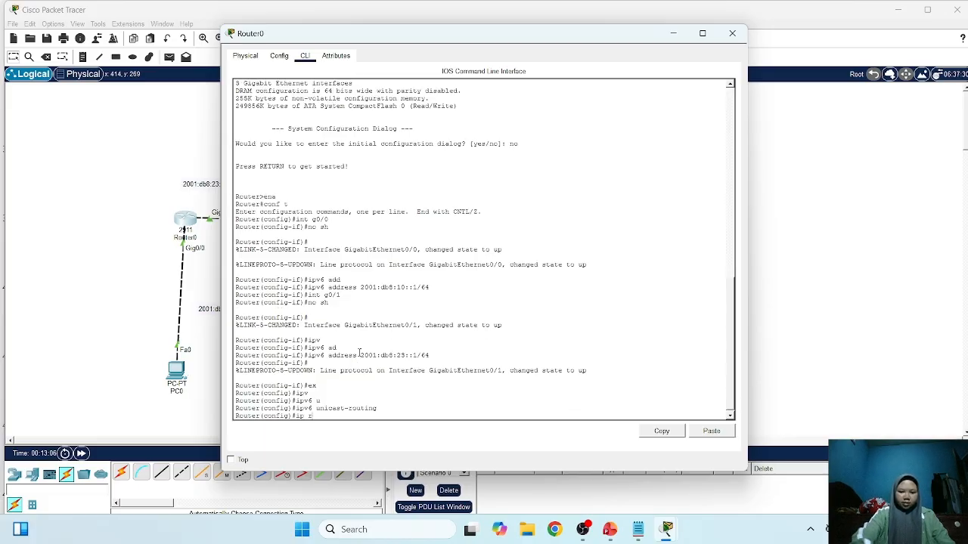
{"action": "type", "text": "oute"}
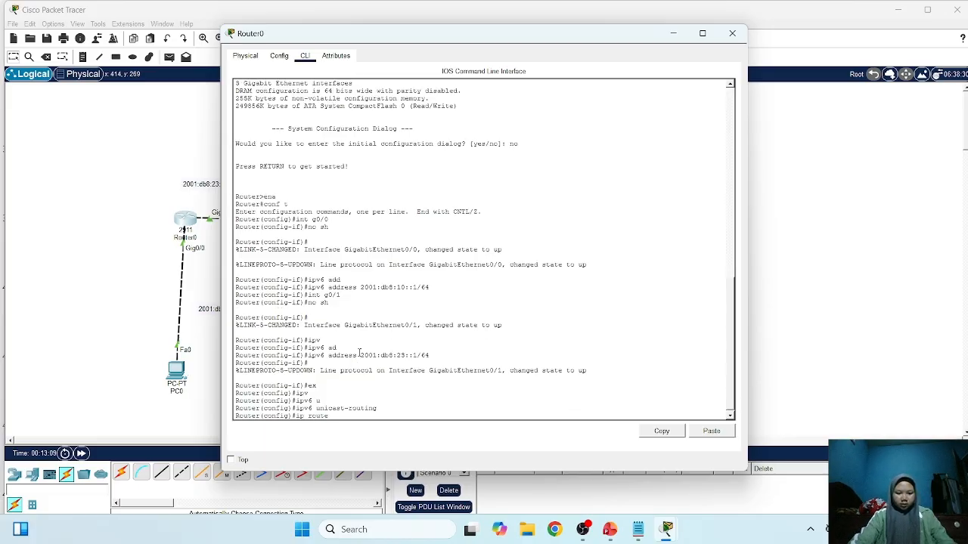
{"action": "type", "text": " 2001:"}
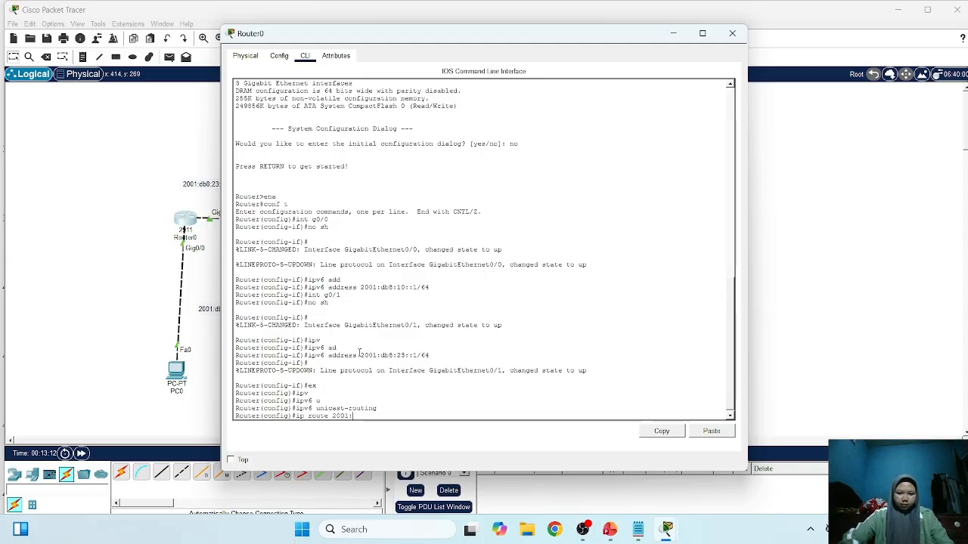
{"action": "type", "text": "db8"}
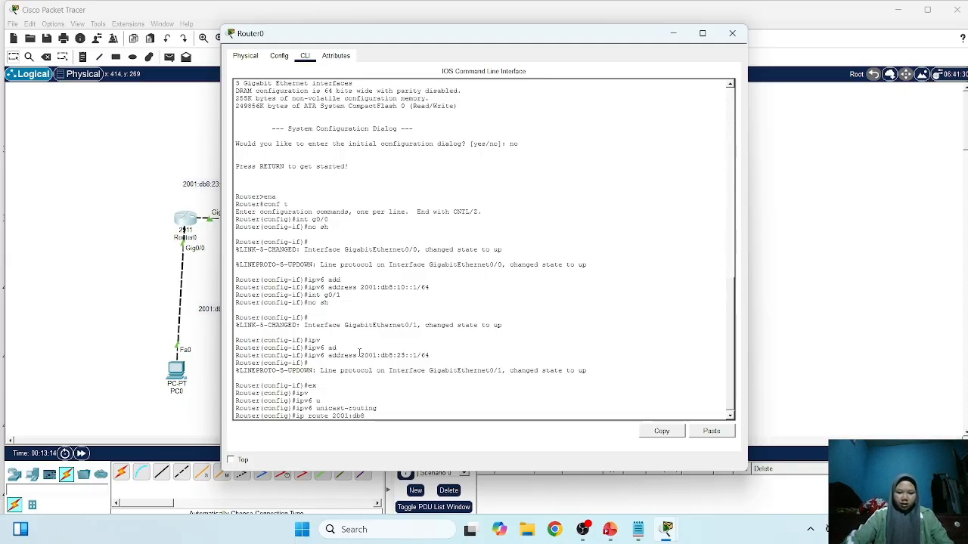
{"action": "type", "text": ":"}
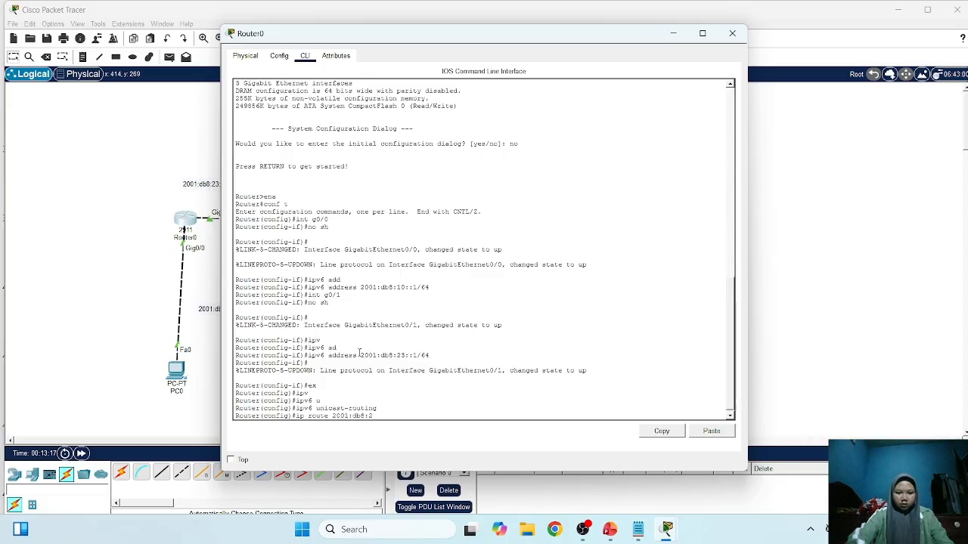
{"action": "type", "text": "23::"}
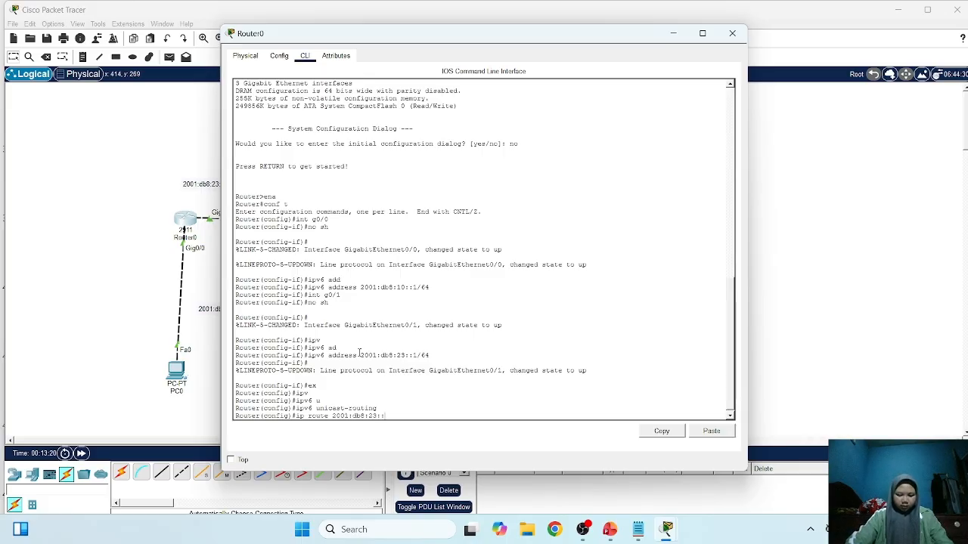
{"action": "type", "text": "/64 "}
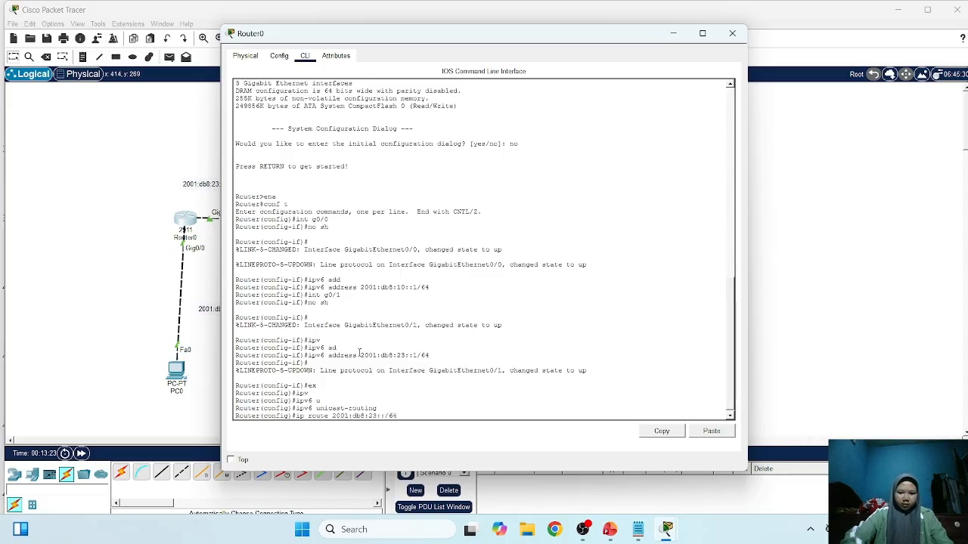
{"action": "type", "text": "2001"}
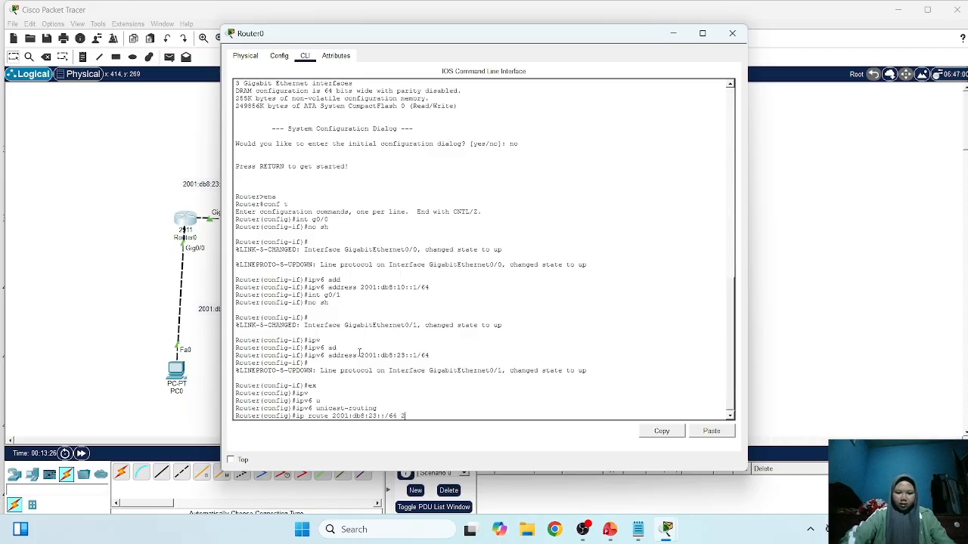
{"action": "type", "text": ":"}
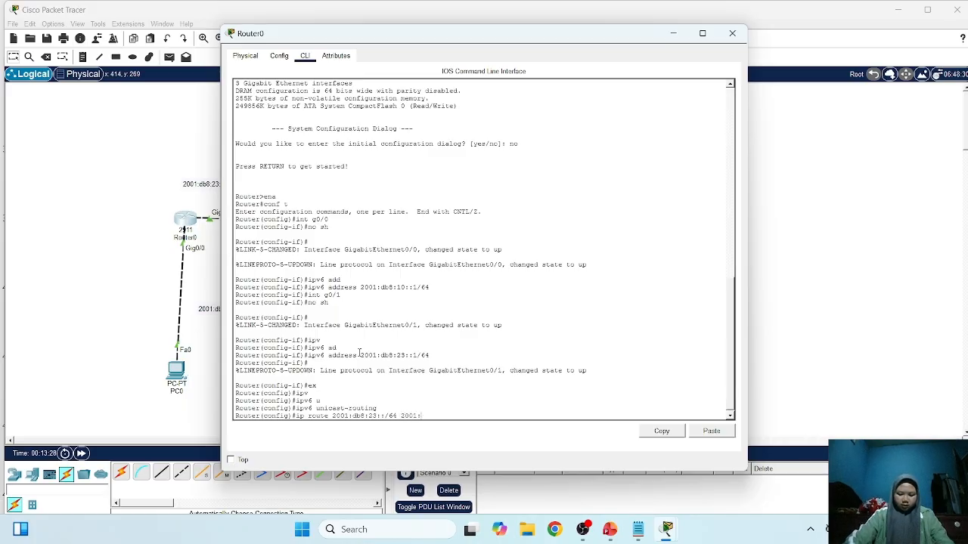
{"action": "type", "text": "db8:"}
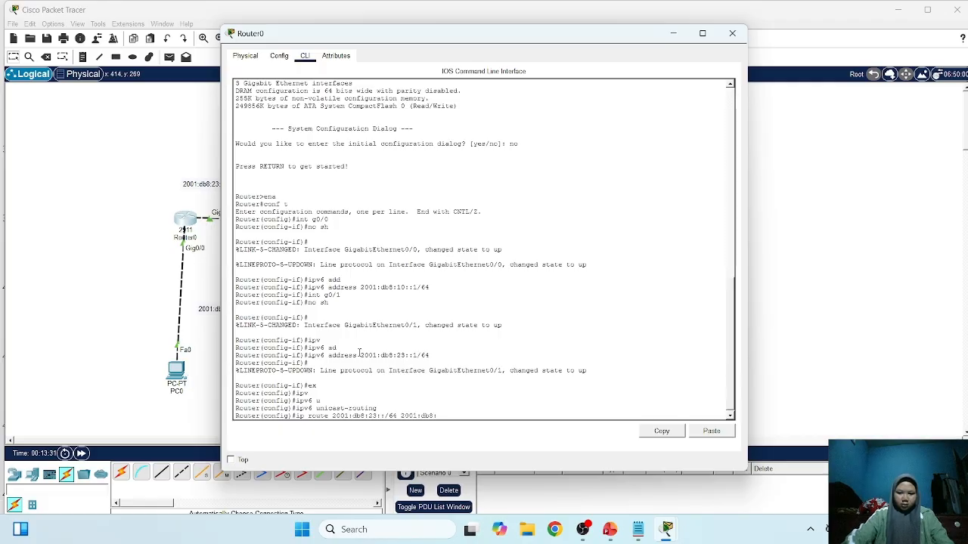
{"action": "type", "text": "23:"}
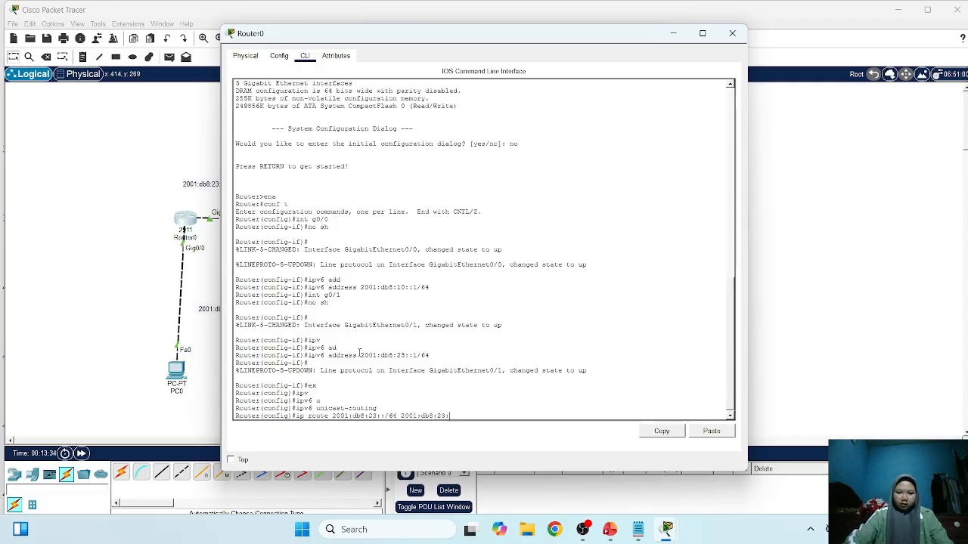
{"action": "type", "text": ":2"}
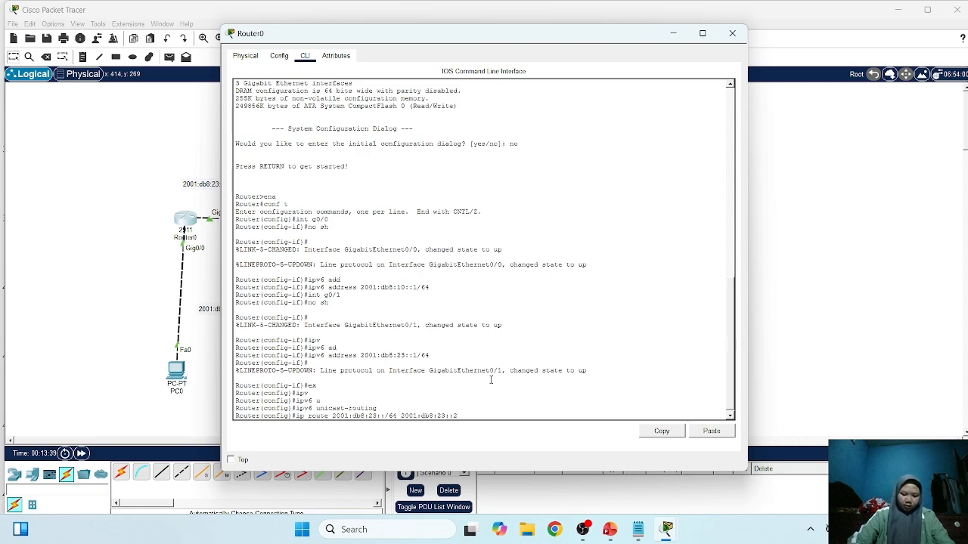
{"action": "key", "text": "Return"}
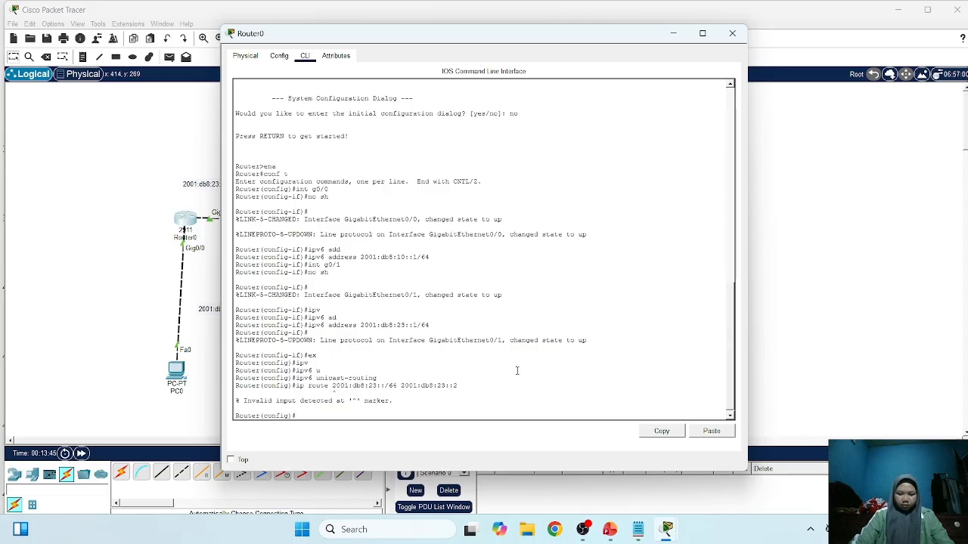
Reissue Router0's previous route command as ipv6 route 2001:db8:23::/64 2001:db8:23::2
{"action": "key", "text": "Up"}
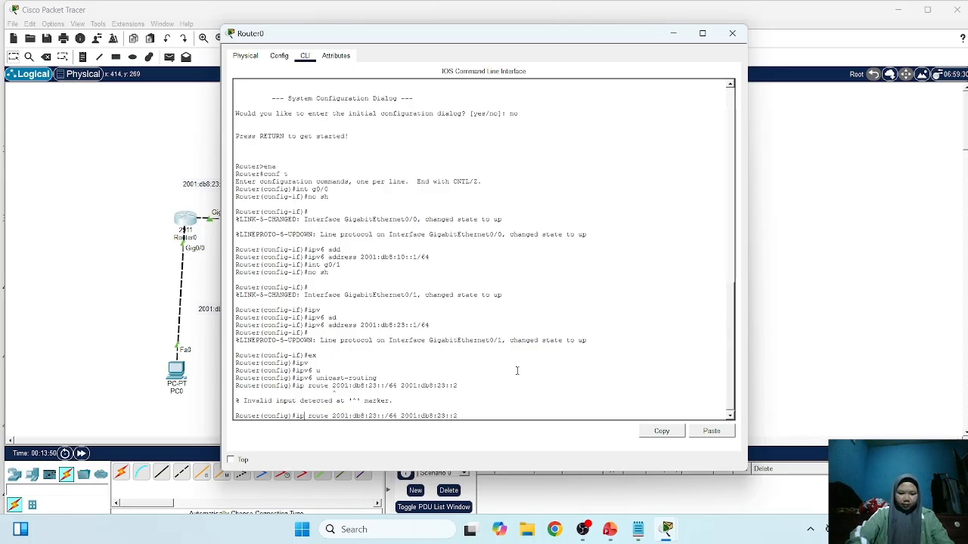
{"action": "type", "text": "v6"}
{"action": "key", "text": "Return"}
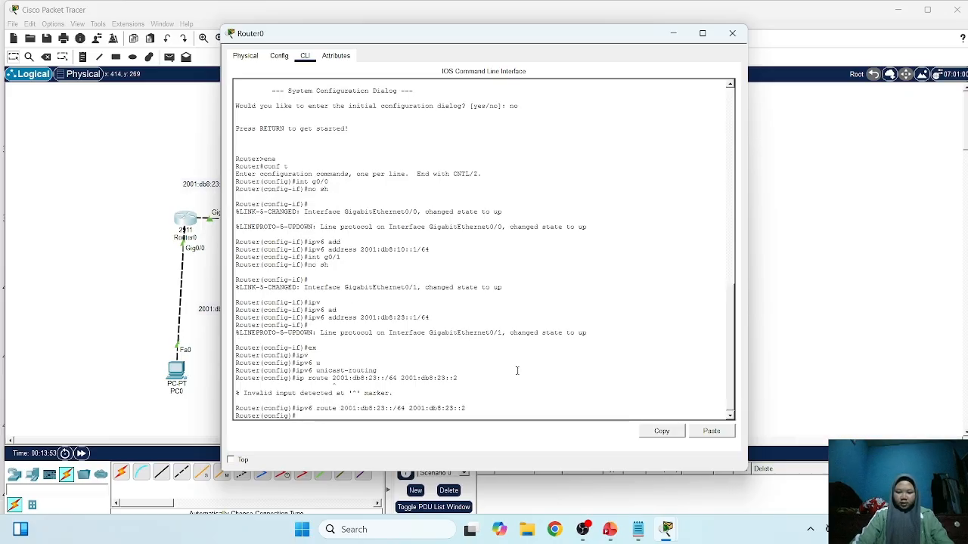
Add a static IPv6 route on Router0 to 2001:db8:20::/64 via 2001:db8:23::2, reusing the previous command
{"action": "key", "text": "Up"}
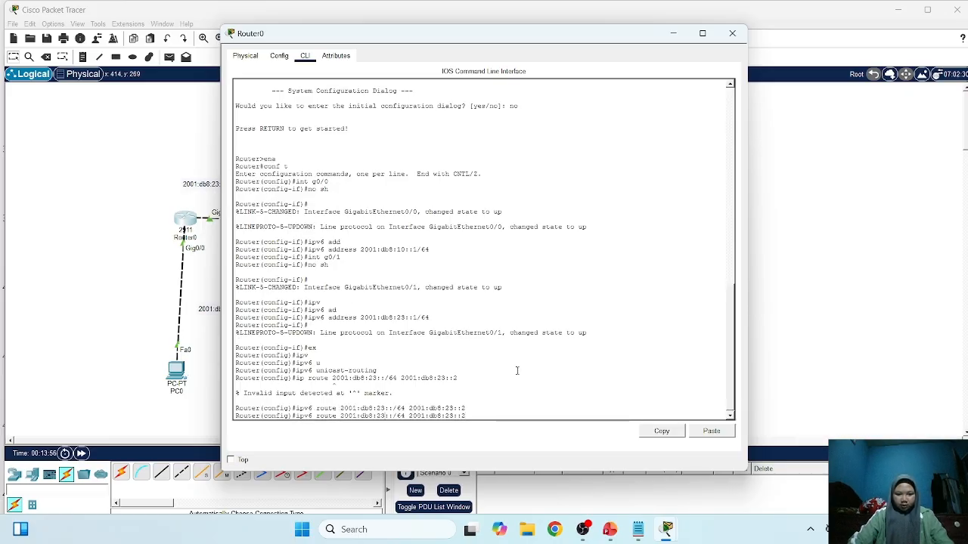
{"action": "key", "text": "BackSpace"}
{"action": "key", "text": "BackSpace"}
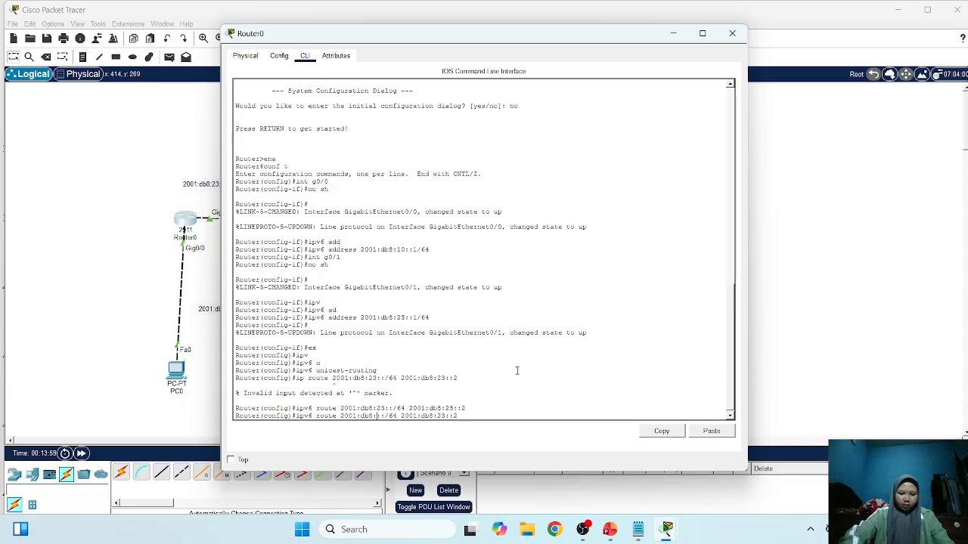
{"action": "type", "text": "20"}
{"action": "key", "text": "Return"}
Add a static IPv6 route on Router0 to 2001:db8:30::/64 via 2001:db8:23::2, reusing the previous command
{"action": "key", "text": "Up"}
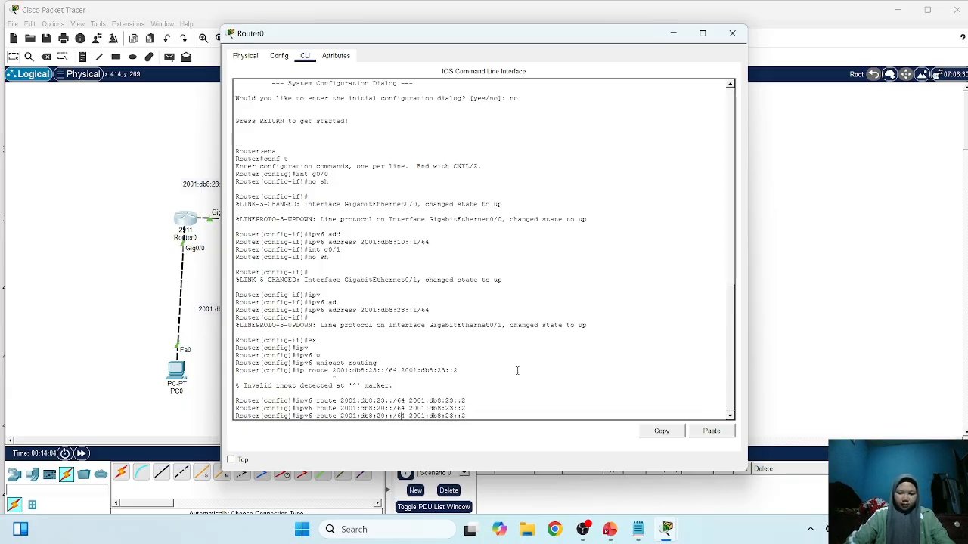
{"action": "key", "text": "Left"}
{"action": "key", "text": "Left"}
{"action": "key", "text": "Left"}
{"action": "key", "text": "Left"}
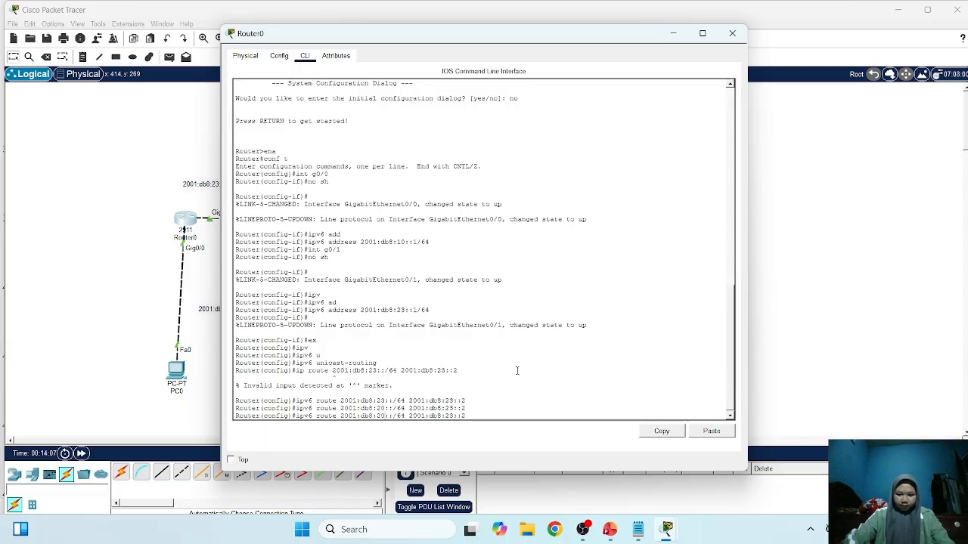
{"action": "key", "text": "BackSpace"}
{"action": "type", "text": "3"}
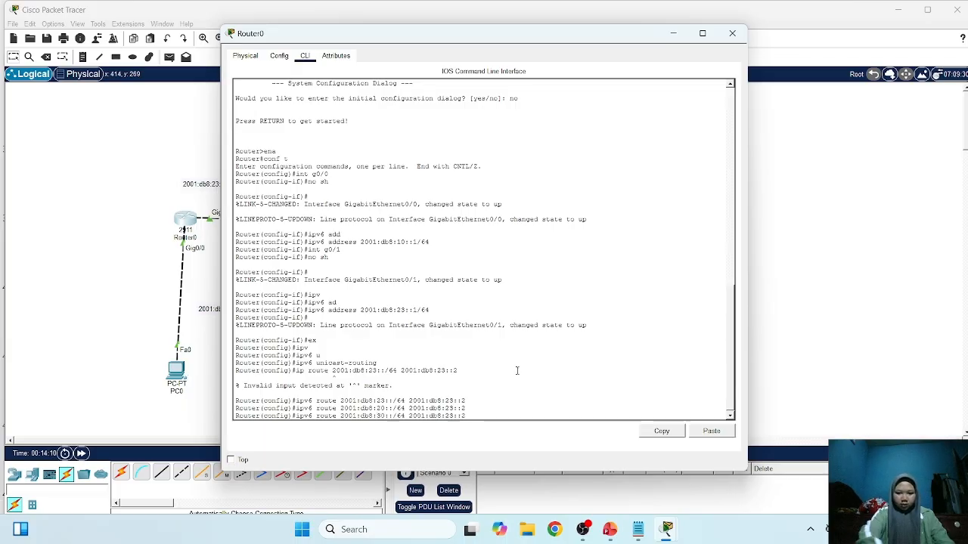
{"action": "key", "text": "Return"}
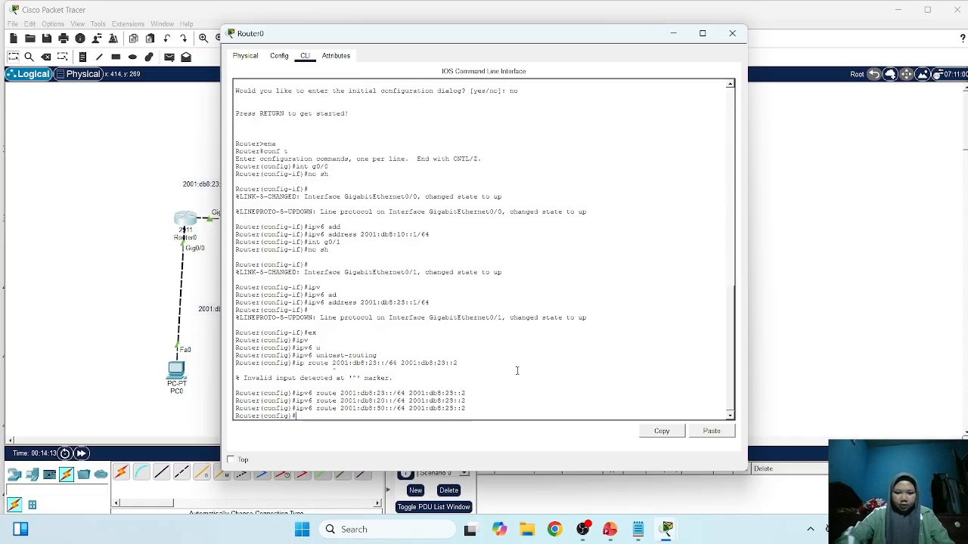
Open Router1's command line, leave interface configuration mode and enable IPv6 routing with ipv6 unicast-routing
{"action": "left_click", "coordinate": [159, 428]}
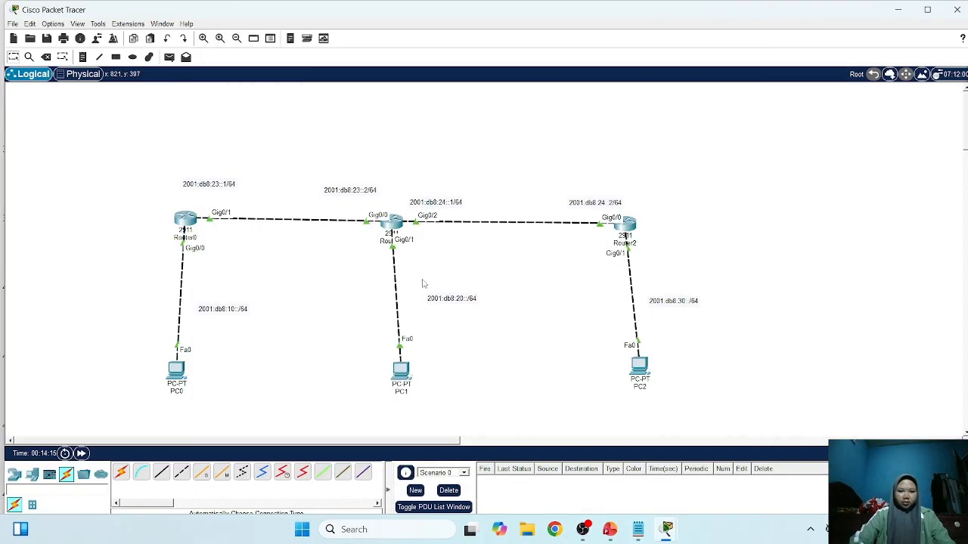
{"action": "left_click", "coordinate": [392, 221]}
{"action": "type", "text": "ex"}
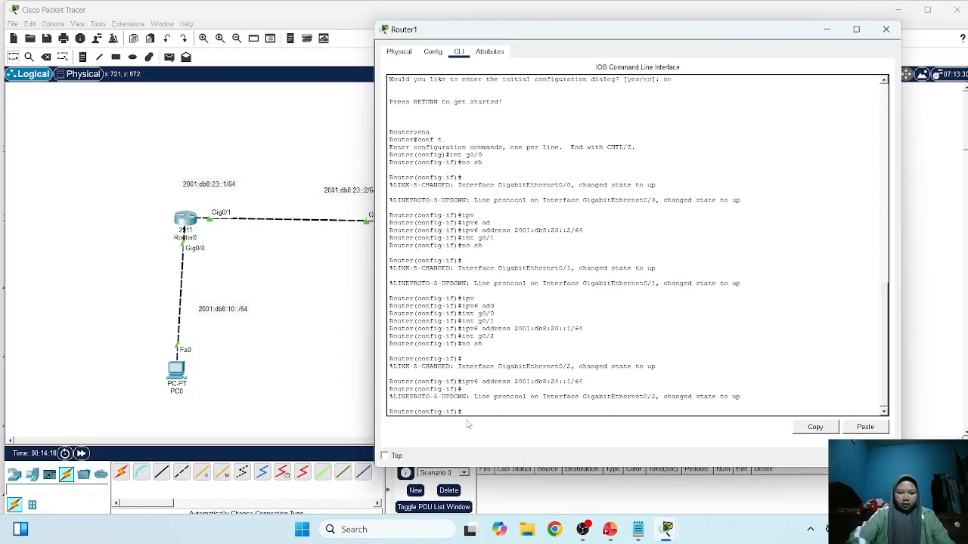
{"action": "key", "text": "Return"}
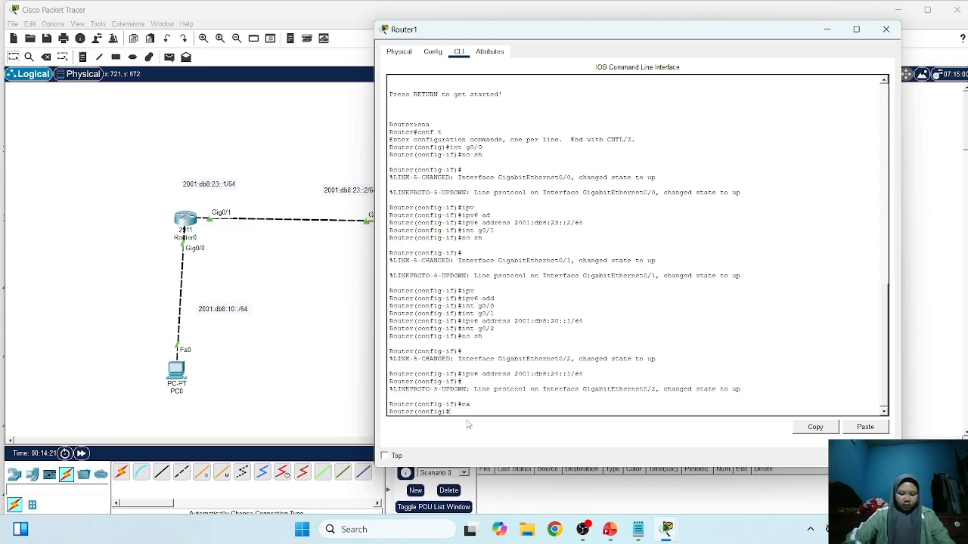
{"action": "type", "text": "ipv"}
{"action": "key", "text": "Tab"}
{"action": "type", "text": "u"}
{"action": "key", "text": "Tab"}
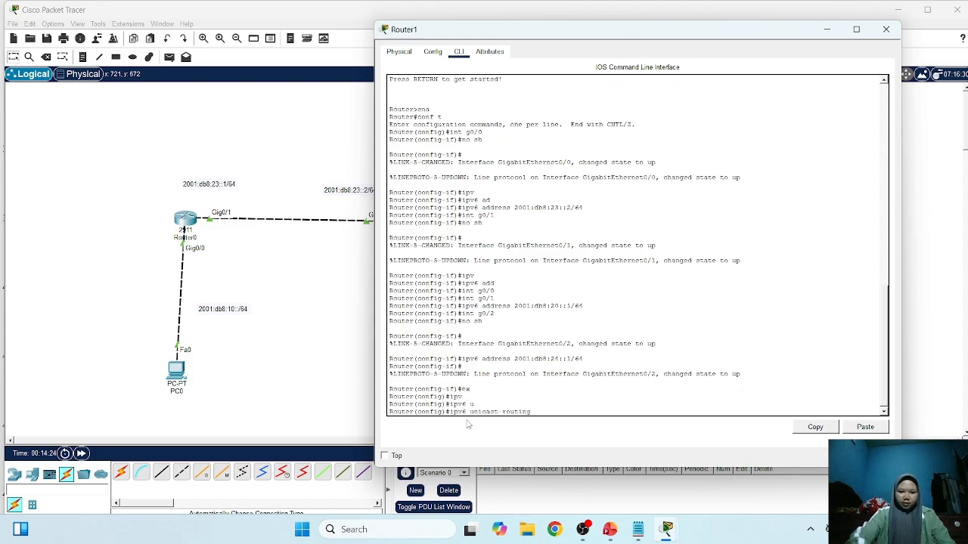
{"action": "key", "text": "Return"}
Enter an ipv6 route command on Router1 for the destination network starting with 2001:db8:23
{"action": "type", "text": "ipv"}
{"action": "key", "text": "Tab"}
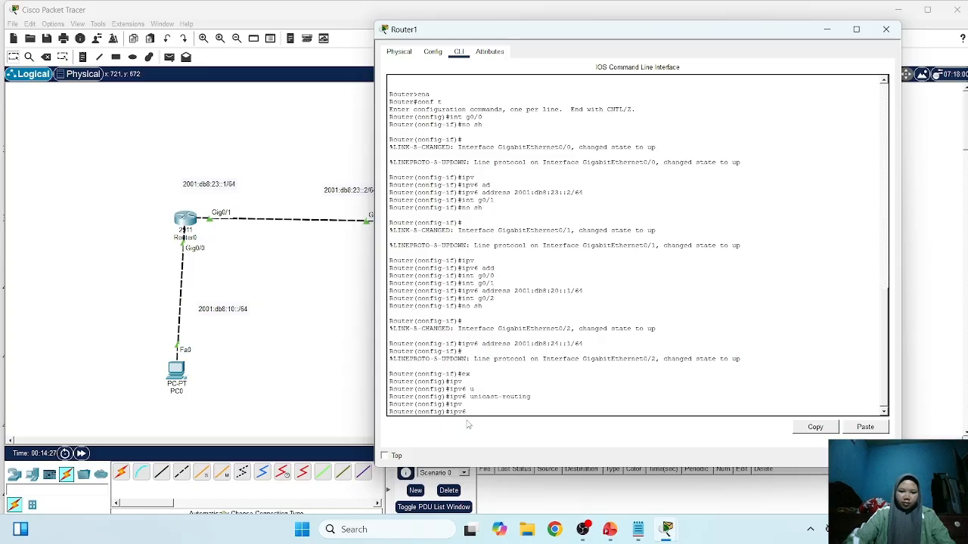
{"action": "type", "text": "route"}
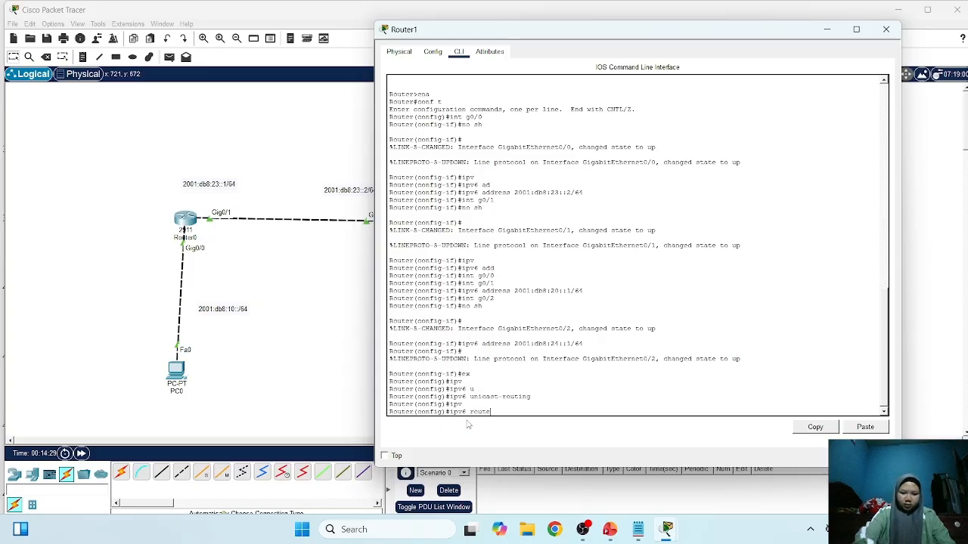
{"action": "type", "text": " 2001:"}
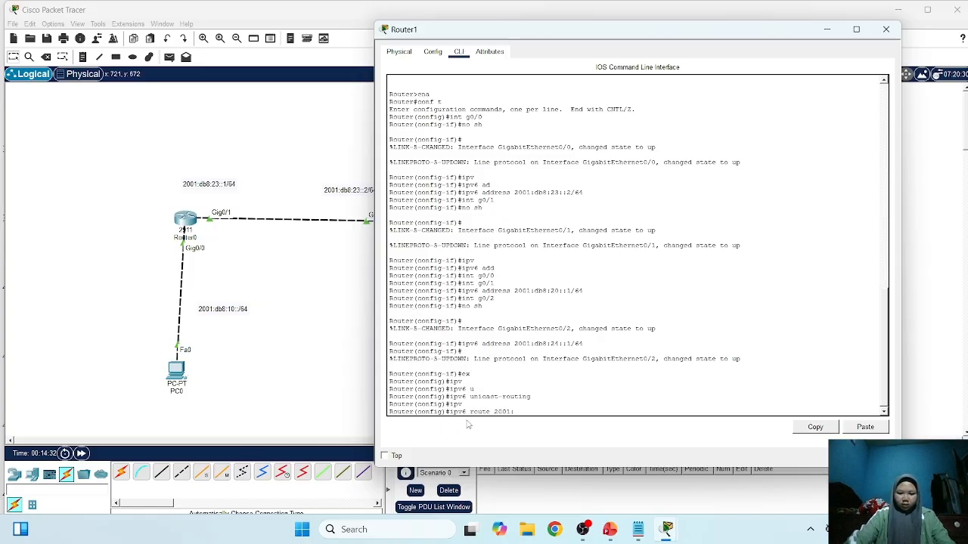
{"action": "type", "text": "db8:"}
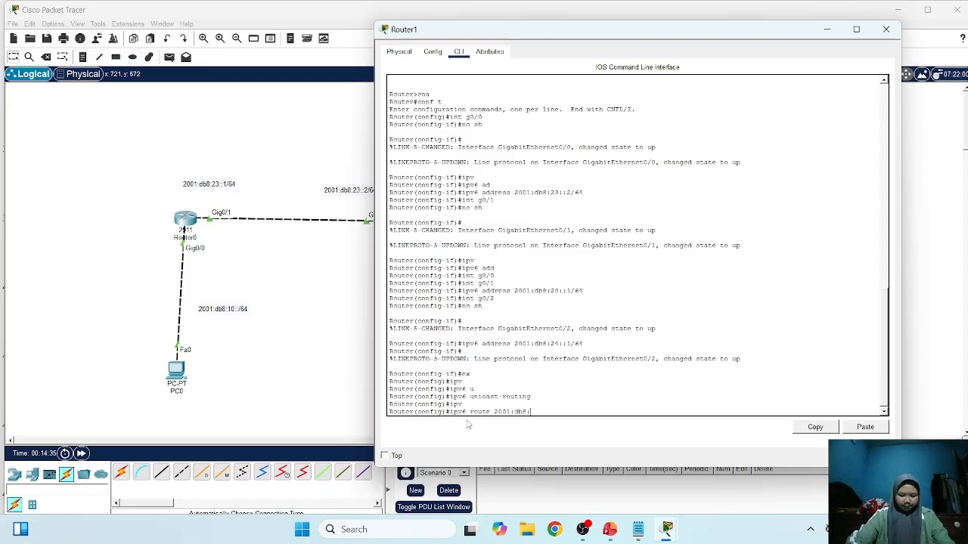
{"action": "type", "text": "23"}
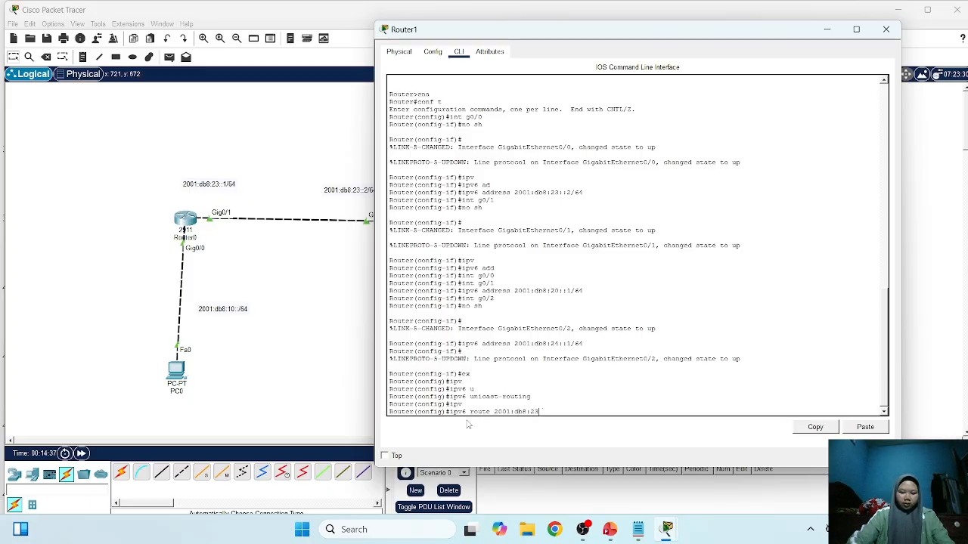
Complete Router1's static IPv6 route for network 2001:db8:23::/64 with next hop 2001:db8:23::1
{"action": "type", "text": "::/64"}
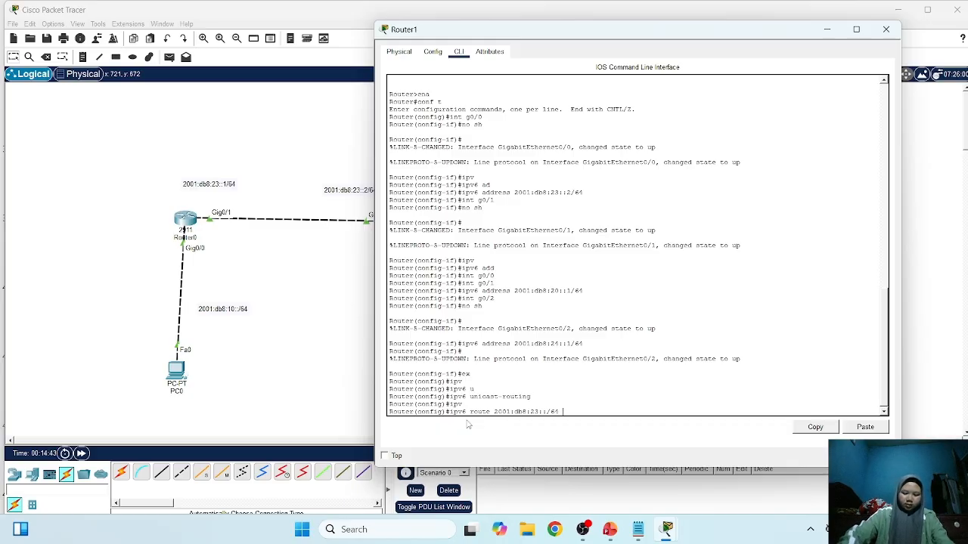
{"action": "type", "text": " 2001"}
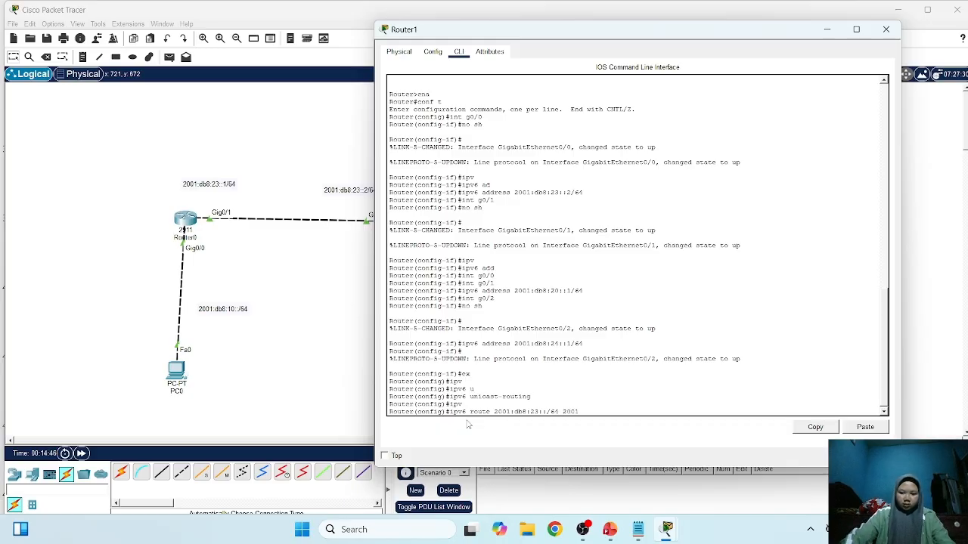
{"action": "type", "text": ":db8:"}
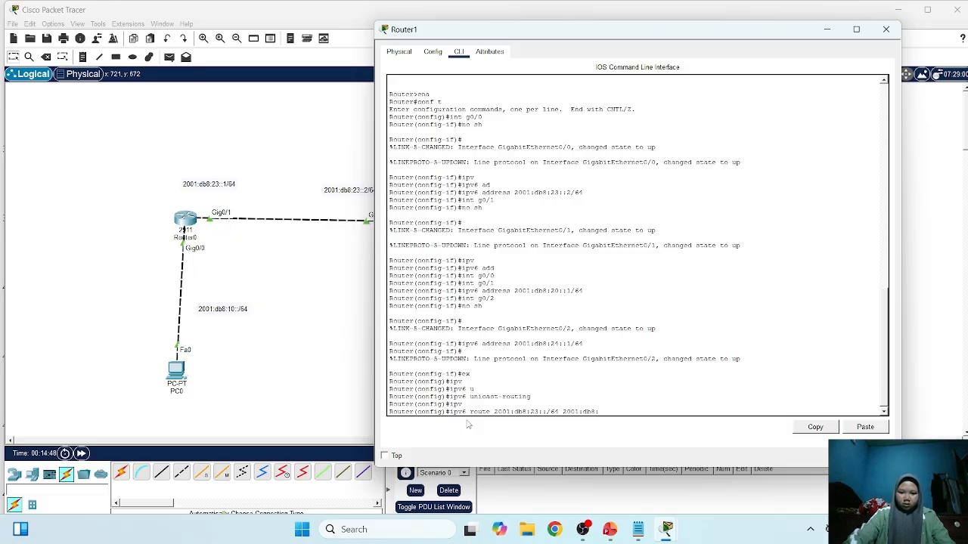
{"action": "type", "text": "23::1"}
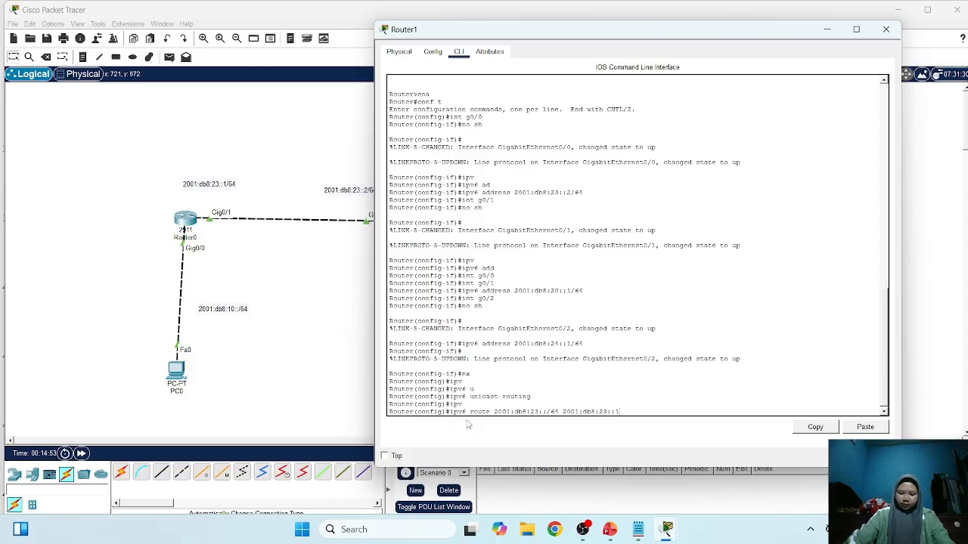
{"action": "key", "text": "Return"}
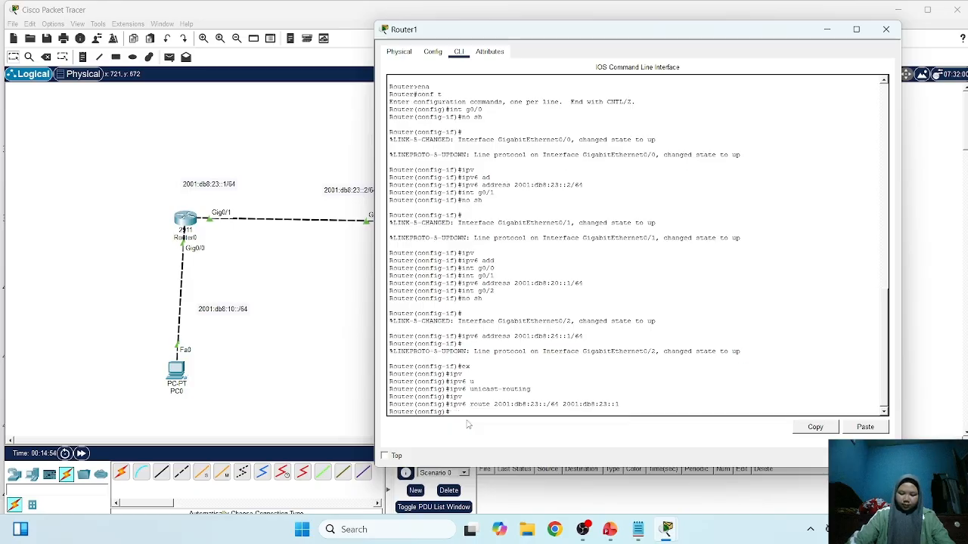
Add a static IPv6 route on Router1 to 2001:db8:10::/64 through next hop 2001:db8:23::1
{"action": "key", "text": "Up"}
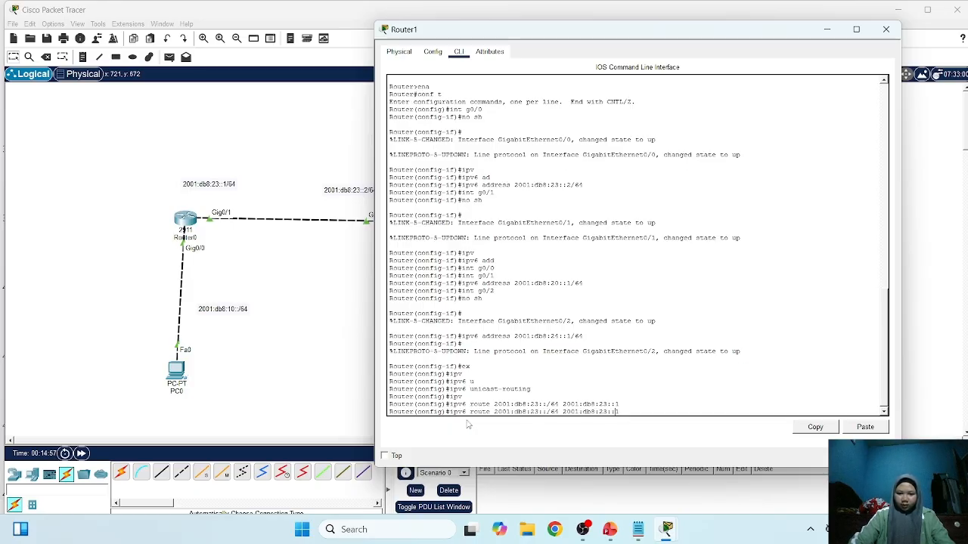
{"action": "key", "text": "BackSpace"}
{"action": "key", "text": "BackSpace"}
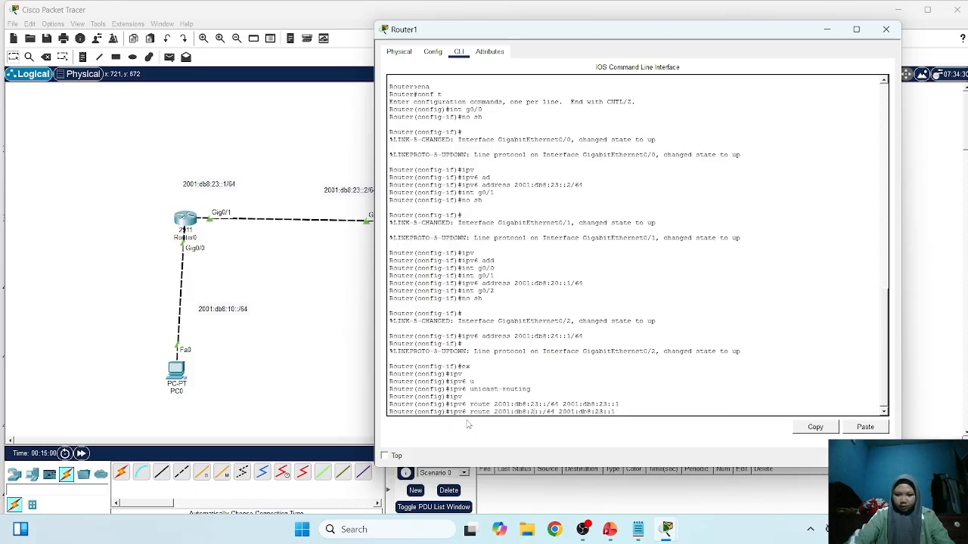
{"action": "type", "text": "10"}
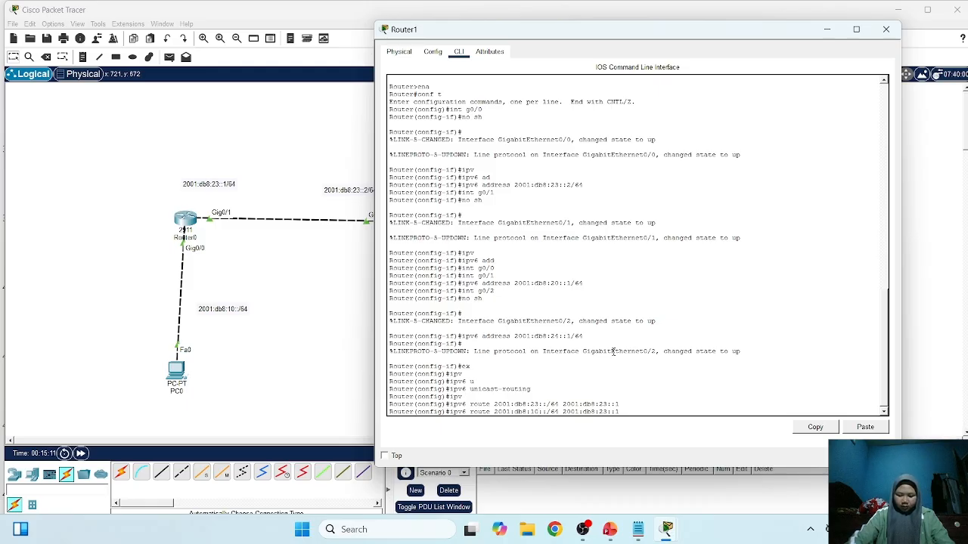
{"action": "key", "text": "Return"}
Add a static IPv6 route on Router1 to 2001:db8:30::/64 through next hop 2001:db8:24::2
{"action": "key", "text": "Up"}
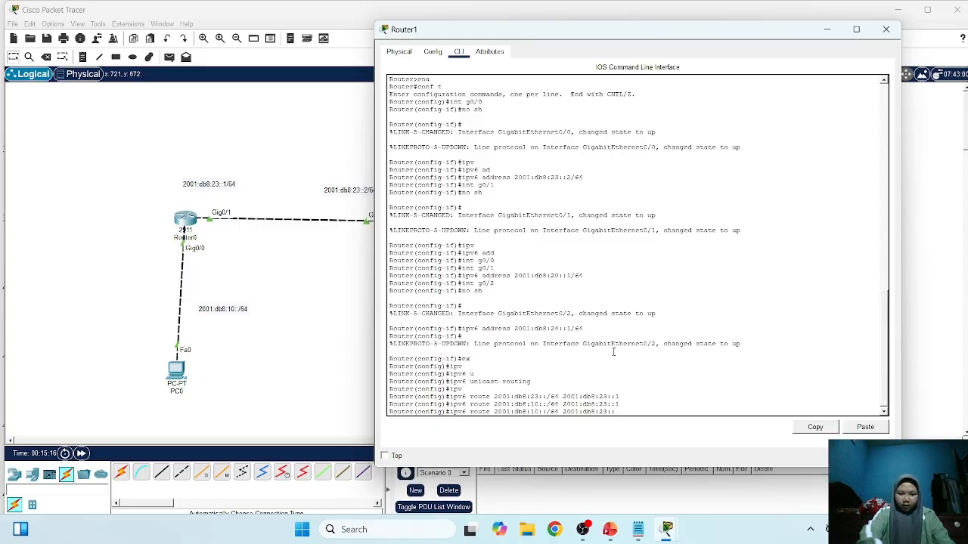
{"action": "key", "text": "BackSpace"}
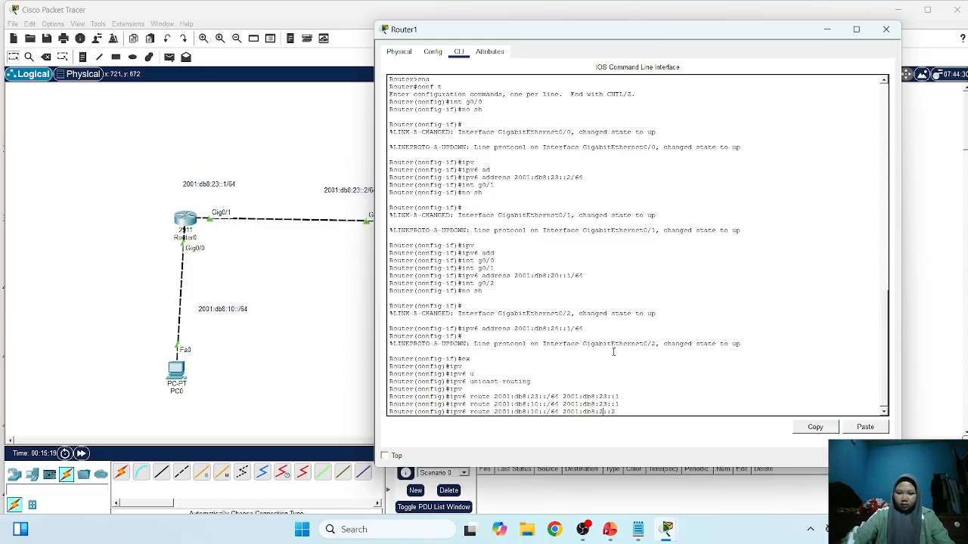
{"action": "type", "text": "4"}
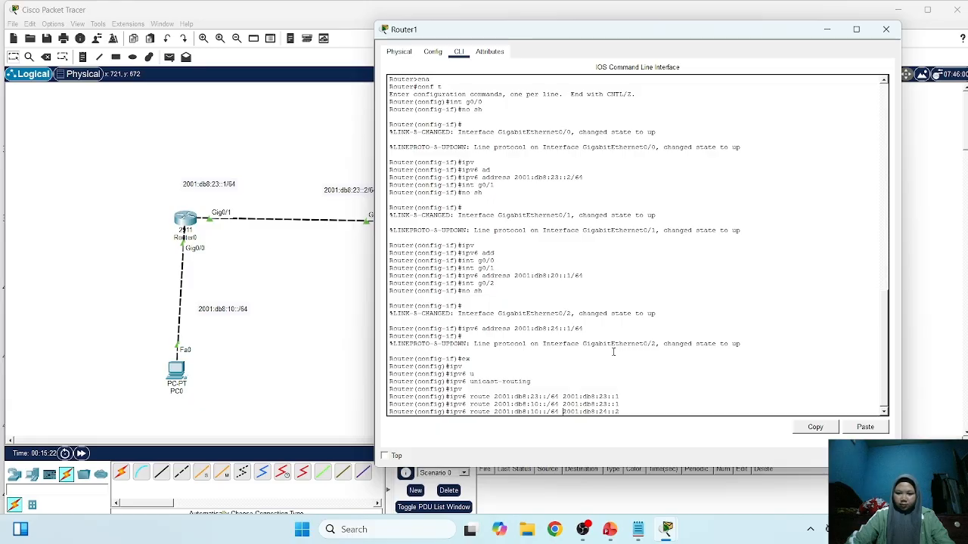
{"action": "key", "text": "BackSpace"}
{"action": "type", "text": "3"}
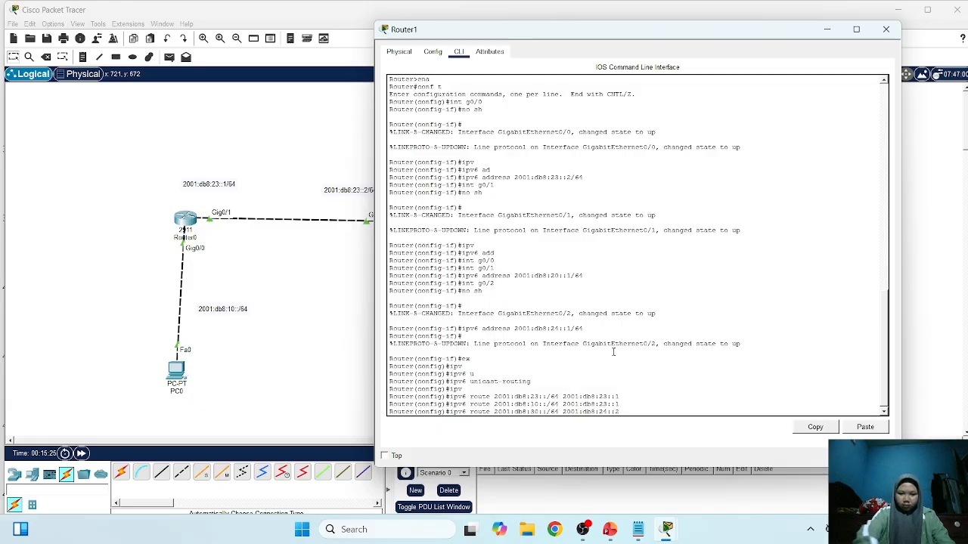
{"action": "key", "text": "Return"}
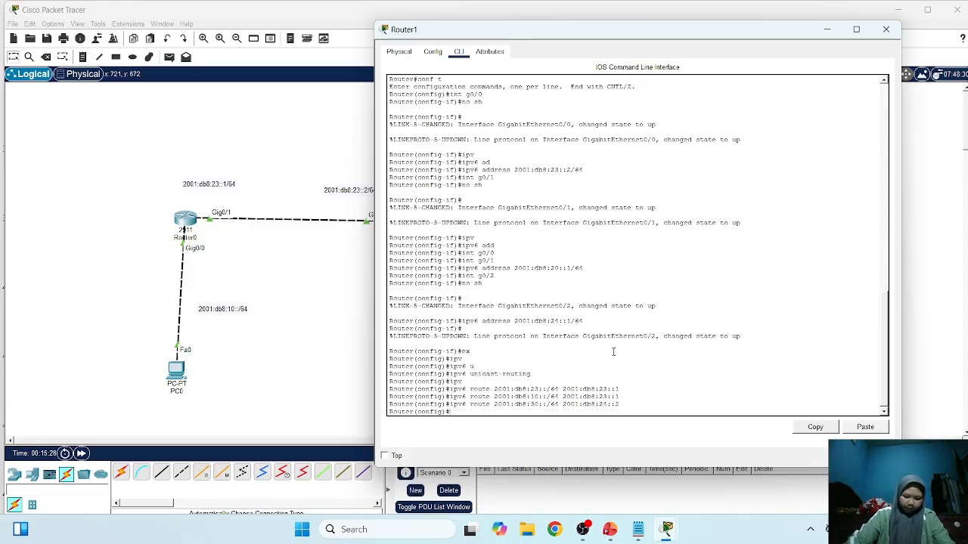
Add a static IPv6 route on Router1 to 2001:db8:24::/64 through next hop 2001:db8:24::2
{"action": "key", "text": "Up"}
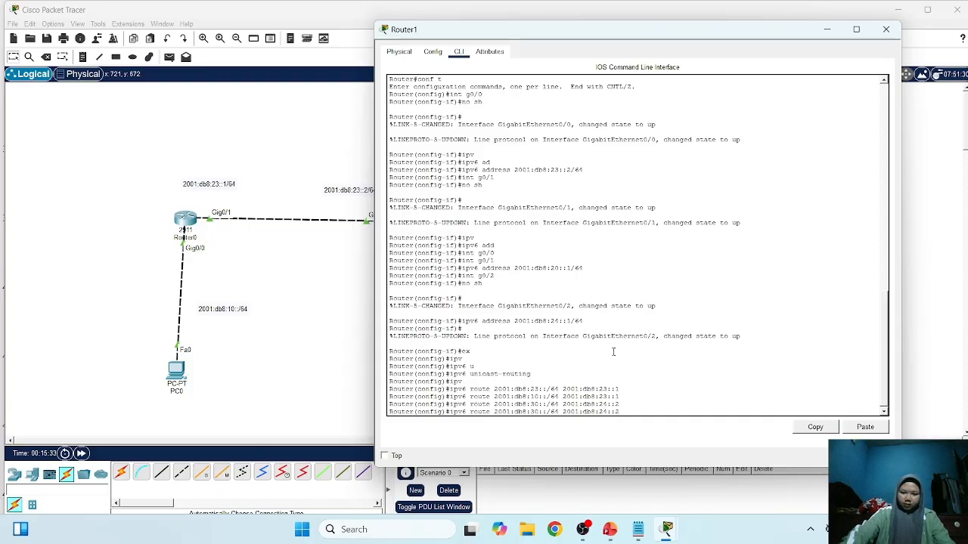
{"action": "key", "text": "BackSpace"}
{"action": "key", "text": "BackSpace"}
{"action": "type", "text": "24"}
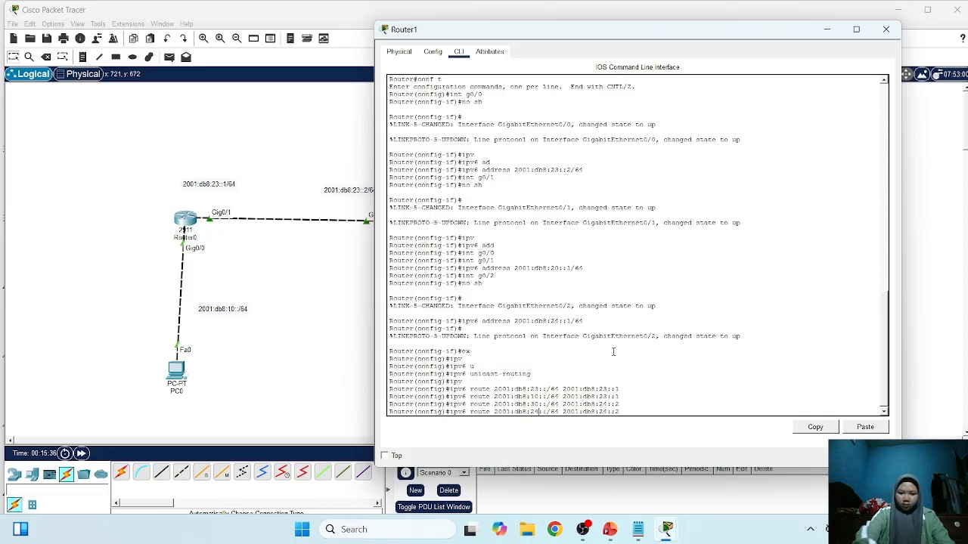
{"action": "key", "text": "Return"}
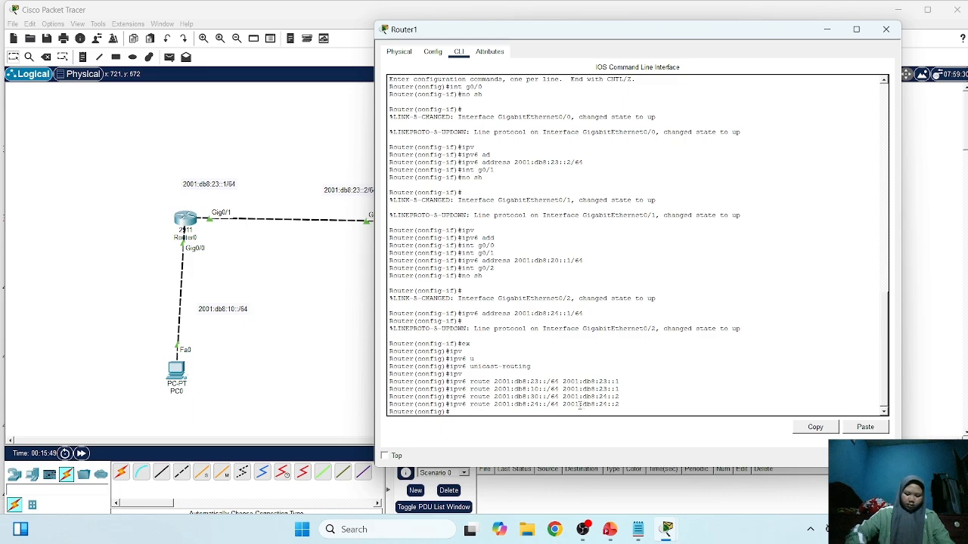
Open Router2's command line, exit interface configuration and enable IPv6 unicast routing
{"action": "left_click", "coordinate": [360, 377]}
{"action": "left_click", "coordinate": [630, 224]}
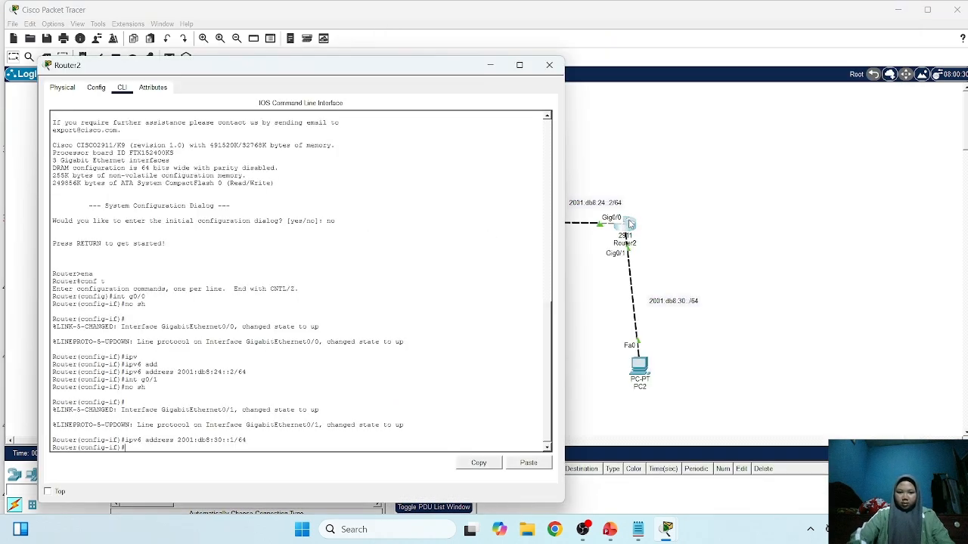
{"action": "left_click_drag", "start_coordinate": [402, 72], "coordinate": [611, 65]}
{"action": "type", "text": "ex"}
{"action": "key", "text": "Return"}
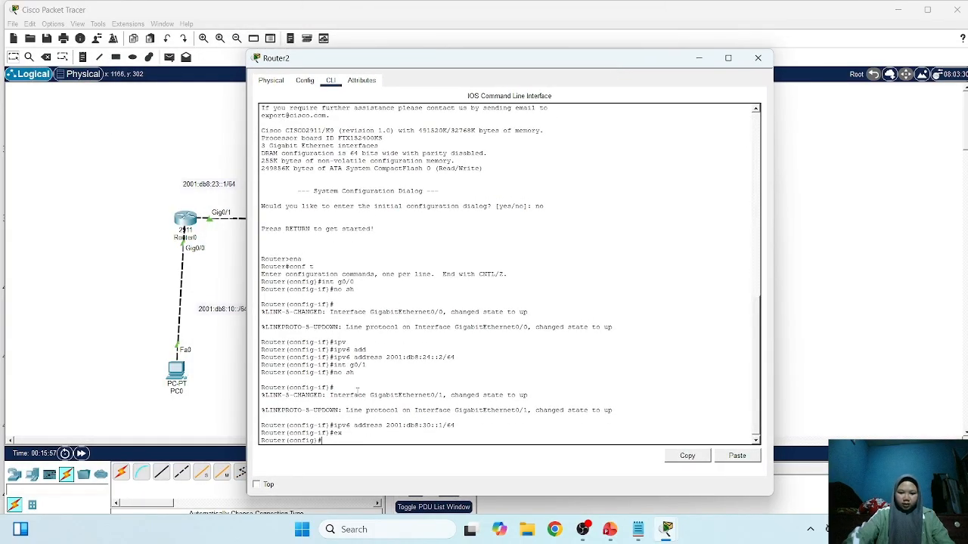
{"action": "type", "text": "ipv"}
{"action": "key", "text": "Tab"}
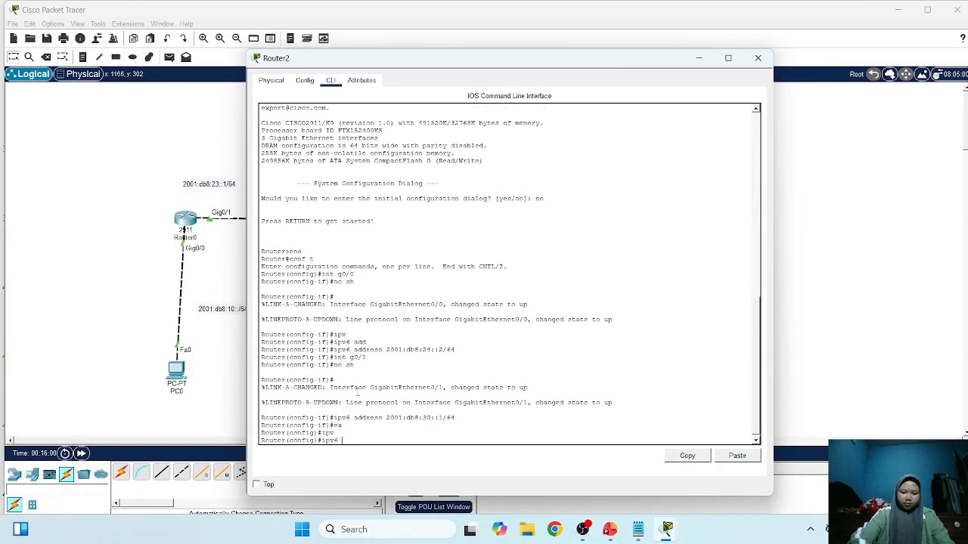
{"action": "type", "text": "u"}
{"action": "key", "text": "Tab"}
{"action": "key", "text": "Return"}
Add a static IPv6 route on Router2 for 2001:db8:24::2/64 through next hop 2001:db8:24::1
{"action": "type", "text": "ig)#i"}
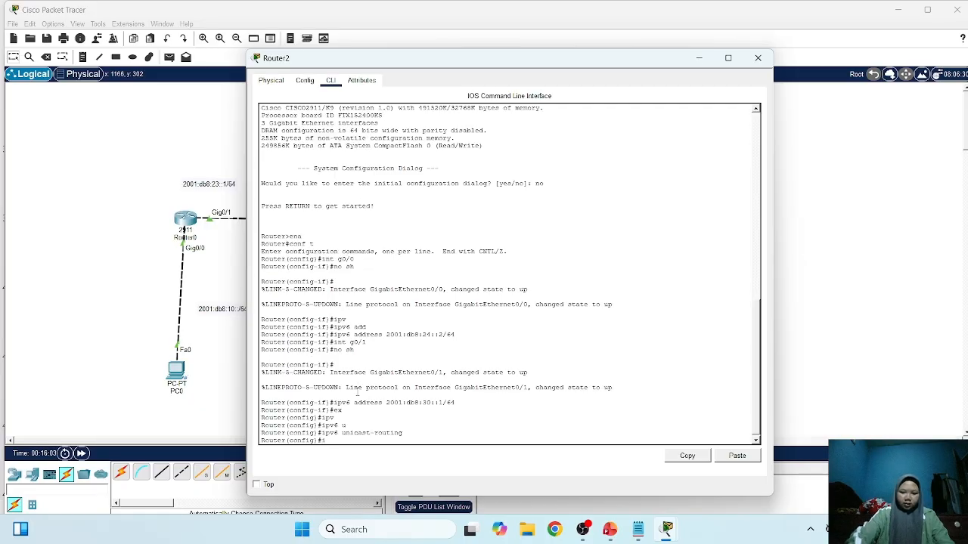
{"action": "type", "text": "pv"}
{"action": "key", "text": "Tab"}
{"action": "type", "text": "rout"}
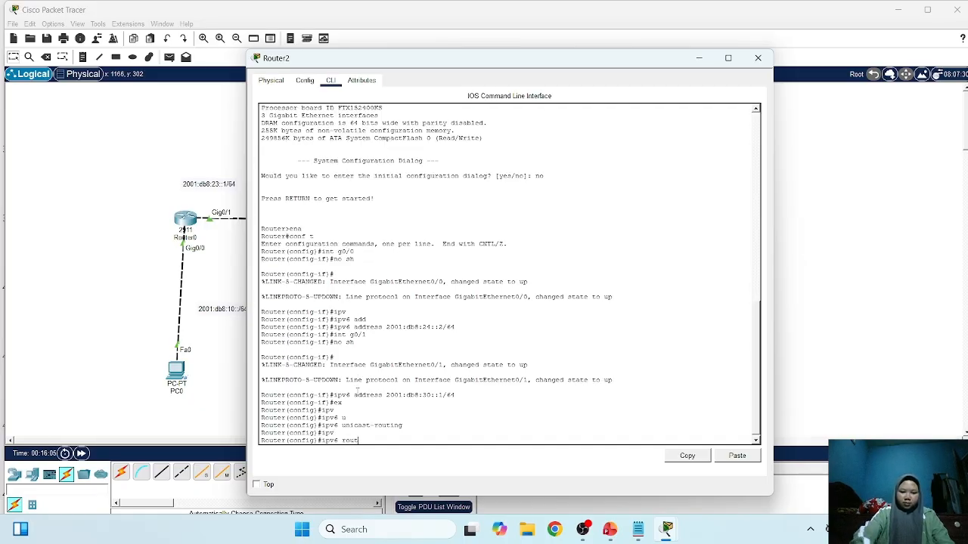
{"action": "type", "text": "e 2001:"}
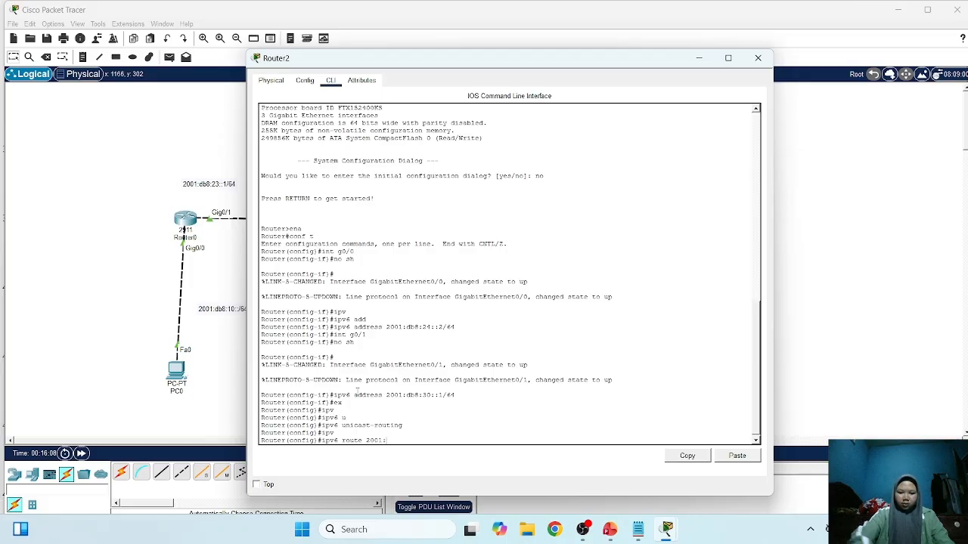
{"action": "type", "text": "db8"}
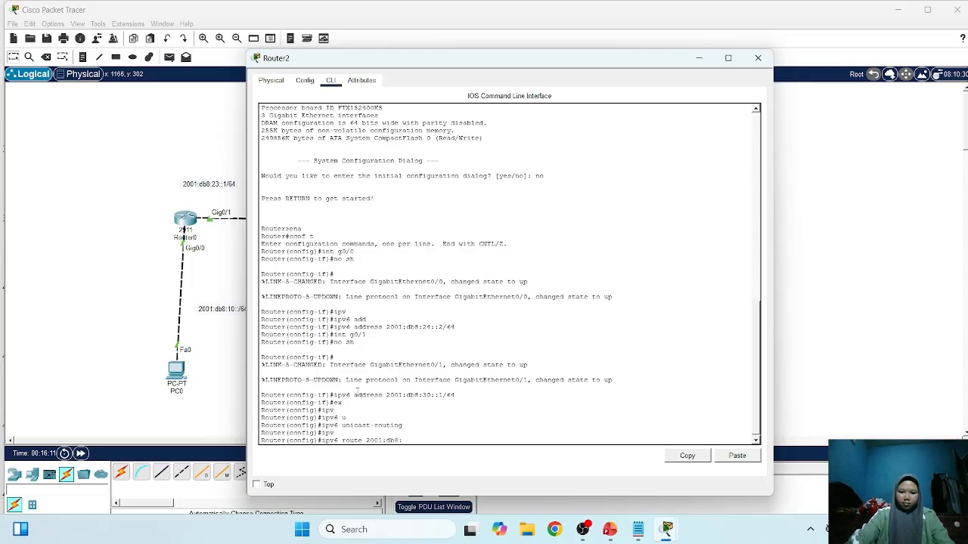
{"action": "type", "text": "::"}
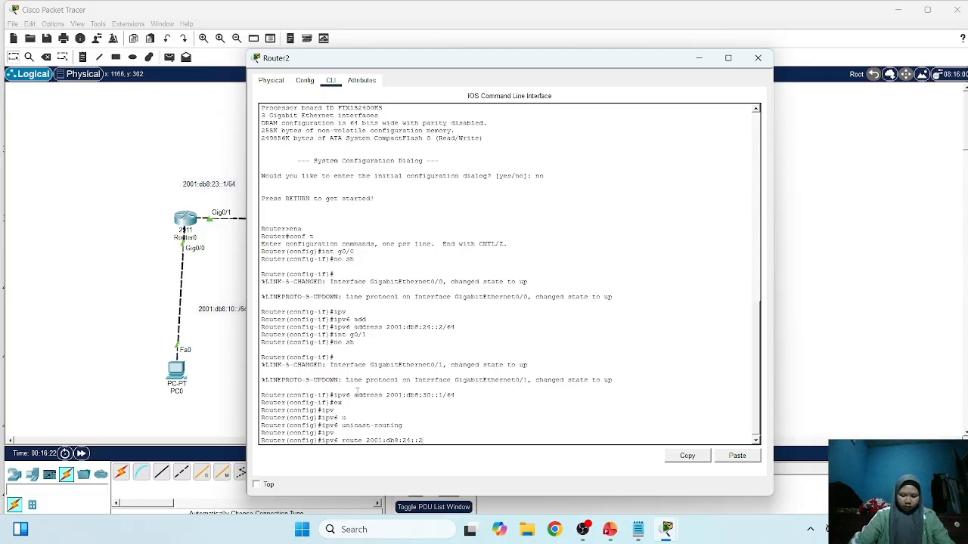
{"action": "type", "text": "24::2/64"}
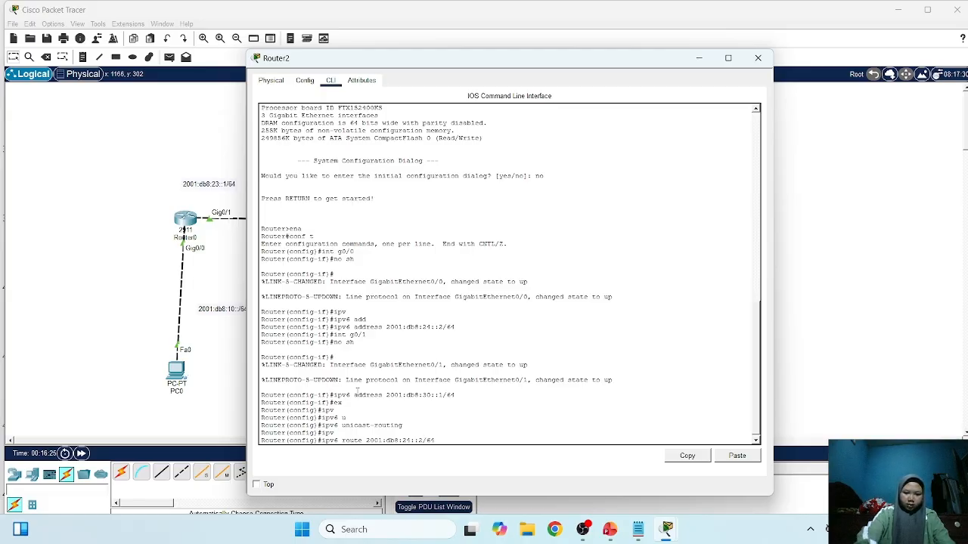
{"action": "type", "text": " 2001"}
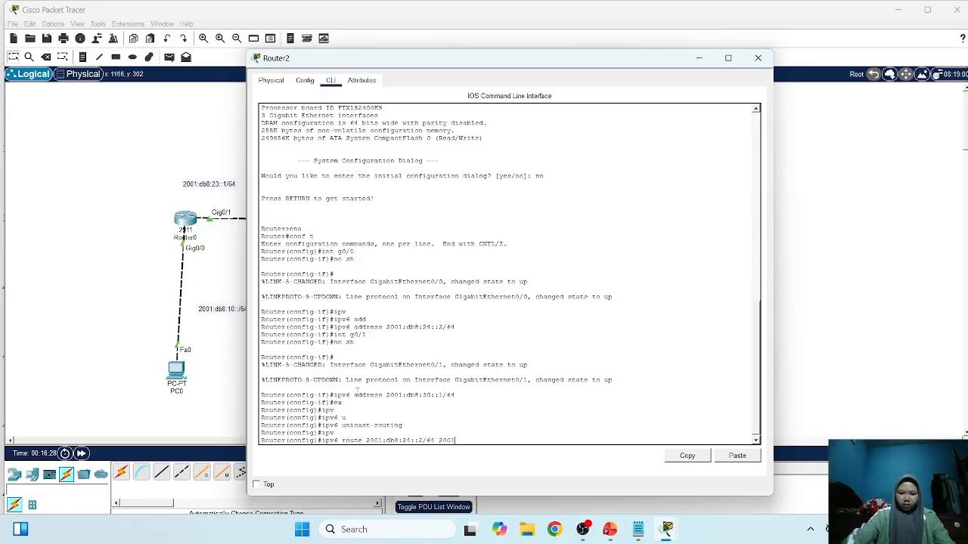
{"action": "type", "text": ":db8:24::1"}
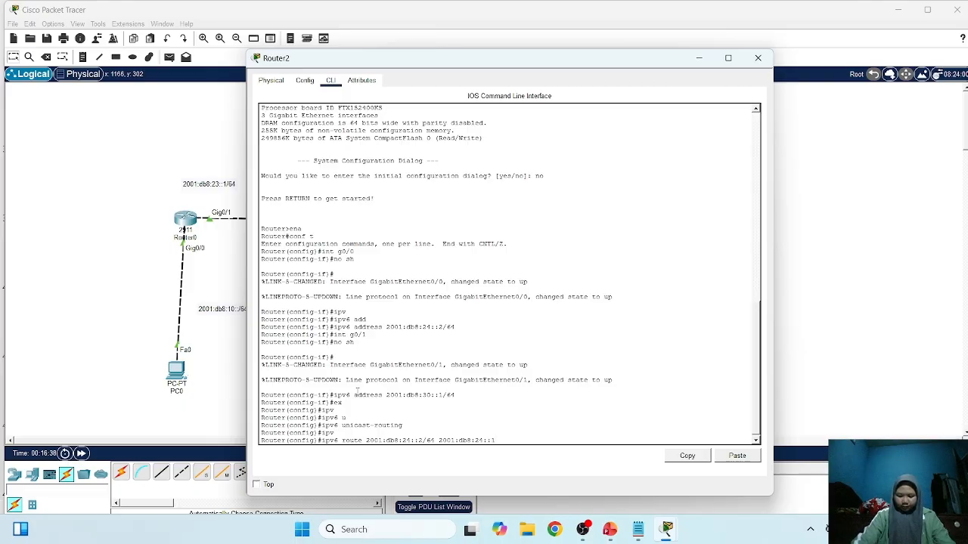
{"action": "key", "text": "Return"}
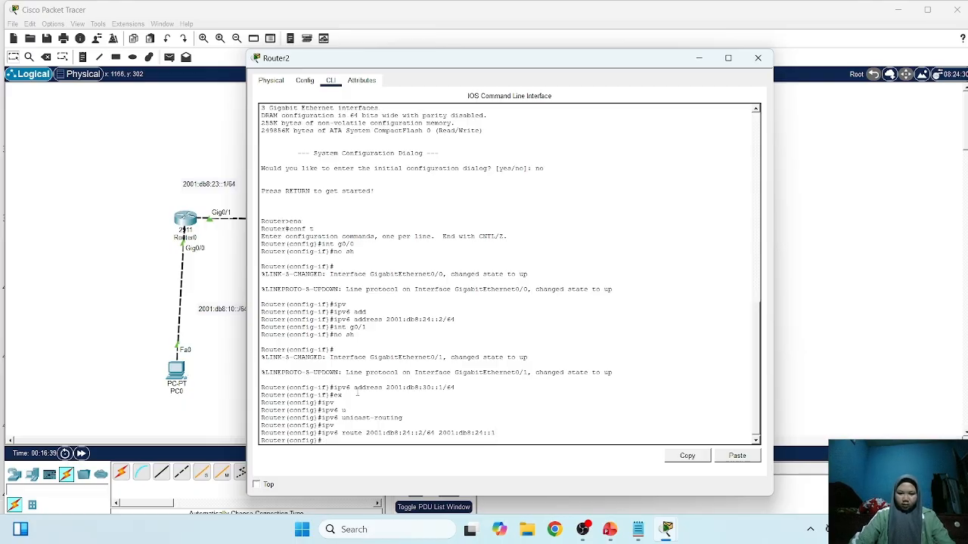
Add a static IPv6 route on Router2 to 2001:db8:10::/64 through next hop 2001:db8:24::1
{"action": "key", "text": "Up"}
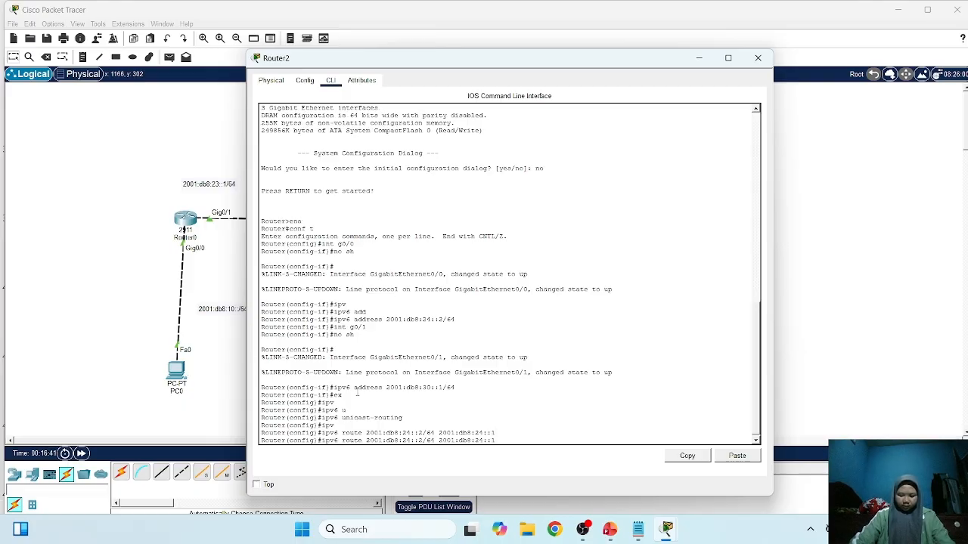
{"action": "key", "text": "BackSpace"}
{"action": "key", "text": "BackSpace"}
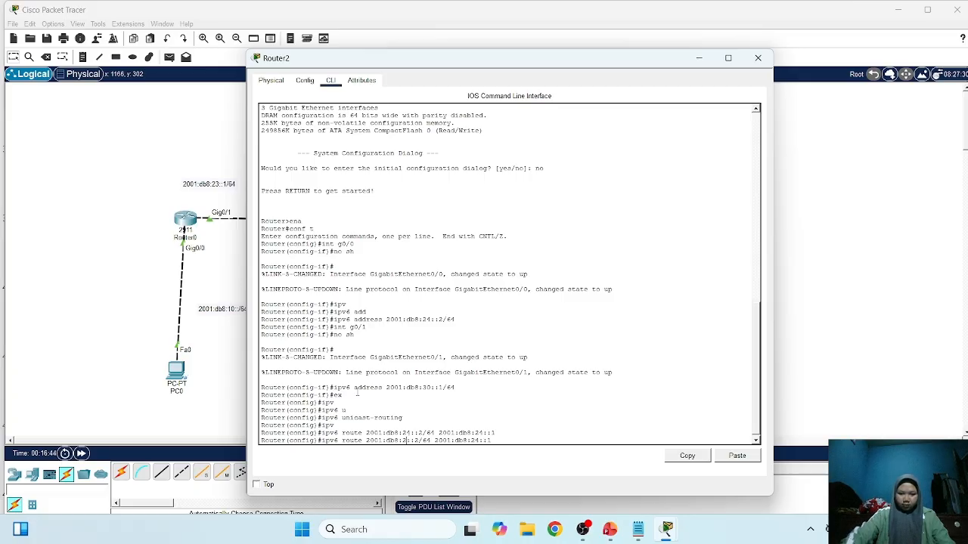
{"action": "type", "text": "10"}
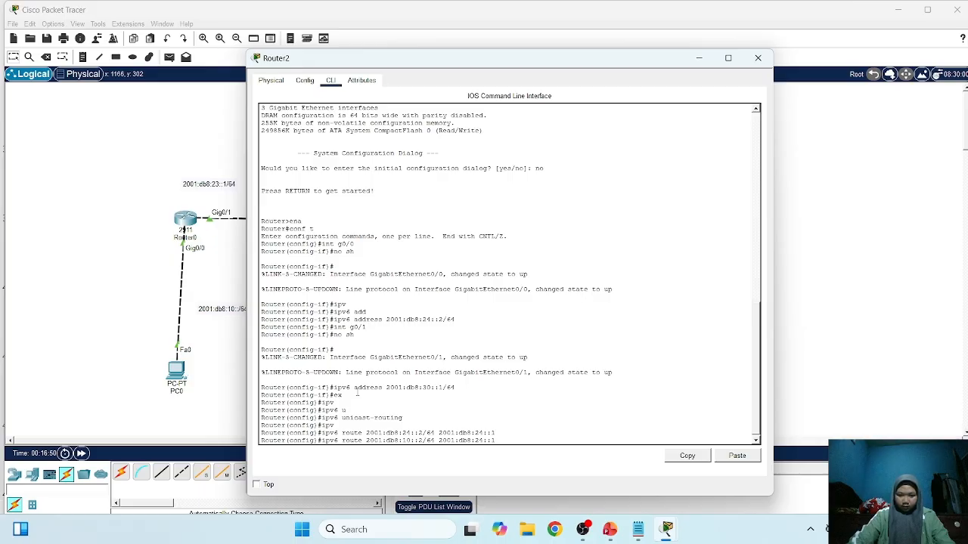
{"action": "key", "text": "BackSpace"}
{"action": "key", "text": "Return"}
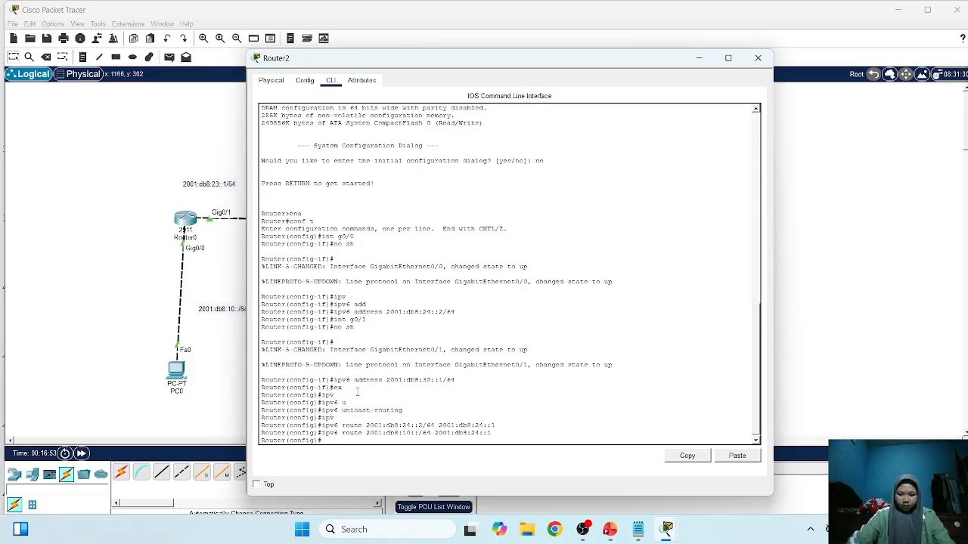
Add a static IPv6 route on Router2 to 2001:db8:20::/64 through next hop 2001:db8:24::1
{"action": "key", "text": "Up"}
{"action": "key", "text": "Left"}
{"action": "key", "text": "Left"}
{"action": "key", "text": "Left"}
{"action": "key", "text": "Left"}
{"action": "key", "text": "Left"}
{"action": "key", "text": "Left"}
{"action": "key", "text": "Left"}
{"action": "key", "text": "Left"}
{"action": "key", "text": "Left"}
{"action": "key", "text": "Left"}
{"action": "key", "text": "Left"}
{"action": "key", "text": "Left"}
{"action": "key", "text": "Left"}
{"action": "key", "text": "Left"}
{"action": "key", "text": "Left"}
{"action": "key", "text": "Left"}
{"action": "key", "text": "Left"}
{"action": "key", "text": "Left"}
{"action": "key", "text": "Left"}
{"action": "key", "text": "Left"}
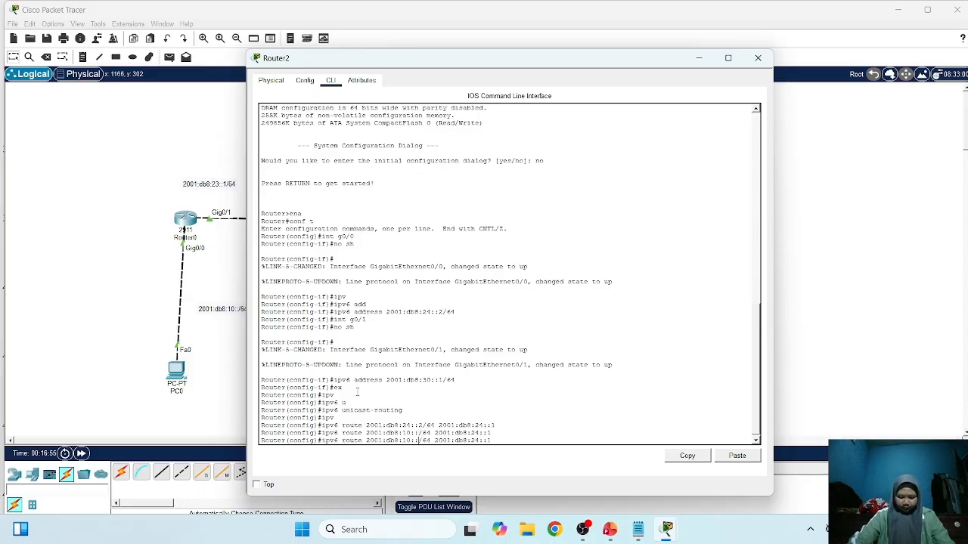
{"action": "key", "text": "BackSpace"}
{"action": "type", "text": "2"}
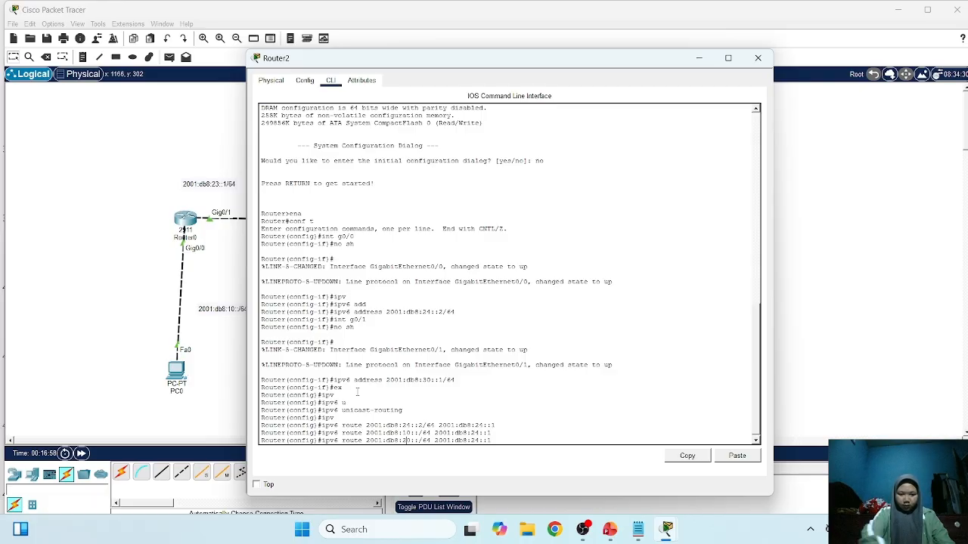
{"action": "key", "text": "Return"}
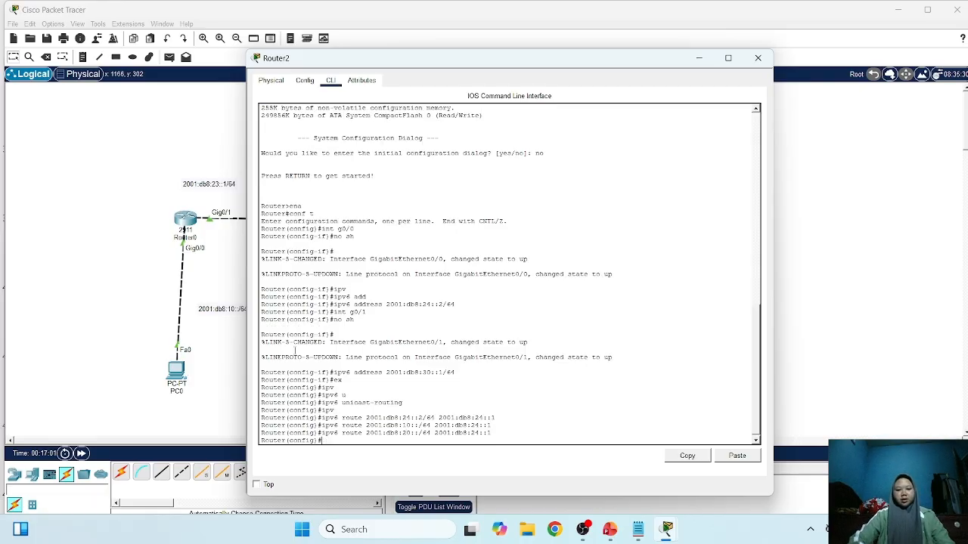
Display the IPv6 routing table on Router2 with do sh ipv6 route
{"action": "left_click", "coordinate": [216, 367]}
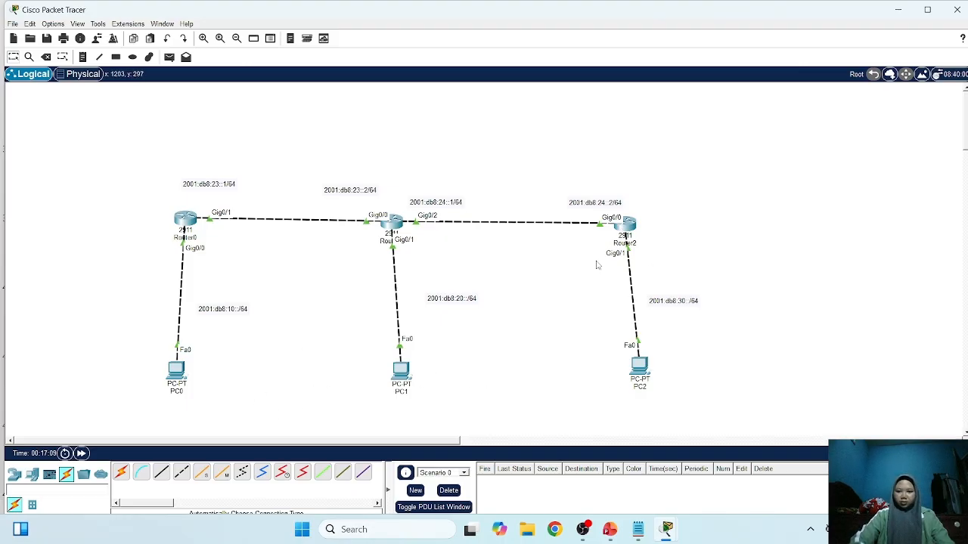
{"action": "left_click", "coordinate": [625, 224]}
{"action": "type", "text": "d"}
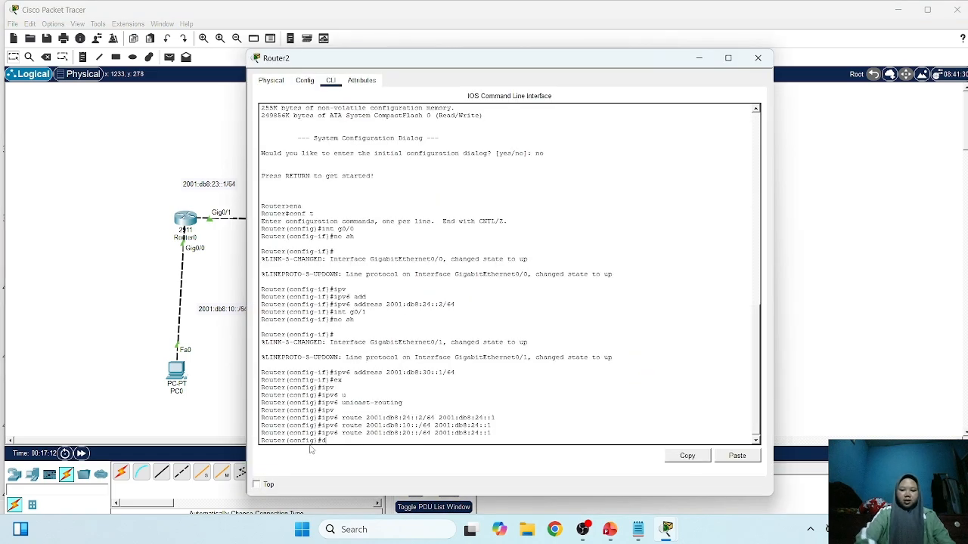
{"action": "type", "text": "o sh ipv6"}
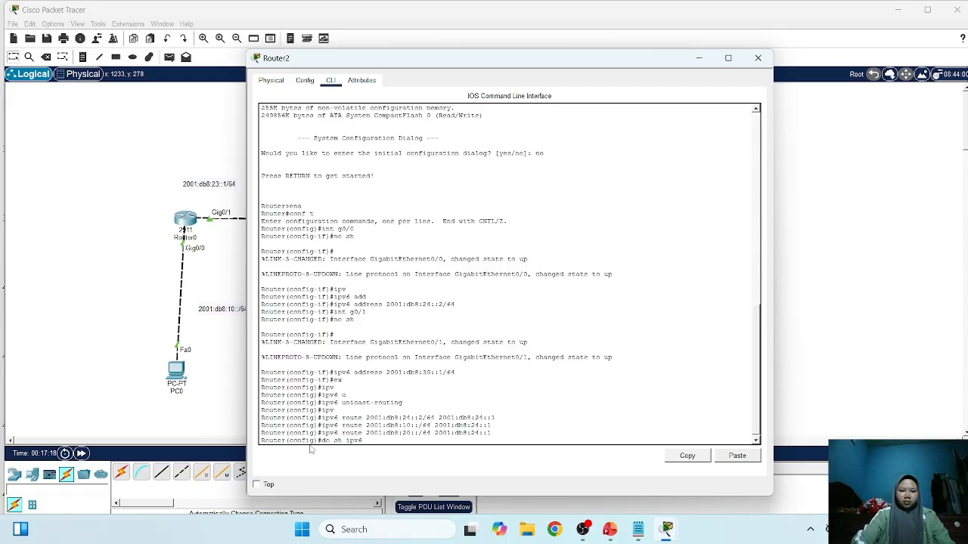
{"action": "type", "text": " route"}
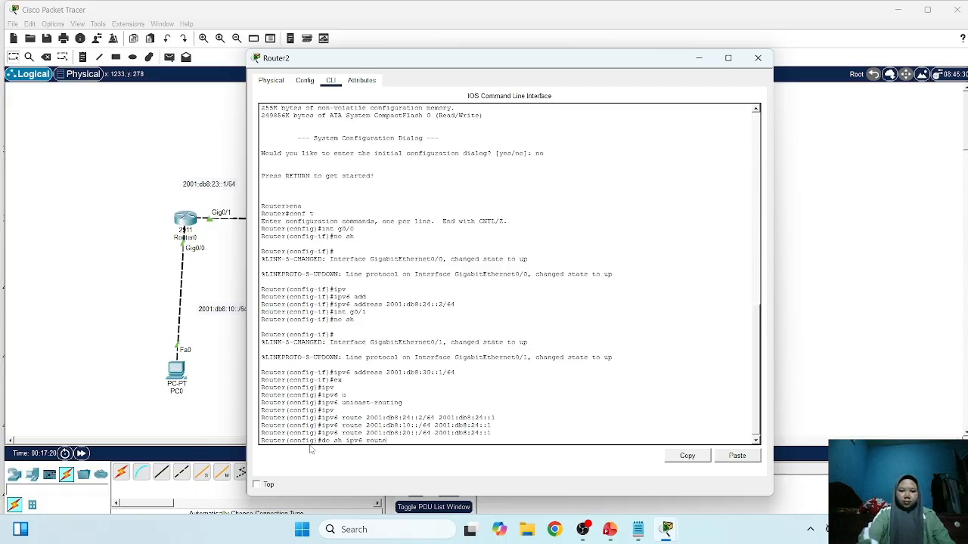
{"action": "key", "text": "Return"}
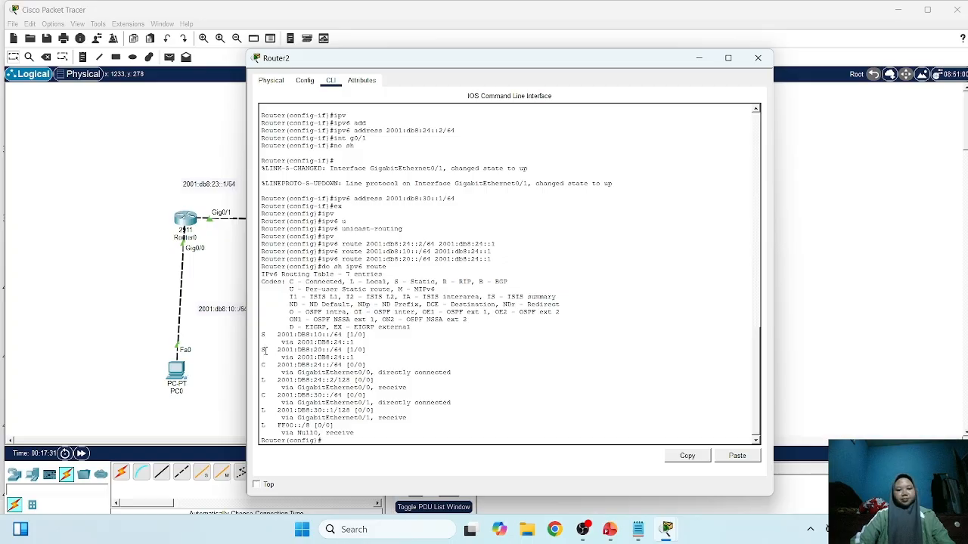
Display the IPv6 routing table on Router1 with do sh ipv6 route
{"action": "left_click", "coordinate": [236, 351]}
{"action": "left_click", "coordinate": [394, 225]}
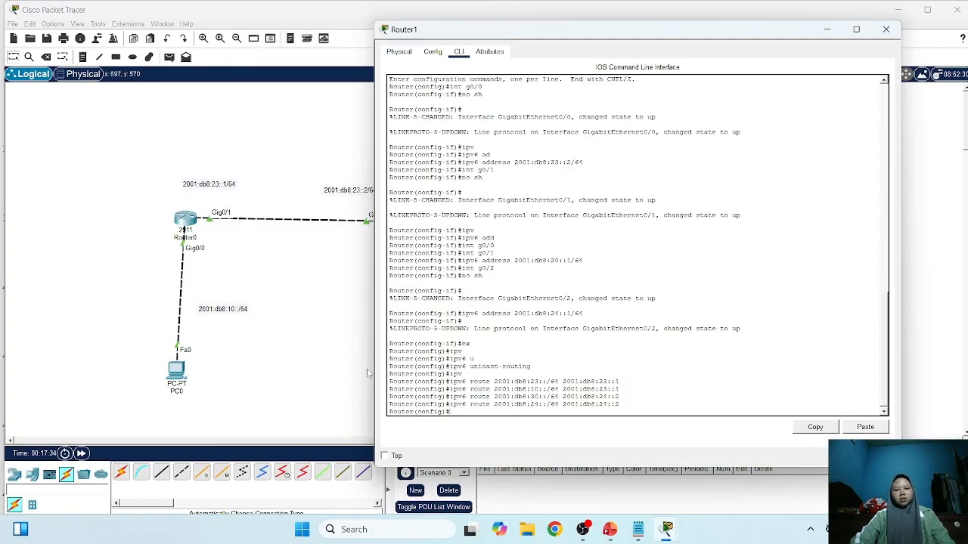
{"action": "type", "text": "do sh "}
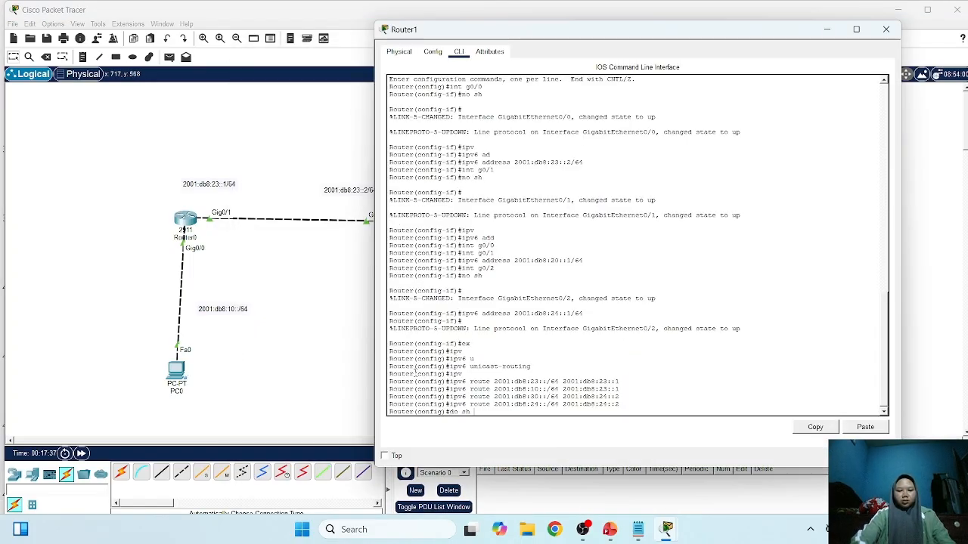
{"action": "type", "text": "ipv6 rout"}
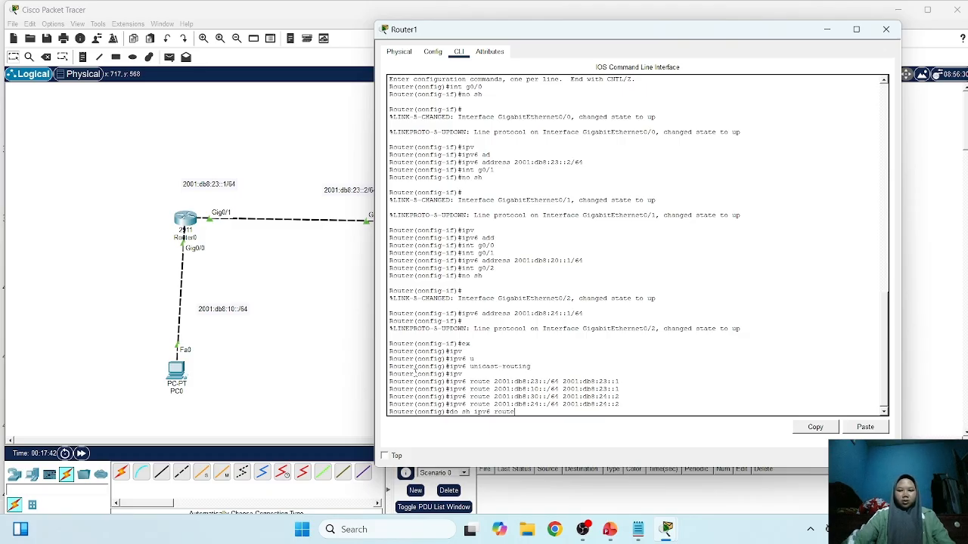
{"action": "type", "text": "e"}
{"action": "key", "text": "Return"}
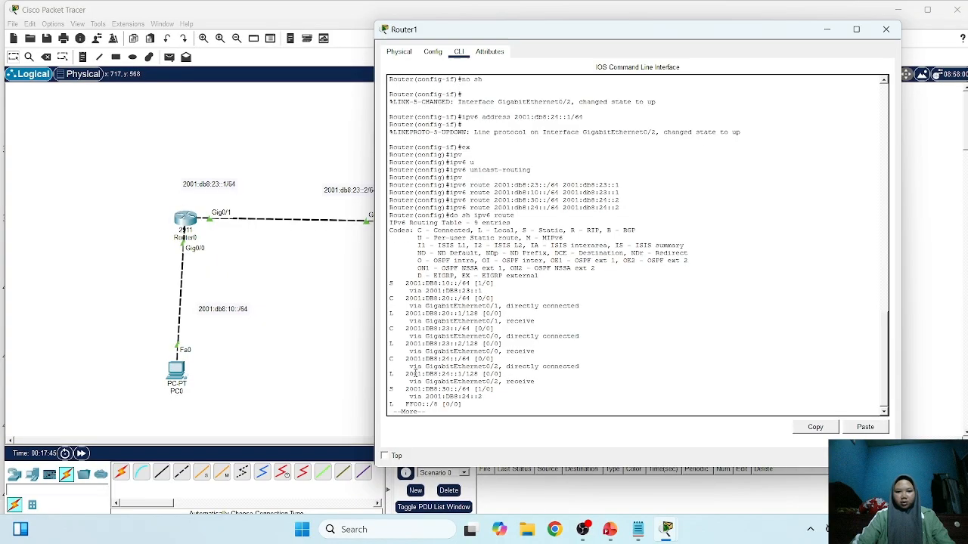
Display the IPv6 routing table on Router0 with do sh ipv6 route
{"action": "left_click", "coordinate": [190, 222]}
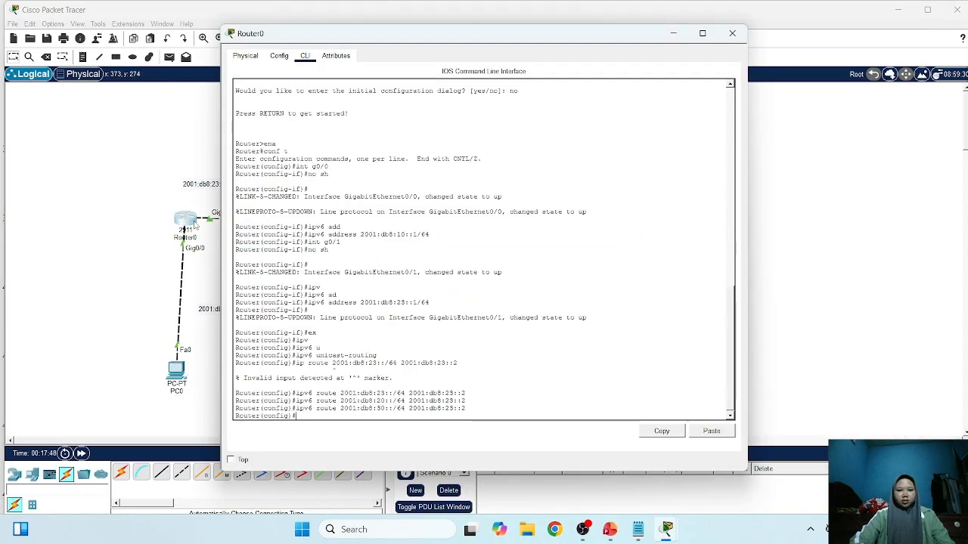
{"action": "type", "text": "do sh"}
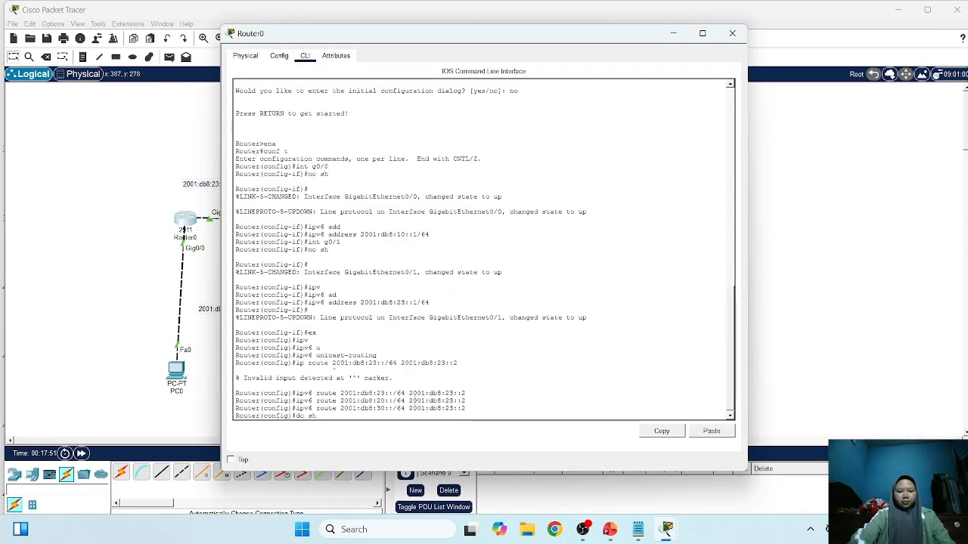
{"action": "type", "text": " ipv6 route"}
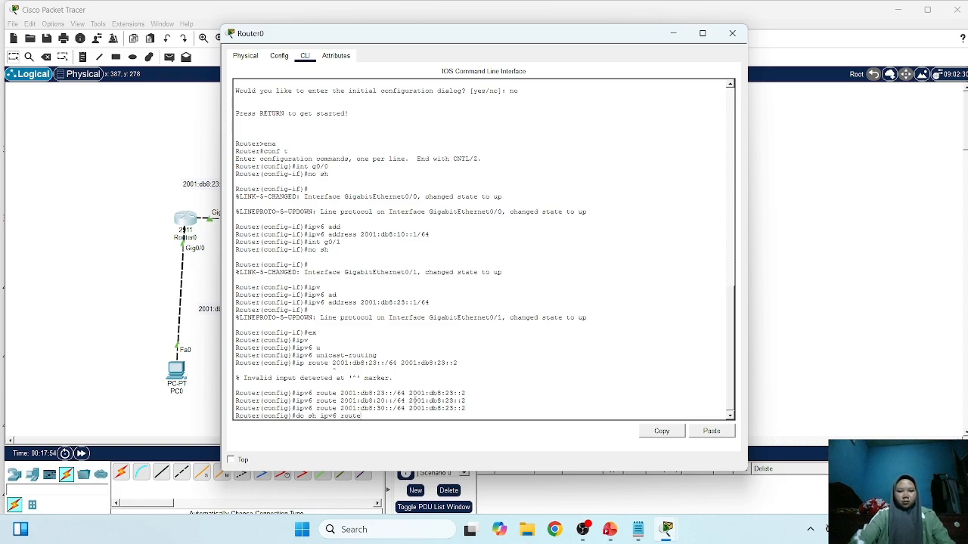
{"action": "key", "text": "Return"}
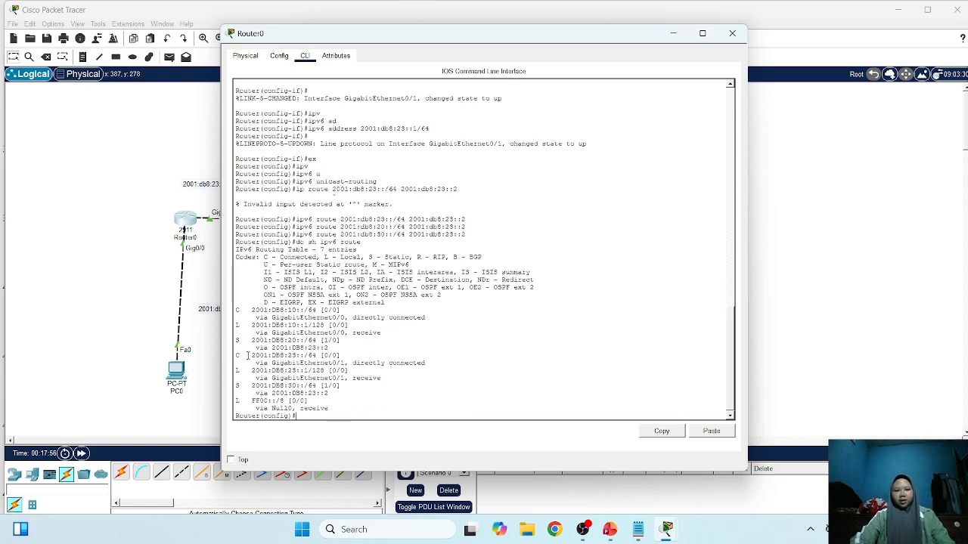
Send simple test PDUs from PC0 to PC1 and from PC1 to PC2
{"action": "left_click", "coordinate": [153, 226]}
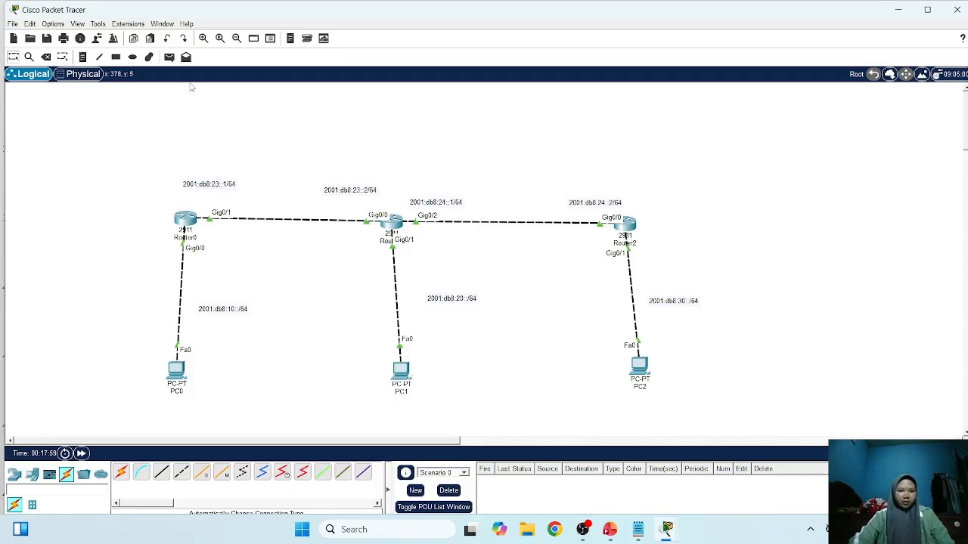
{"action": "left_click", "coordinate": [169, 57]}
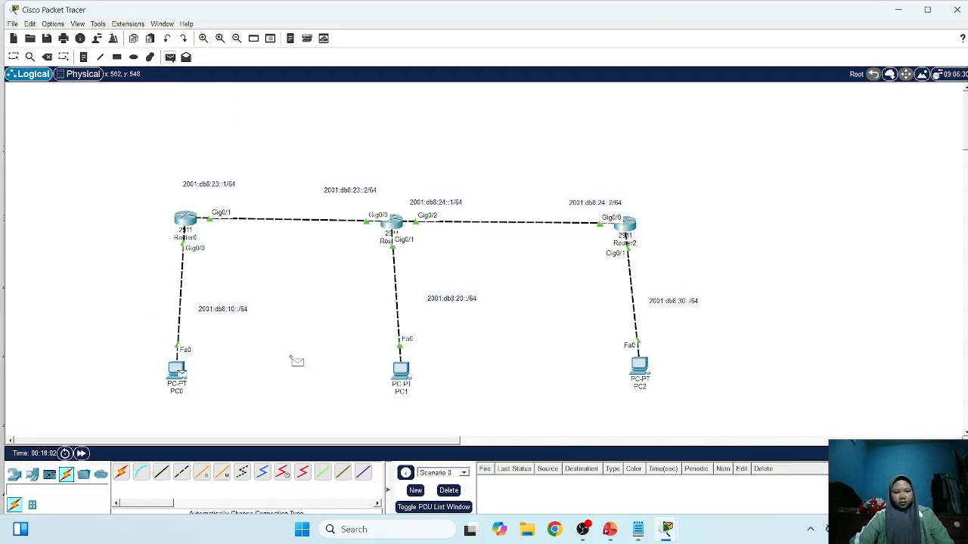
{"action": "left_click", "coordinate": [399, 369]}
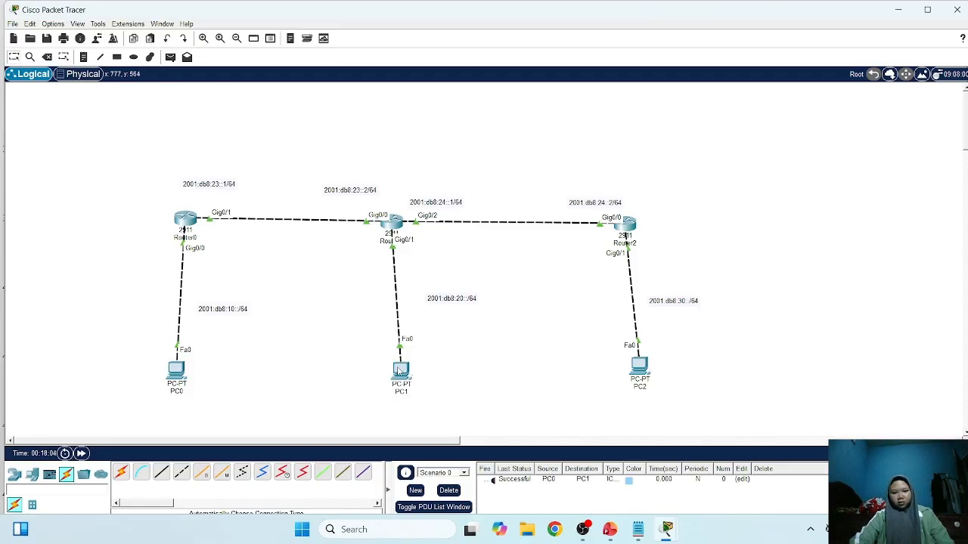
{"action": "left_click", "coordinate": [169, 56]}
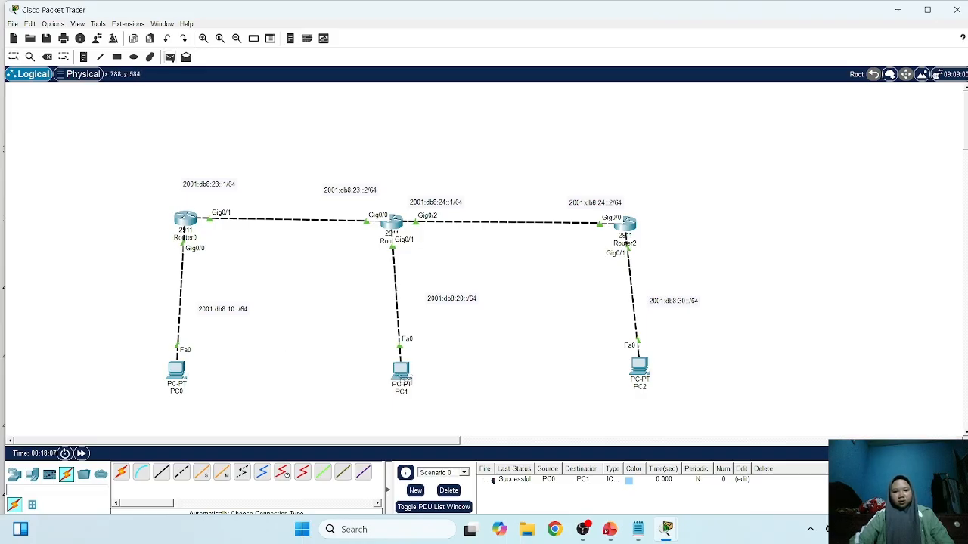
{"action": "left_click", "coordinate": [400, 372]}
{"action": "left_click", "coordinate": [639, 365]}
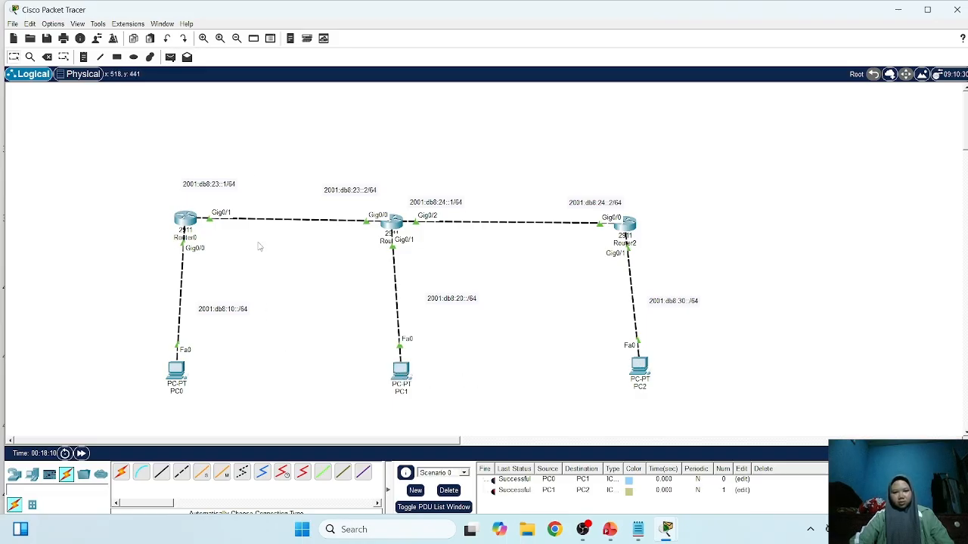
Send a simple test PDU from PC0 to PC2
{"action": "left_click", "coordinate": [169, 57]}
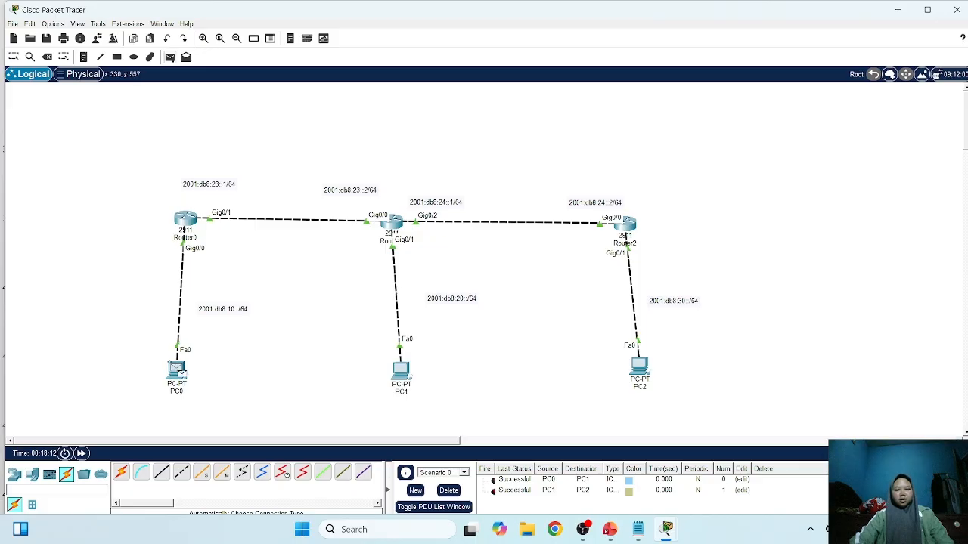
{"action": "left_click", "coordinate": [178, 368]}
{"action": "left_click", "coordinate": [639, 366]}
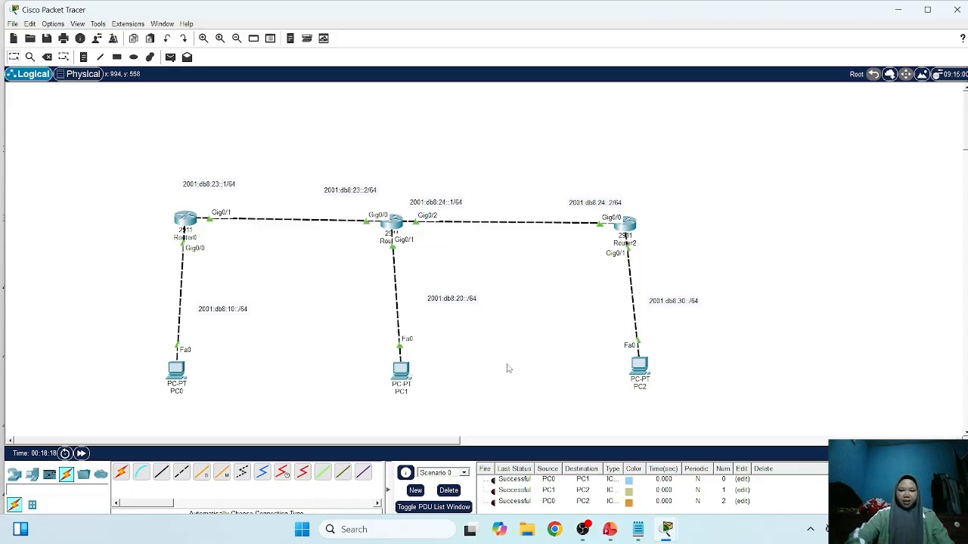
Ping 2001:db8:10::1 from PC2's Command Prompt and return to the topology
{"action": "left_click", "coordinate": [639, 367]}
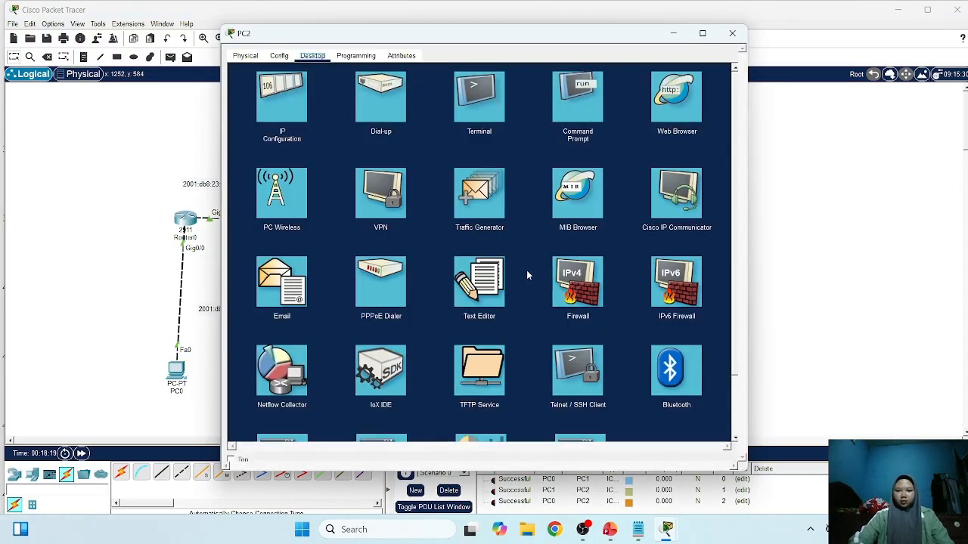
{"action": "left_click", "coordinate": [579, 97]}
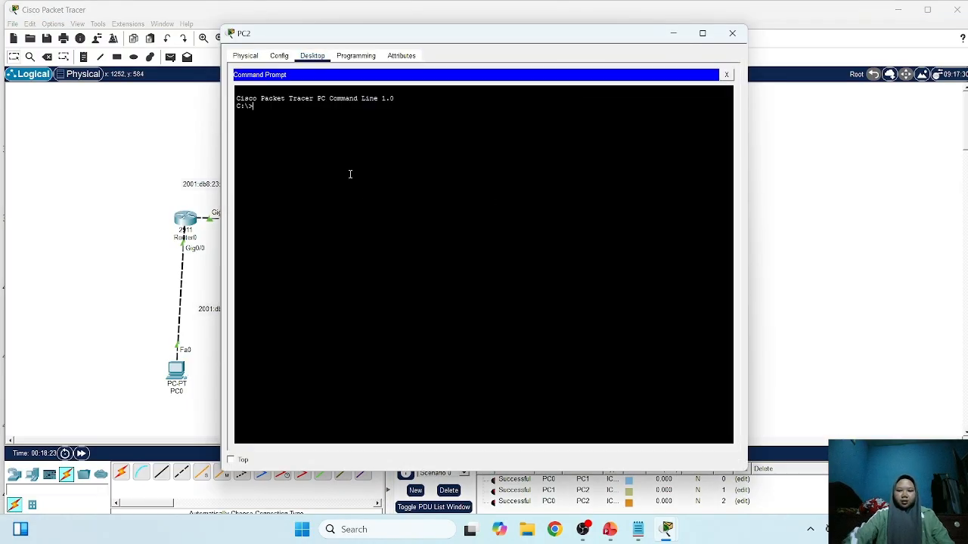
{"action": "type", "text": "ping 2001:"}
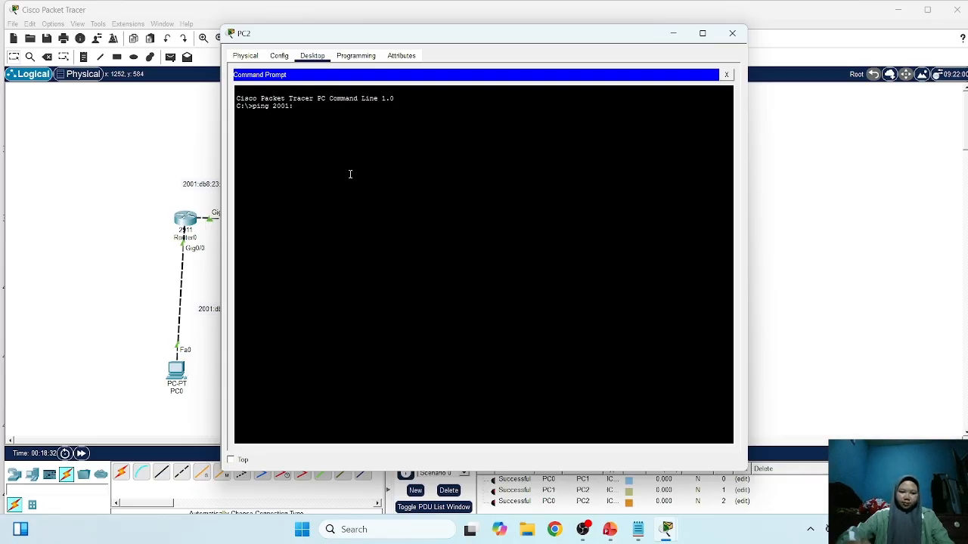
{"action": "type", "text": "db8"}
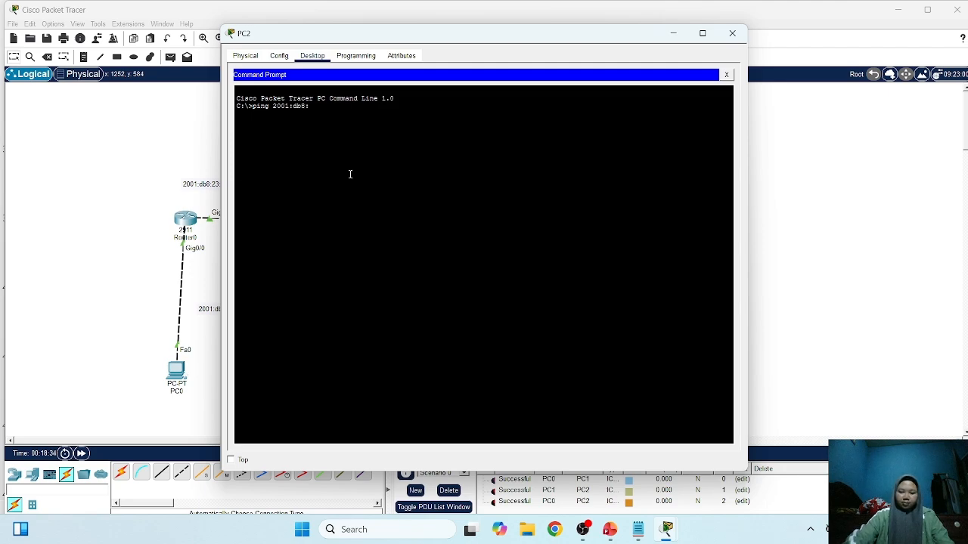
{"action": "type", "text": ":10"}
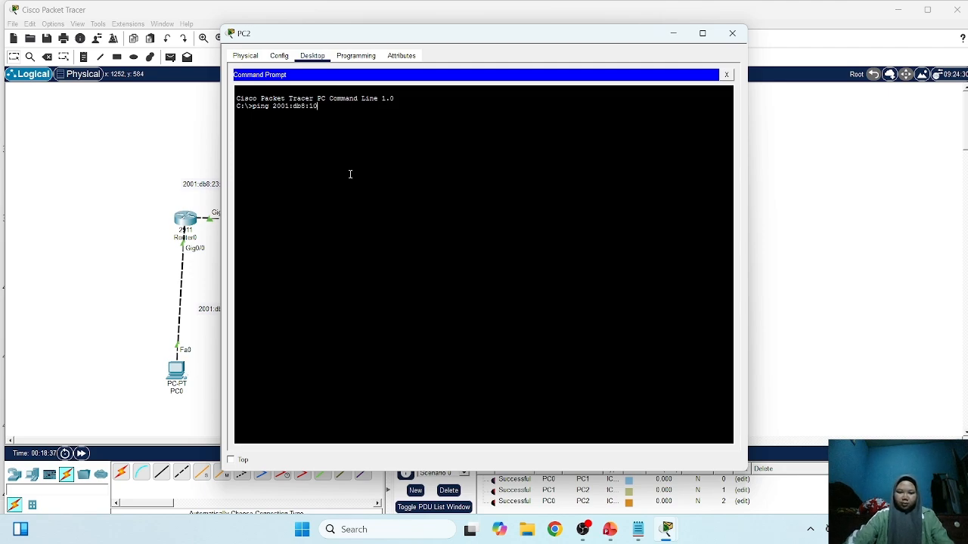
{"action": "type", "text": "::1"}
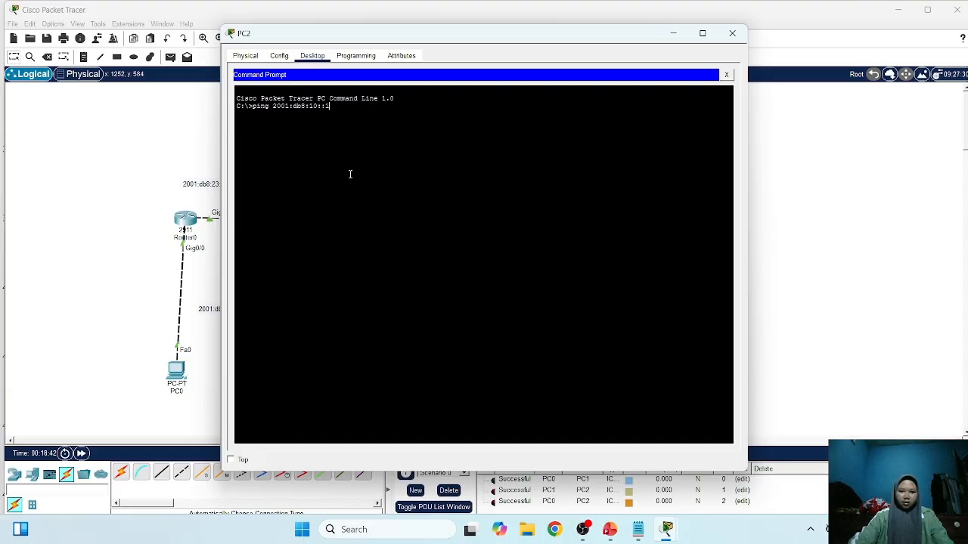
{"action": "key", "text": "Return"}
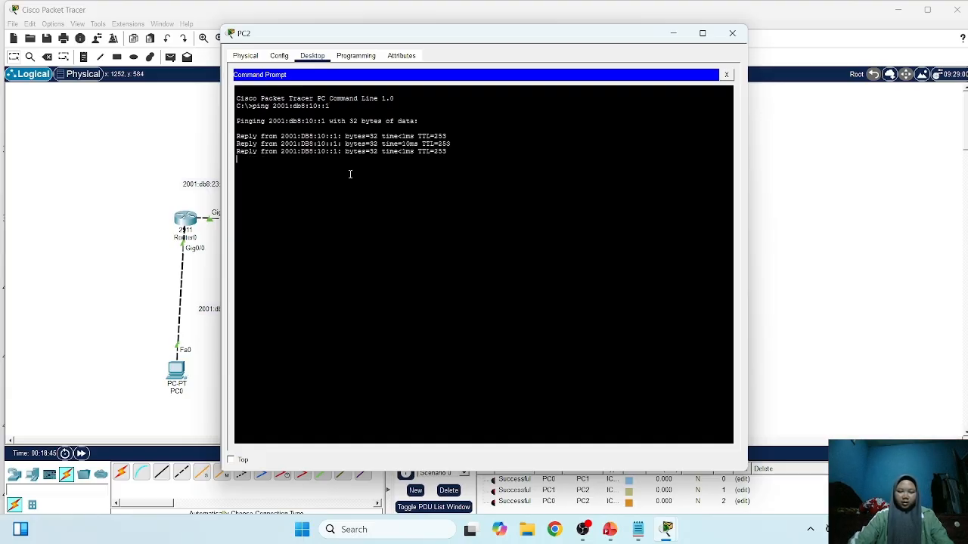
{"action": "left_click", "coordinate": [141, 141]}
Switch to PowerPoint to check the IPv6 Outline slide and return to the Cisco Packet Tracer topology
{"action": "left_click", "coordinate": [607, 530]}
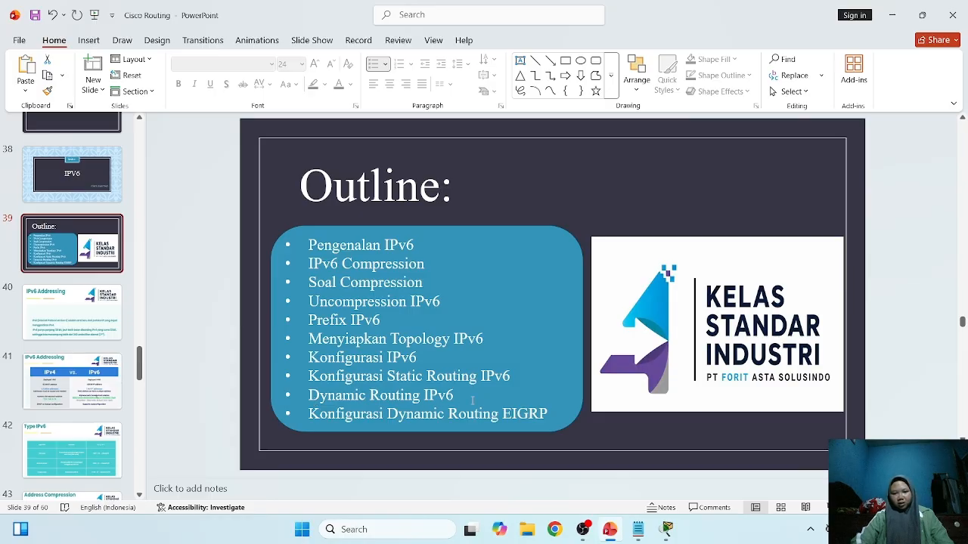
{"action": "mouse_move", "coordinate": [666, 534]}
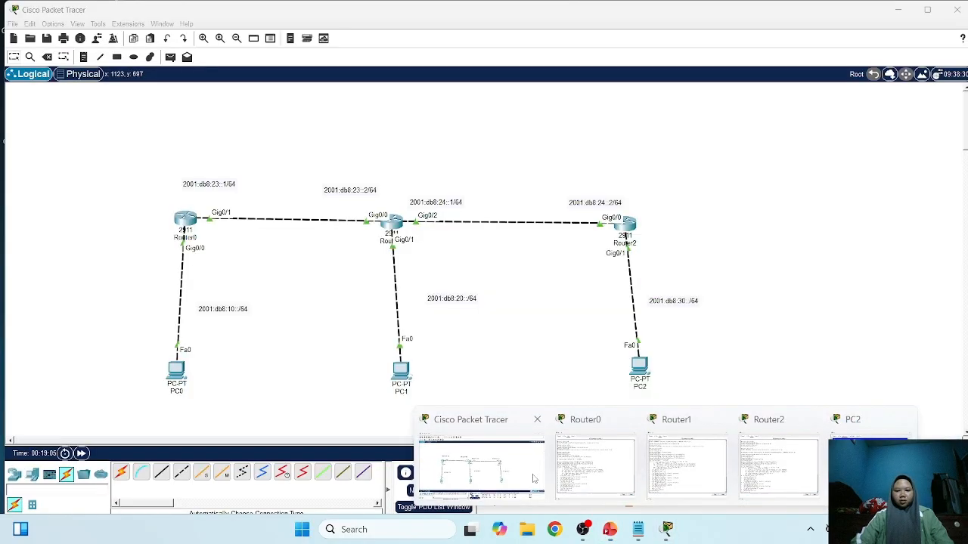
{"action": "left_click", "coordinate": [533, 479]}
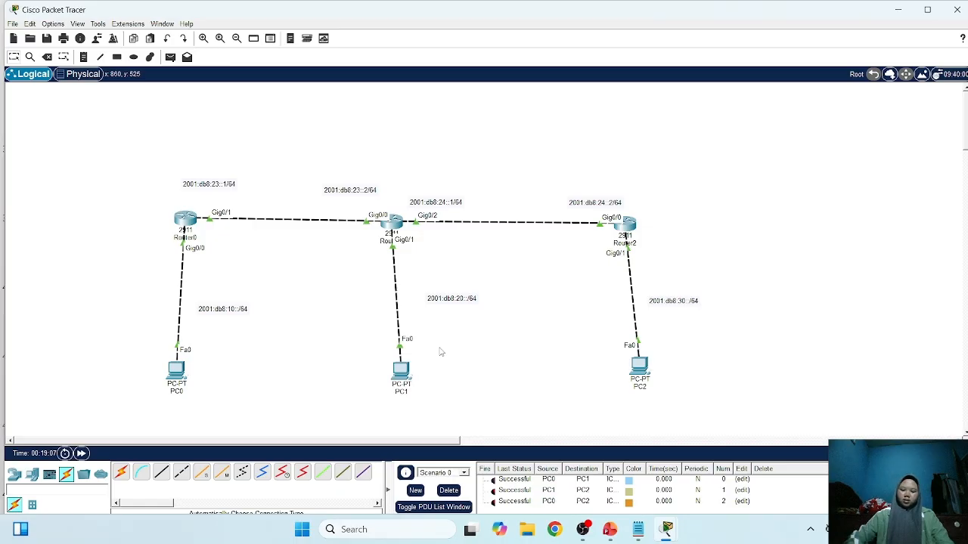
In Router0's CLI, remove the static IPv6 route to 2001:db8:20::/64 via 2001:db8:23::2
{"action": "left_click", "coordinate": [188, 220]}
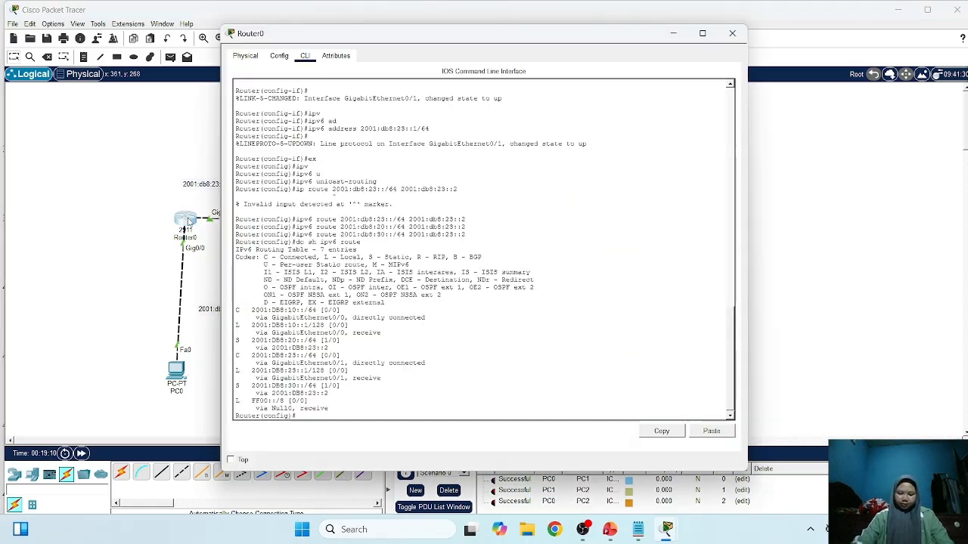
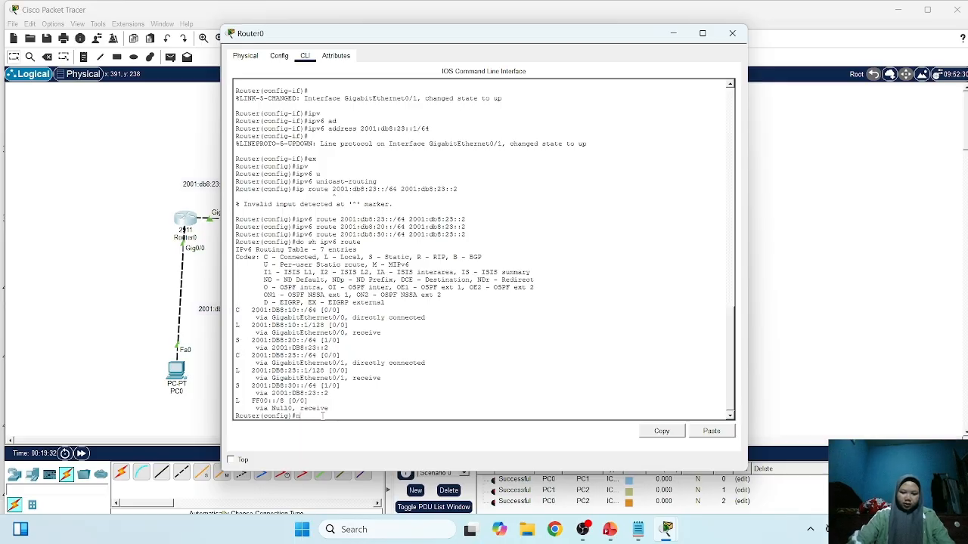
{"action": "type", "text": "o ipv"}
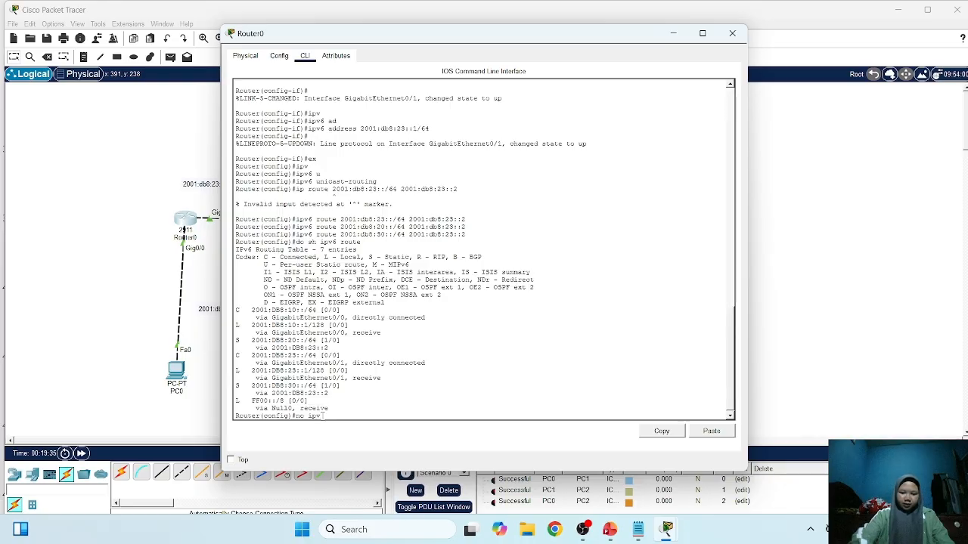
{"action": "type", "text": "6 route"}
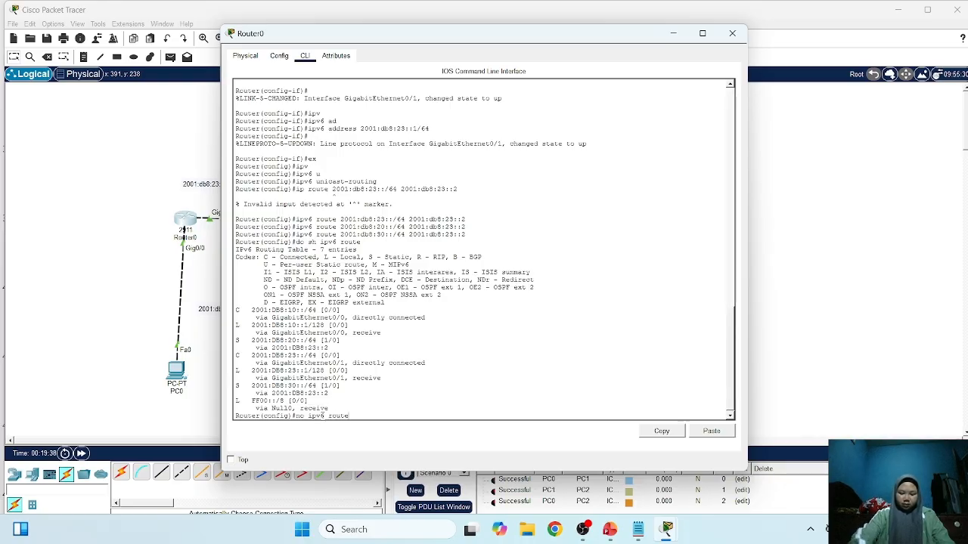
{"action": "type", "text": " 2001:"}
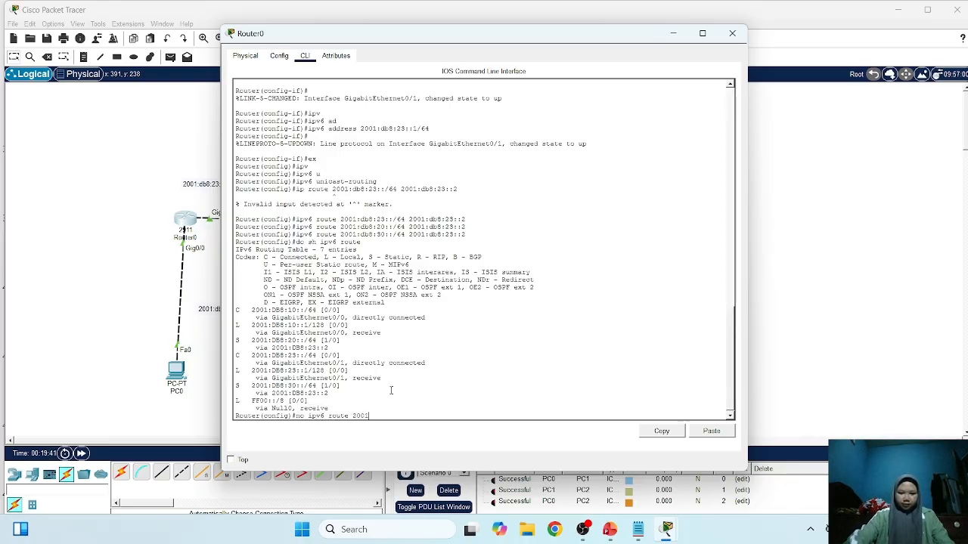
{"action": "type", "text": "d"}
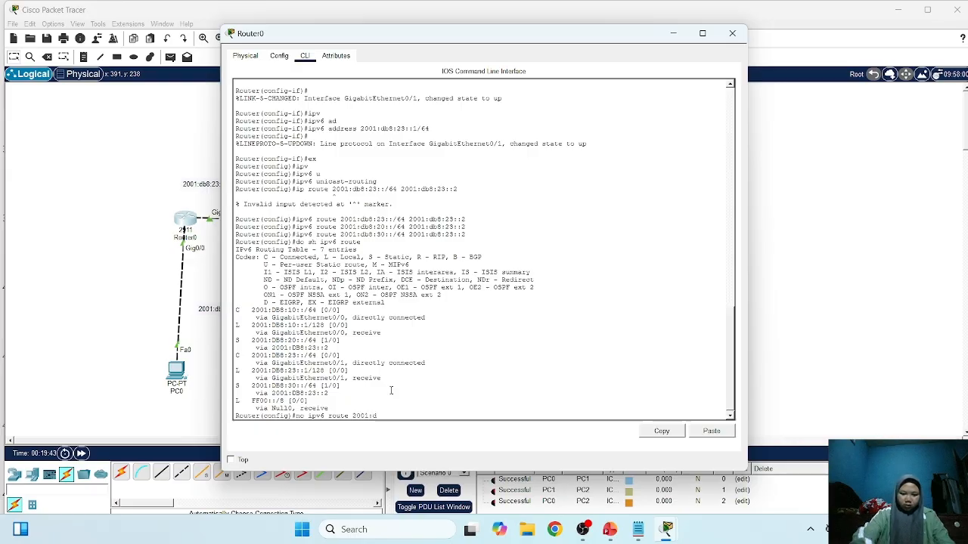
{"action": "type", "text": "b8:"}
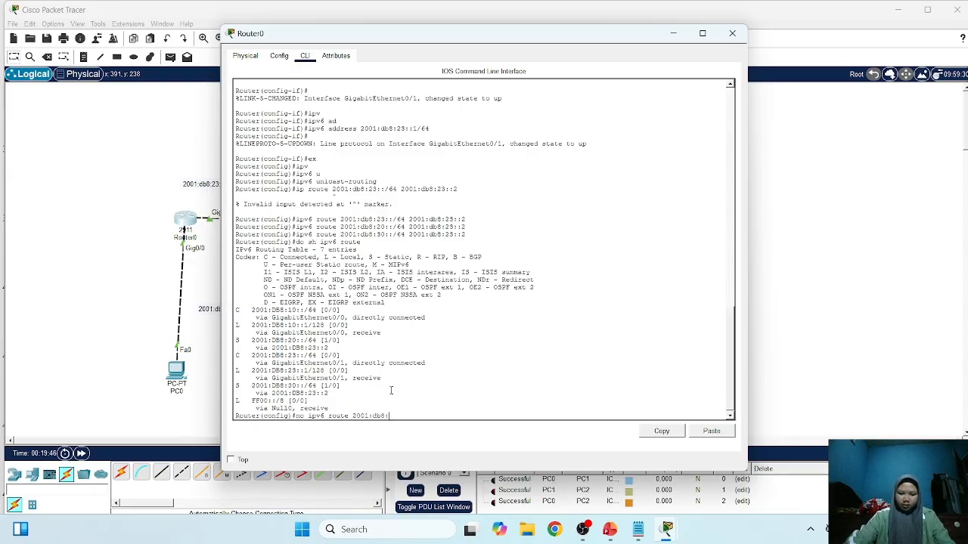
{"action": "type", "text": "20::"}
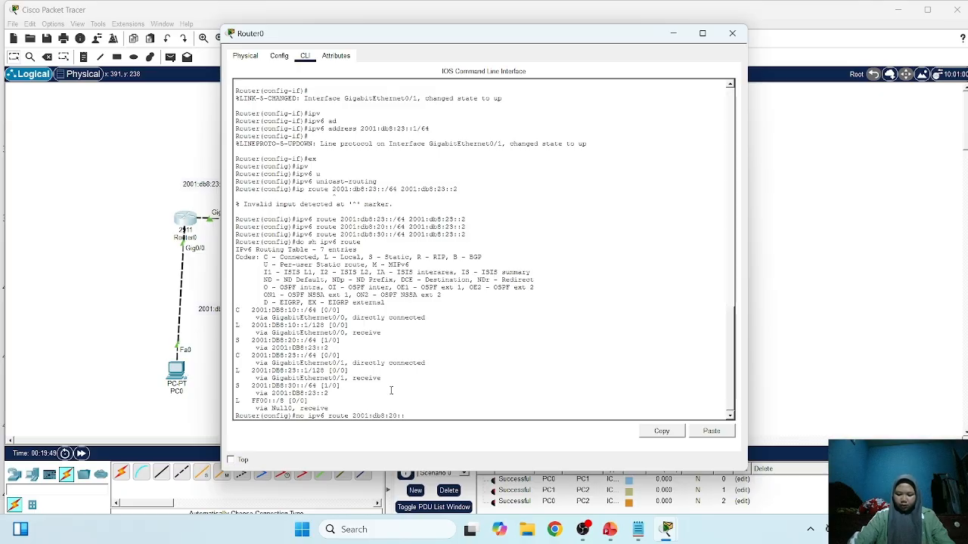
{"action": "type", "text": "/64"}
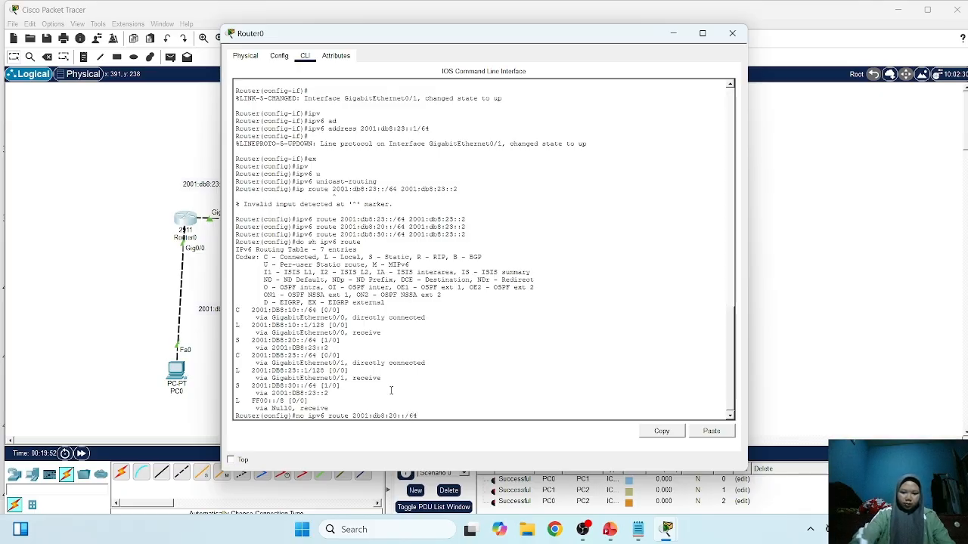
{"action": "type", "text": " 2001"}
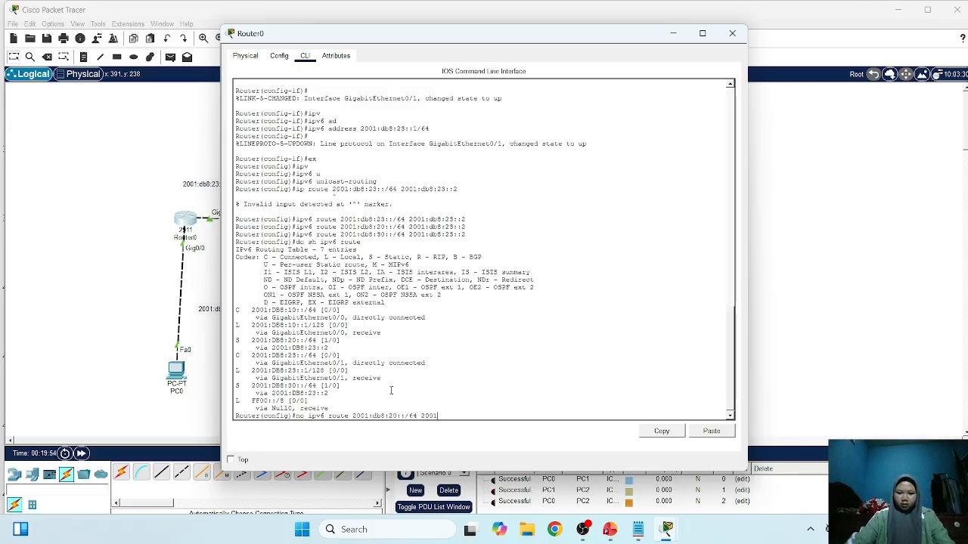
{"action": "type", "text": ":"}
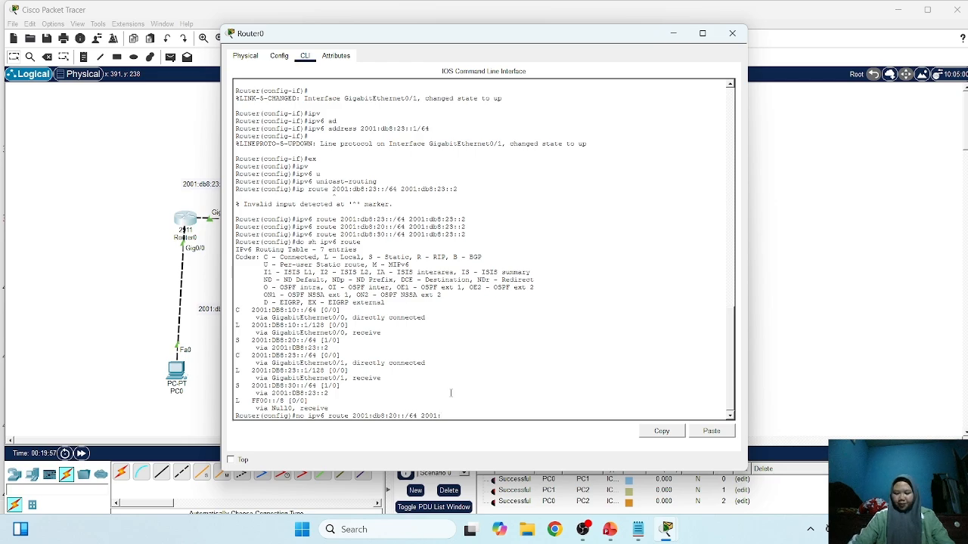
{"action": "type", "text": "db8:"}
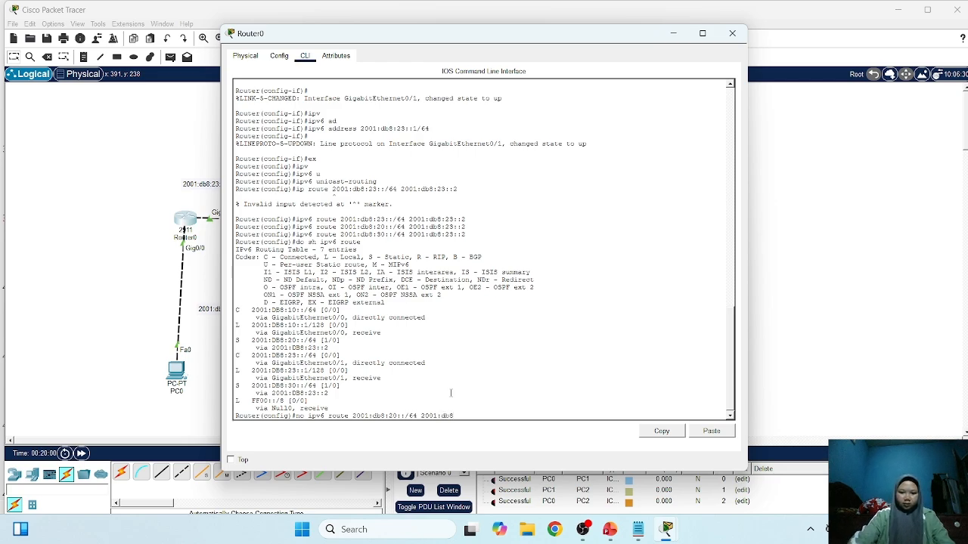
{"action": "type", "text": "23"}
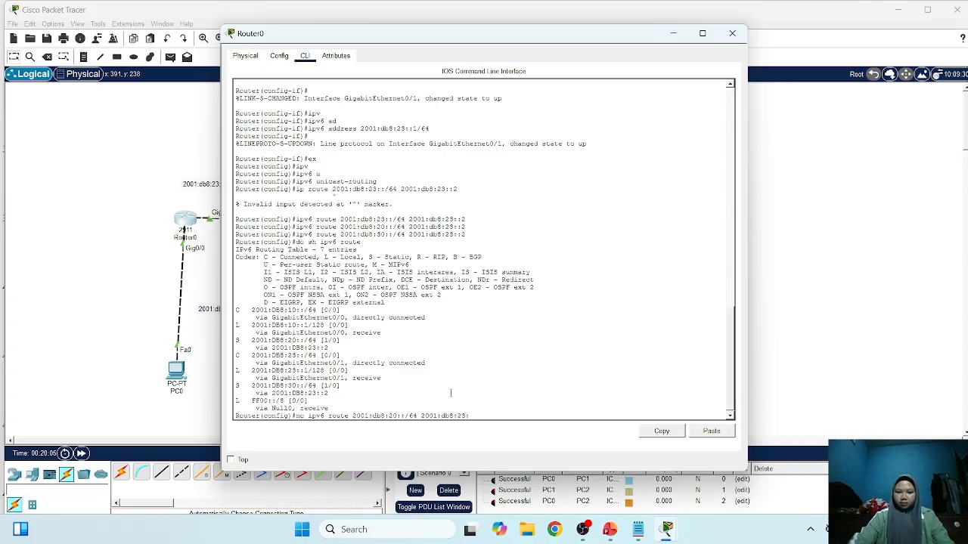
{"action": "type", "text": "::2"}
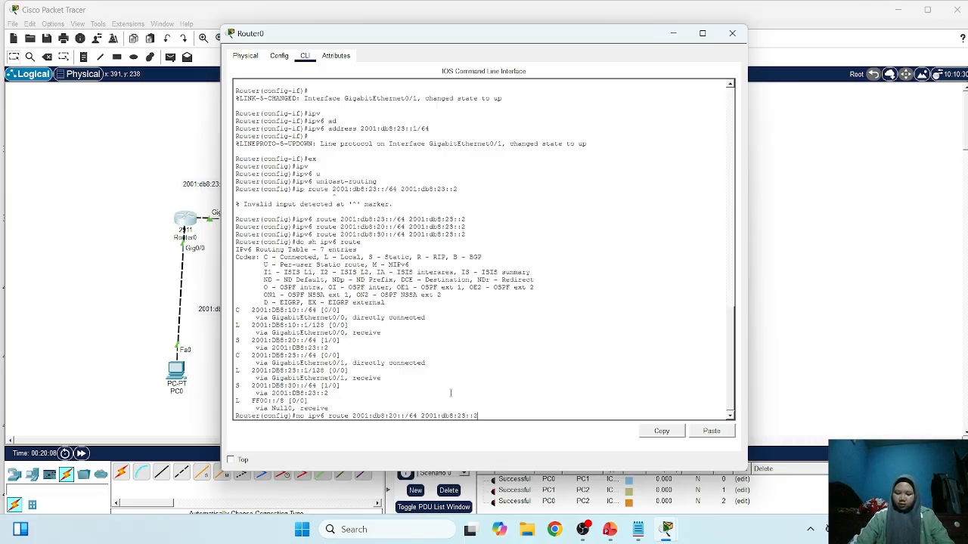
{"action": "key", "text": "Return"}
Remove Router0's static IPv6 route to 2001:db8:30::/64 via 2001:db8:23::2
{"action": "key", "text": "Up"}
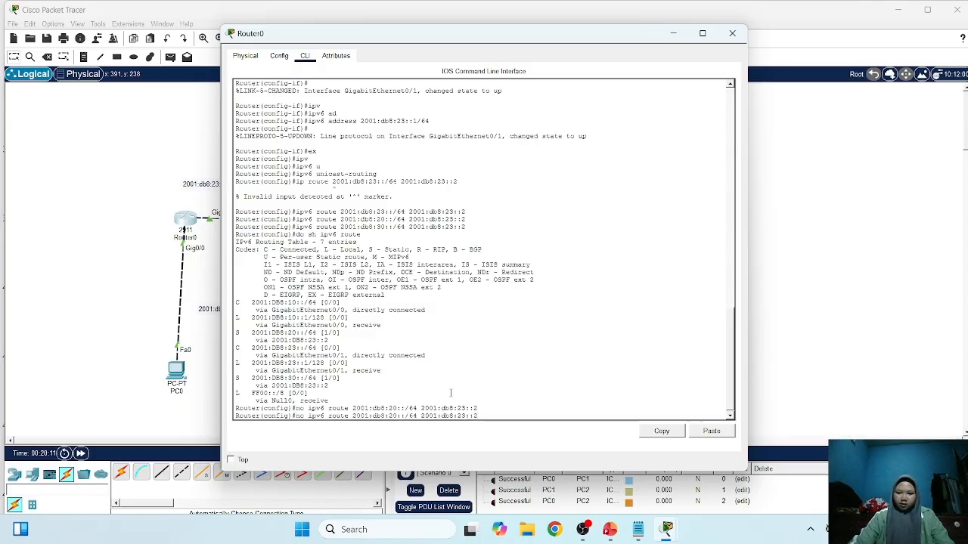
{"action": "key", "text": "Left"}
{"action": "key", "text": "Left"}
{"action": "key", "text": "BackSpace"}
{"action": "type", "text": "3"}
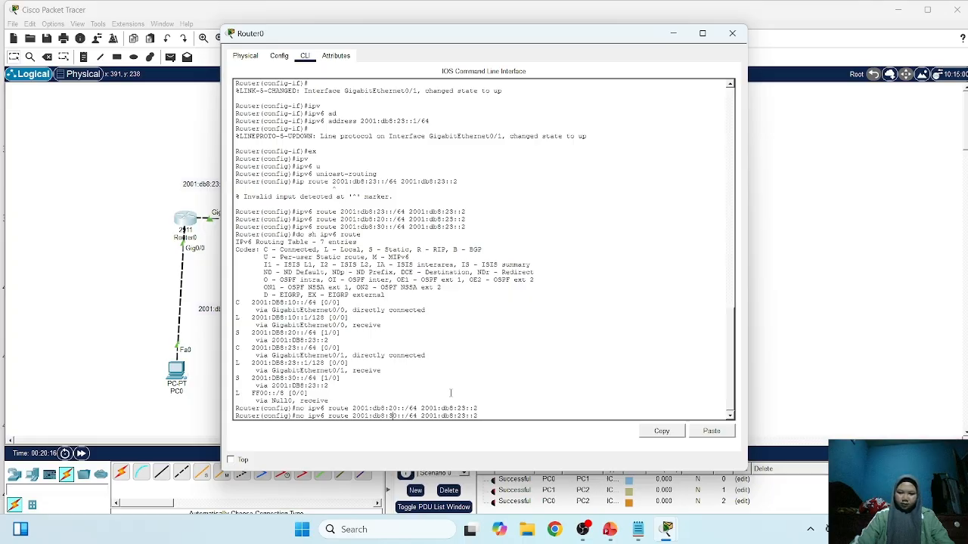
{"action": "key", "text": "Return"}
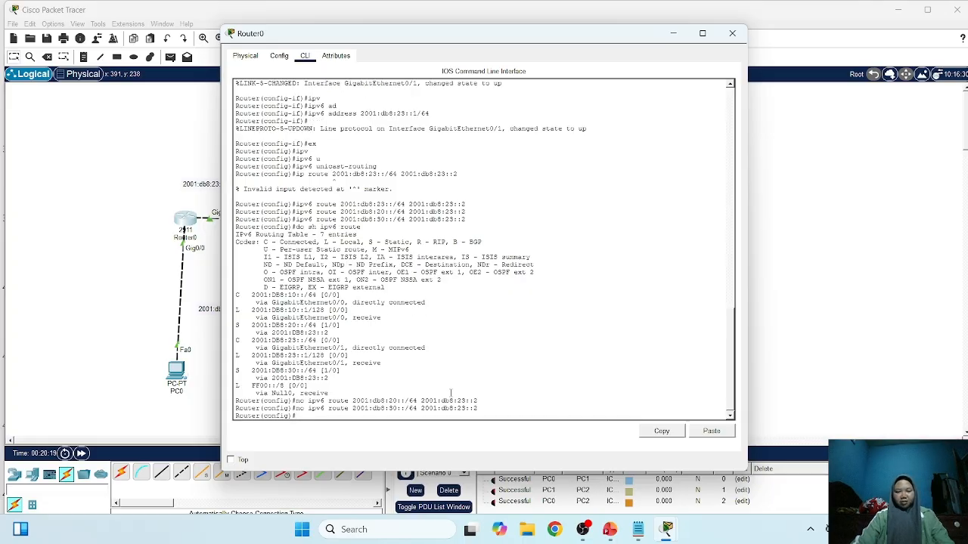
Create IPv6 OSPF process 1 on Router0 and enter its router configuration mode
{"action": "type", "text": "ipv"}
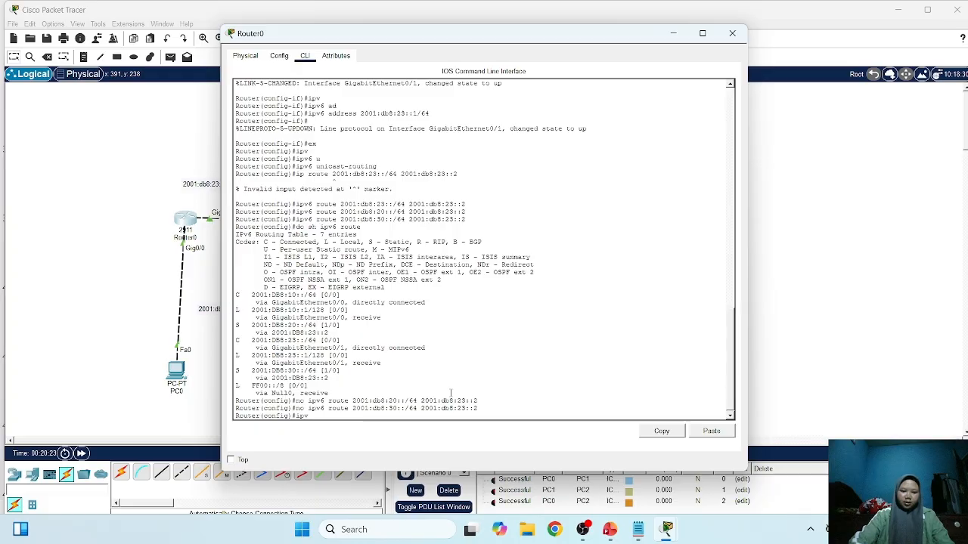
{"action": "key", "text": "Tab"}
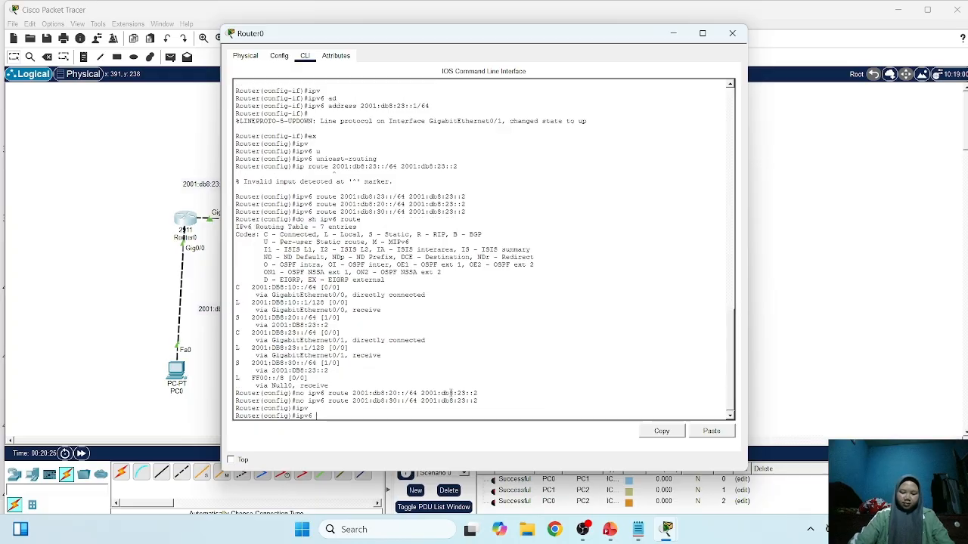
{"action": "type", "text": "r"}
{"action": "key", "text": "Tab"}
{"action": "type", "text": "outer"}
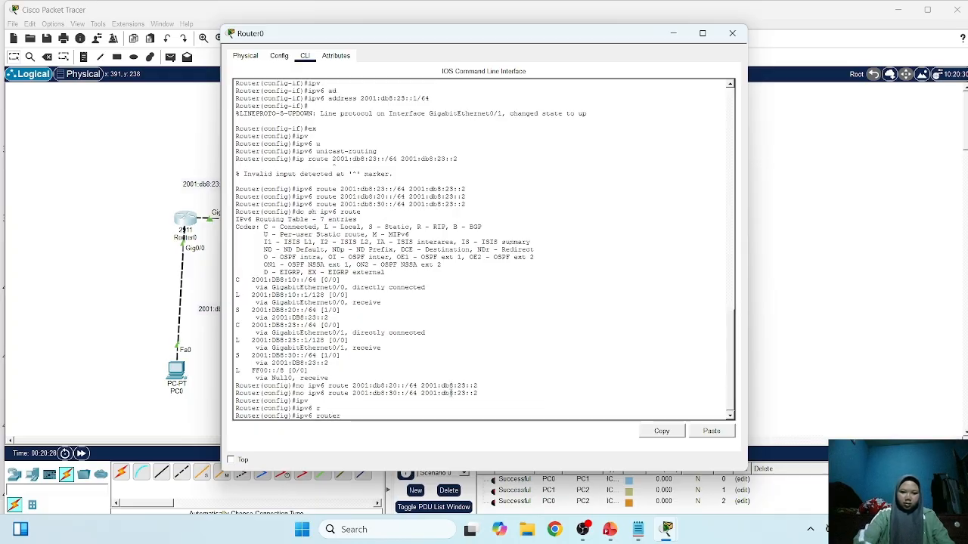
{"action": "type", "text": " o"}
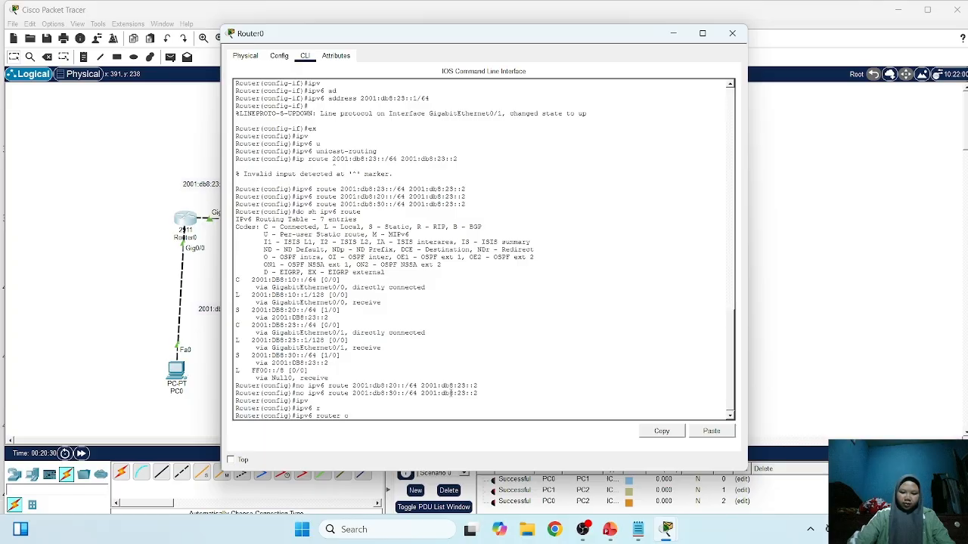
{"action": "type", "text": "spf"}
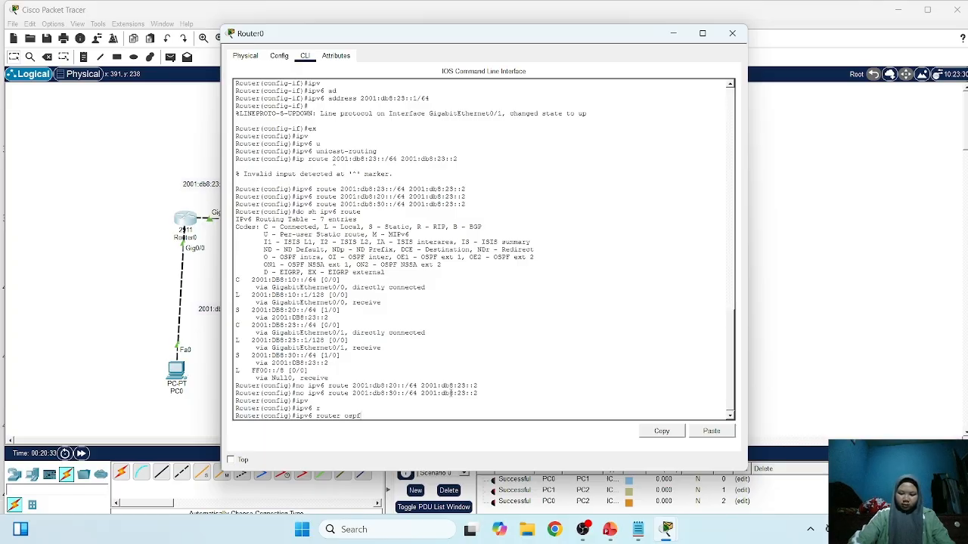
{"action": "type", "text": " 1"}
{"action": "key", "text": "Return"}
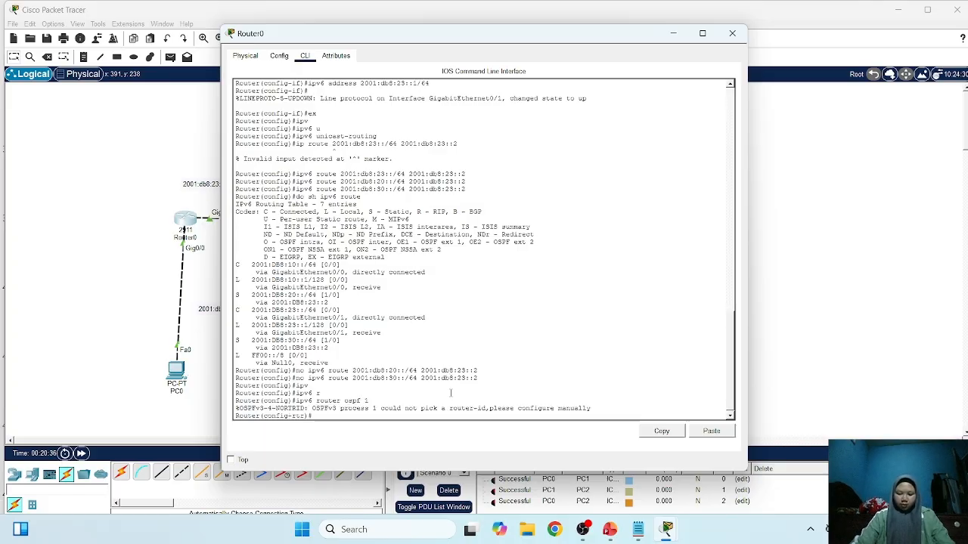
Set the router ID of Router0's OSPF process to 10.10.10.1
{"action": "type", "text": "ro"}
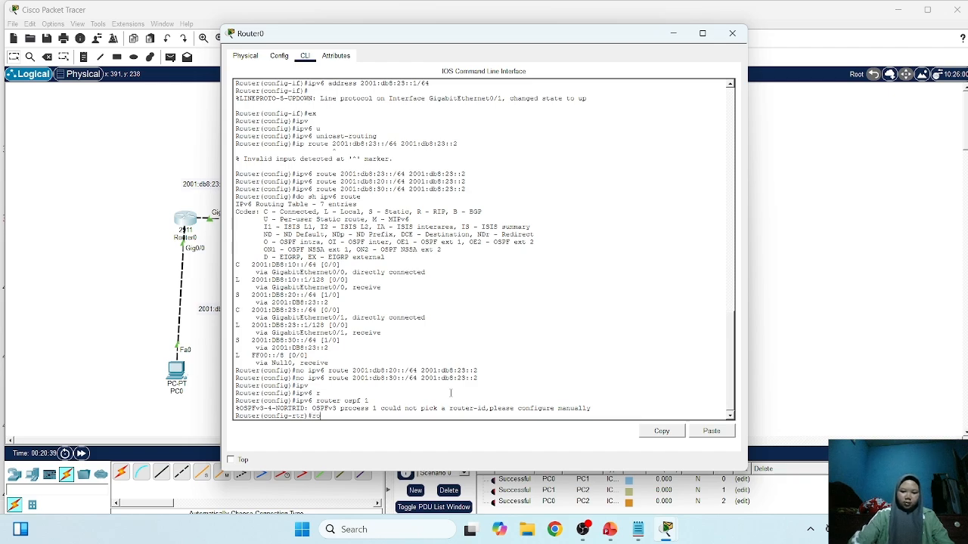
{"action": "key", "text": "Tab"}
{"action": "type", "text": "10.10.10.1"}
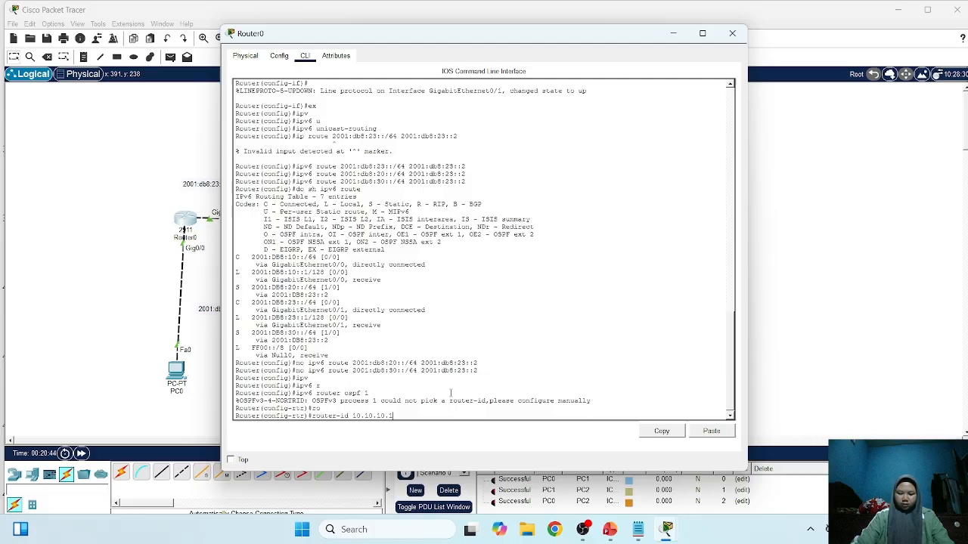
{"action": "key", "text": "Return"}
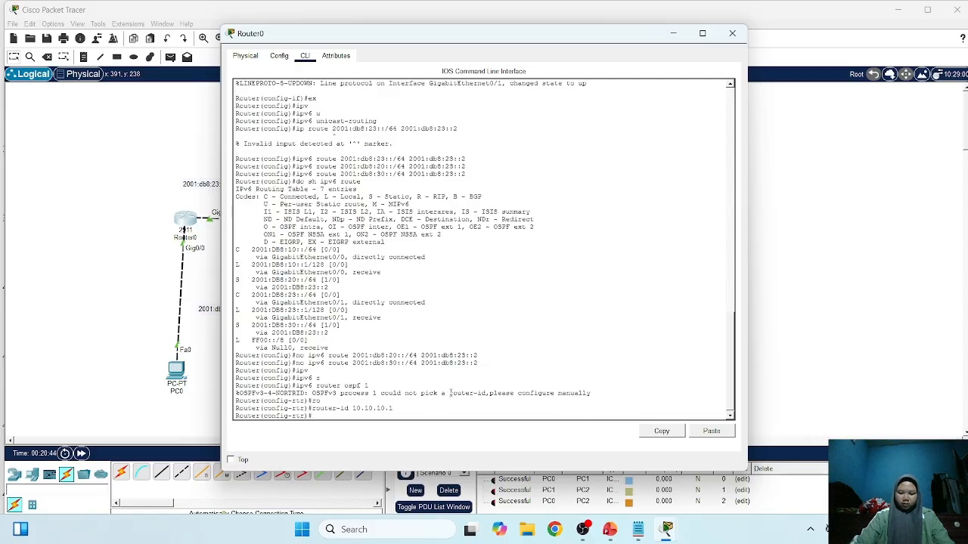
{"action": "type", "text": "int g"}
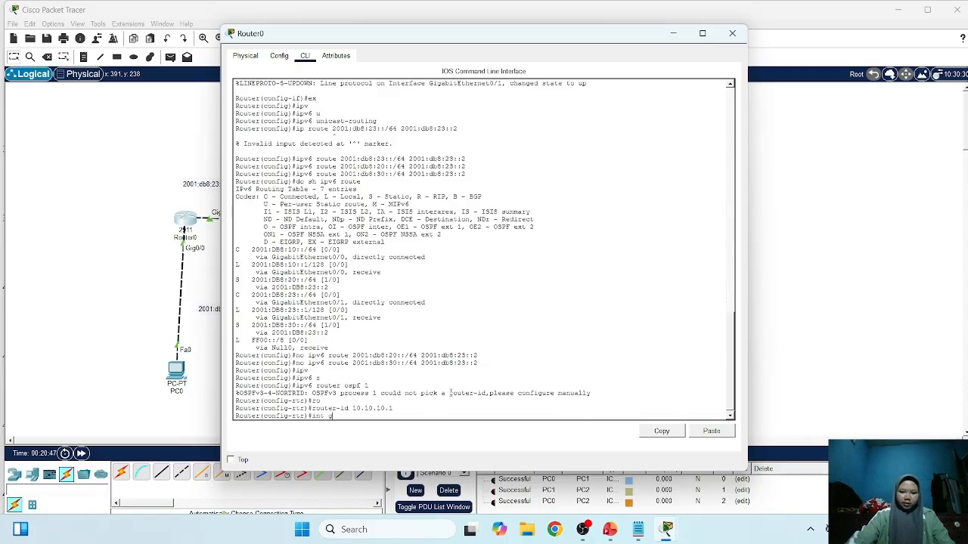
{"action": "type", "text": "0"}
{"action": "key", "text": "BackSpace"}
{"action": "key", "text": "BackSpace"}
{"action": "key", "text": "BackSpace"}
{"action": "key", "text": "BackSpace"}
{"action": "key", "text": "BackSpace"}
{"action": "key", "text": "BackSpace"}
Exit the OSPF router configuration and enable IPv6 OSPF process 1 in area 0 on Router0's interface g0/0
{"action": "type", "text": "ex"}
{"action": "key", "text": "Return"}
{"action": "type", "text": "int g0/0"}
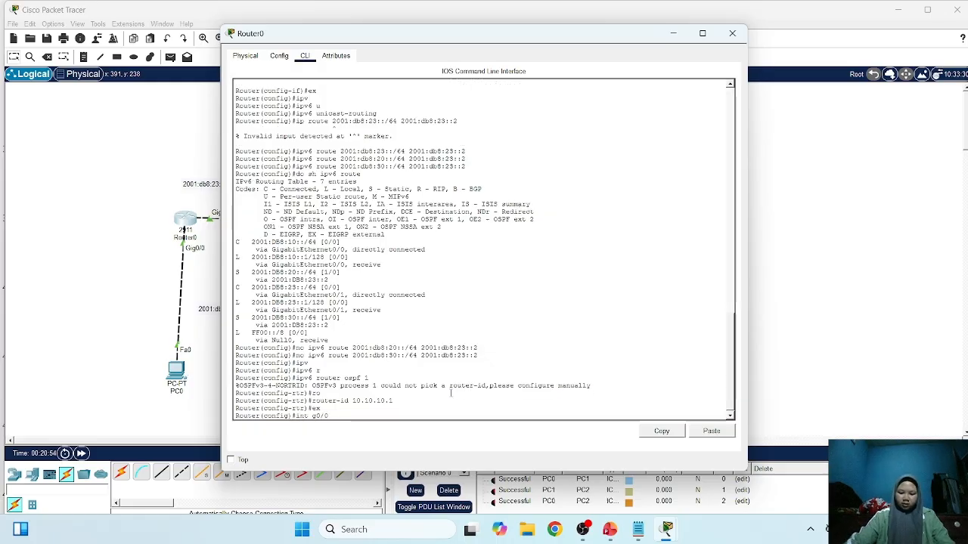
{"action": "key", "text": "Return"}
{"action": "type", "text": "ip"}
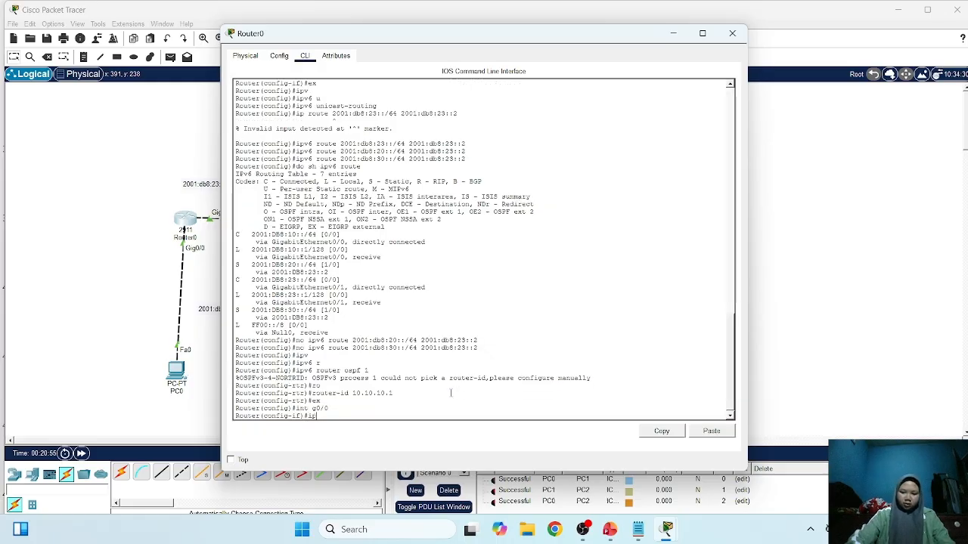
{"action": "type", "text": "v6 o"}
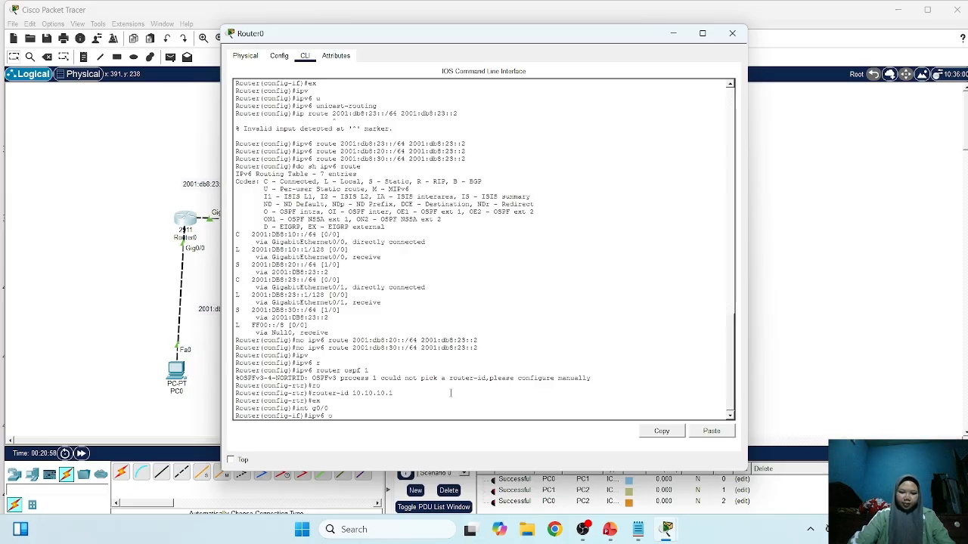
{"action": "type", "text": "sp"}
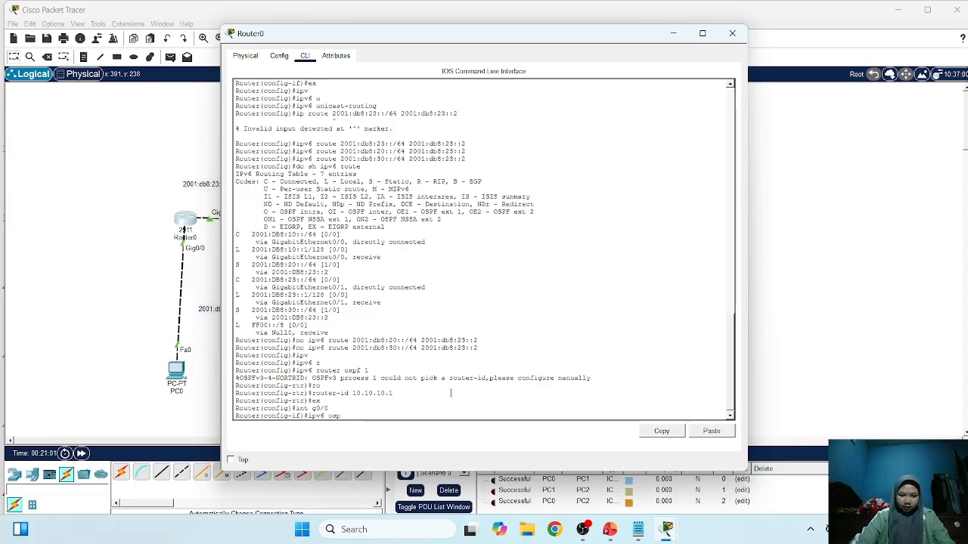
{"action": "type", "text": "f "}
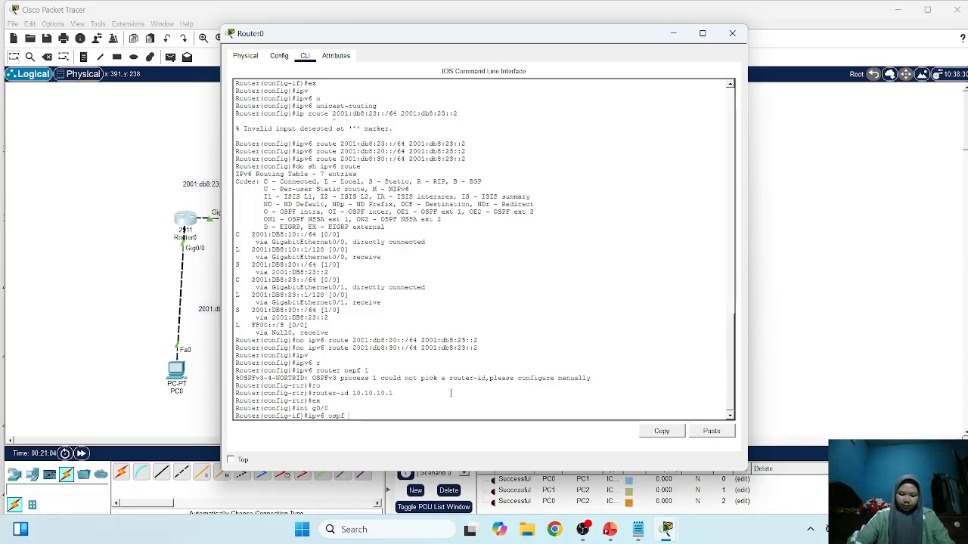
{"action": "type", "text": "1 area"}
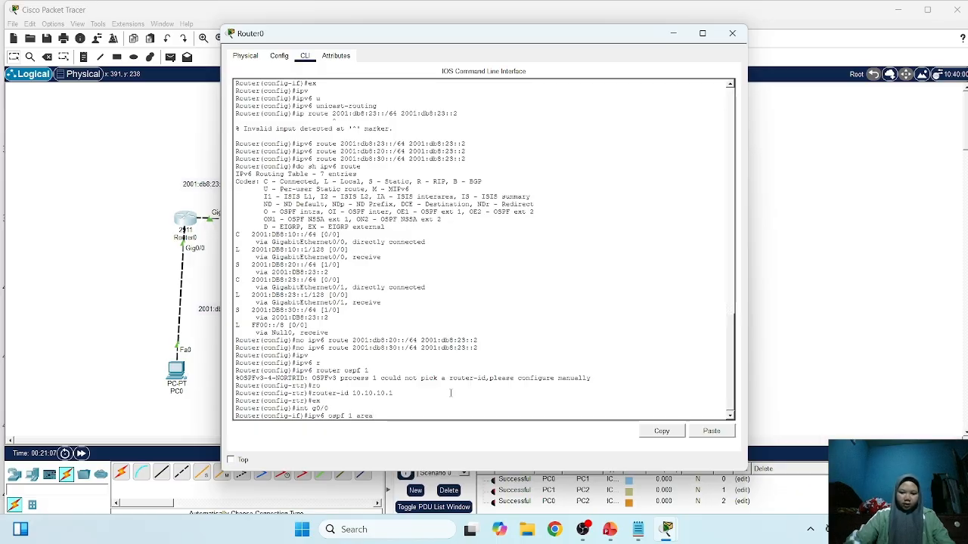
{"action": "type", "text": " 0"}
{"action": "key", "text": "Return"}
Enable IPv6 OSPF process 1 in area 0 on Router0's interface g0/1
{"action": "type", "text": "int g0/0"}
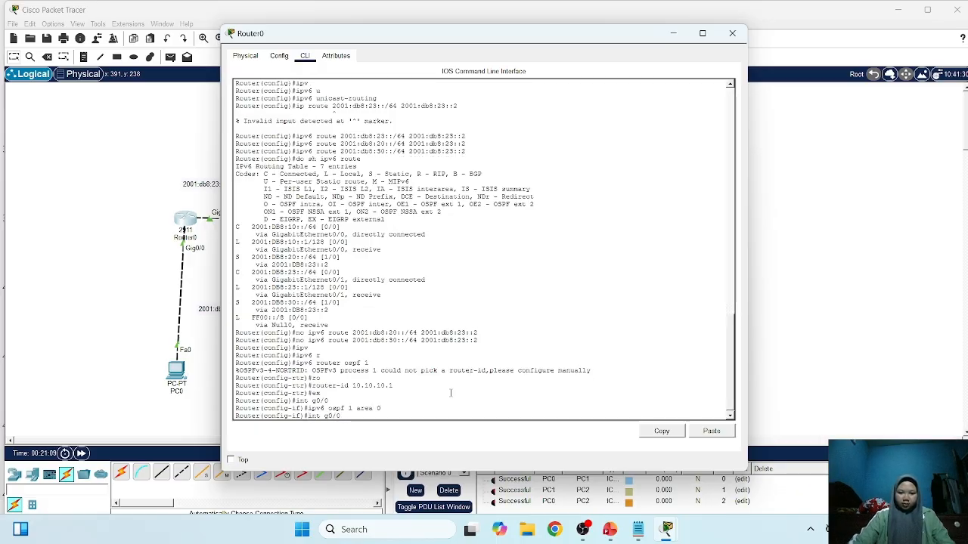
{"action": "key", "text": "BackSpace"}
{"action": "type", "text": "1"}
{"action": "key", "text": "Return"}
{"action": "key", "text": "Up"}
{"action": "key", "text": "Up"}
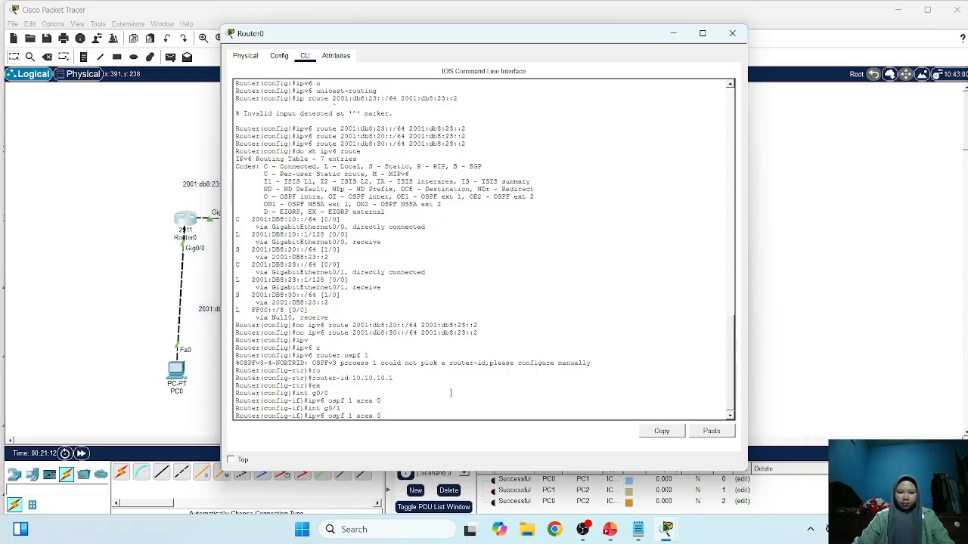
{"action": "key", "text": "Return"}
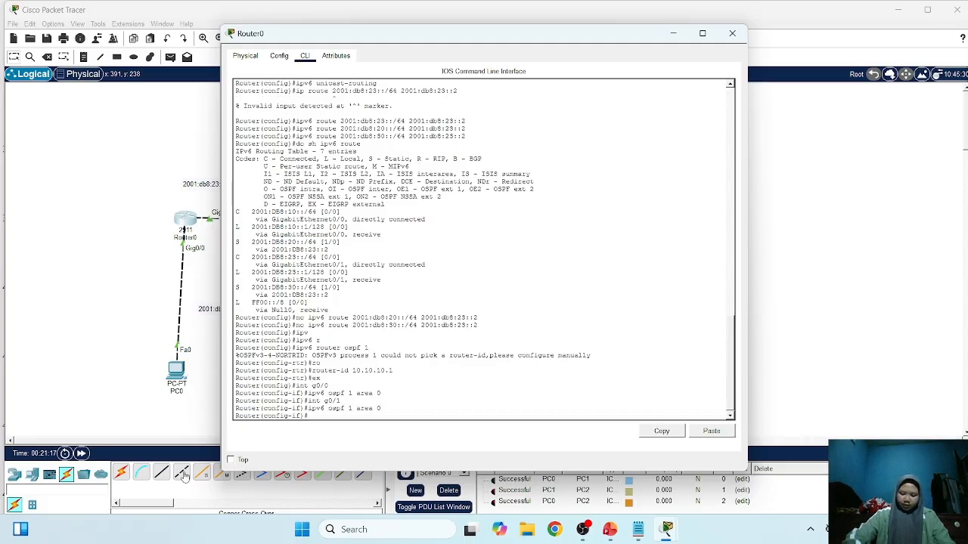
Switch to Router1's command line and create IPv6 OSPF process 2, entering its router configuration mode
{"action": "left_click", "coordinate": [124, 290]}
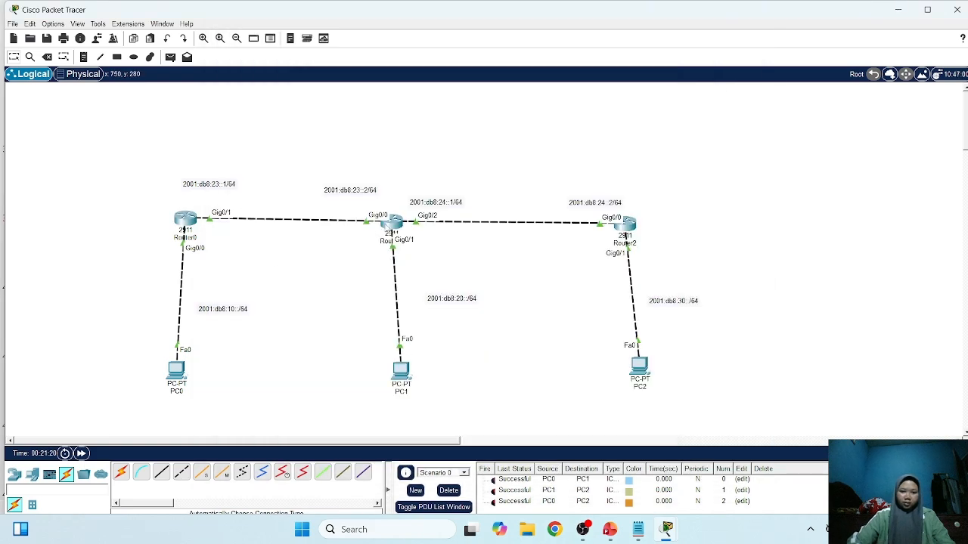
{"action": "left_click", "coordinate": [389, 223]}
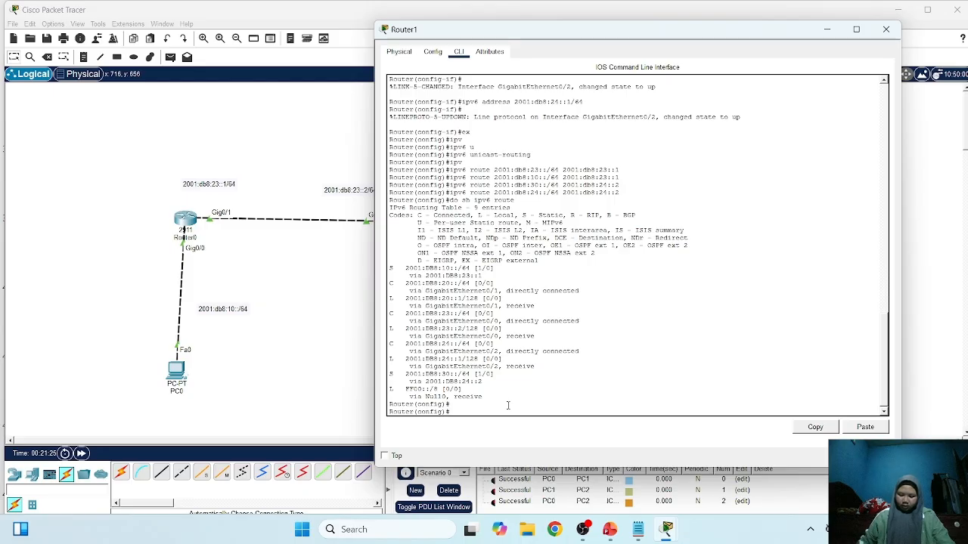
{"action": "type", "text": "ipv"}
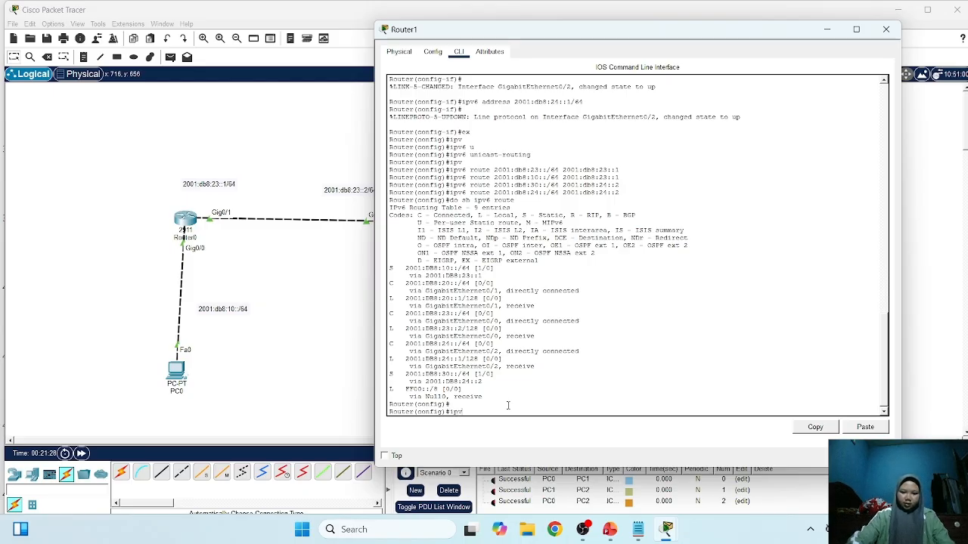
{"action": "key", "text": "Tab"}
{"action": "type", "text": "rou"}
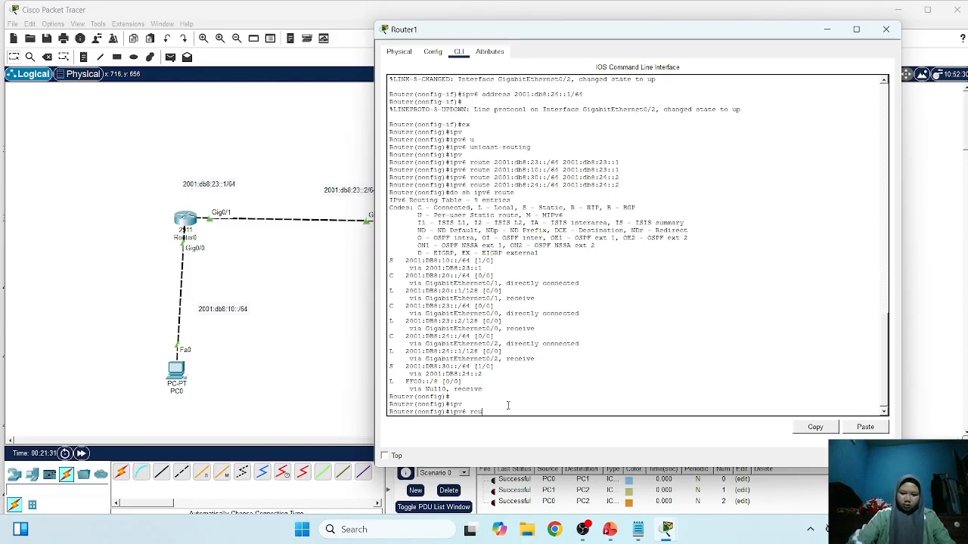
{"action": "type", "text": "ter ospf 2"}
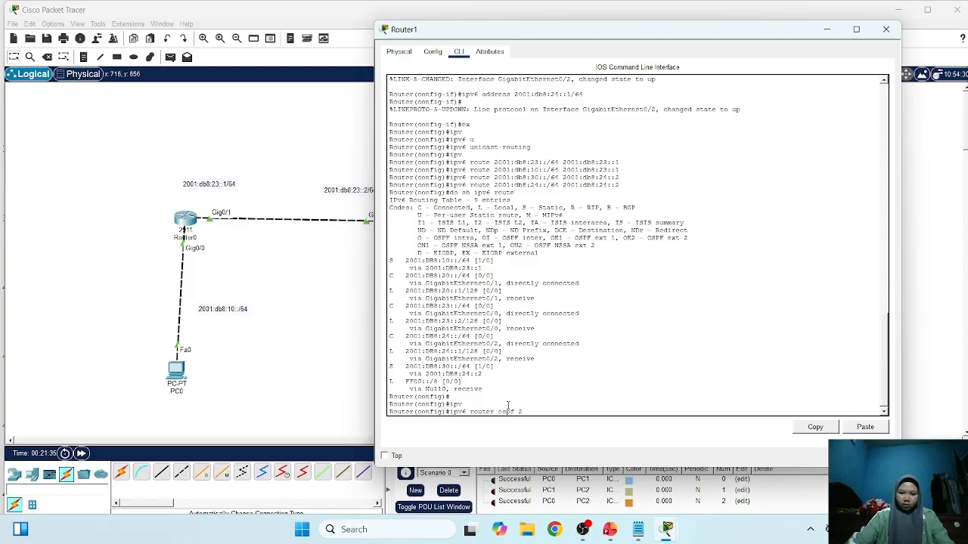
{"action": "key", "text": "Return"}
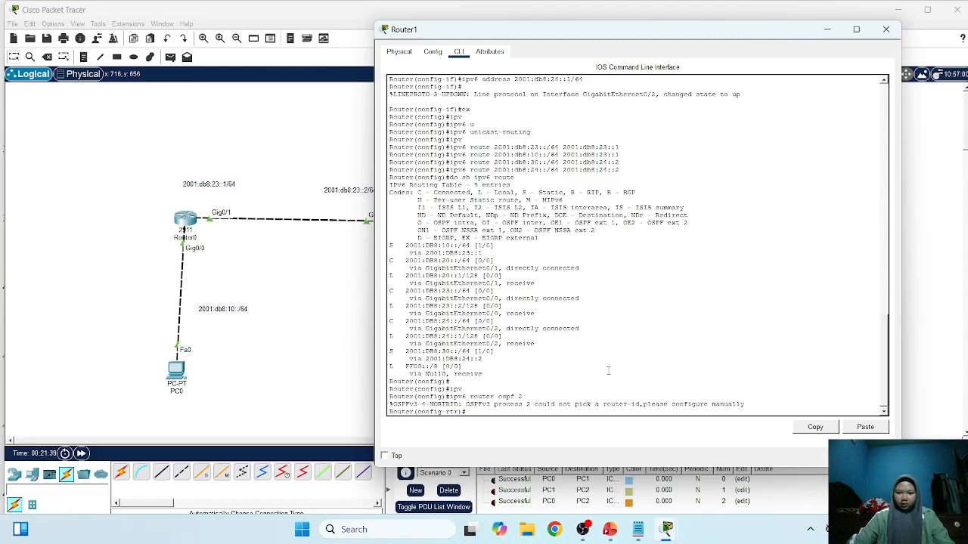
Set the router ID of Router1's OSPF process to 10.10.10.2
{"action": "type", "text": "r"}
{"action": "key", "text": "Tab"}
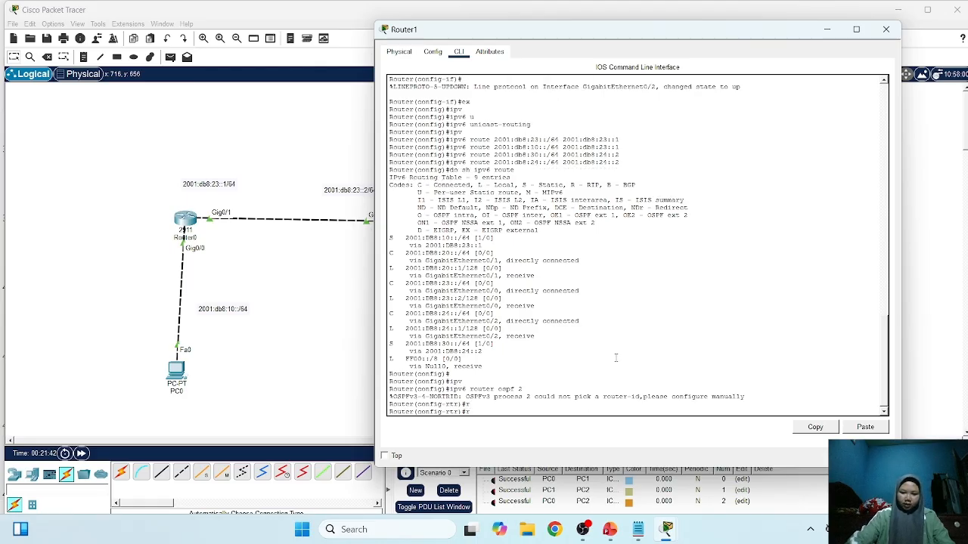
{"action": "type", "text": "ou"}
{"action": "key", "text": "Tab"}
{"action": "type", "text": "10.10.2"}
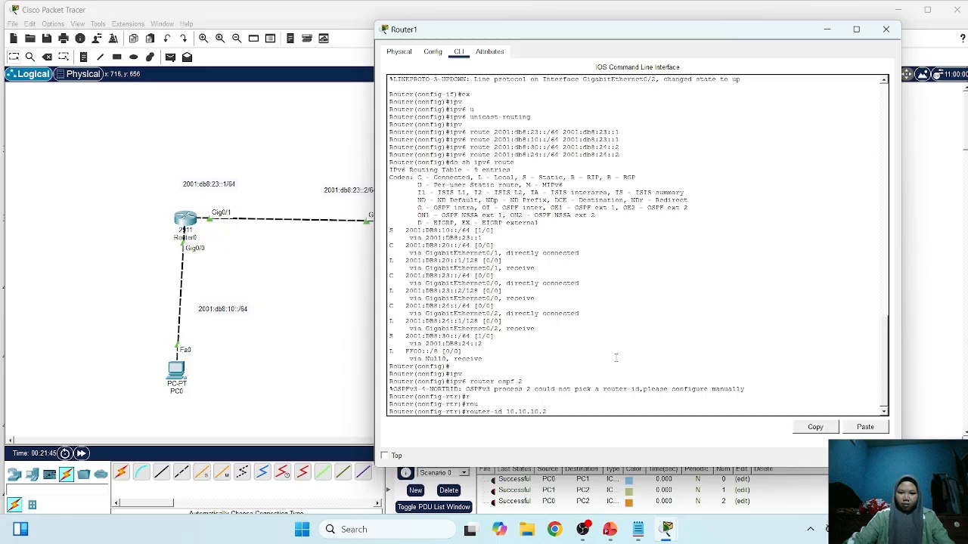
{"action": "key", "text": "Return"}
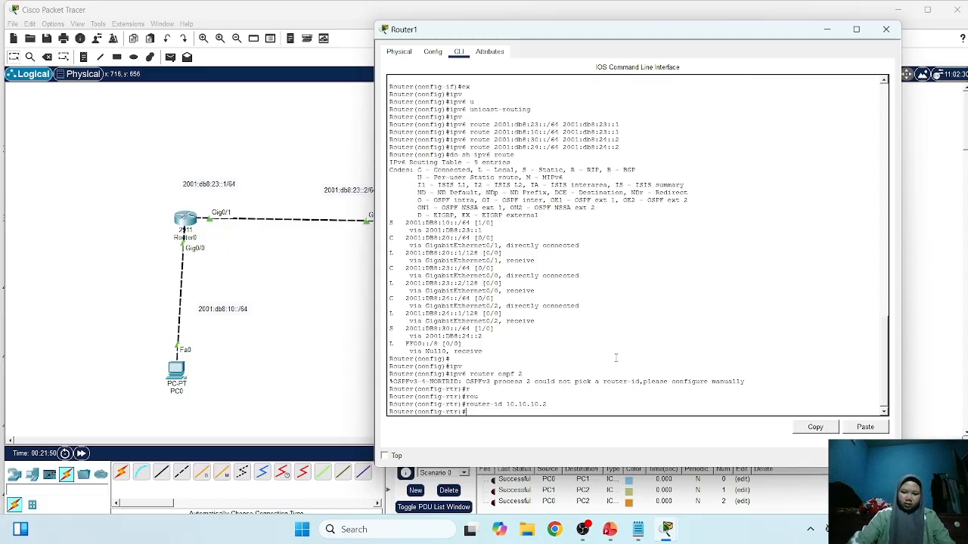
Exit the OSPF router configuration and enable IPv6 OSPF process 2 in area 0 on Router1's interface g0/0
{"action": "type", "text": "ex"}
{"action": "key", "text": "Return"}
{"action": "type", "text": "int g0/0"}
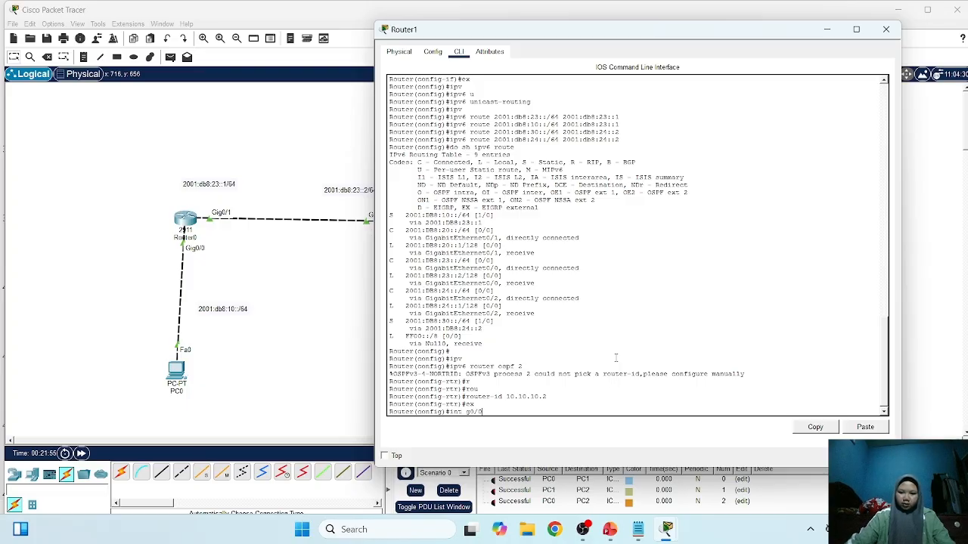
{"action": "key", "text": "Return"}
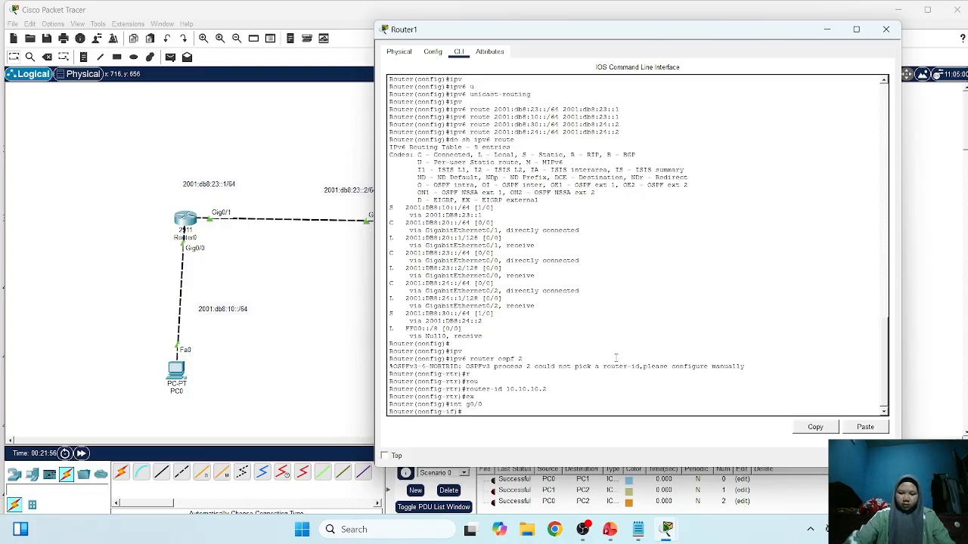
{"action": "type", "text": "ipv6"}
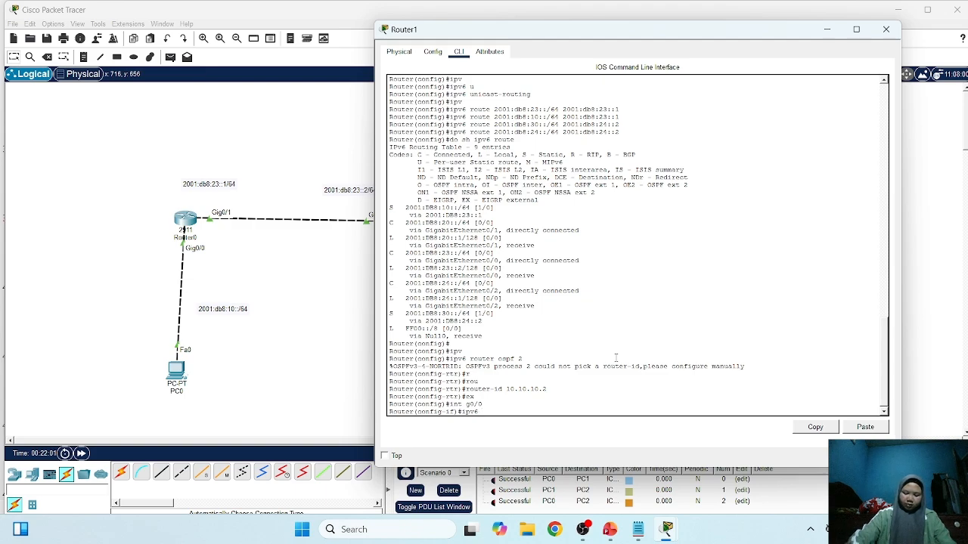
{"action": "type", "text": " ospf 2"}
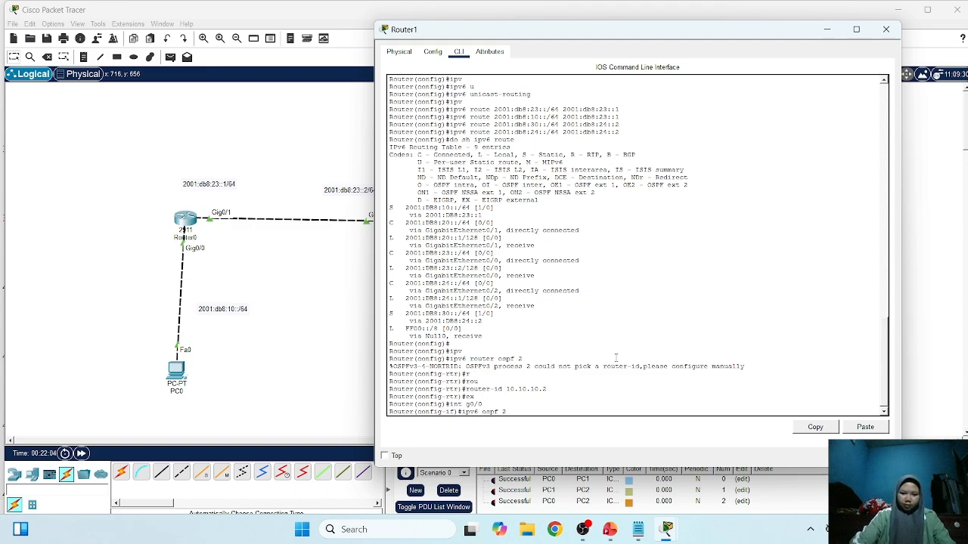
{"action": "type", "text": " area 0"}
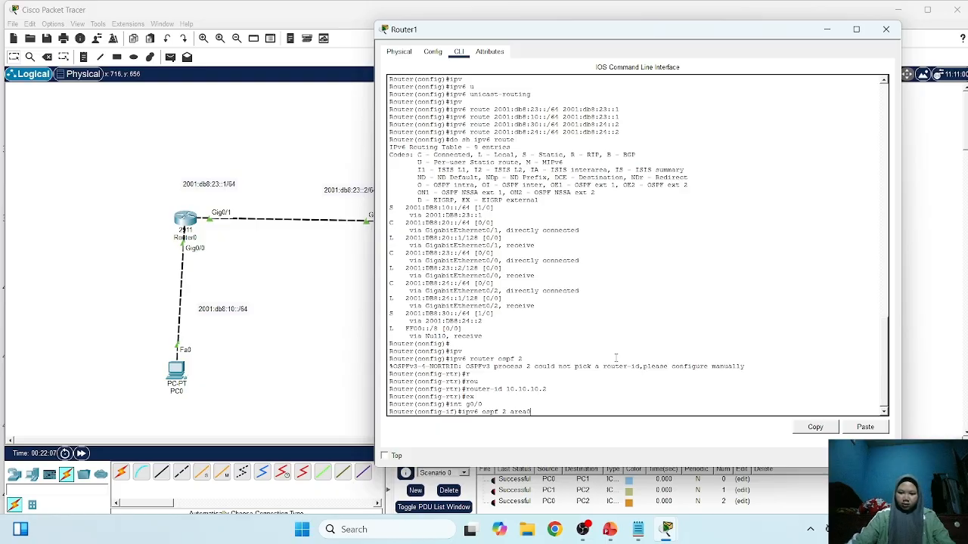
{"action": "key", "text": "Return"}
Enable IPv6 OSPF process 2 in area 0 on Router1's interface g0/1
{"action": "type", "text": "int g0/1"}
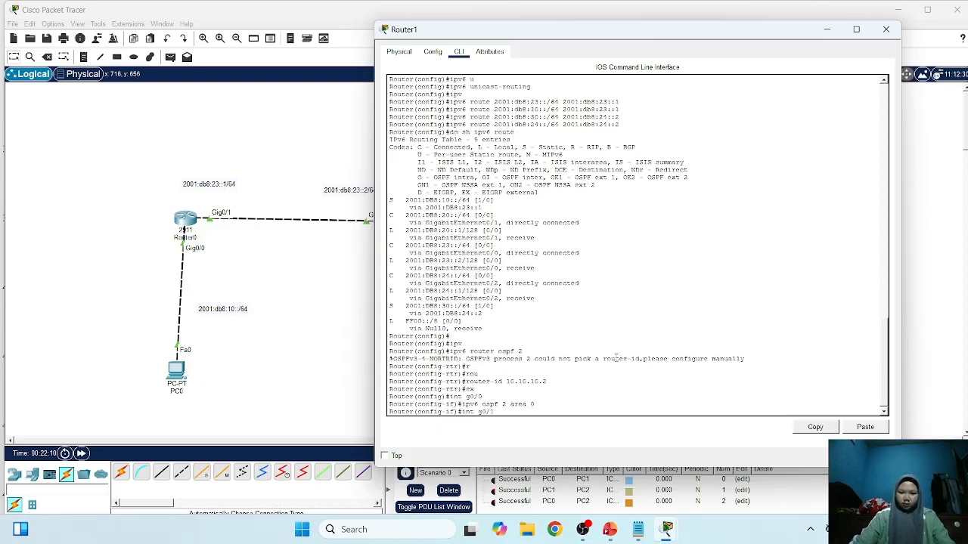
{"action": "key", "text": "Return"}
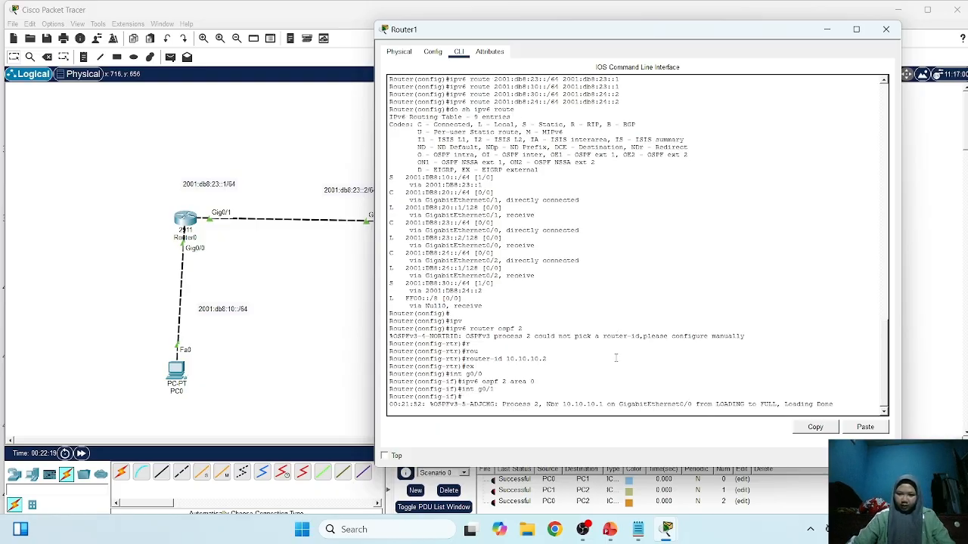
{"action": "key", "text": "Return"}
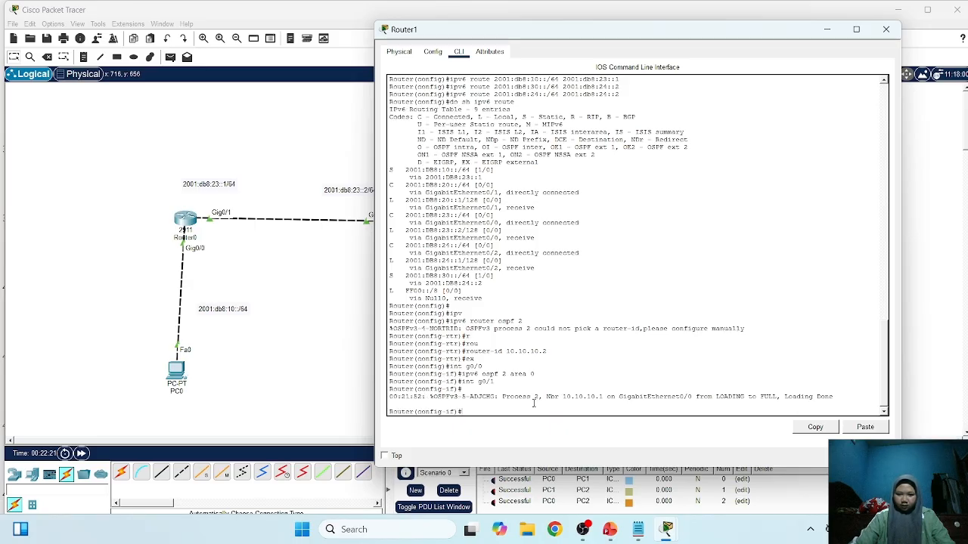
{"action": "type", "text": "ipv6 ospf 2 area 0"}
{"action": "key", "text": "Return"}
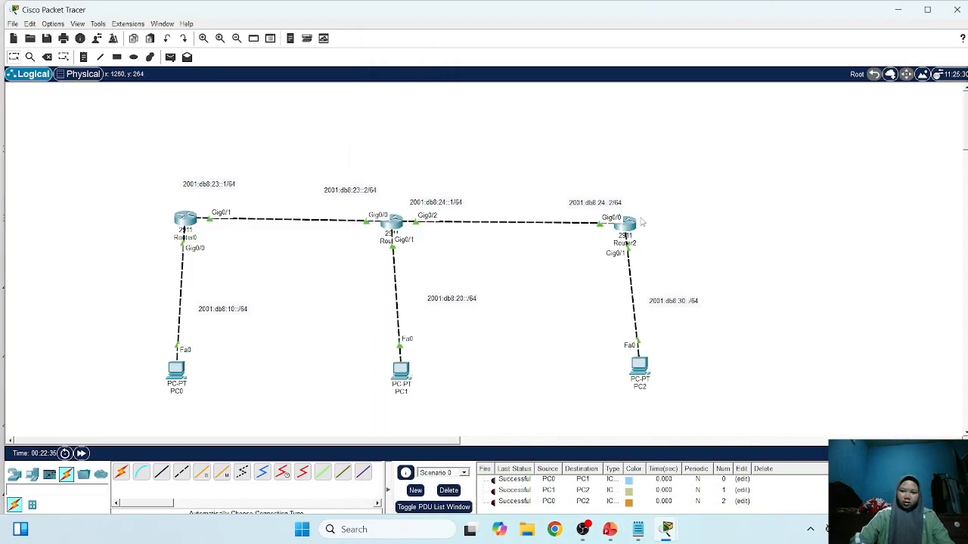
Switch to Router2's command line and create IPv6 OSPF process 3, entering its router configuration mode
{"action": "left_click", "coordinate": [632, 227]}
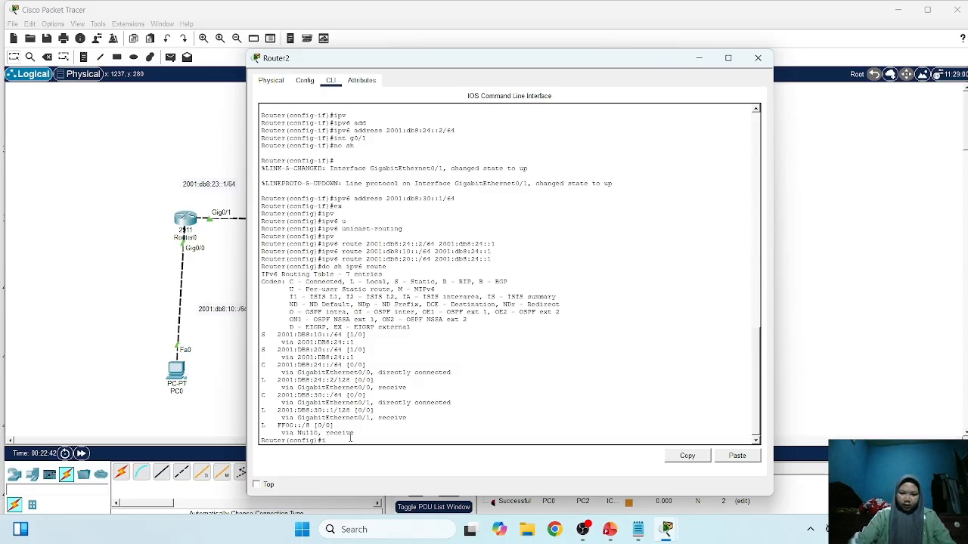
{"action": "type", "text": "no"}
{"action": "key", "text": "BackSpace"}
{"action": "key", "text": "BackSpace"}
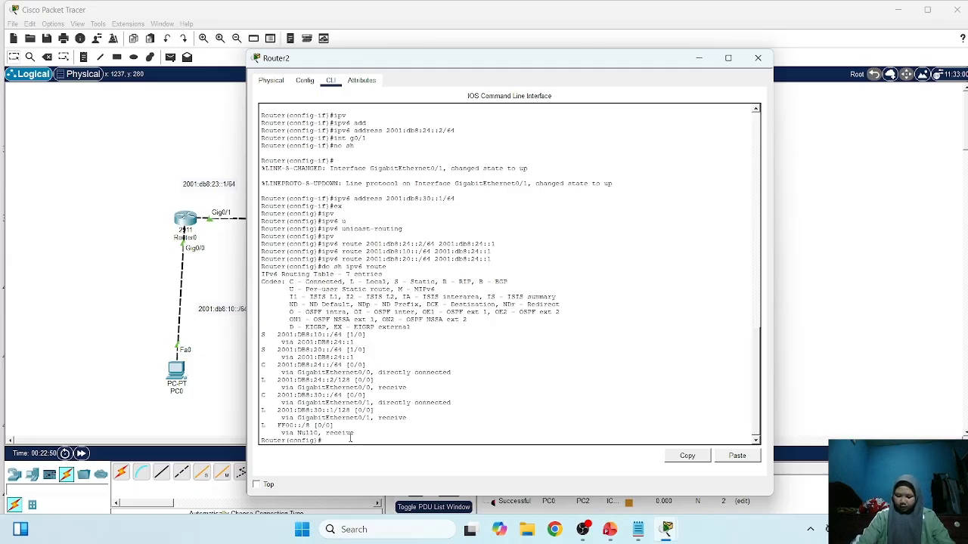
{"action": "type", "text": "ipv6"}
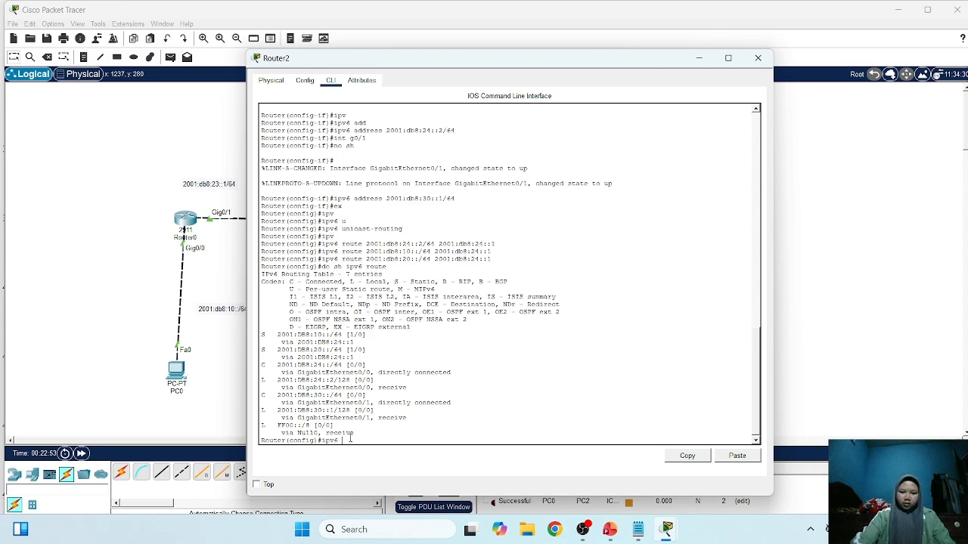
{"action": "type", "text": " rout"}
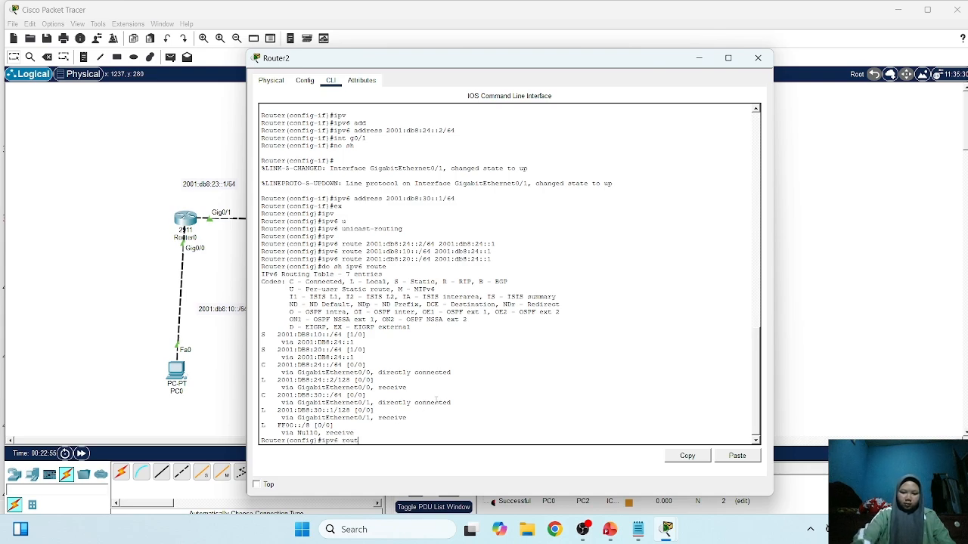
{"action": "type", "text": "er ospf 3"}
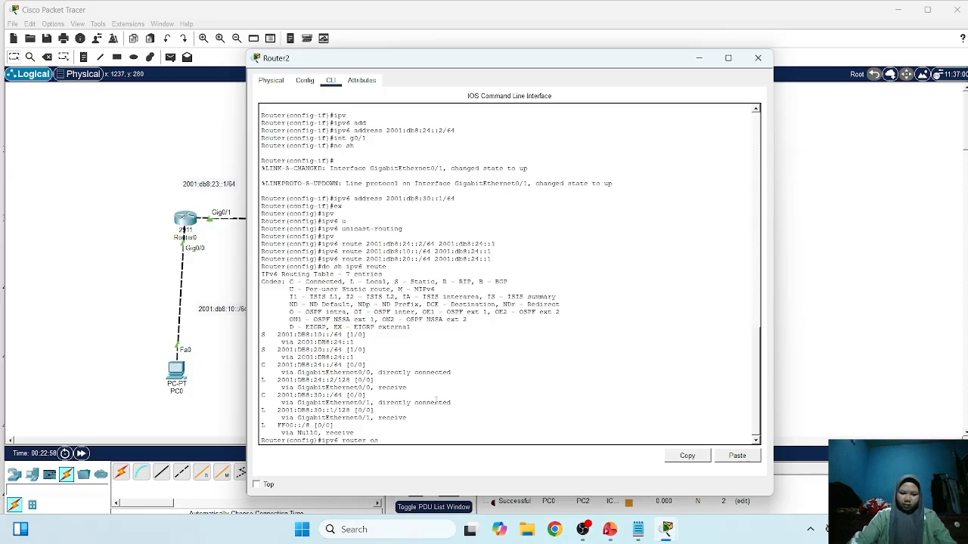
{"action": "key", "text": "Return"}
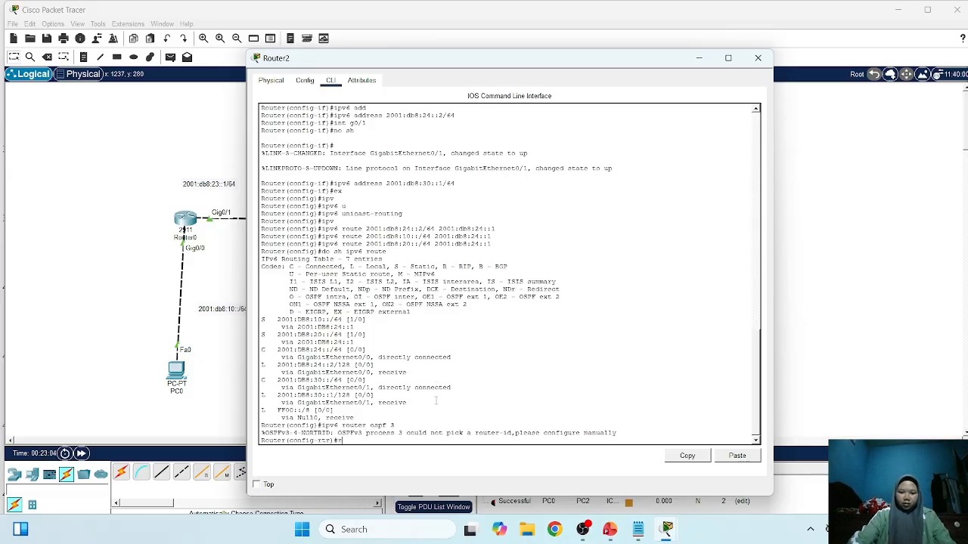
Set the router ID of Router2's OSPF process to 10.10.10.3
{"action": "type", "text": "rou"}
{"action": "key", "text": "Tab"}
{"action": "type", "text": "10.10."}
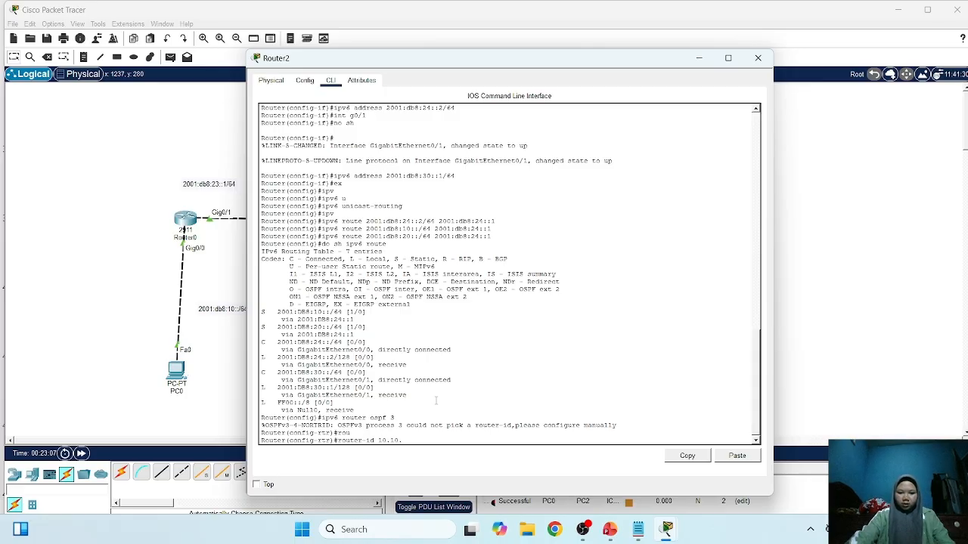
{"action": "type", "text": "10.3"}
{"action": "key", "text": "Return"}
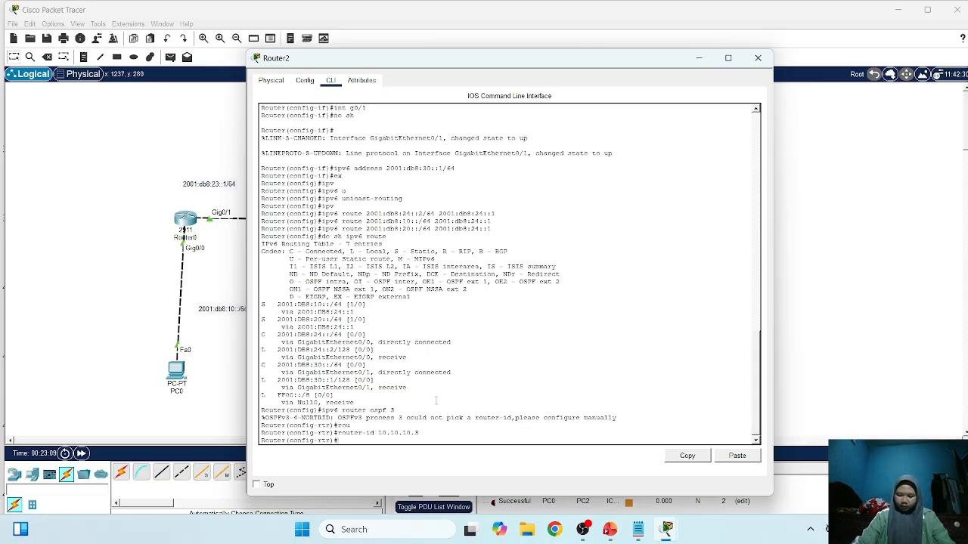
Enable IPv6 OSPF process 3 in area 0 on Router2's interface g0/0
{"action": "type", "text": "int g0/0"}
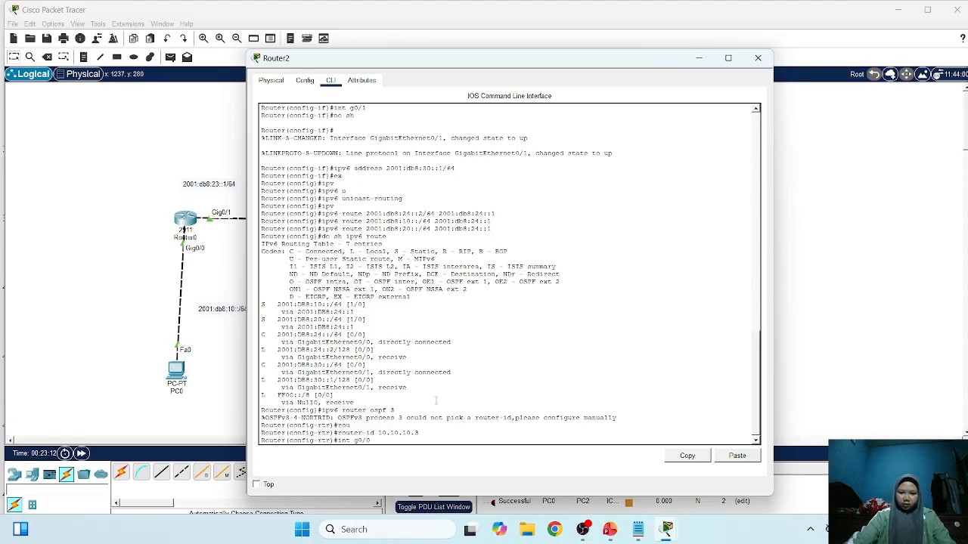
{"action": "key", "text": "Return"}
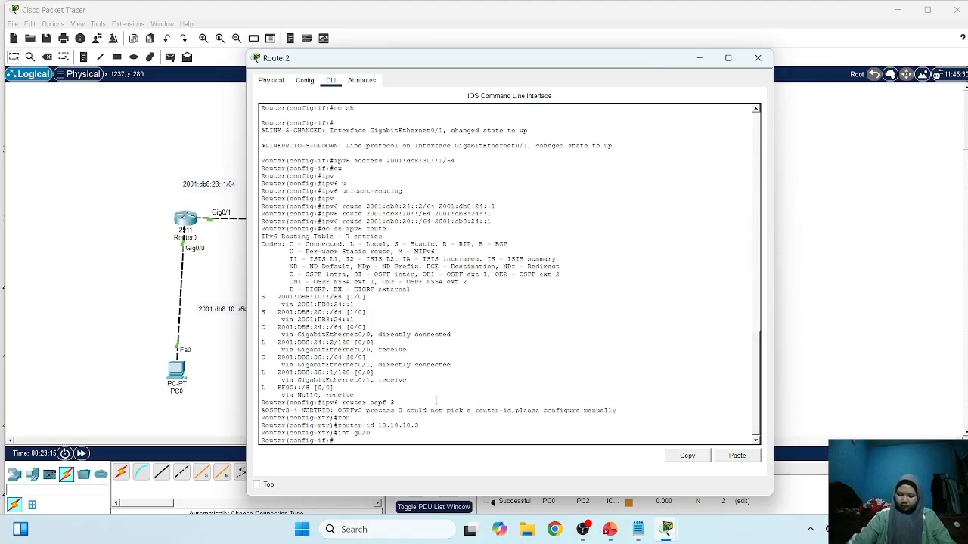
{"action": "type", "text": "ipv"}
{"action": "key", "text": "Tab"}
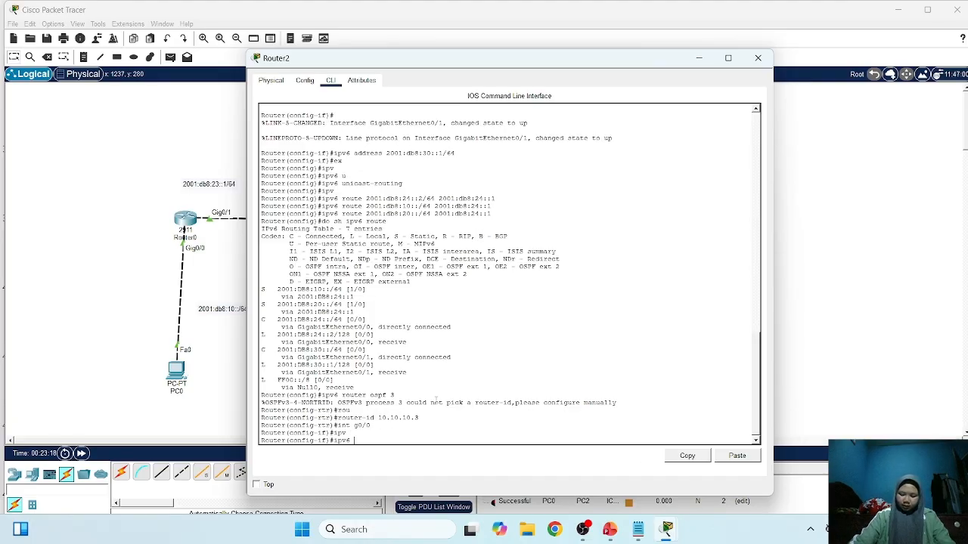
{"action": "type", "text": "os"}
{"action": "key", "text": "Tab"}
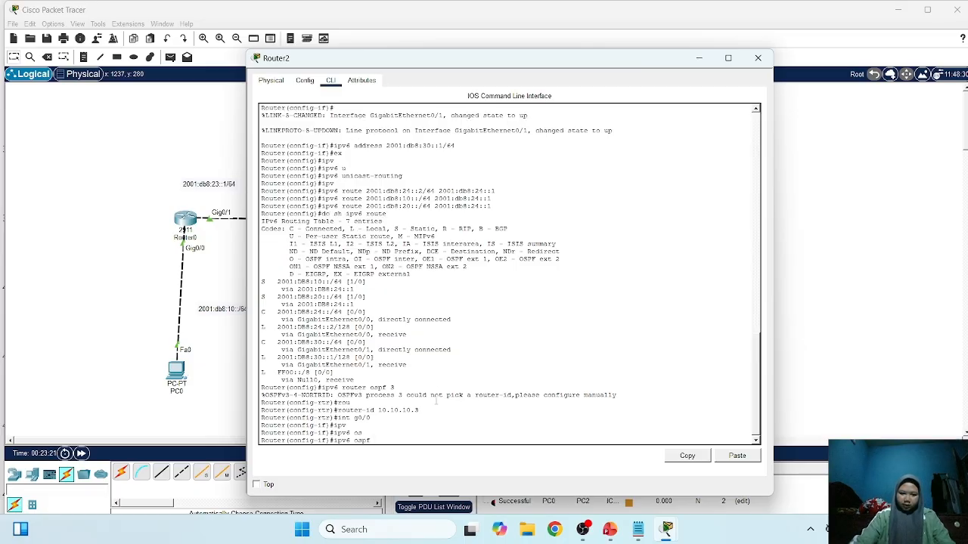
{"action": "type", "text": "3 area 0"}
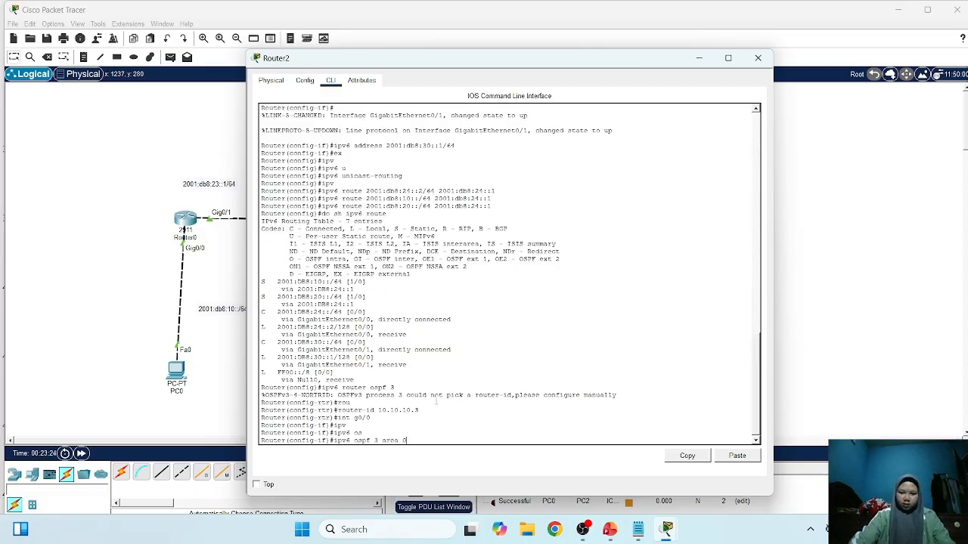
{"action": "key", "text": "Return"}
Enable IPv6 OSPF process 3 in area 0 on Router2's interface g0/1
{"action": "key", "text": "Up"}
{"action": "key", "text": "BackSpace"}
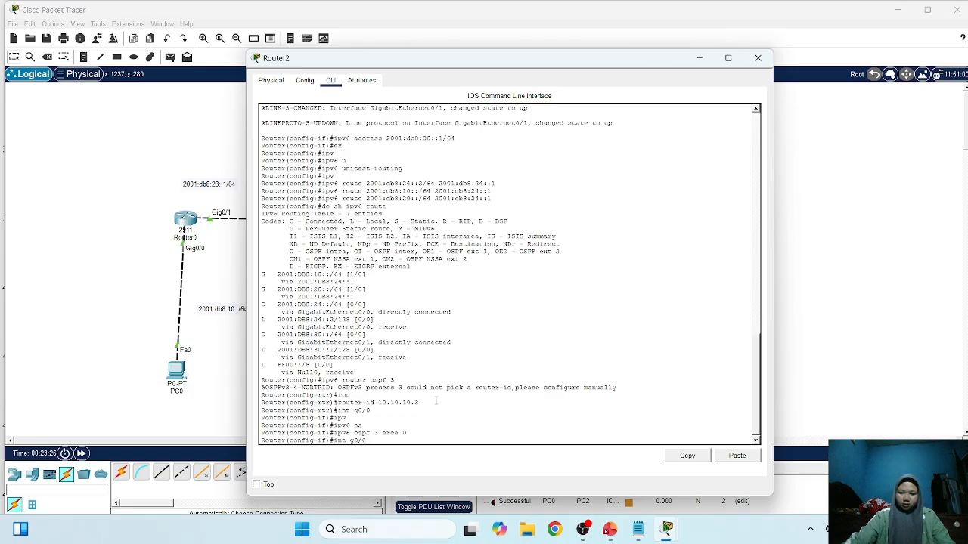
{"action": "type", "text": "1"}
{"action": "key", "text": "Return"}
{"action": "key", "text": "Up"}
{"action": "key", "text": "Up"}
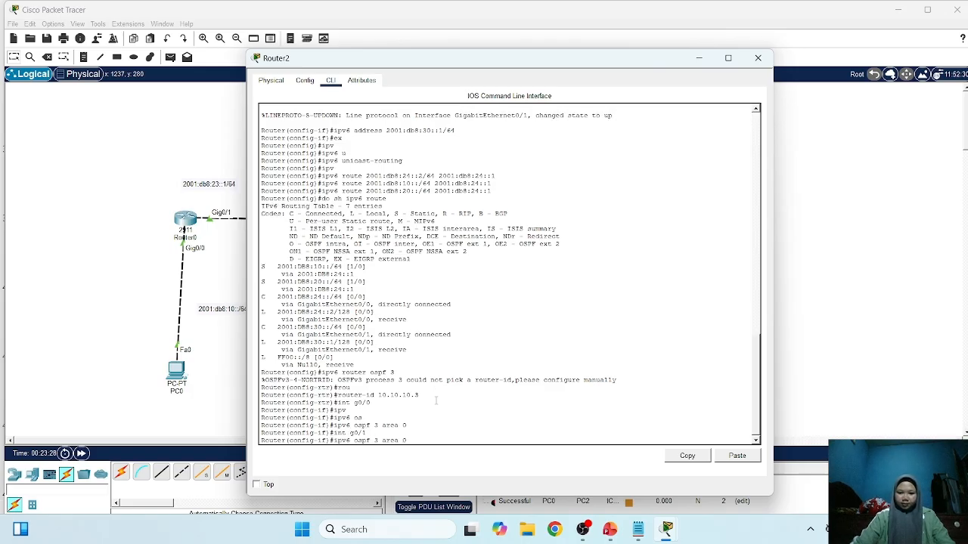
{"action": "key", "text": "Return"}
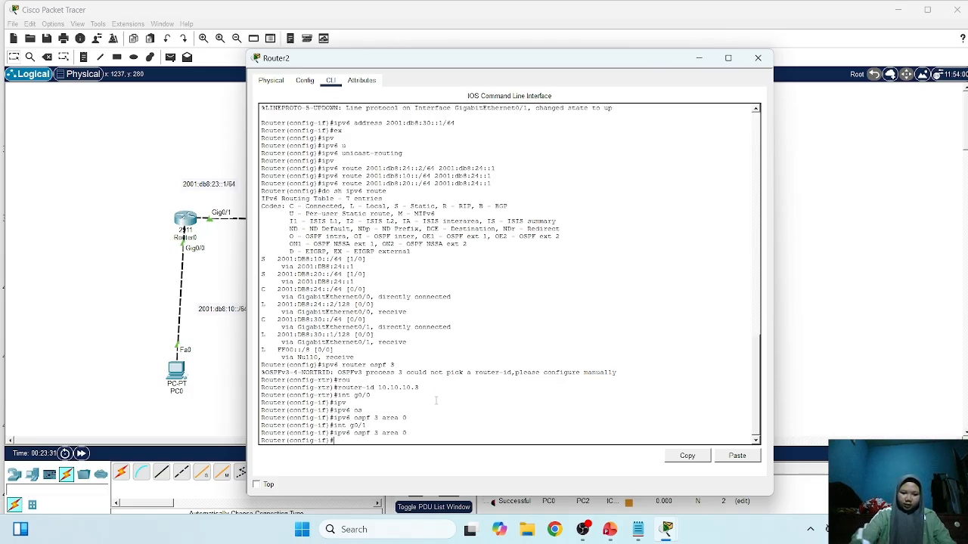
Return to global configuration on Router2 and try to remove the static route 2001:db8:10::/64 via 2001:db8:23::1
{"action": "type", "text": "ex"}
{"action": "key", "text": "Return"}
{"action": "type", "text": "no i"}
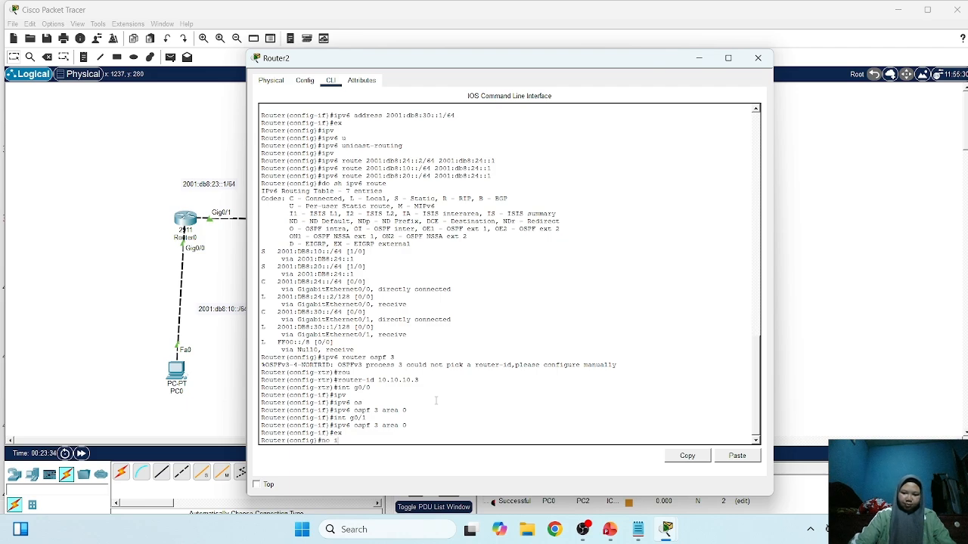
{"action": "type", "text": "pv"}
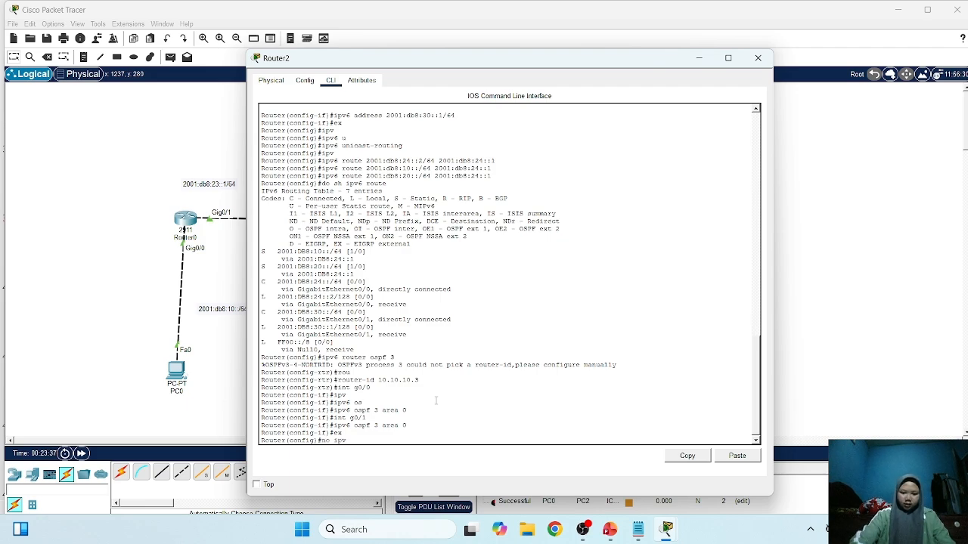
{"action": "type", "text": "6 "}
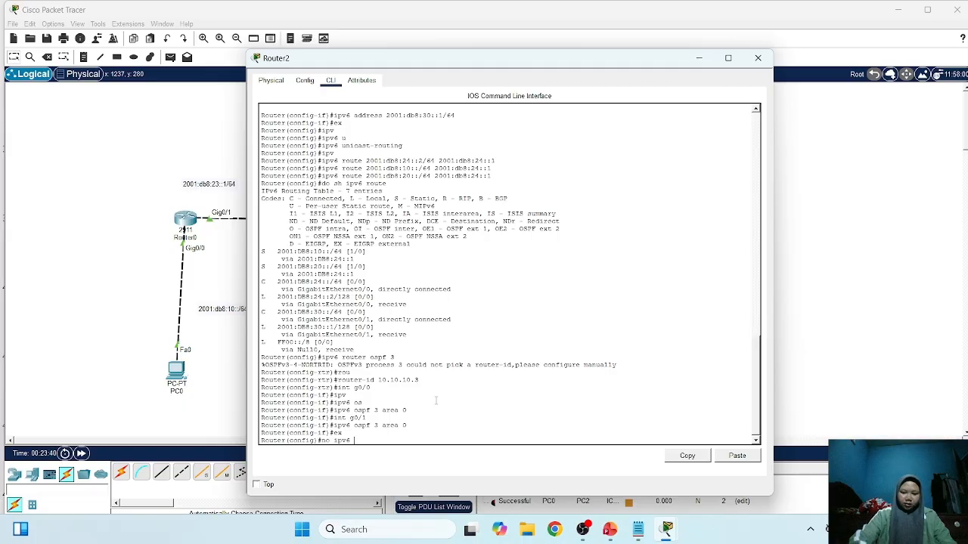
{"action": "type", "text": "route"}
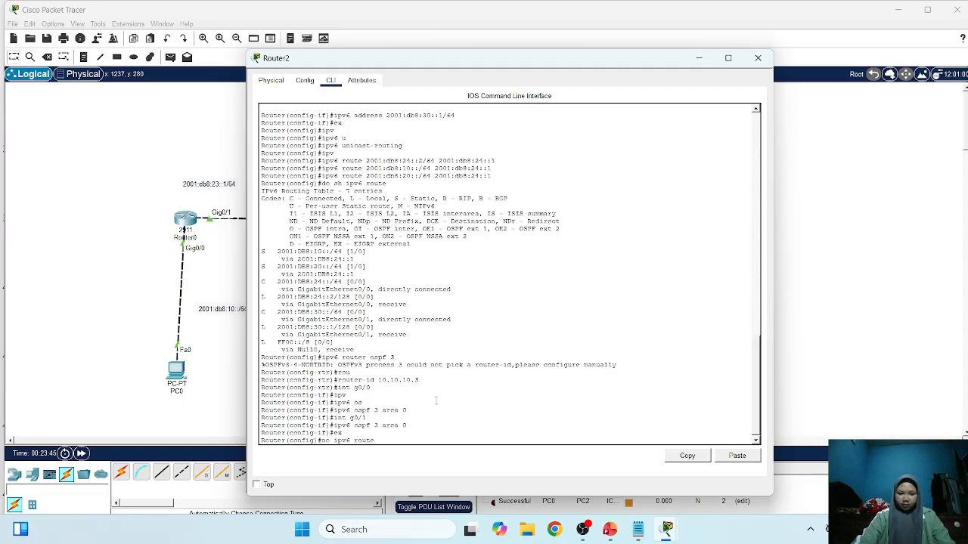
{"action": "type", "text": " 2001"}
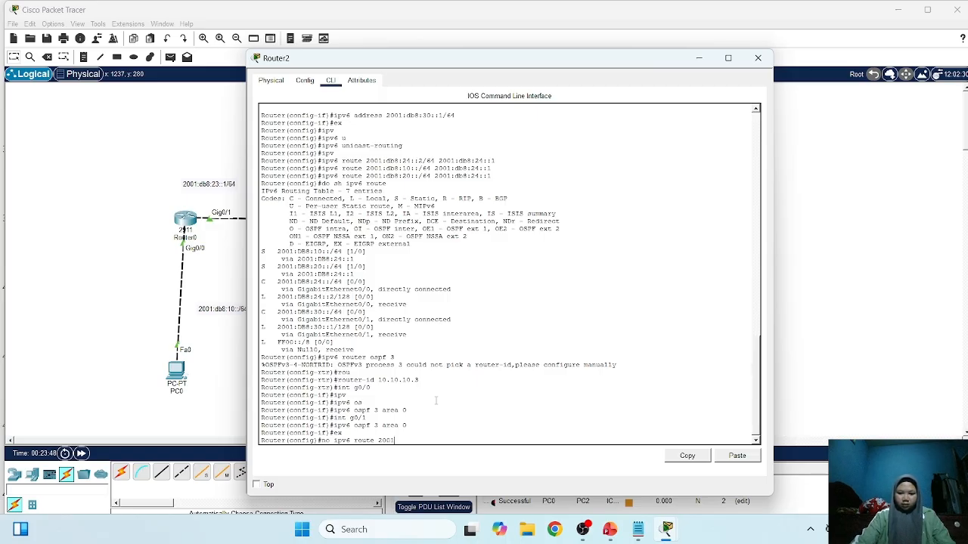
{"action": "type", "text": ":db8"}
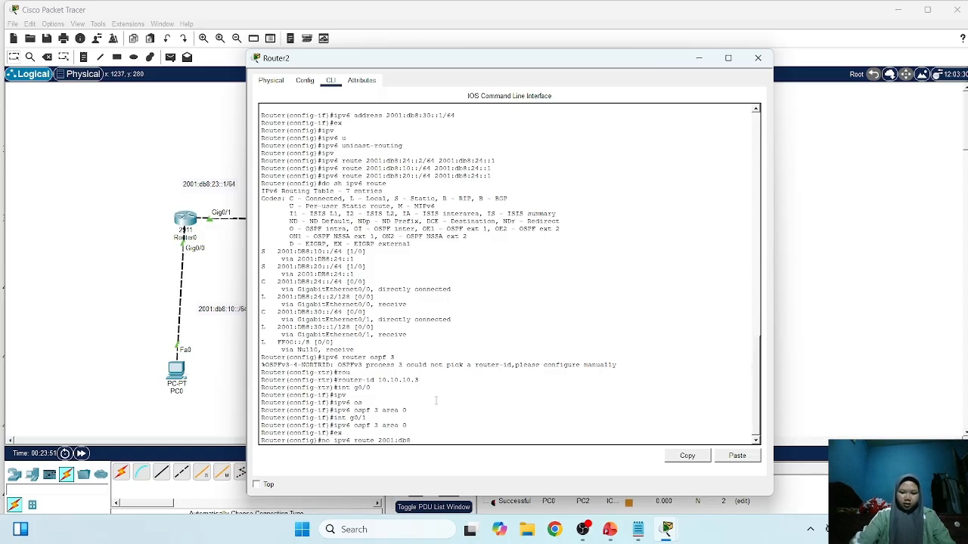
{"action": "type", "text": ":"}
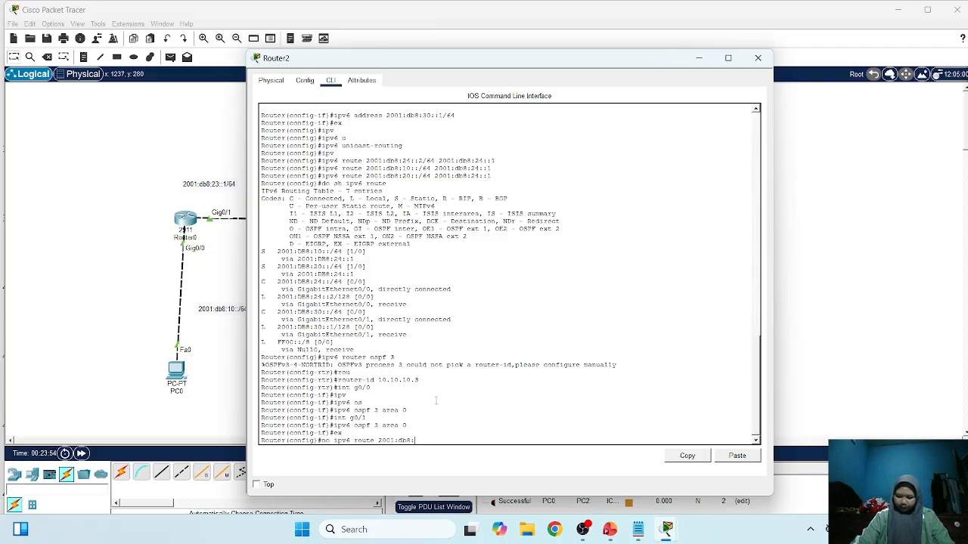
{"action": "type", "text": "10:"}
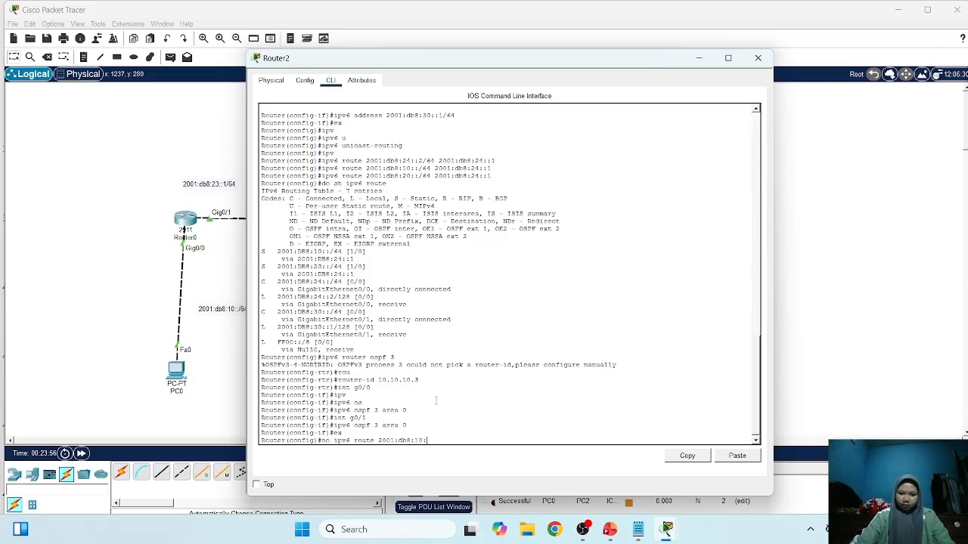
{"action": "type", "text": ":"}
{"action": "type", "text": "/64"}
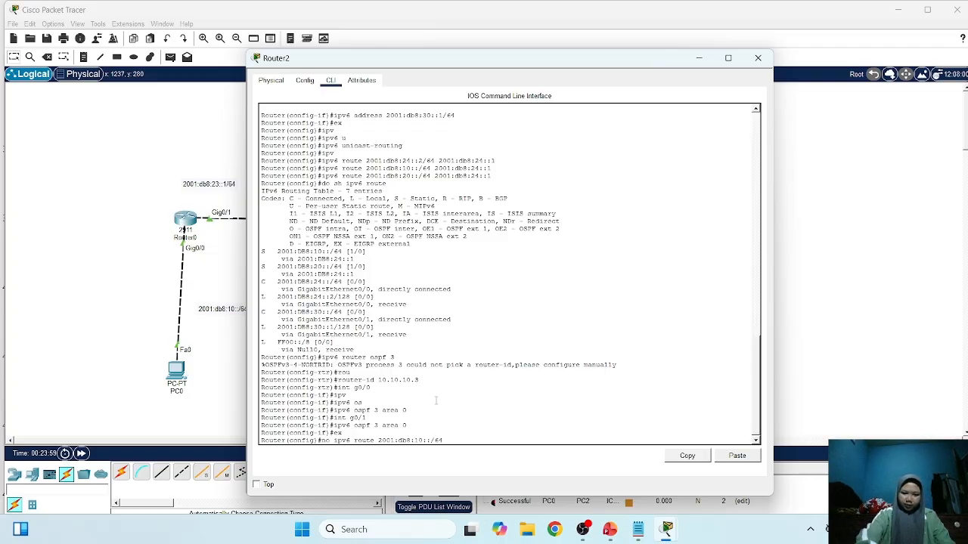
{"action": "type", "text": " 2001:"}
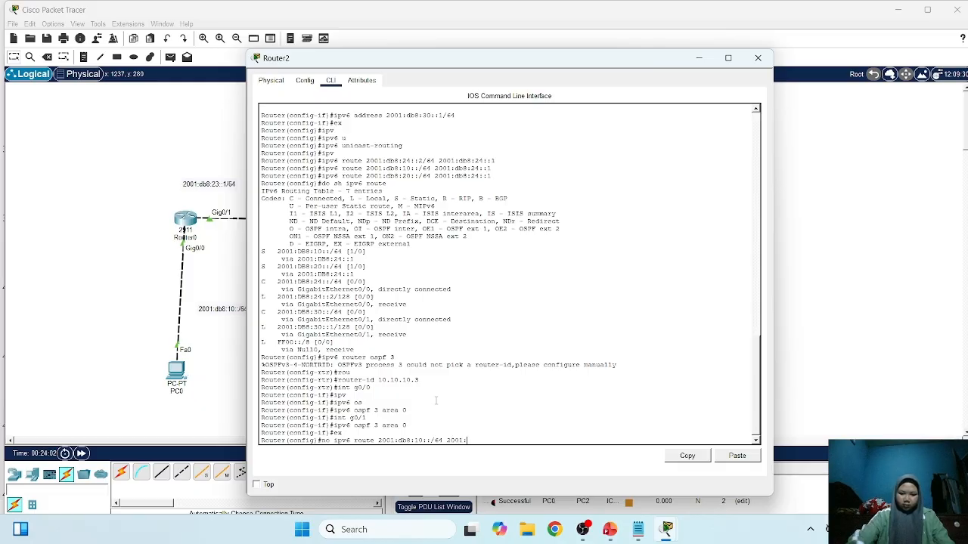
{"action": "type", "text": "db8:"}
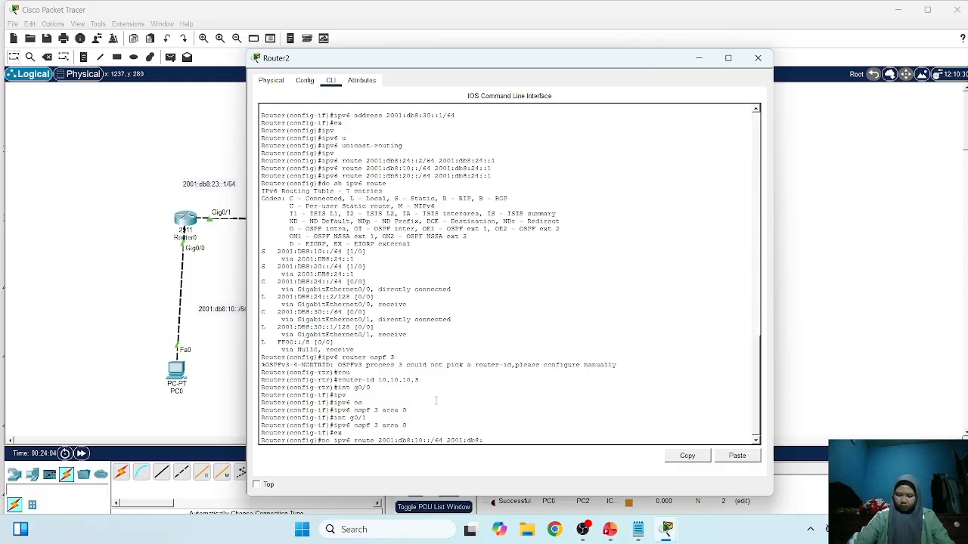
{"action": "type", "text": "23::1"}
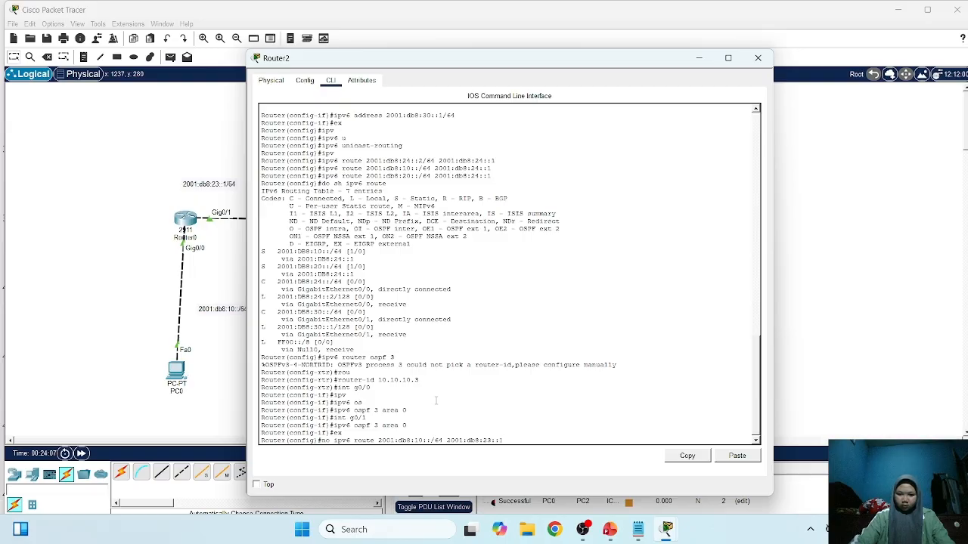
{"action": "key", "text": "Return"}
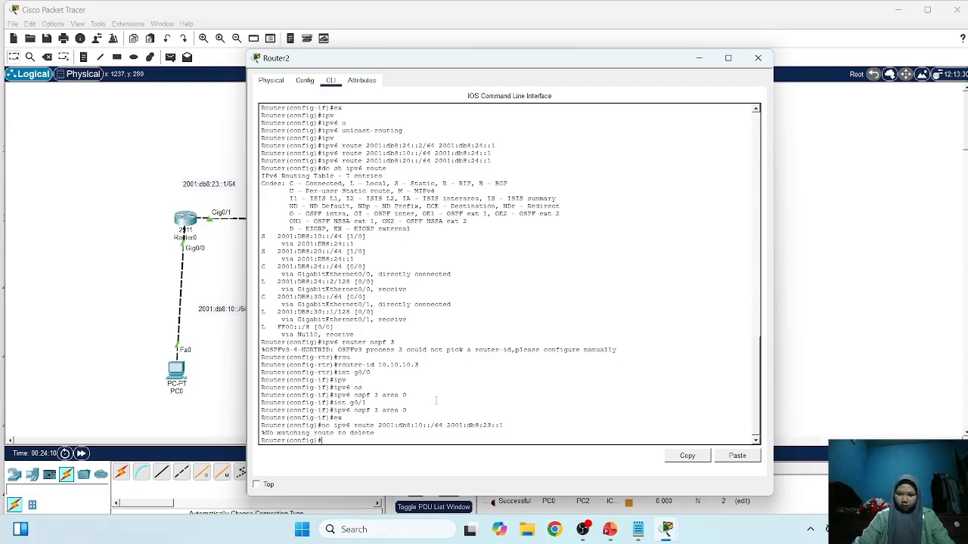
Try to remove the static route 2001:db8:30::/64 via 2001:db8:24::2 on Router2
{"action": "key", "text": "Up"}
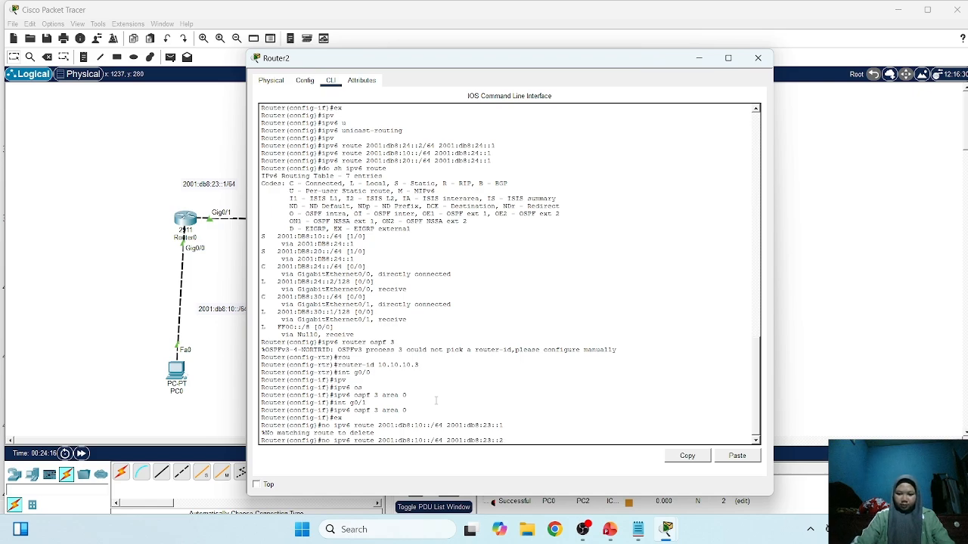
{"action": "key", "text": "Left"}
{"action": "key", "text": "Left"}
{"action": "key", "text": "Left"}
{"action": "key", "text": "BackSpace"}
{"action": "type", "text": "4"}
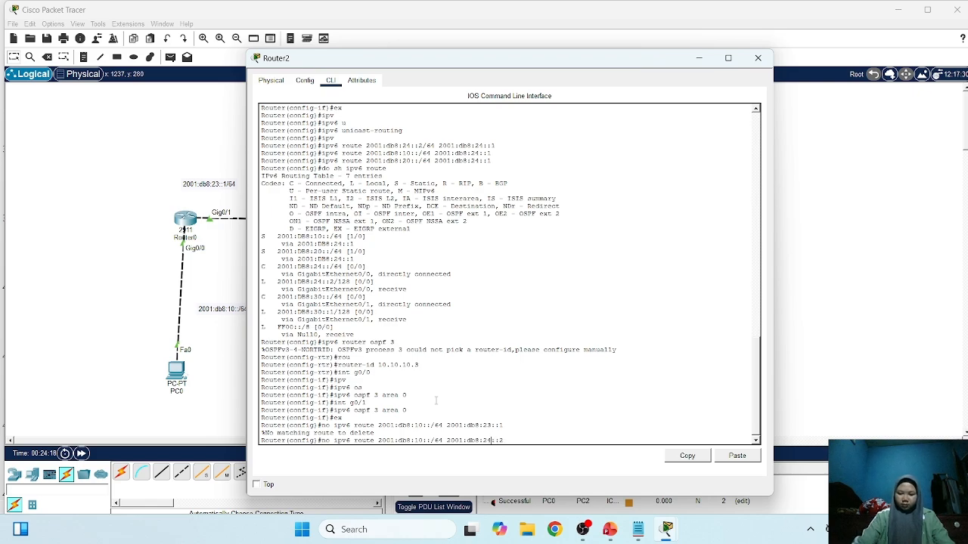
{"action": "key", "text": "Left"}
{"action": "key", "text": "Left"}
{"action": "key", "text": "Left"}
{"action": "key", "text": "Left"}
{"action": "key", "text": "Left"}
{"action": "key", "text": "Left"}
{"action": "key", "text": "Left"}
{"action": "key", "text": "Left"}
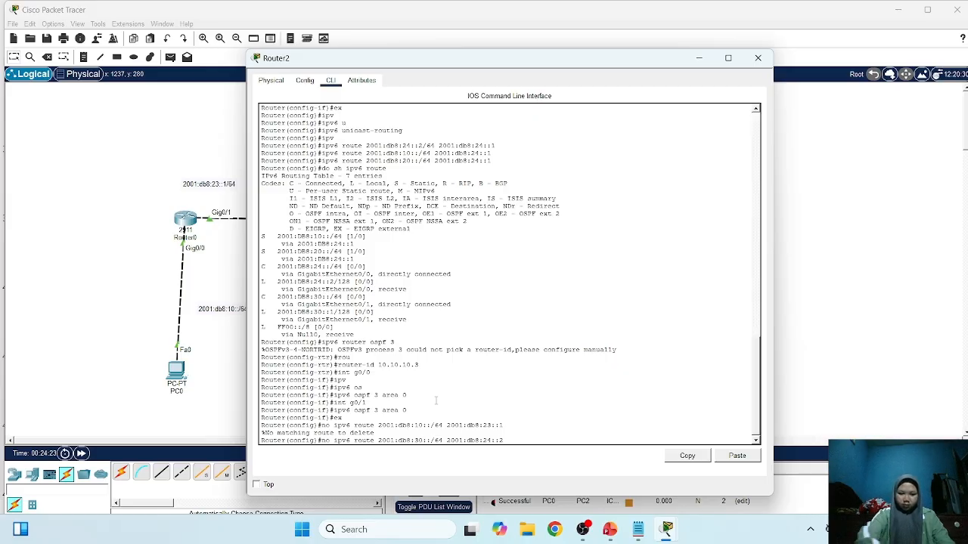
{"action": "key", "text": "Return"}
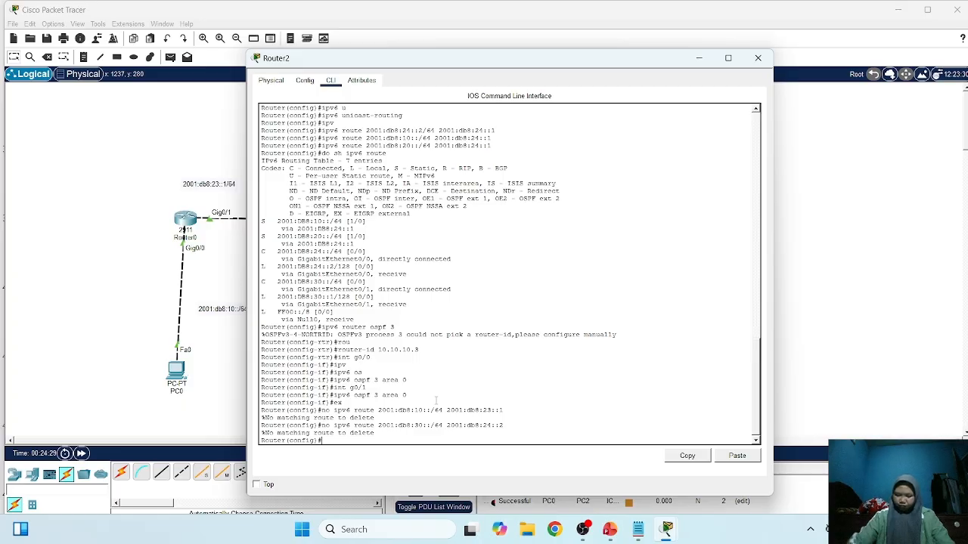
Display Router2's IPv6 routing table from configuration mode with do sh ipv6 route
{"action": "type", "text": "do sh ipv6"}
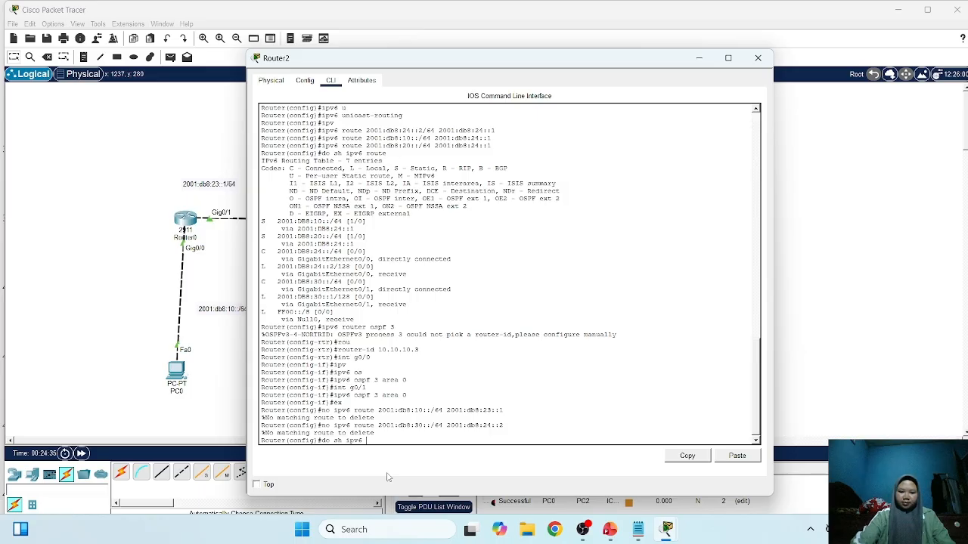
{"action": "type", "text": " route"}
{"action": "key", "text": "Return"}
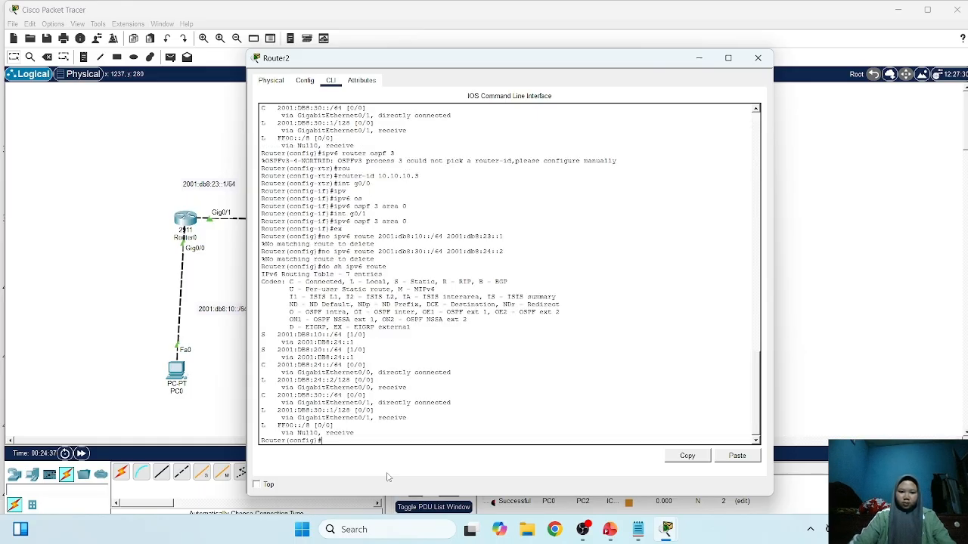
{"action": "key", "text": "Return"}
{"action": "key", "text": "Return"}
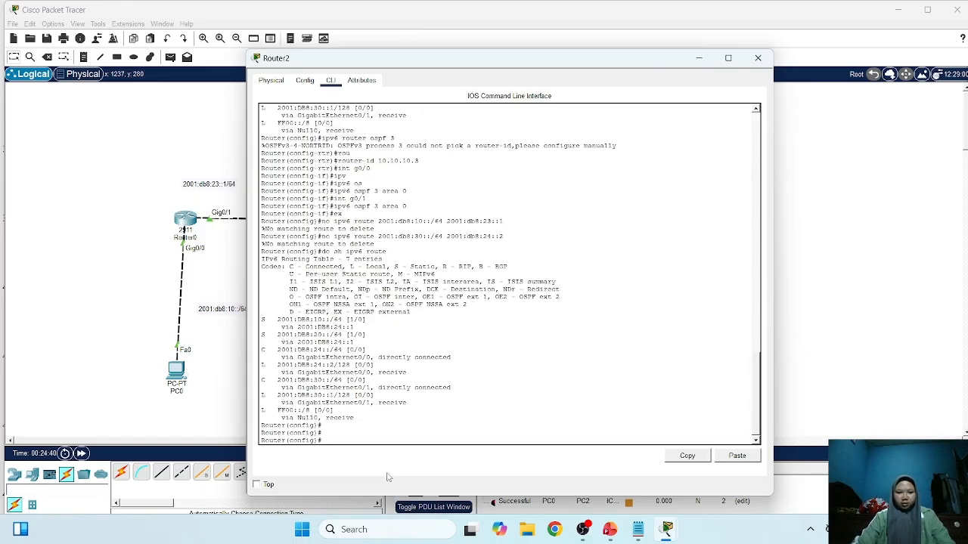
{"action": "key", "text": "Return"}
{"action": "key", "text": "Up"}
{"action": "key", "text": "Up"}
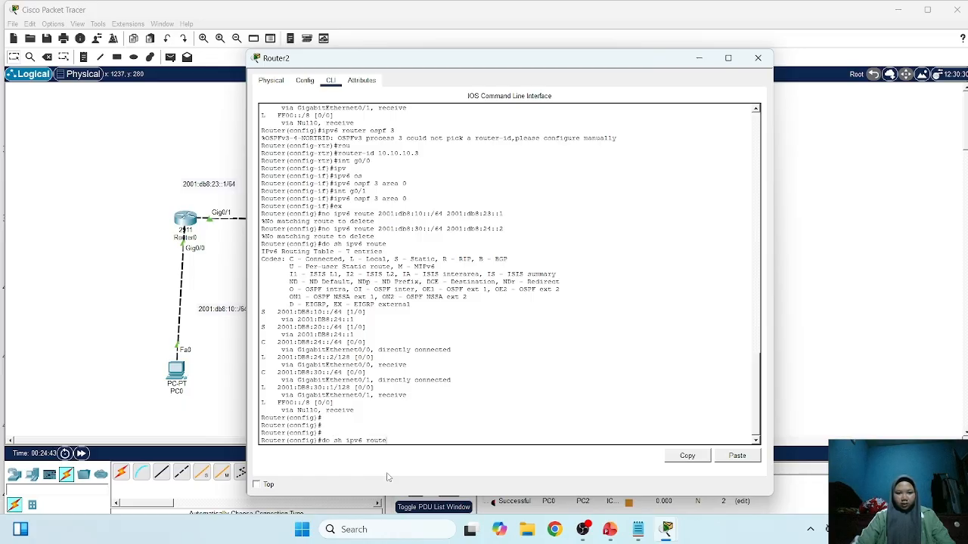
{"action": "key", "text": "Down"}
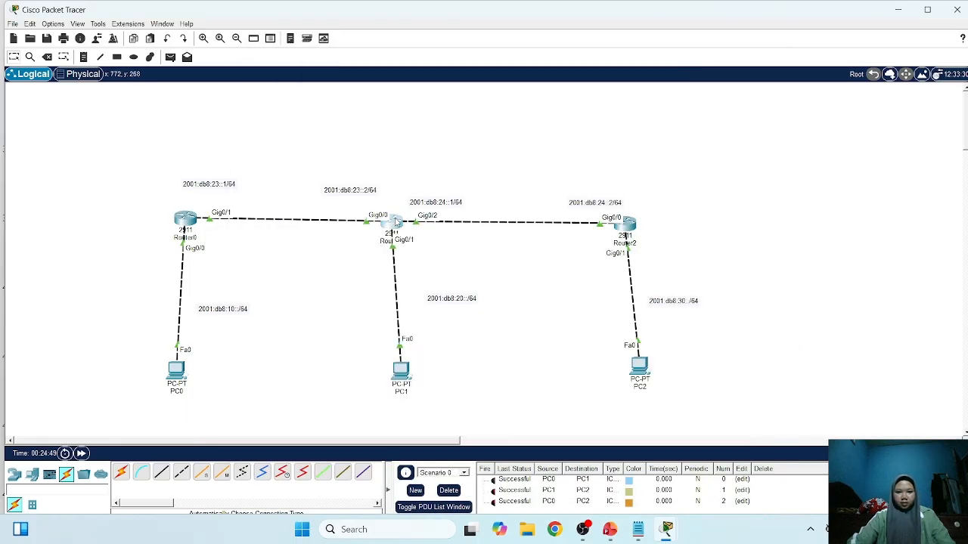
Switch to Router1's command line, display its routing table with do sh ip route, and return to the topology
{"action": "left_click", "coordinate": [390, 223]}
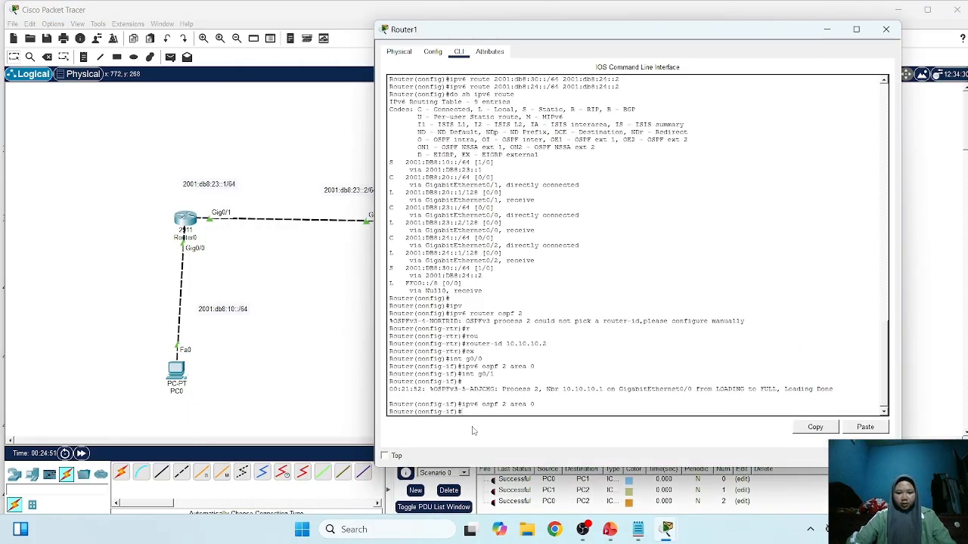
{"action": "type", "text": "do"}
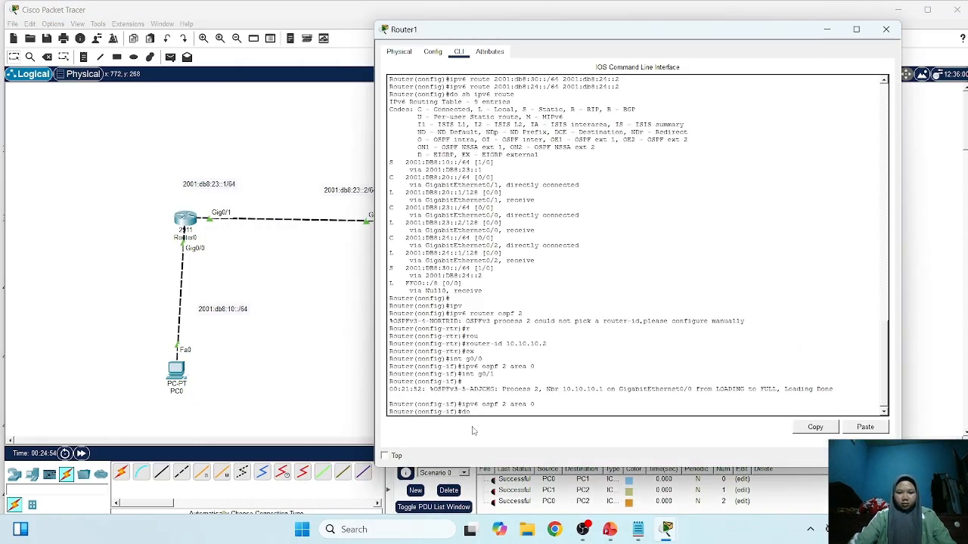
{"action": "type", "text": " hsh ip"}
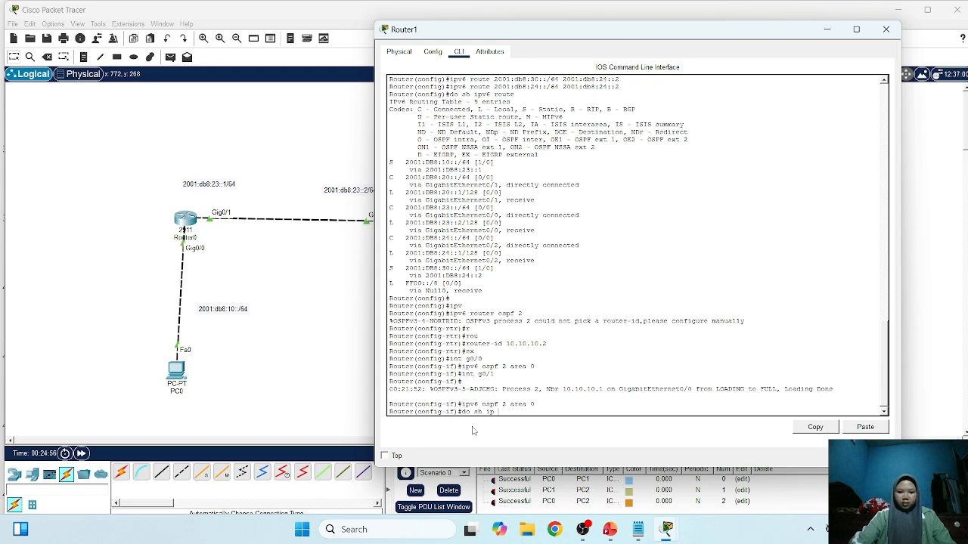
{"action": "type", "text": " route"}
{"action": "key", "text": "Return"}
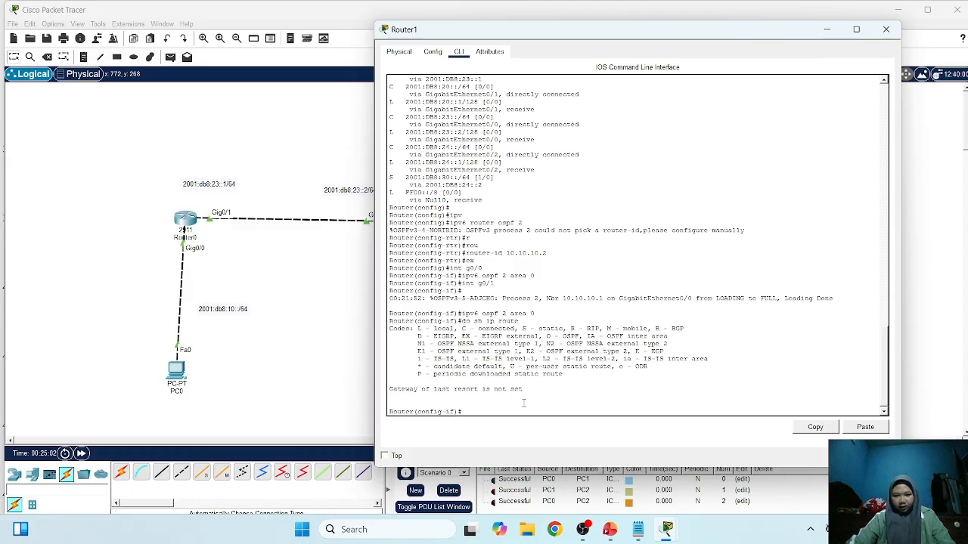
{"action": "left_click", "coordinate": [295, 345]}
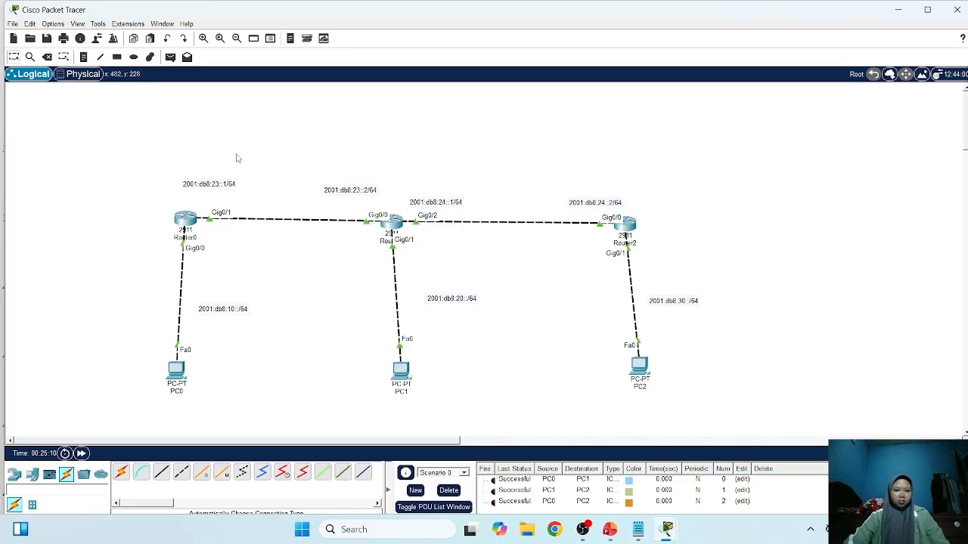
Send a simple PDU from PC0 to PC1, and clear all PDUs of Scenario 0
{"action": "left_click", "coordinate": [170, 58]}
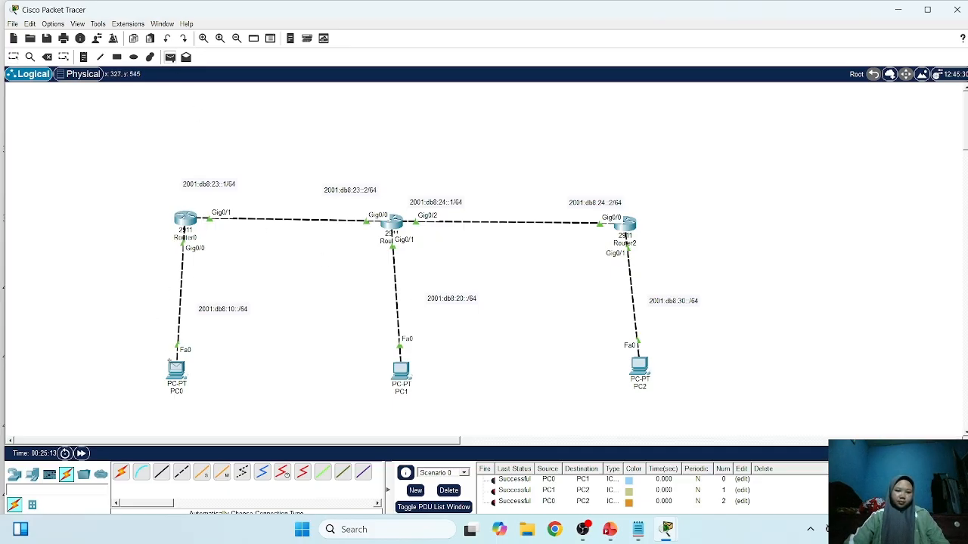
{"action": "left_click", "coordinate": [176, 369]}
{"action": "left_click", "coordinate": [401, 369]}
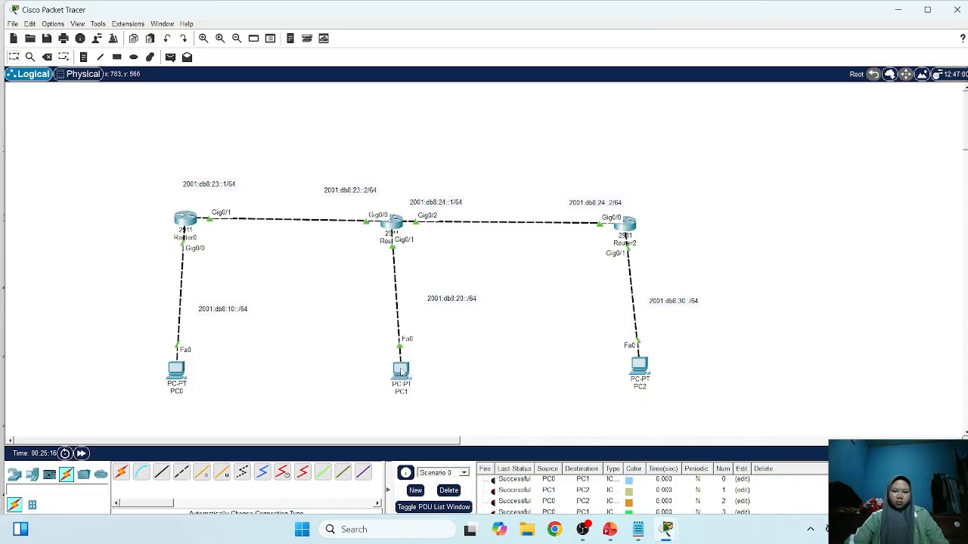
{"action": "left_click", "coordinate": [451, 490]}
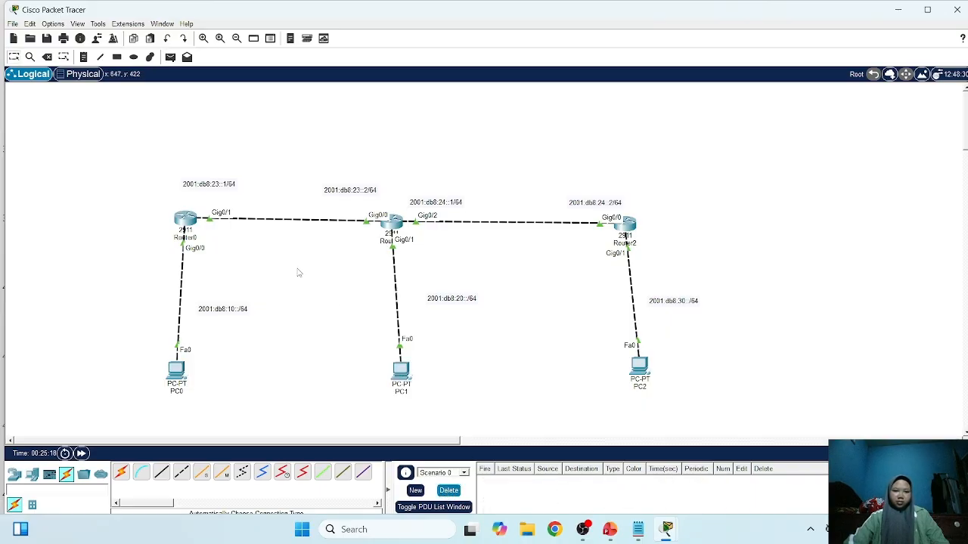
Send a simple PDU from PC1 to PC2 to test connectivity between their networks
{"action": "left_click", "coordinate": [401, 371]}
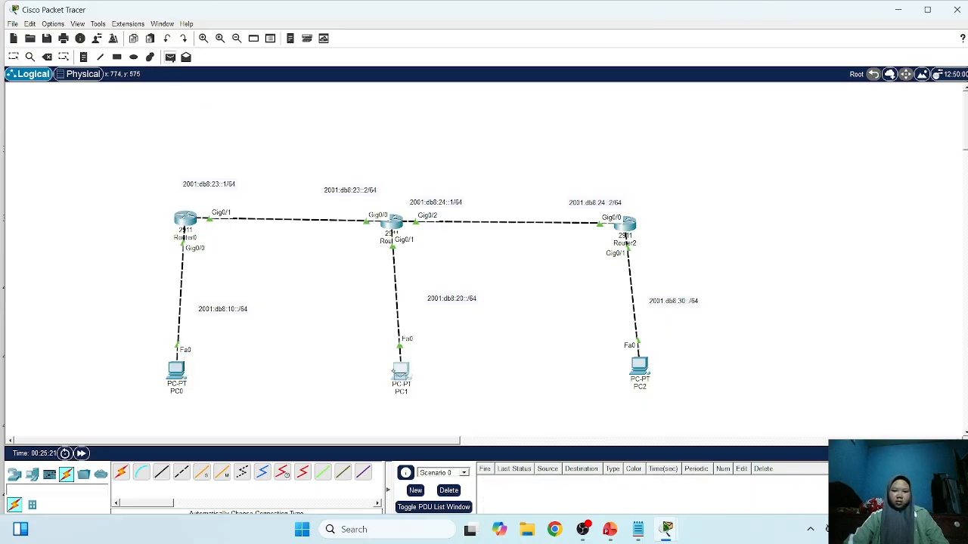
{"action": "left_click", "coordinate": [637, 367]}
{"action": "left_click", "coordinate": [170, 57]}
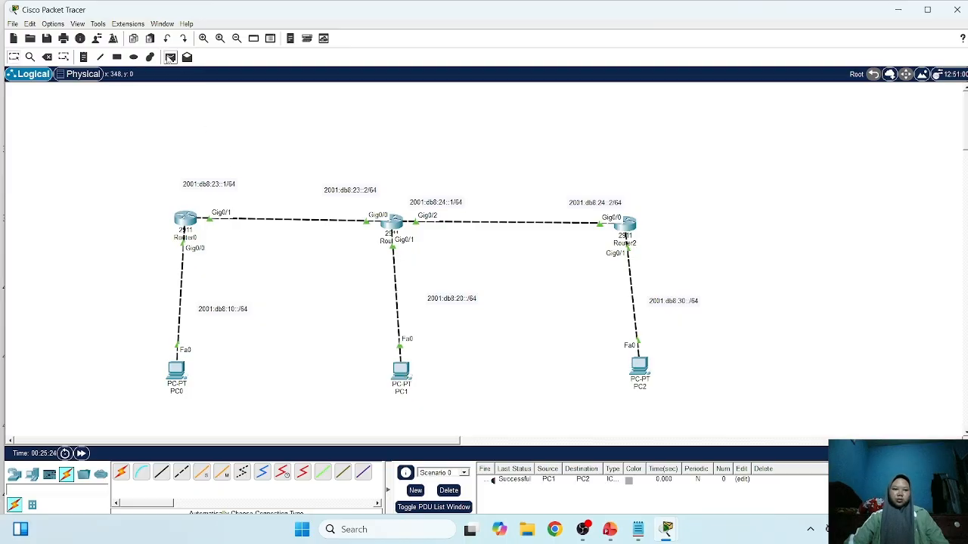
Send a simple PDU from PC0 to PC2 to test end-to-end connectivity, and fire it again
{"action": "left_click", "coordinate": [173, 379]}
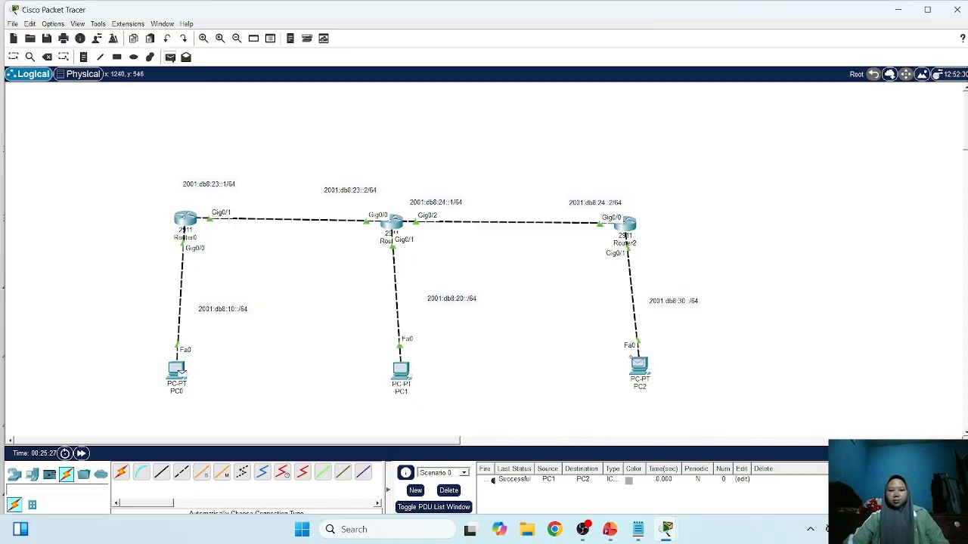
{"action": "left_click", "coordinate": [639, 365]}
{"action": "left_click", "coordinate": [495, 492]}
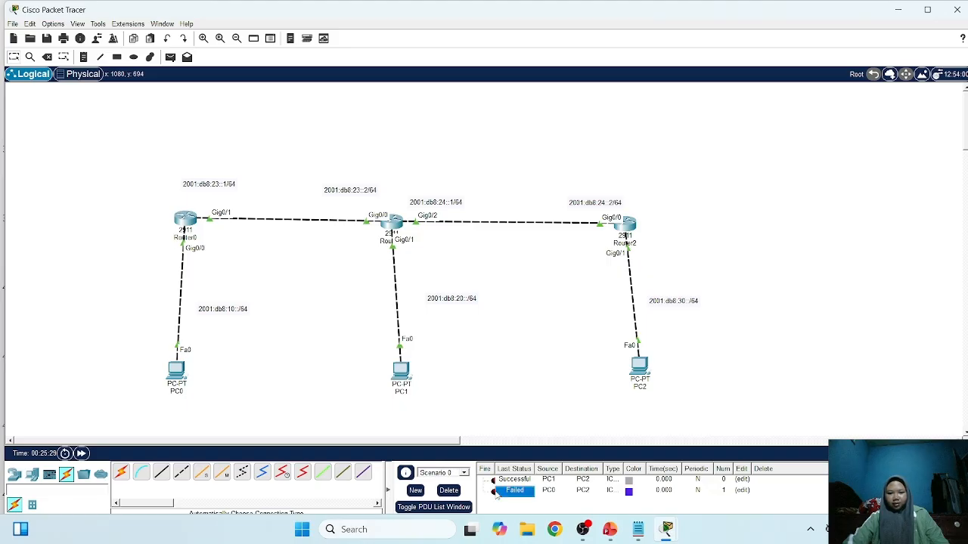
{"action": "left_click", "coordinate": [493, 491]}
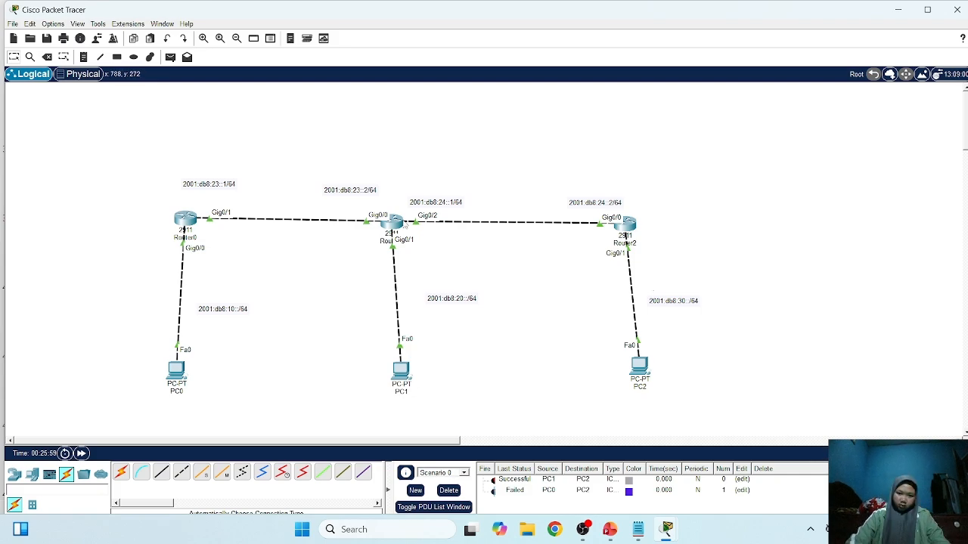
On Router1, leave interface configuration mode and remove the static route with no ipv6 route 2001:db8:10::/64 2001:db8:23::1
{"action": "left_click", "coordinate": [393, 223]}
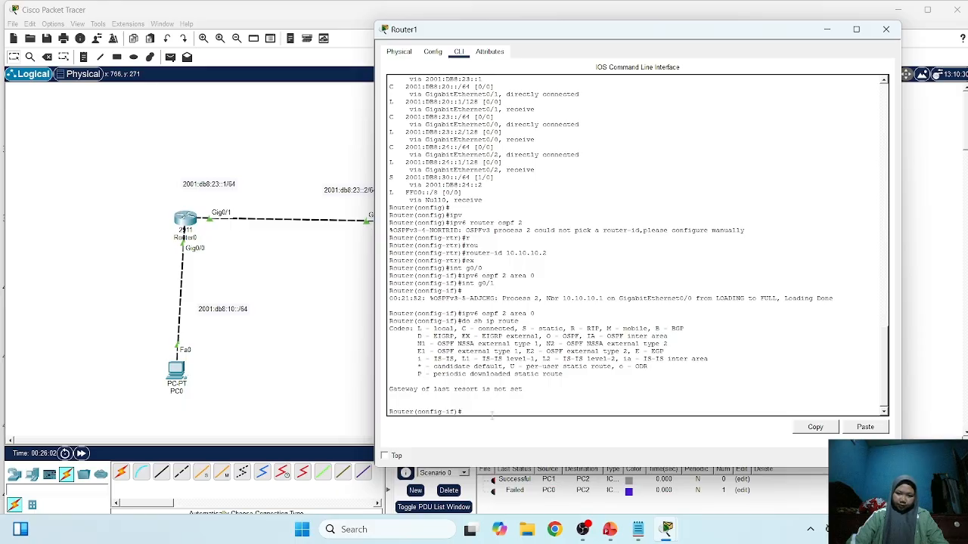
{"action": "type", "text": "ex"}
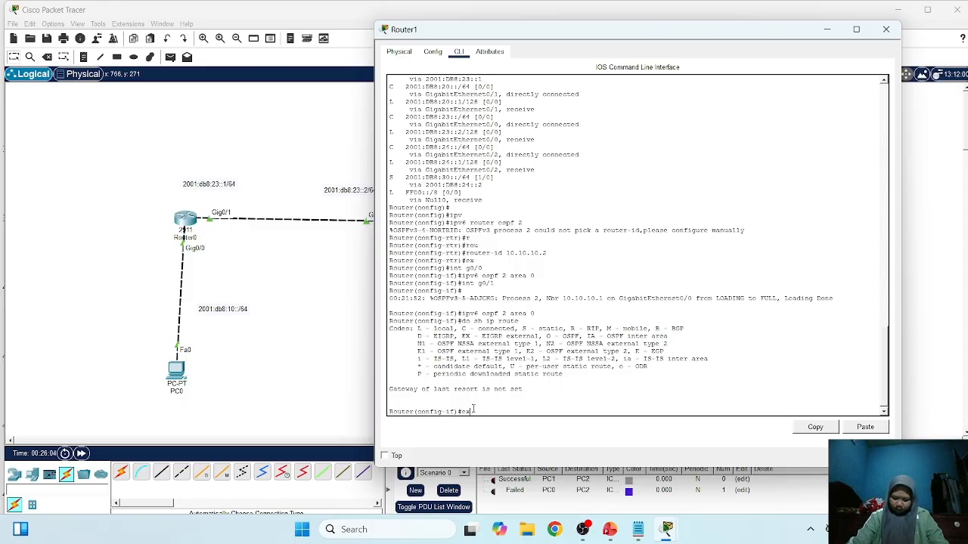
{"action": "key", "text": "Return"}
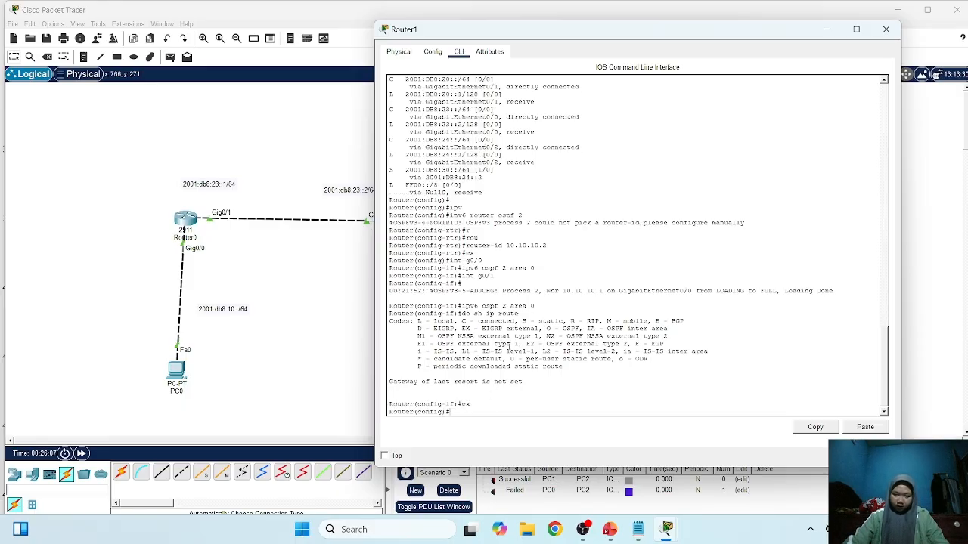
{"action": "type", "text": "no"}
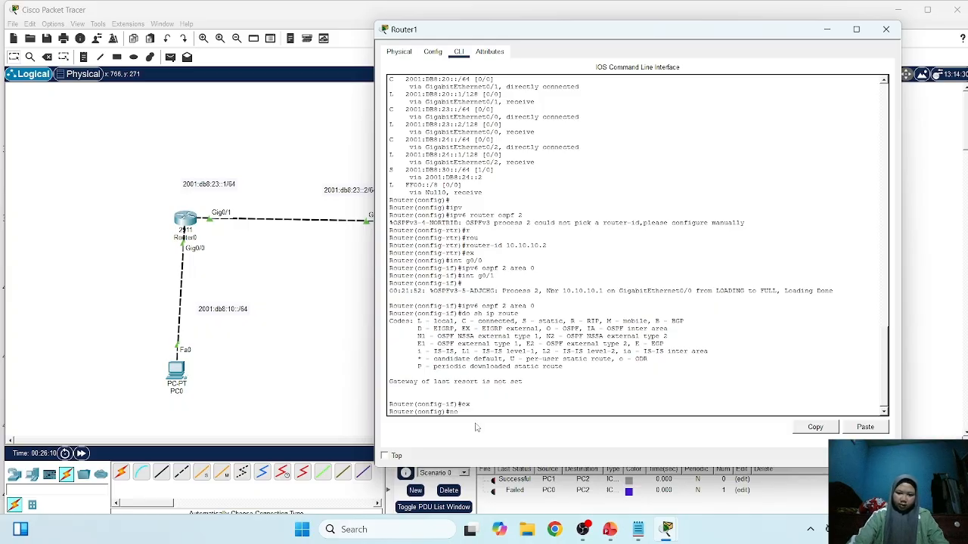
{"action": "type", "text": " ipv6"}
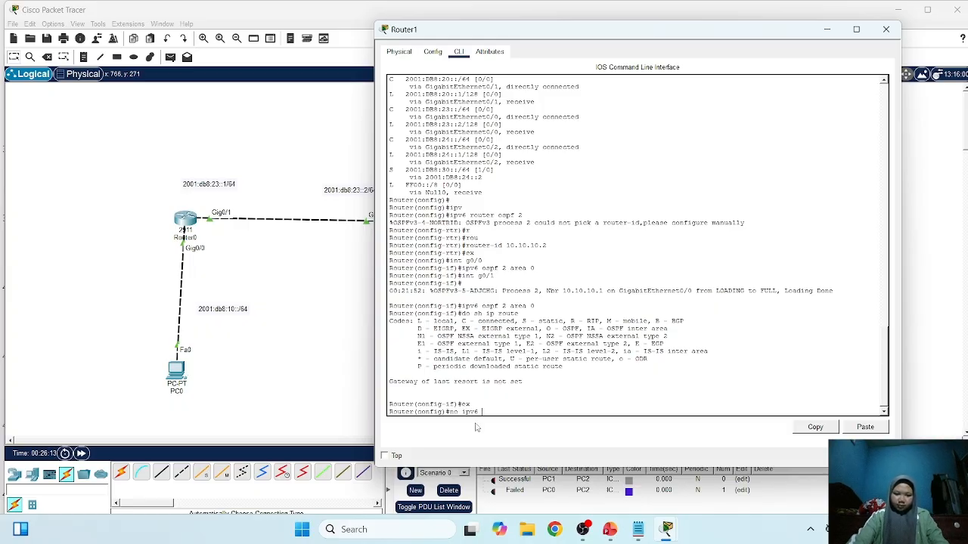
{"action": "type", "text": " route"}
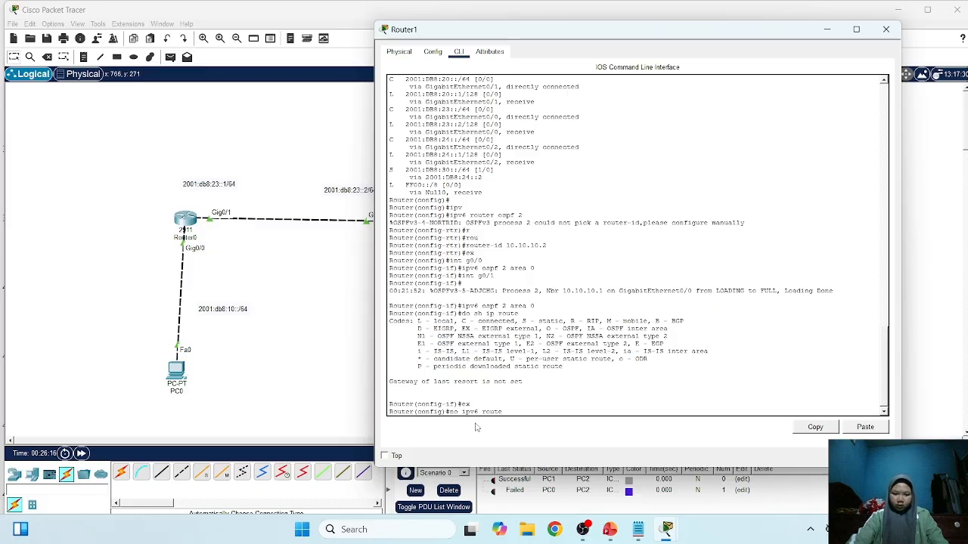
{"action": "type", "text": " 2001:db"}
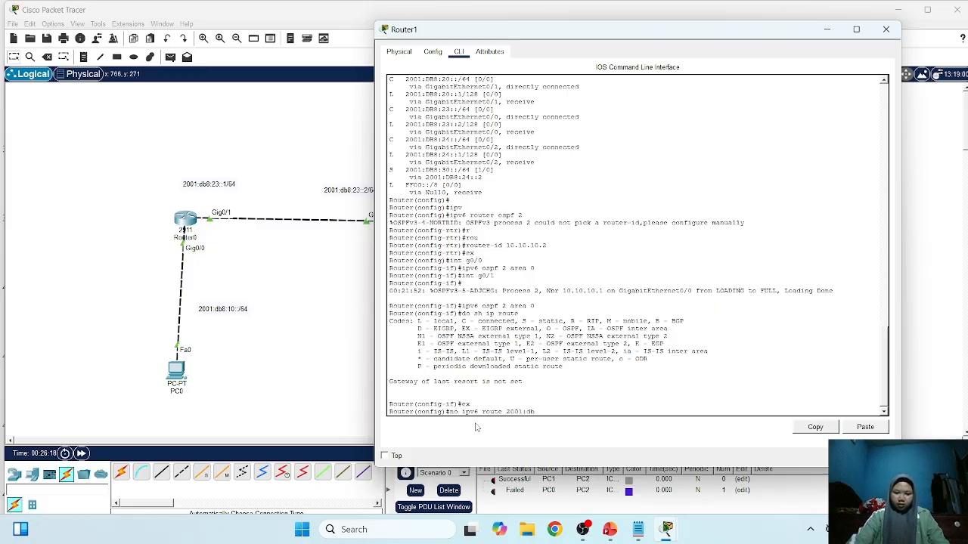
{"action": "type", "text": "8:"}
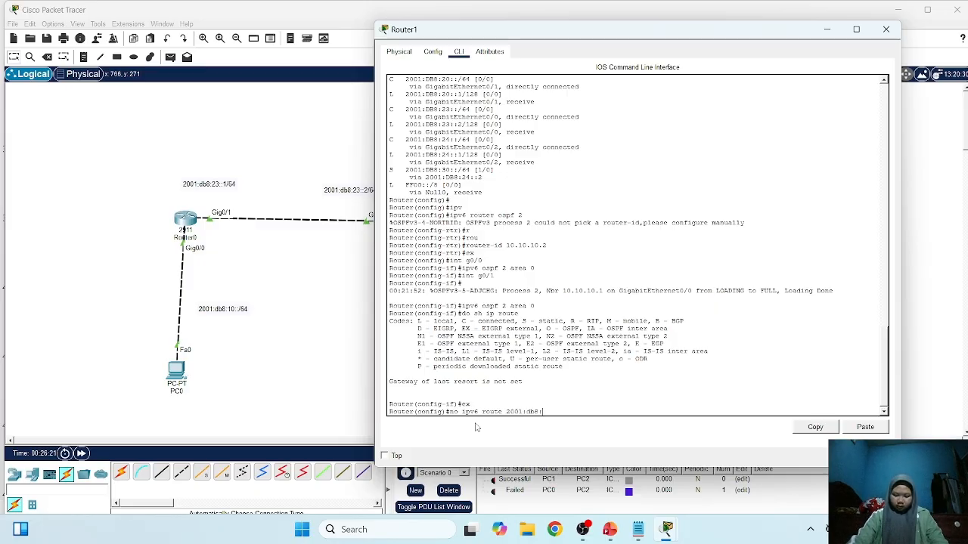
{"action": "type", "text": "10::/64 "}
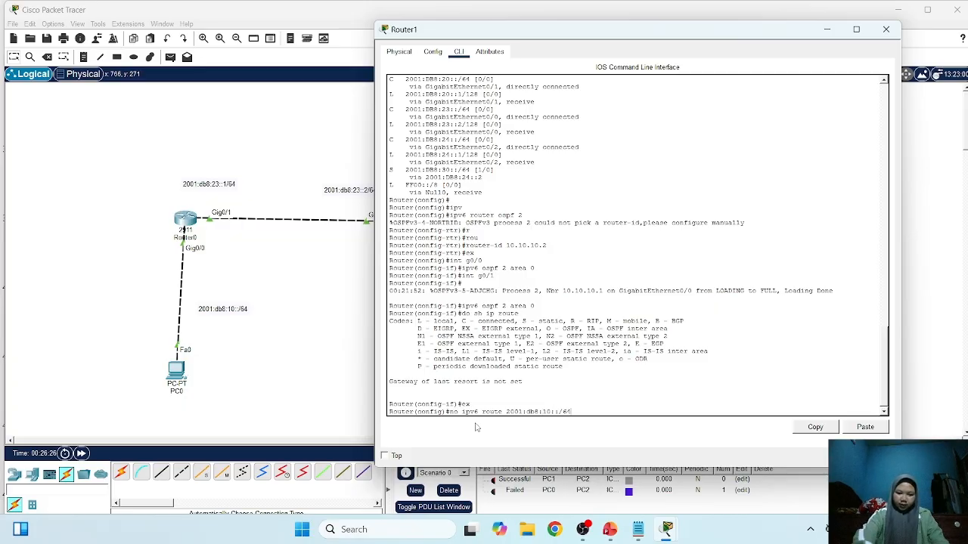
{"action": "type", "text": "2001"}
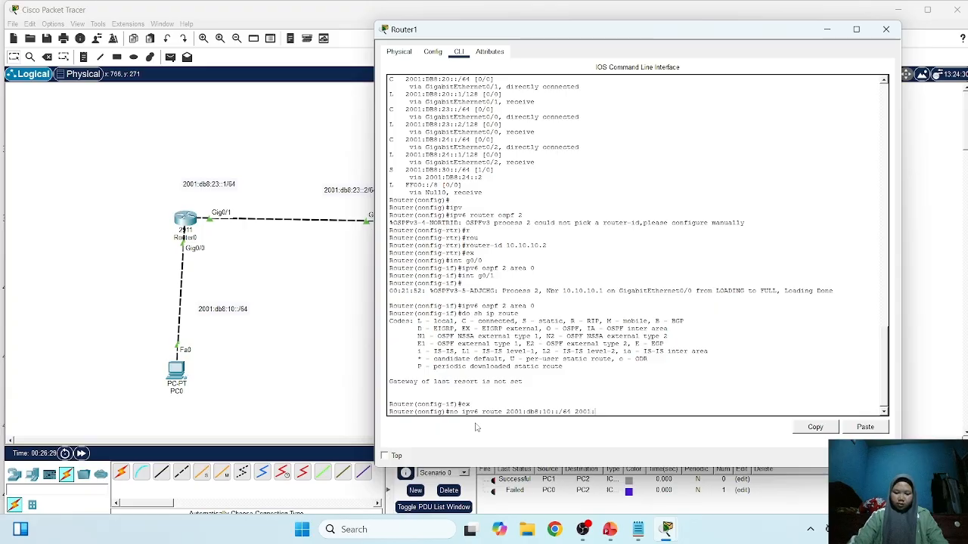
{"action": "type", "text": ":db8"}
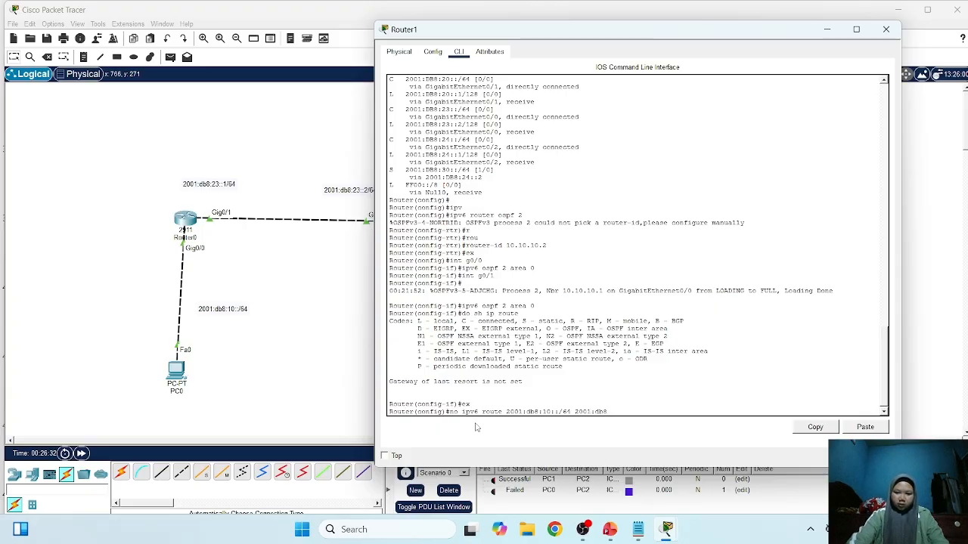
{"action": "type", "text": ":"}
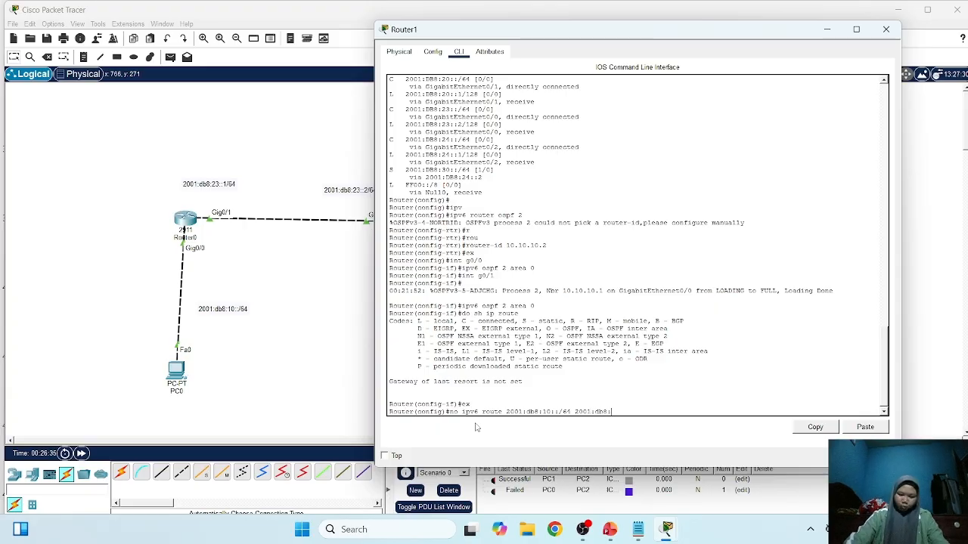
{"action": "type", "text": "23"}
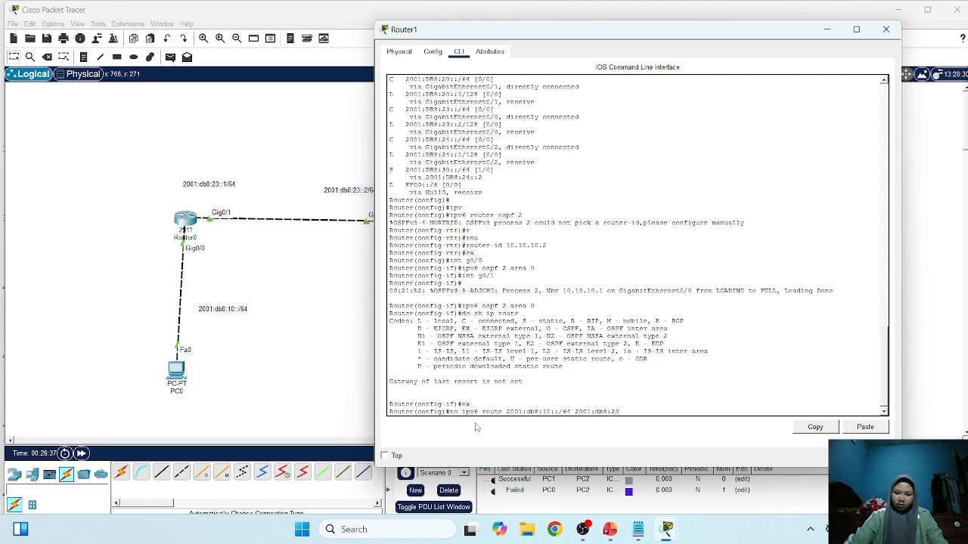
{"action": "type", "text": "::"}
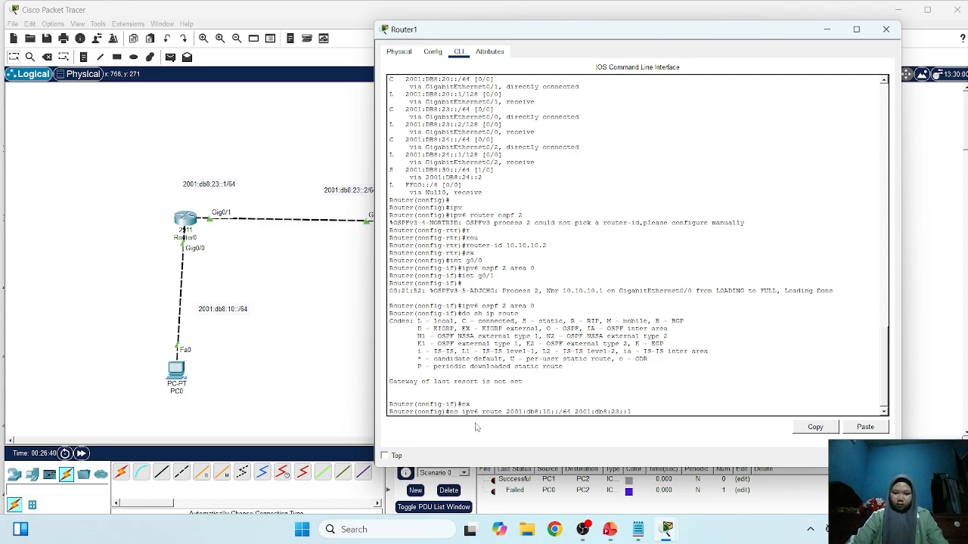
{"action": "type", "text": "1"}
{"action": "key", "text": "Return"}
Remove Router1's other static route with no ipv6 route 2001:db8:30::/64 2001:db8:24::2
{"action": "key", "text": "Up"}
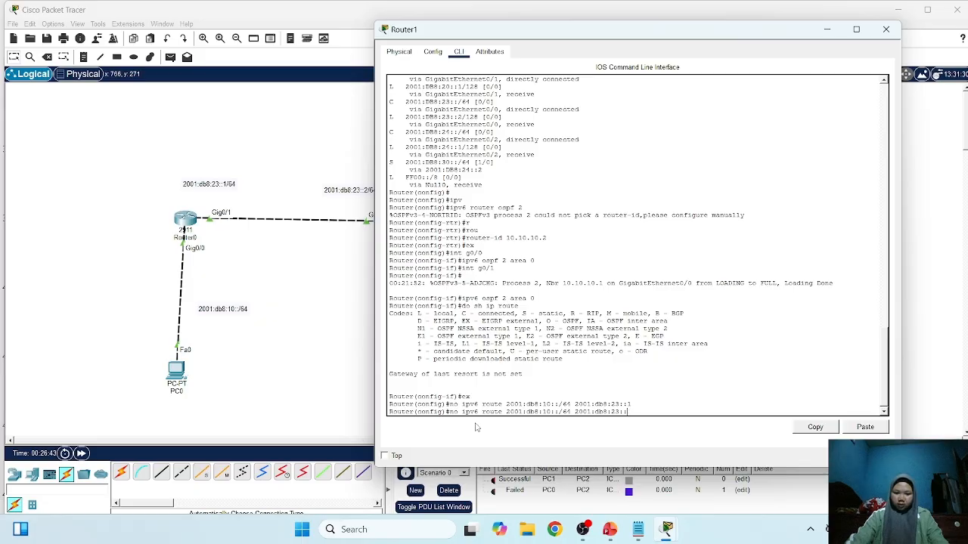
{"action": "key", "text": "Left"}
{"action": "key", "text": "Left"}
{"action": "key", "text": "Left"}
{"action": "key", "text": "BackSpace"}
{"action": "type", "text": "4"}
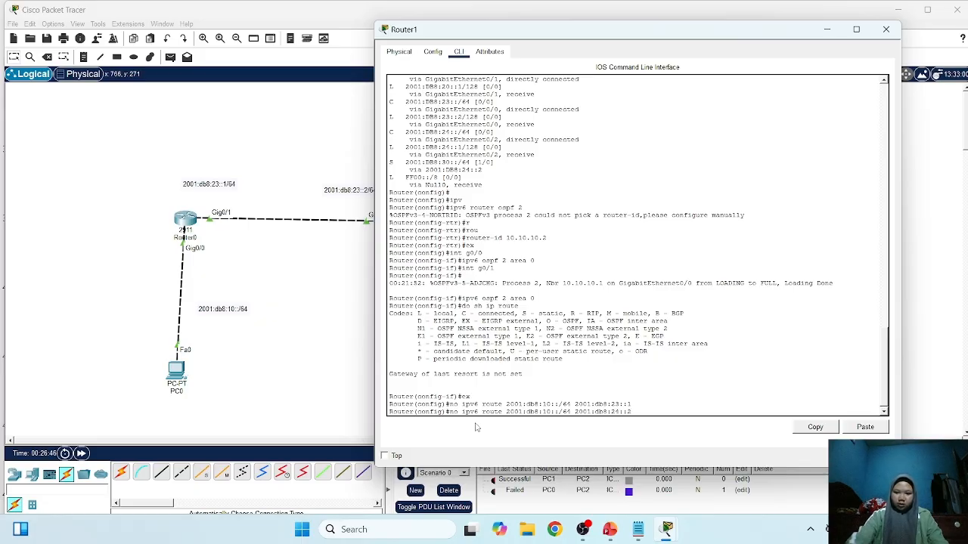
{"action": "key", "text": "Left"}
{"action": "key", "text": "Left"}
{"action": "key", "text": "Left"}
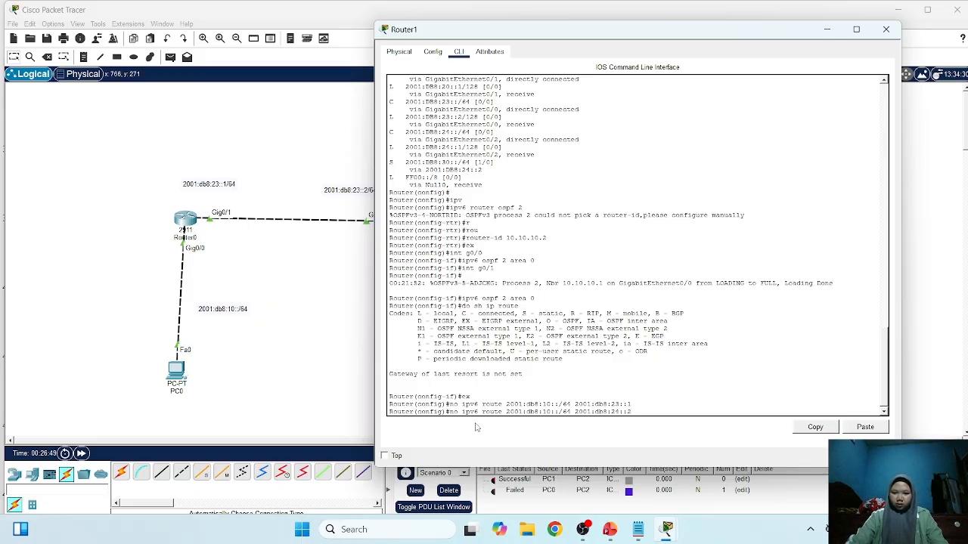
{"action": "key", "text": "BackSpace"}
{"action": "type", "text": "3"}
{"action": "key", "text": "Return"}
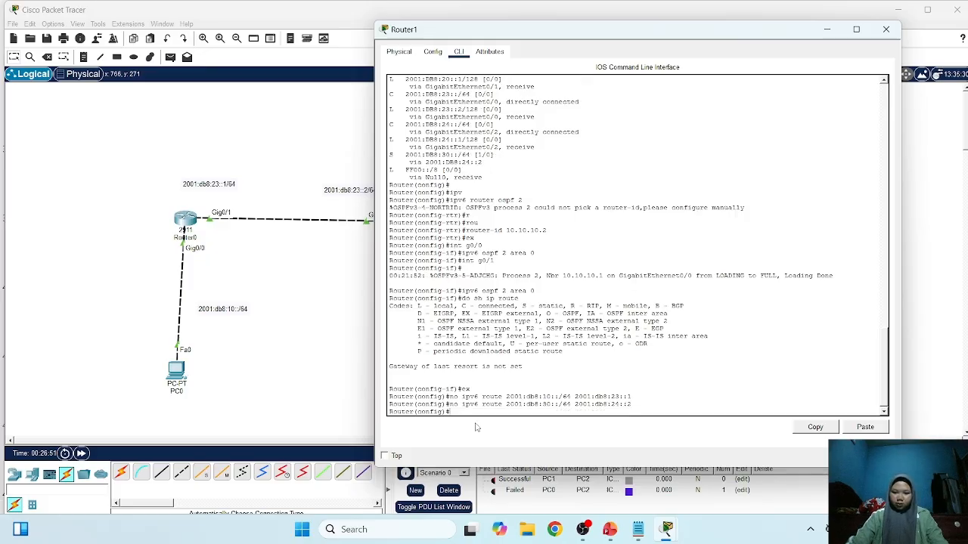
Display Router1's IPv6 routing table with do sh ipv6 route and examine its OSPF entries
{"action": "type", "text": "do sh"}
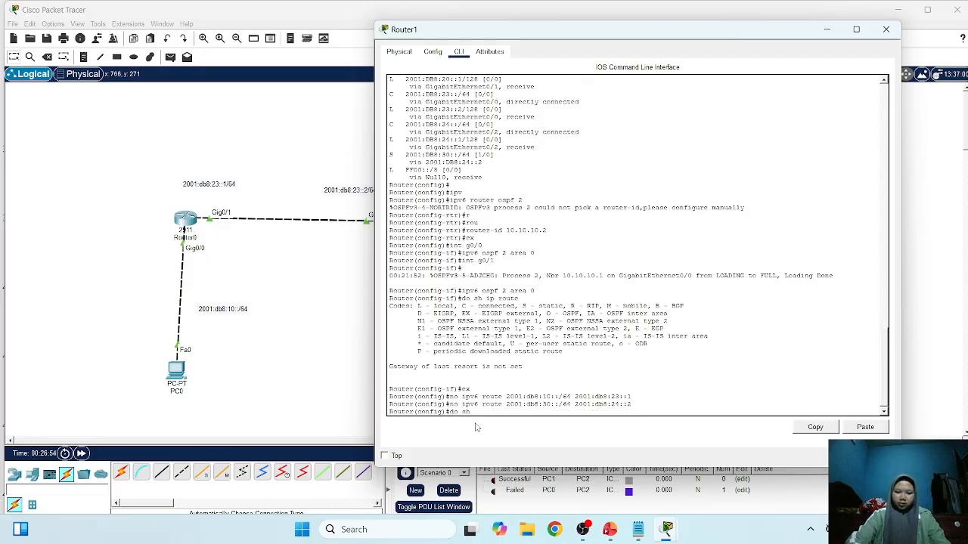
{"action": "type", "text": " ip"}
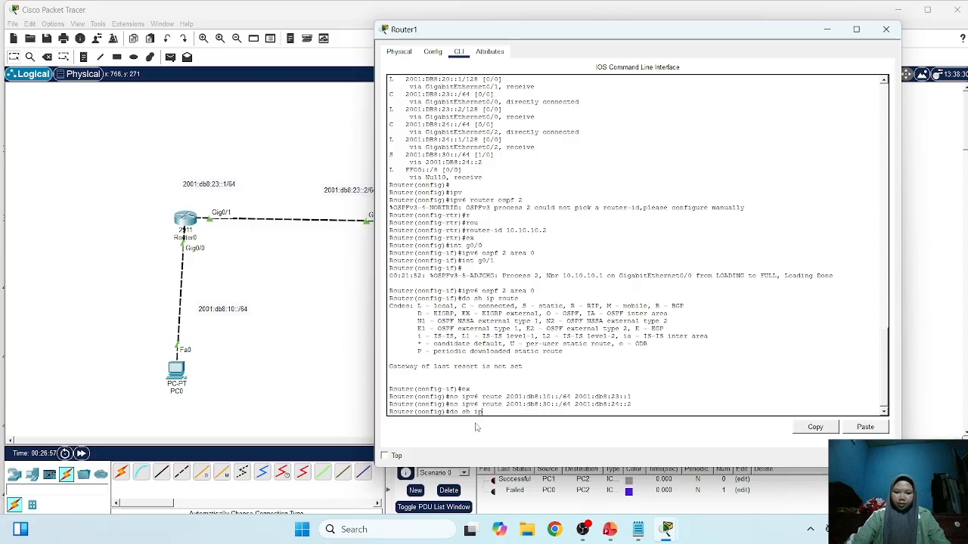
{"action": "type", "text": "v6 rout"}
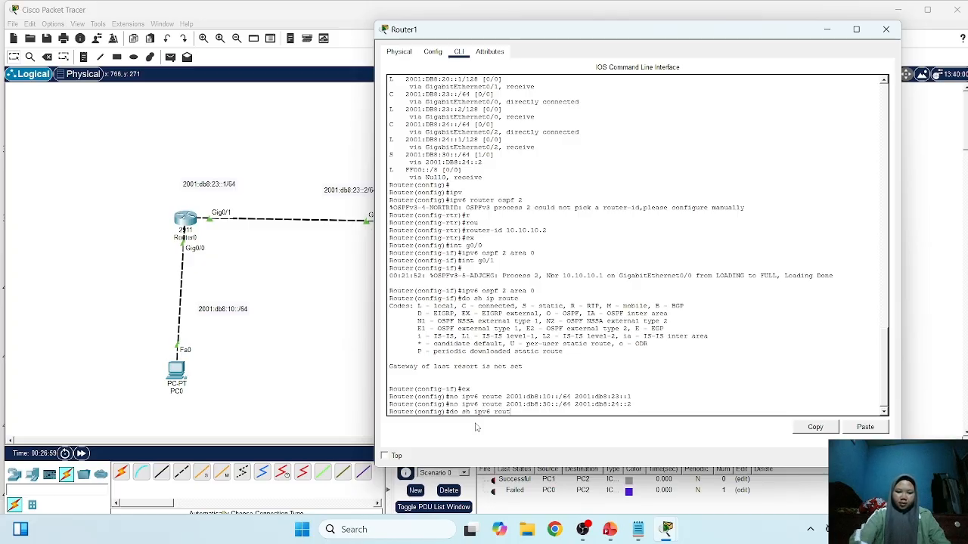
{"action": "type", "text": "e"}
{"action": "key", "text": "Return"}
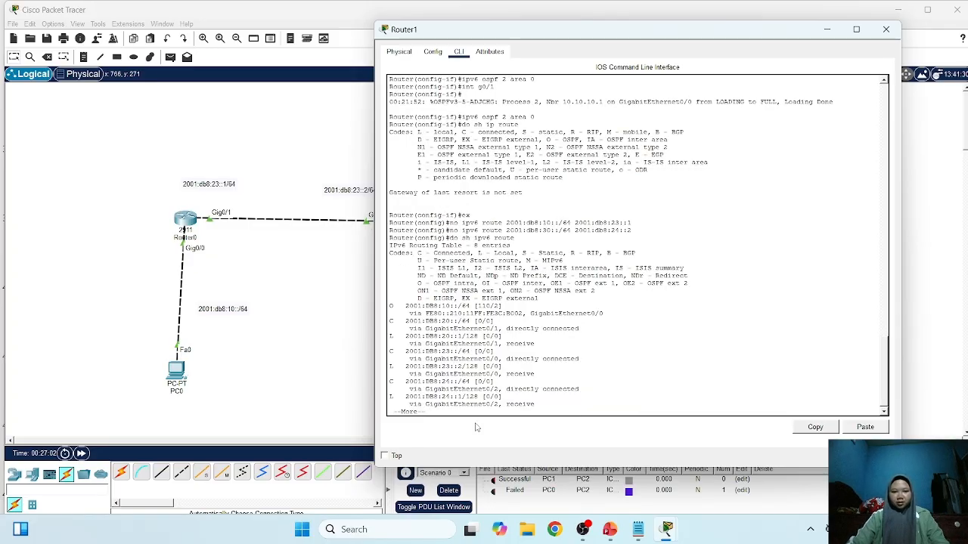
{"action": "key", "text": "Return"}
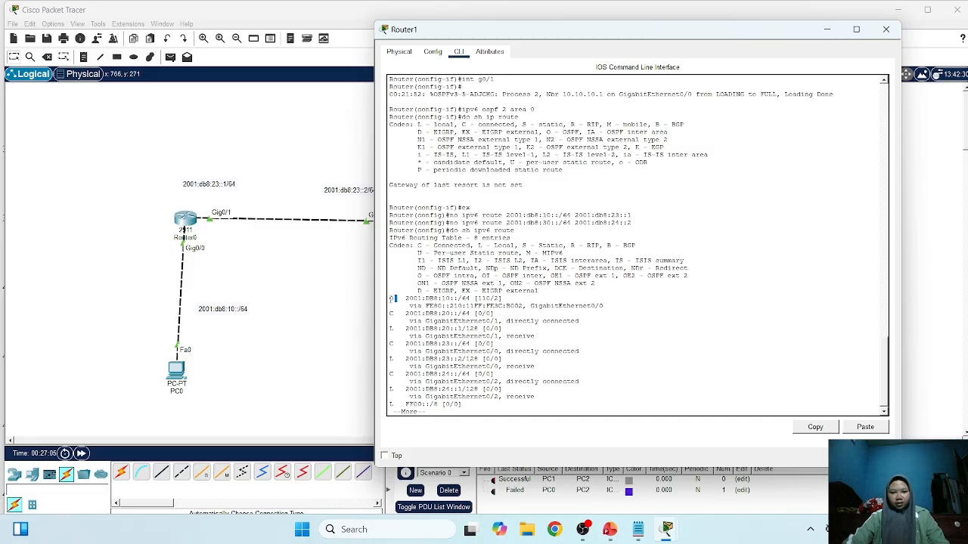
{"action": "left_click", "coordinate": [304, 330]}
{"action": "left_click_drag", "start_coordinate": [304, 326], "coordinate": [586, 313]}
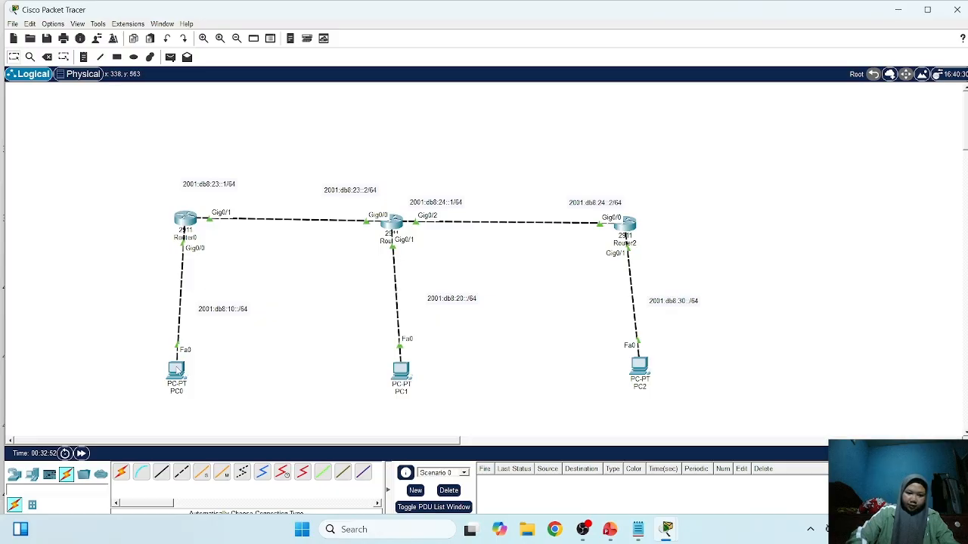
Ping 2001:db8:20::2 from PC0's Command Prompt to test connectivity to PC1's network
{"action": "left_click", "coordinate": [176, 370]}
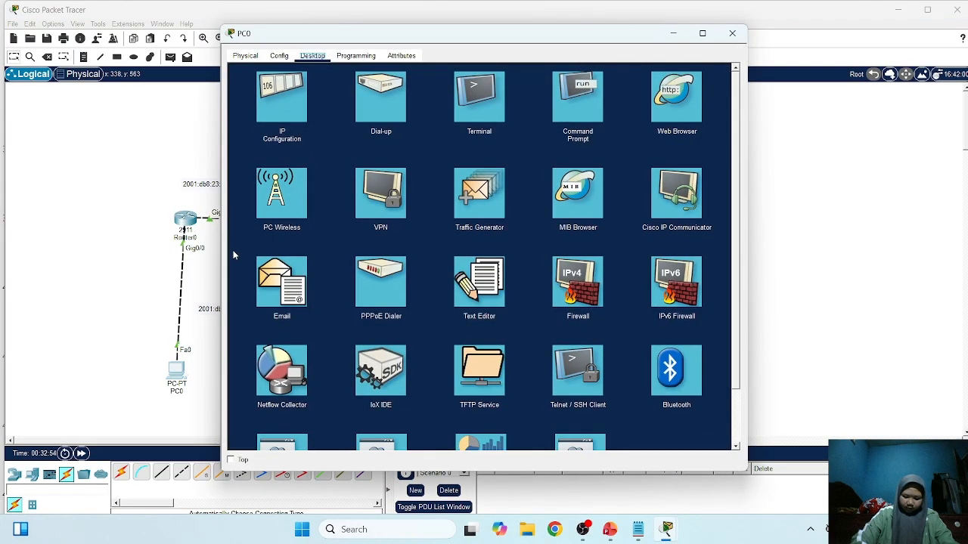
{"action": "left_click", "coordinate": [588, 108]}
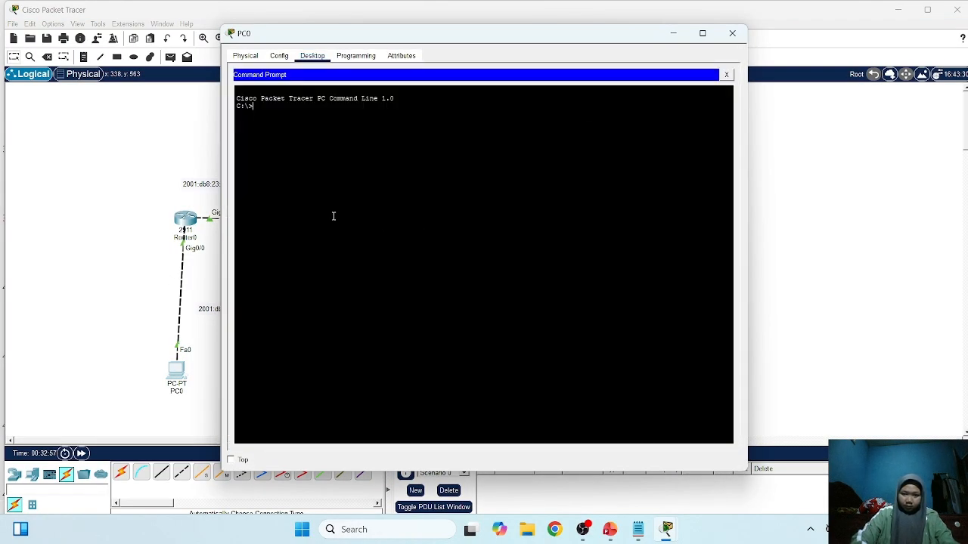
{"action": "type", "text": "ping 2001:"}
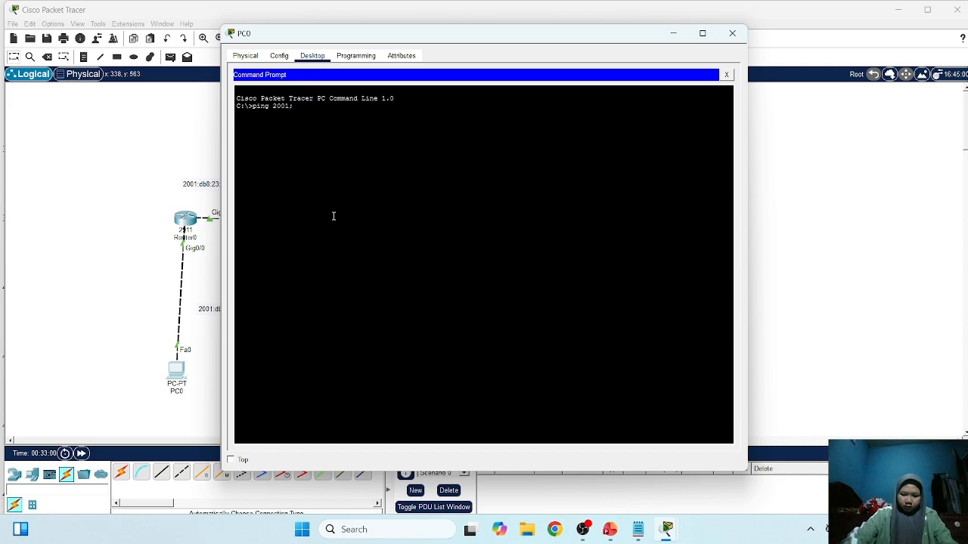
{"action": "key", "text": "BackSpace"}
{"action": "type", "text": ":db8:"}
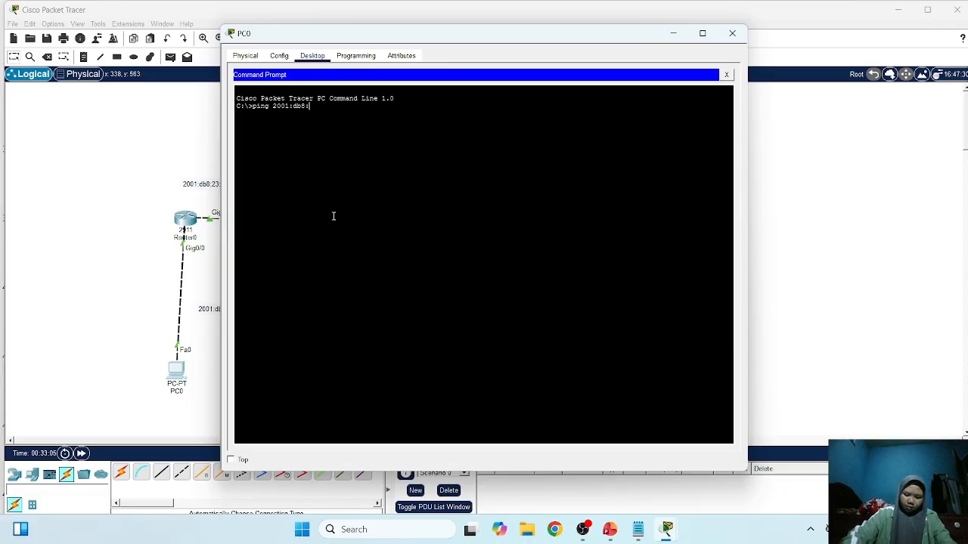
{"action": "type", "text": "20"}
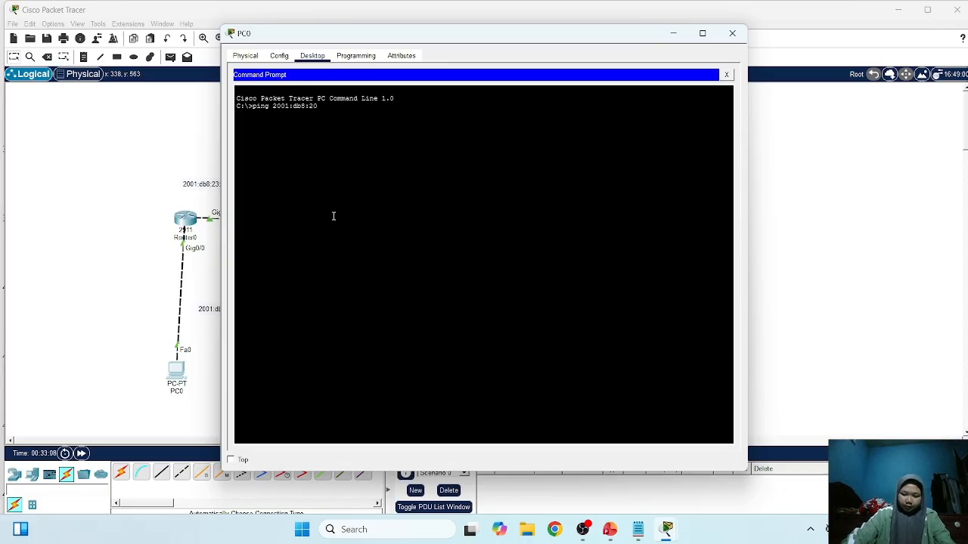
{"action": "type", "text": "::2"}
{"action": "key", "text": "Return"}
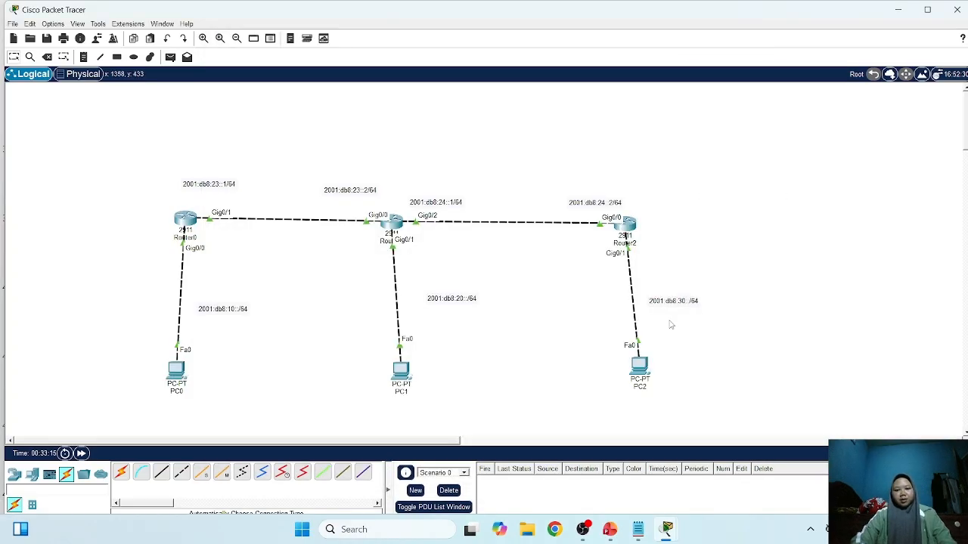
Switch to the Cisco Routing presentation in PowerPoint to review the IPv6 outline slide, and return to Cisco Packet Tracer
{"action": "left_click", "coordinate": [610, 529]}
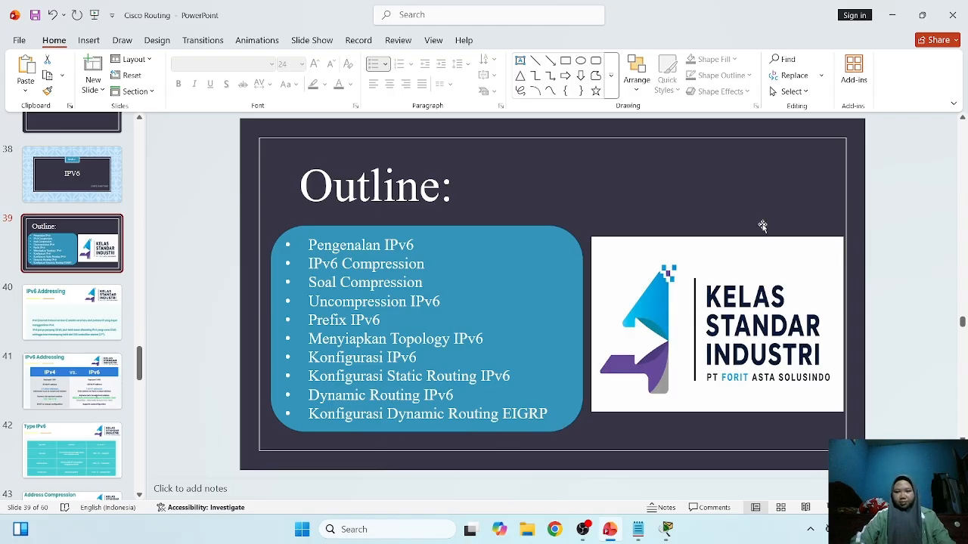
{"action": "left_click", "coordinate": [667, 530]}
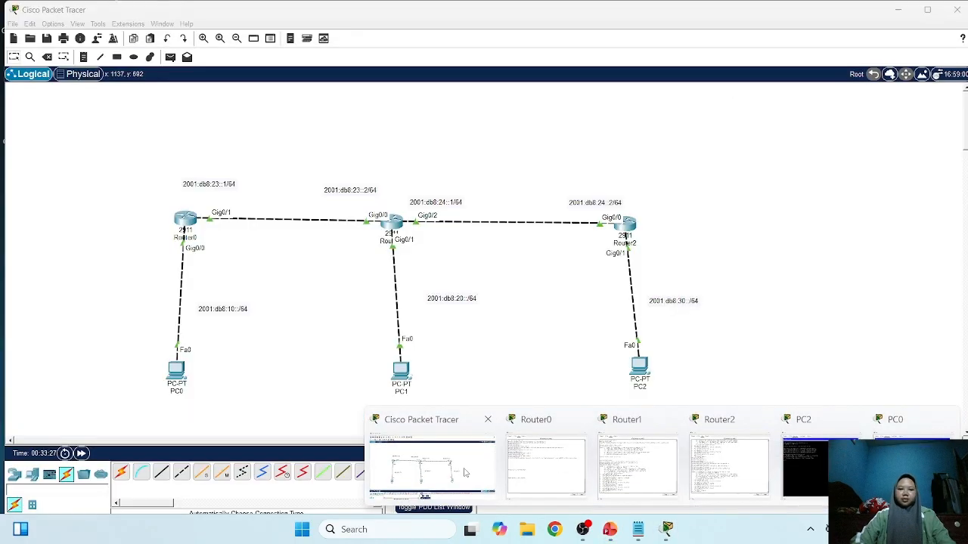
Open Router0's command line in Cisco Packet Tracer and enter global configuration mode with ena and conf t
{"action": "left_click", "coordinate": [446, 465]}
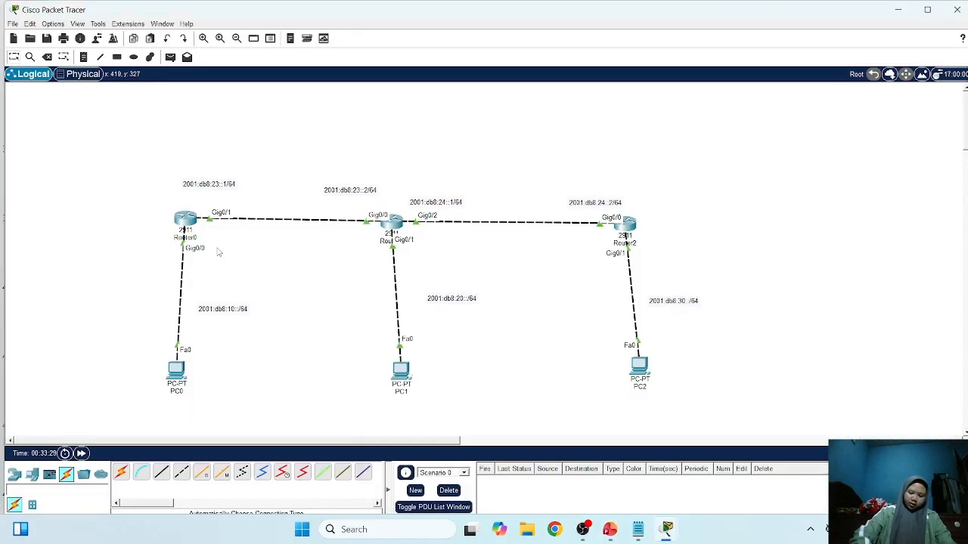
{"action": "left_click", "coordinate": [179, 221]}
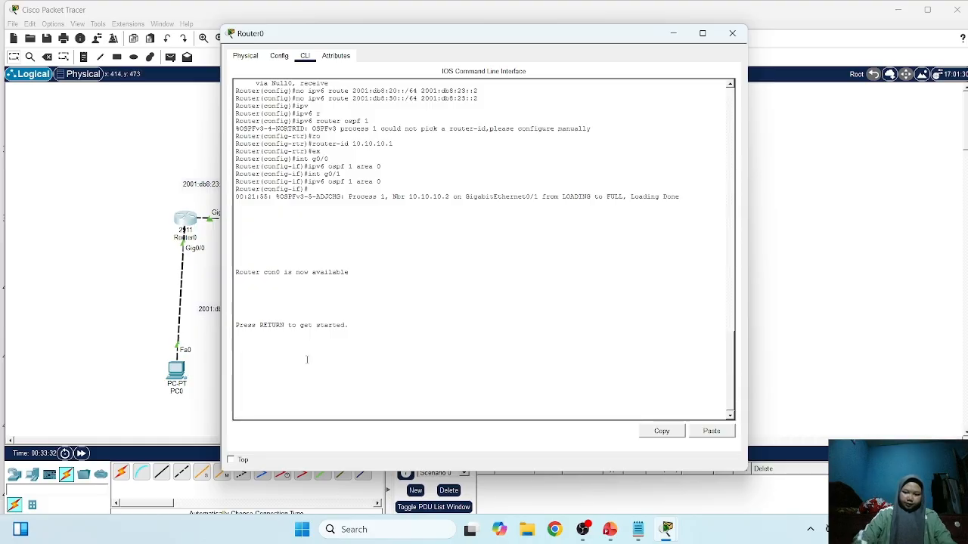
{"action": "key", "text": "Return"}
{"action": "type", "text": "ena"}
{"action": "key", "text": "Return"}
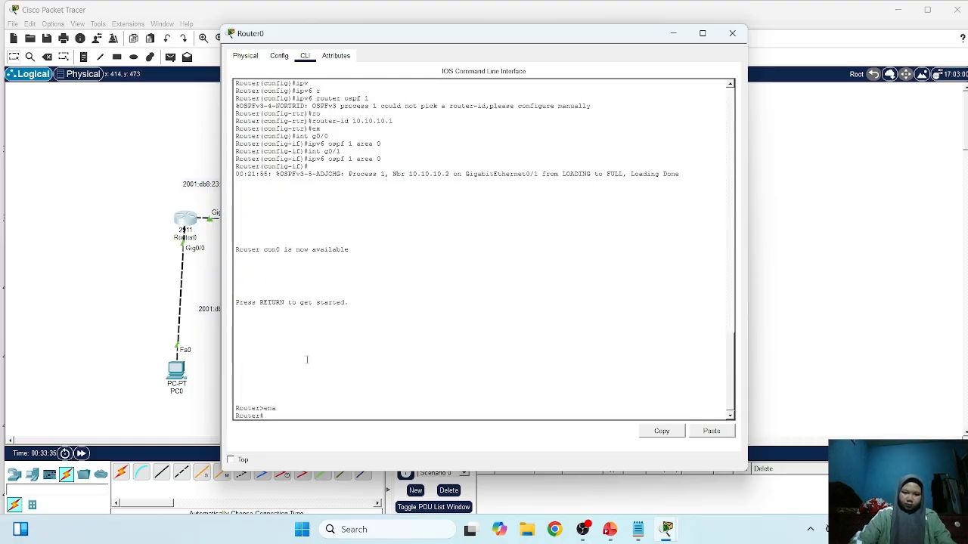
{"action": "type", "text": "conf"}
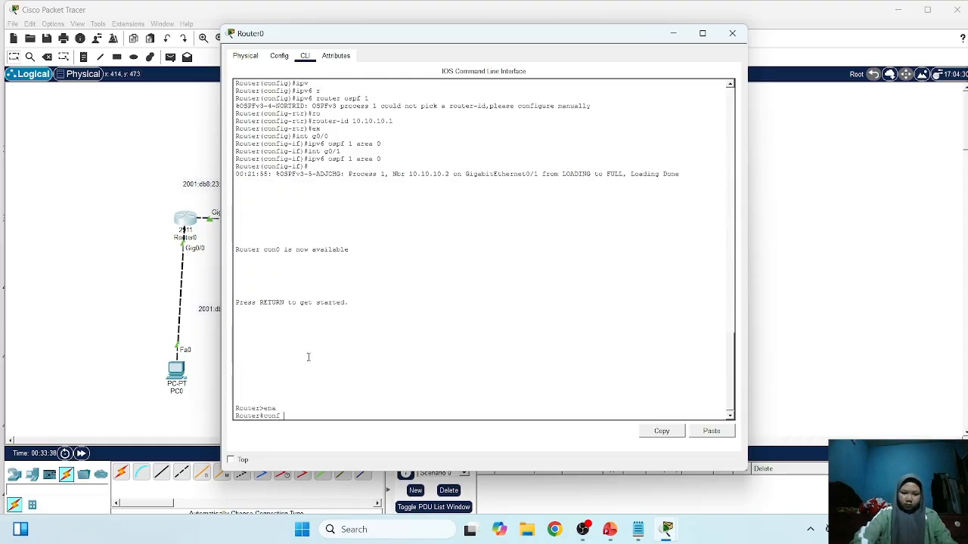
{"action": "type", "text": " t"}
{"action": "key", "text": "Return"}
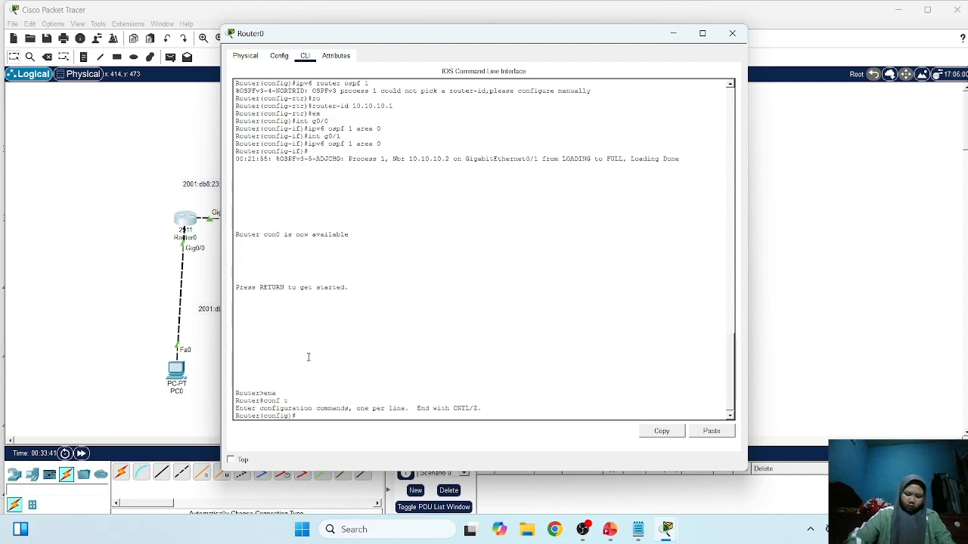
Enable IPv6 forwarding on Router0 with ipv6 unicast-routing
{"action": "type", "text": "ip"}
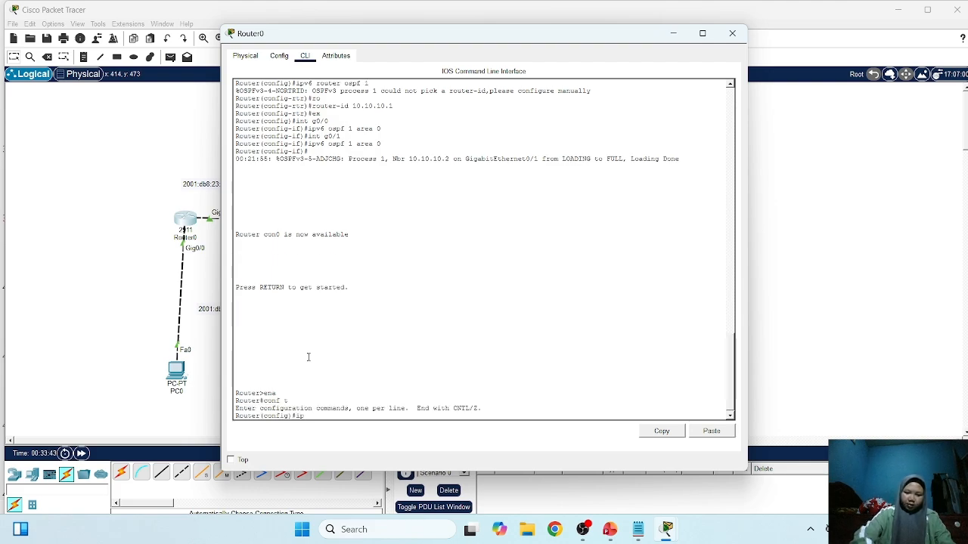
{"action": "type", "text": "v"}
{"action": "key", "text": "Tab"}
{"action": "type", "text": "u"}
{"action": "key", "text": "Tab"}
{"action": "key", "text": "Return"}
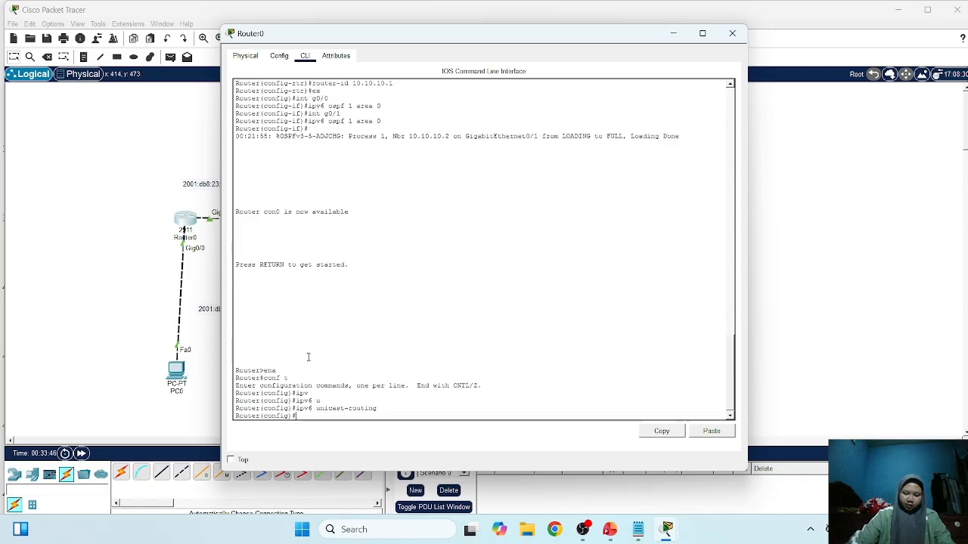
Create the IPv6 EIGRP process on Router0 with ipv6 router eigrp 10
{"action": "type", "text": "ipv"}
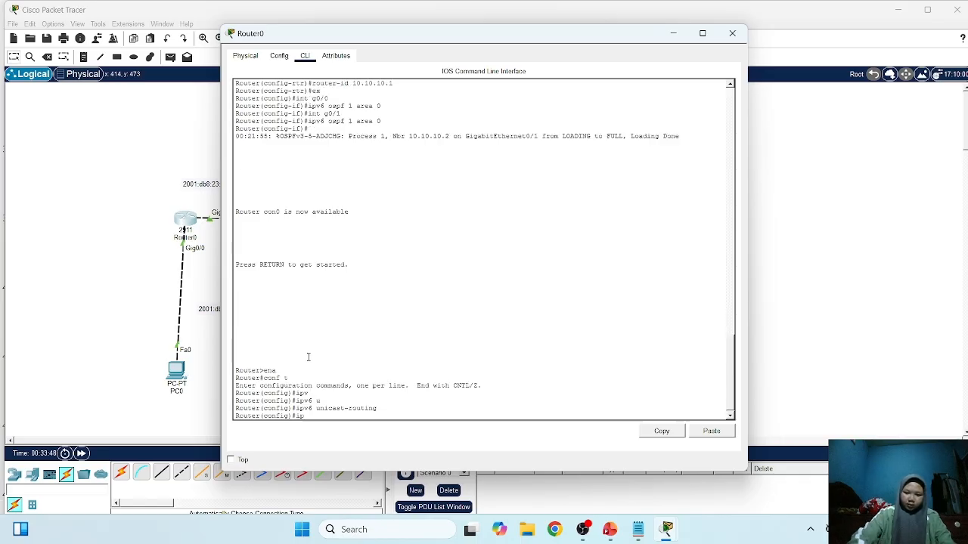
{"action": "key", "text": "Tab"}
{"action": "type", "text": "r"}
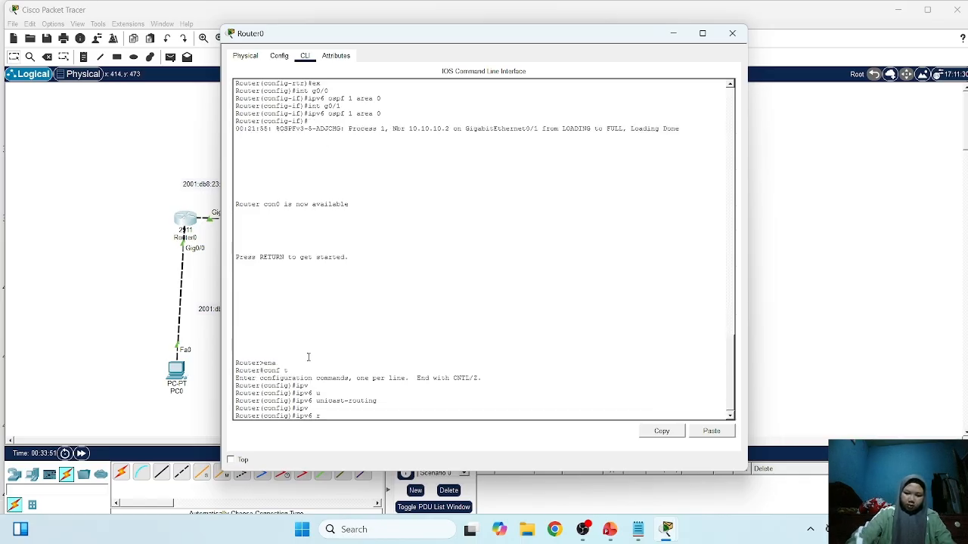
{"action": "type", "text": "outer e"}
{"action": "key", "text": "Tab"}
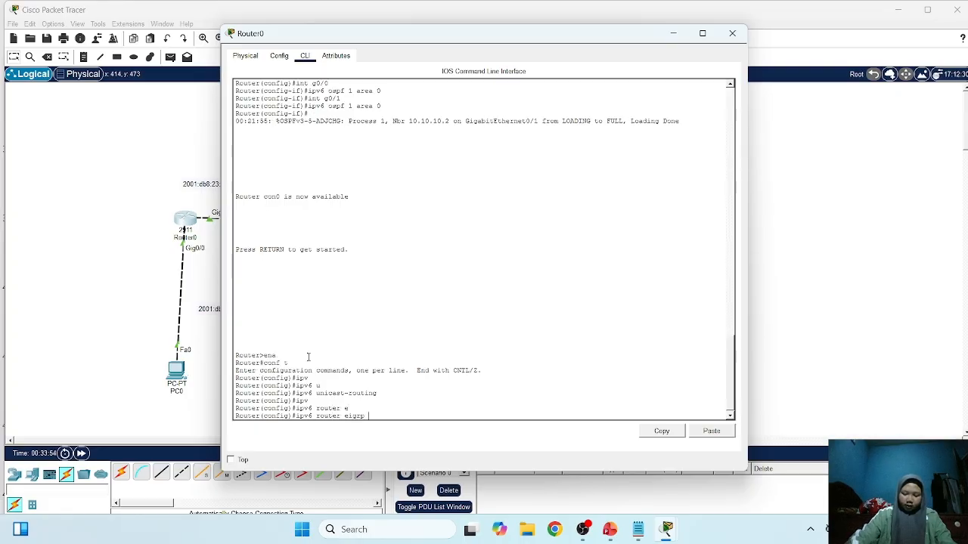
{"action": "type", "text": "10"}
{"action": "key", "text": "Return"}
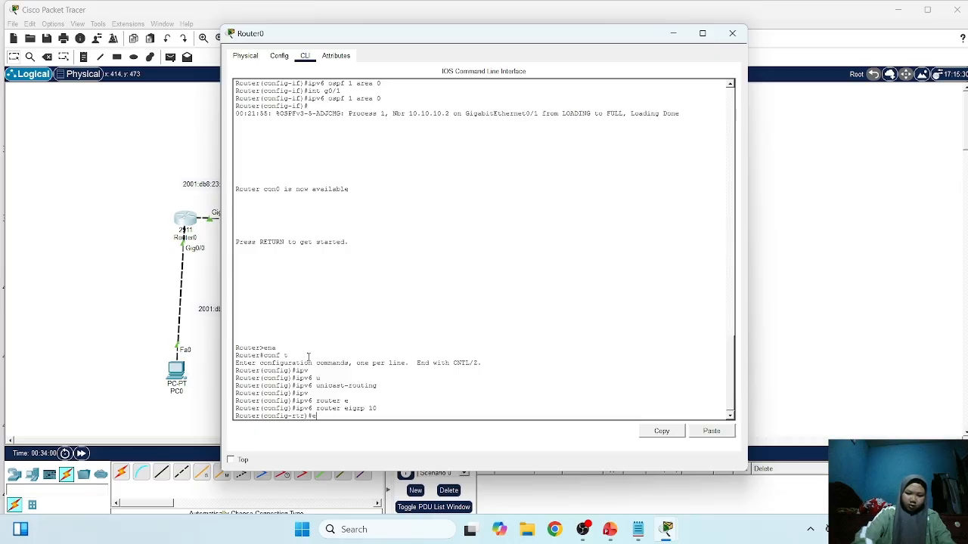
Set Router0's EIGRP router ID to 10.10.10.1 and activate the process with no sh
{"action": "type", "text": "ei"}
{"action": "key", "text": "Tab"}
{"action": "type", "text": "r"}
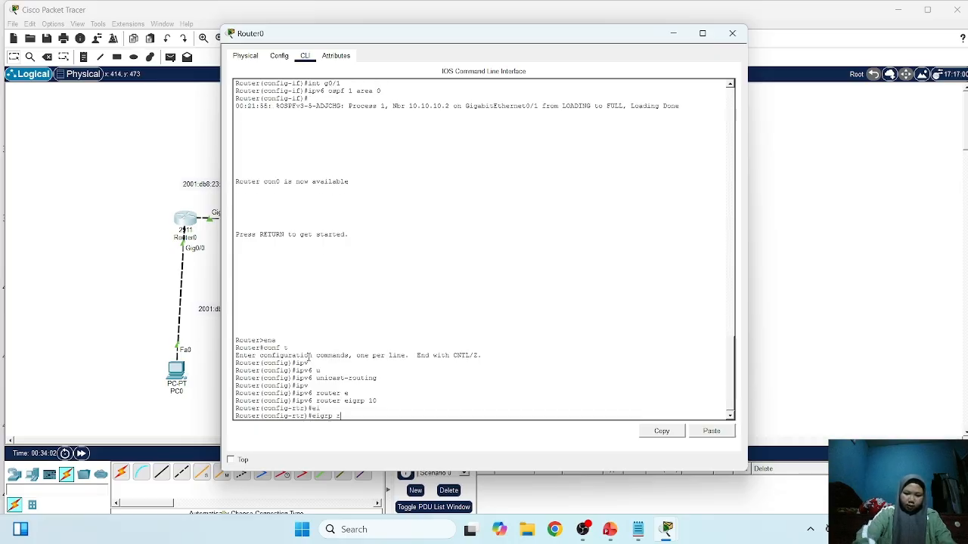
{"action": "key", "text": "Tab"}
{"action": "type", "text": "10.10.10.1"}
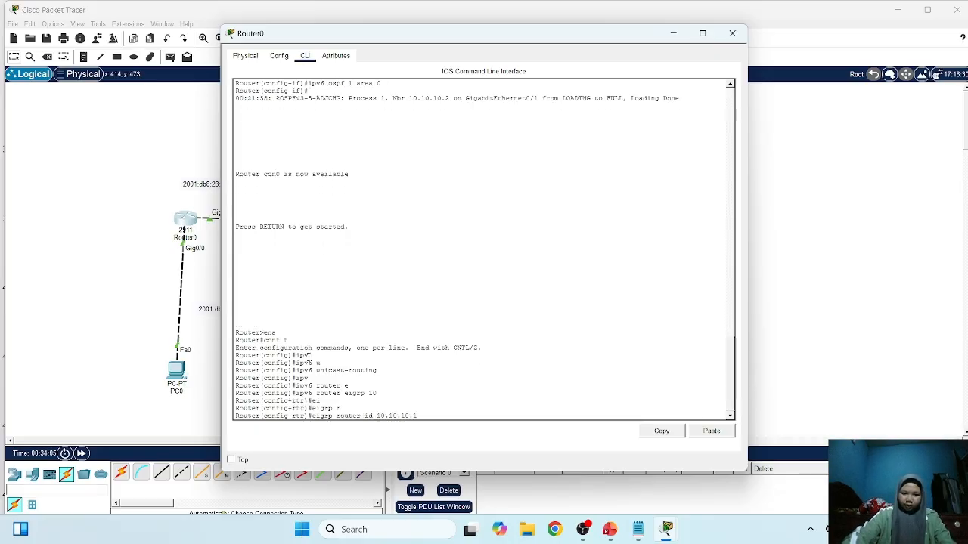
{"action": "key", "text": "Return"}
{"action": "type", "text": "no"}
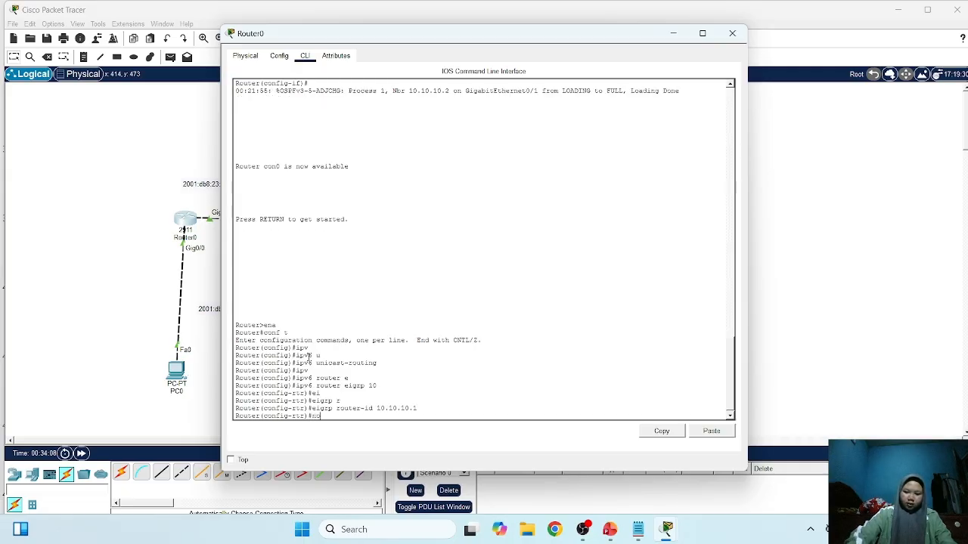
{"action": "type", "text": " sh"}
{"action": "key", "text": "Return"}
Enable EIGRP on Router0's g0/0 interface with ipv6 eigrp 10
{"action": "type", "text": "ig-rtr)#i"}
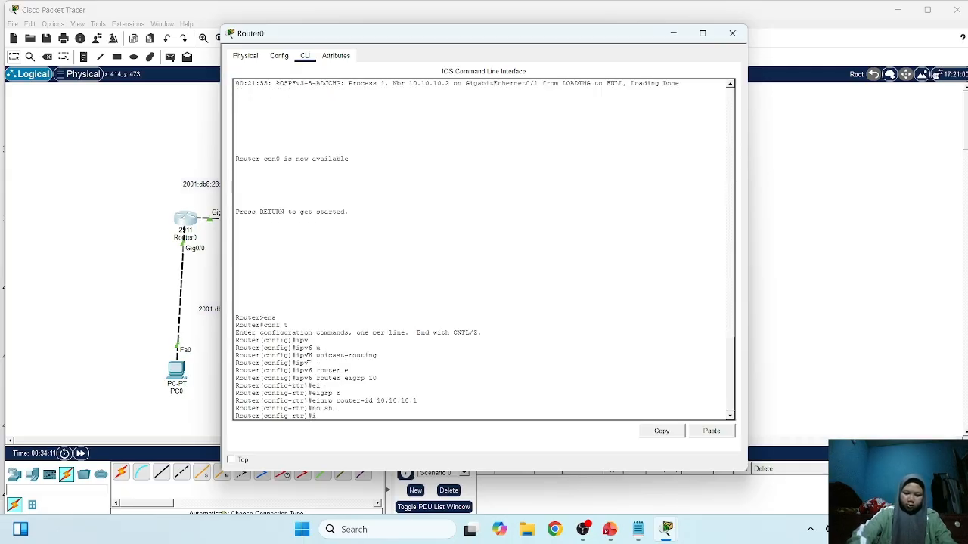
{"action": "type", "text": "nt g0/0"}
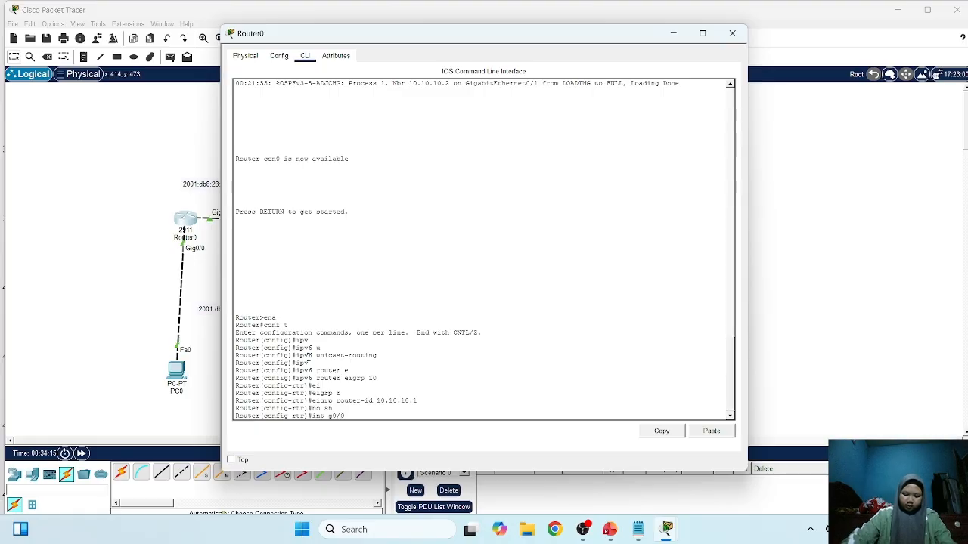
{"action": "key", "text": "Return"}
{"action": "type", "text": "ipv"}
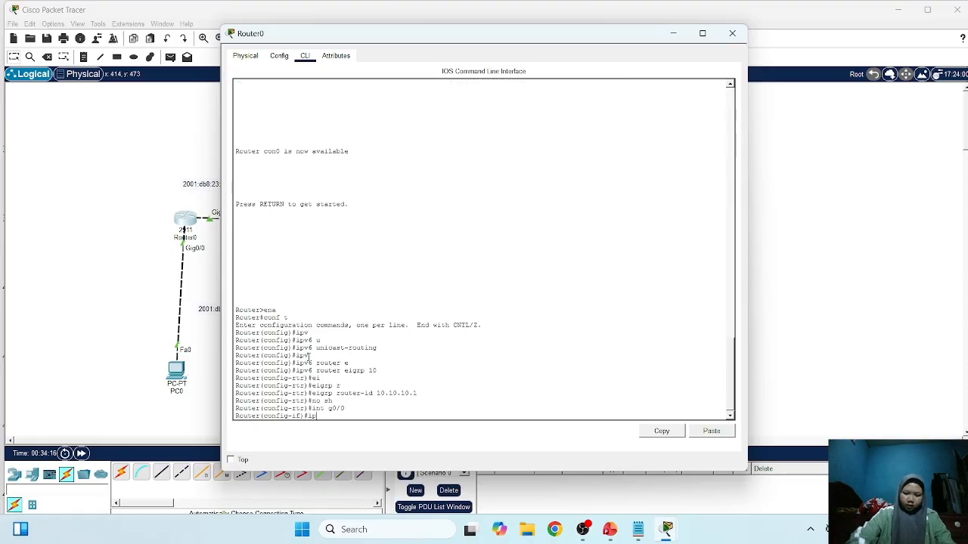
{"action": "key", "text": "Tab"}
{"action": "type", "text": "e"}
{"action": "key", "text": "Tab"}
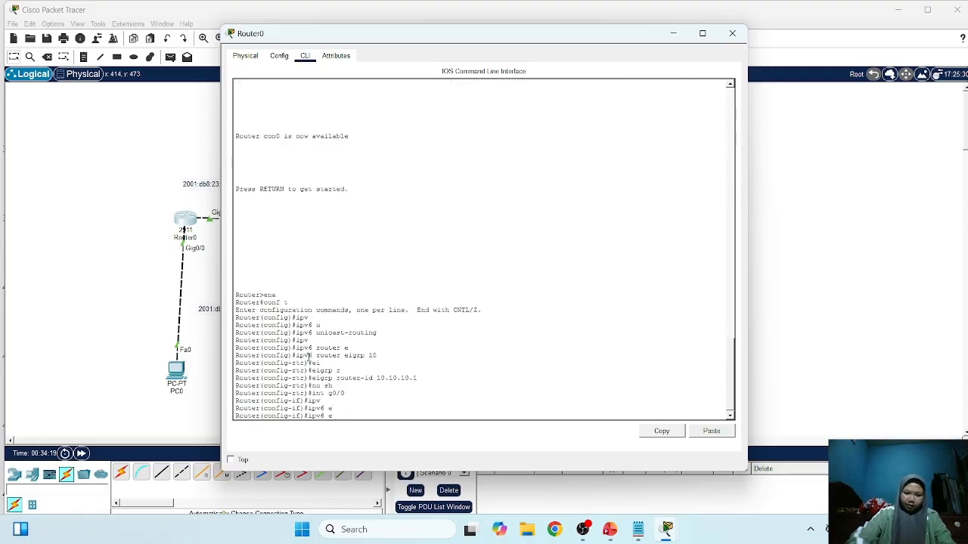
{"action": "type", "text": "i"}
{"action": "key", "text": "Tab"}
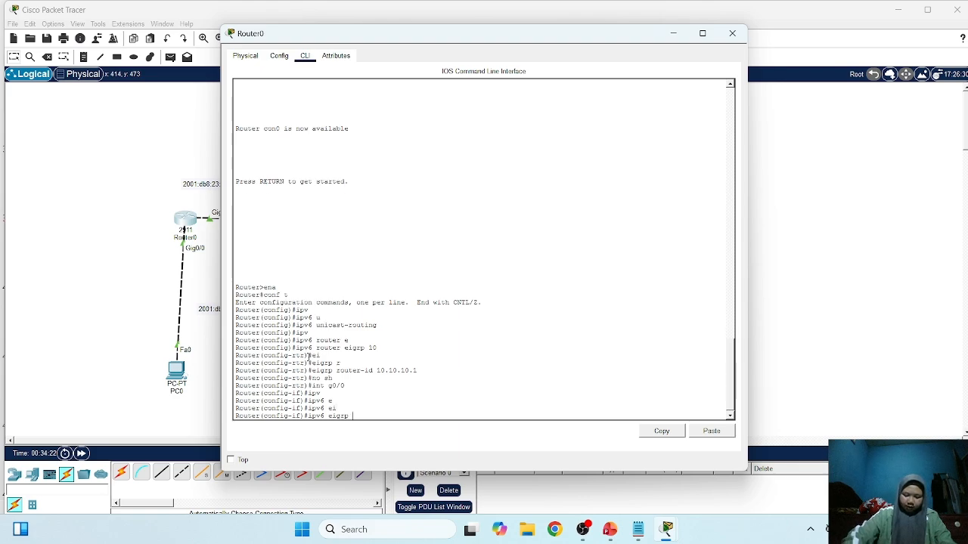
{"action": "type", "text": "10"}
{"action": "key", "text": "Return"}
Enable EIGRP on Router0's g0/1 interface with ipv6 eigrp 10
{"action": "type", "text": "int g0/0"}
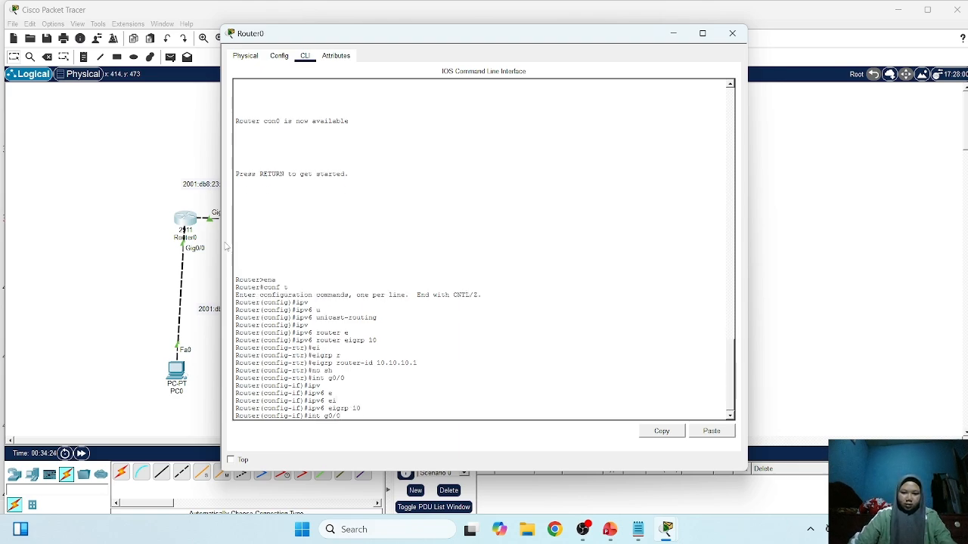
{"action": "key", "text": "Return"}
{"action": "type", "text": "ipv6 eigrp 10"}
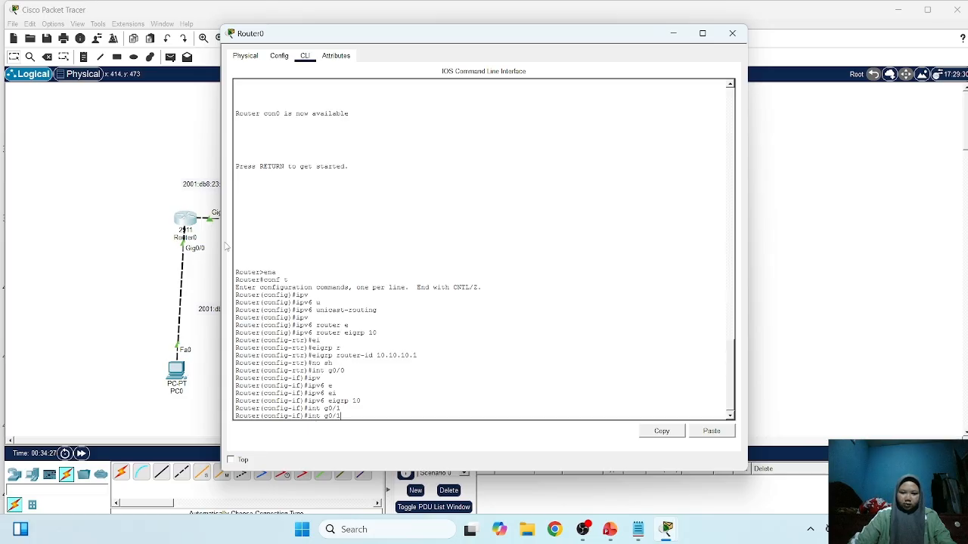
{"action": "key", "text": "Return"}
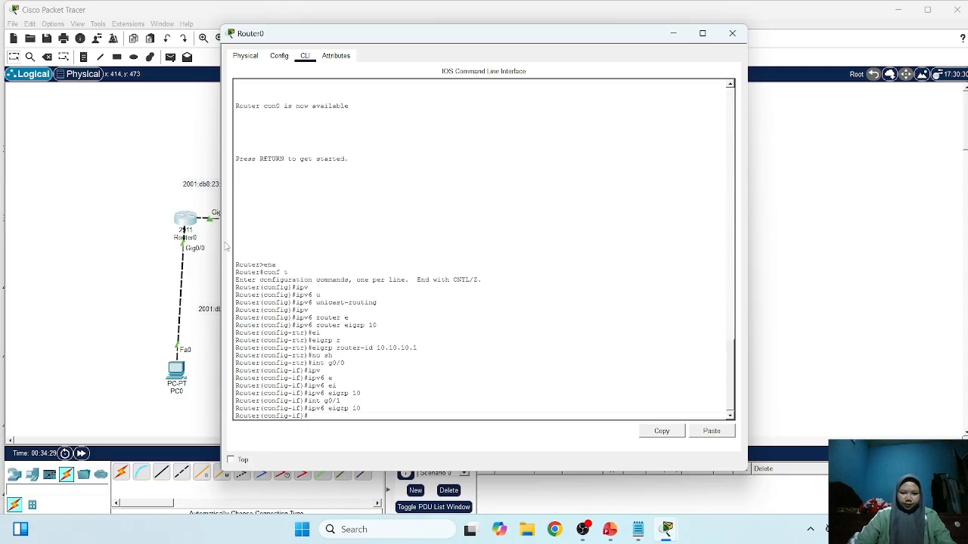
Open Router1's command line, finish the paused routing table output, and enable IPv6 forwarding with ipv6 unicast-routing
{"action": "left_click", "coordinate": [50, 134]}
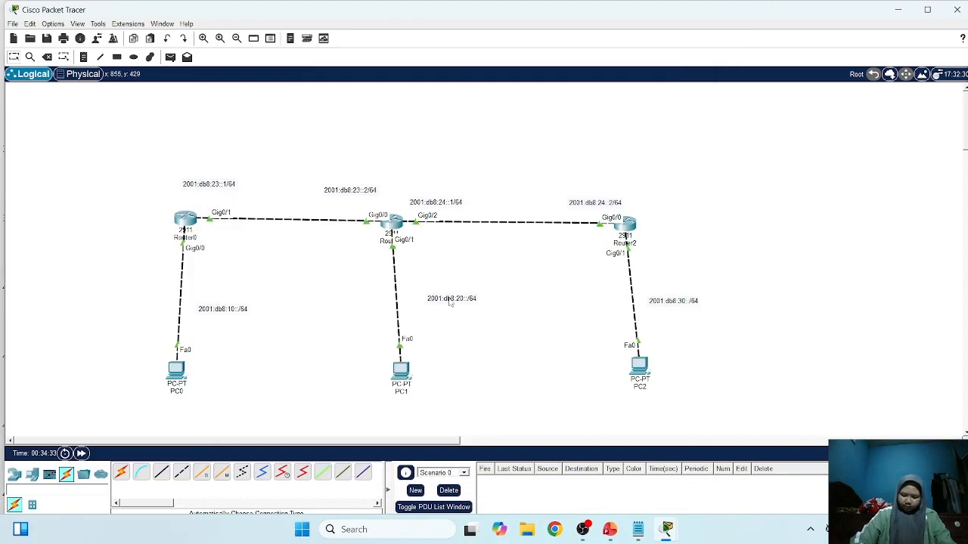
{"action": "left_click", "coordinate": [394, 225]}
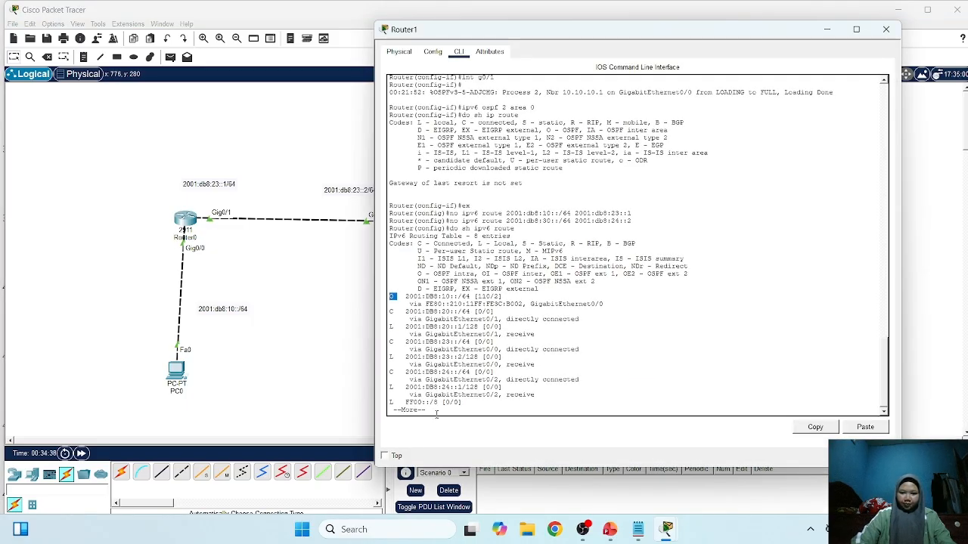
{"action": "left_click", "coordinate": [437, 413]}
{"action": "key", "text": "space"}
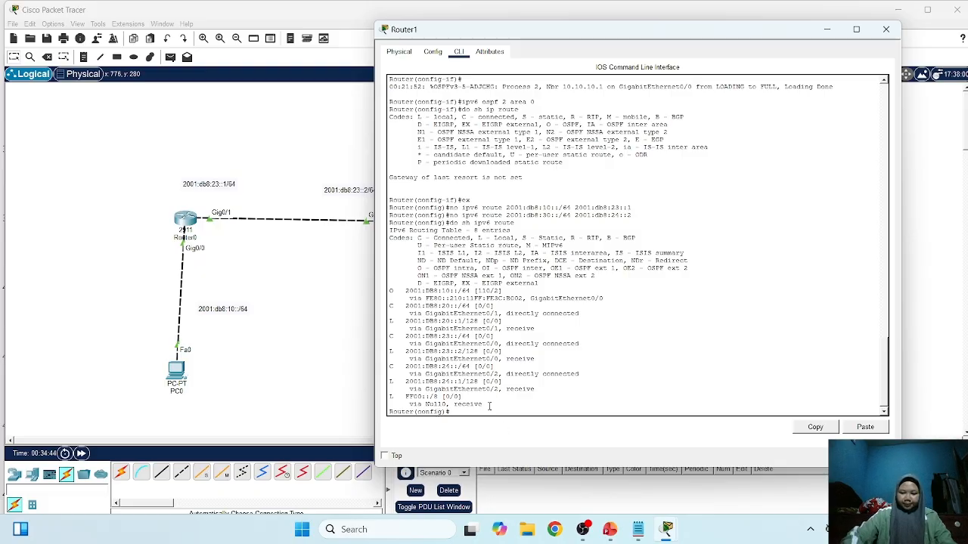
{"action": "type", "text": "ipv"}
{"action": "key", "text": "Tab"}
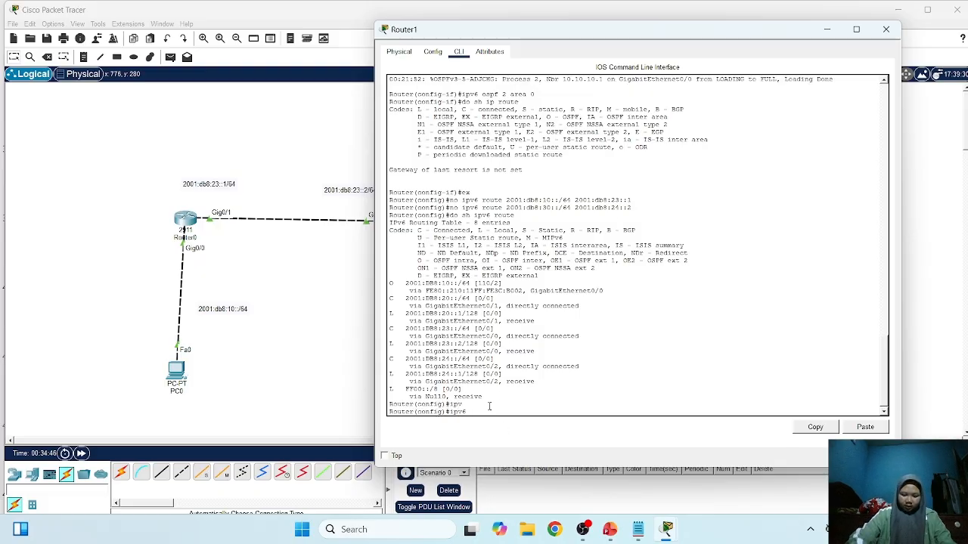
{"action": "type", "text": "u"}
{"action": "key", "text": "Tab"}
{"action": "key", "text": "Return"}
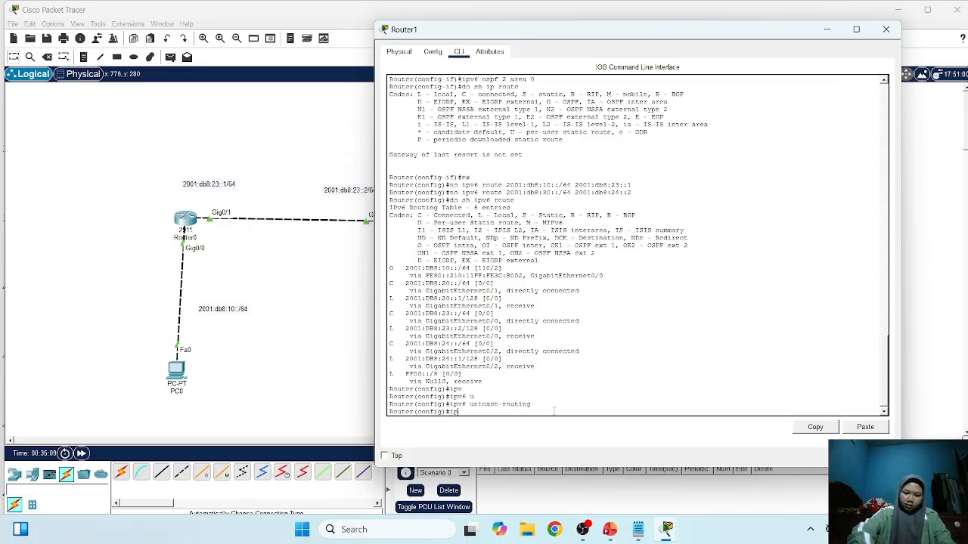
Create the IPv6 EIGRP process on Router1 with ipv6 router eigrp 10
{"action": "type", "text": "ipv"}
{"action": "key", "text": "Tab"}
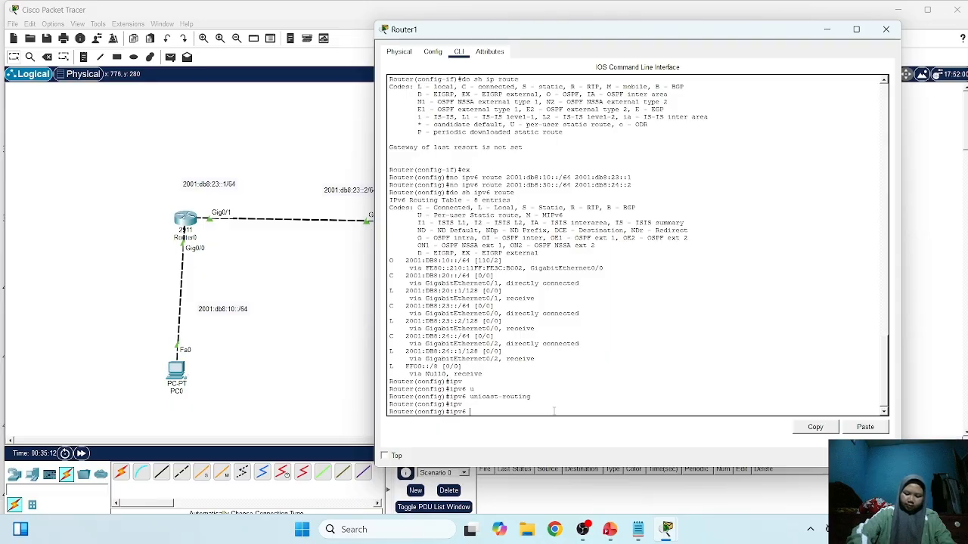
{"action": "type", "text": "router ei"}
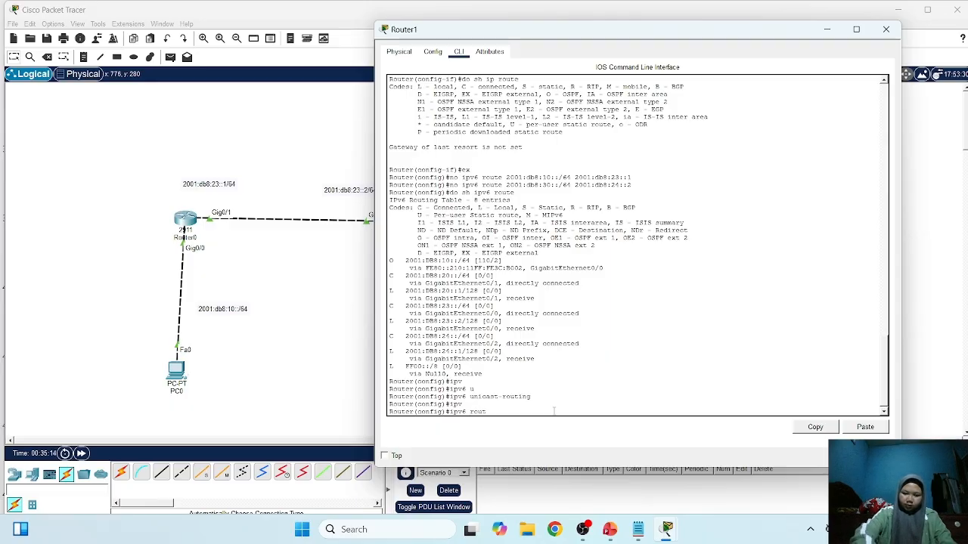
{"action": "key", "text": "Tab"}
{"action": "type", "text": "1"}
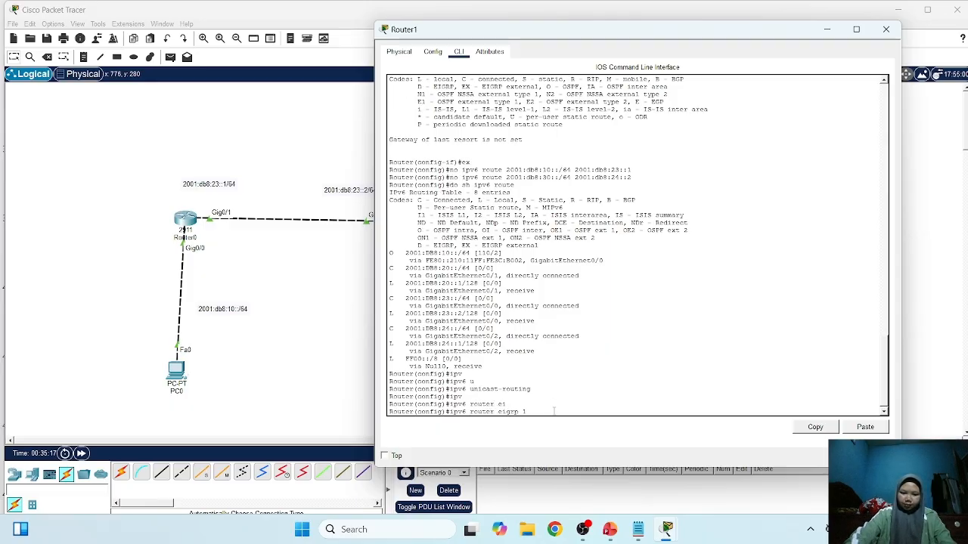
{"action": "type", "text": "0"}
{"action": "key", "text": "Return"}
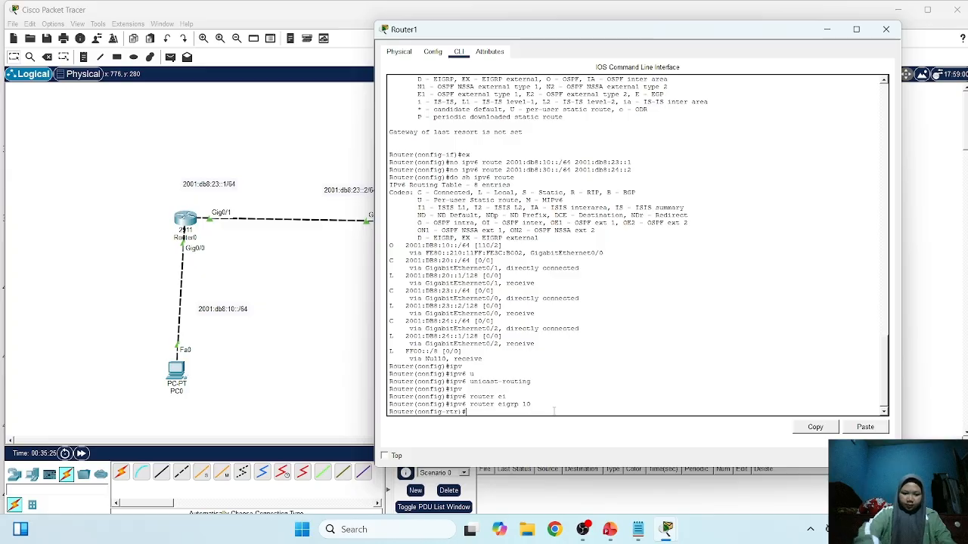
Set Router1's EIGRP router ID to 10.10.10.2
{"action": "type", "text": "ei"}
{"action": "key", "text": "Tab"}
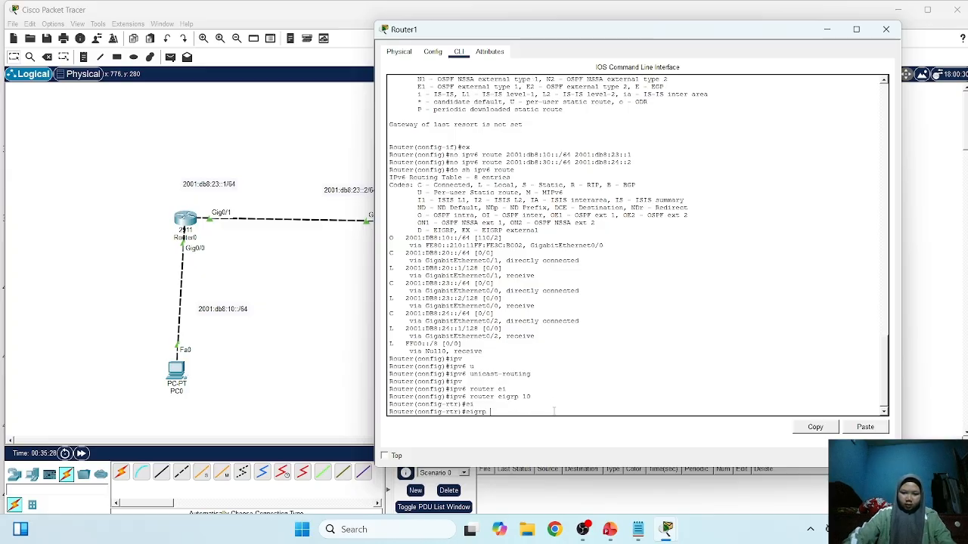
{"action": "type", "text": "r"}
{"action": "key", "text": "Tab"}
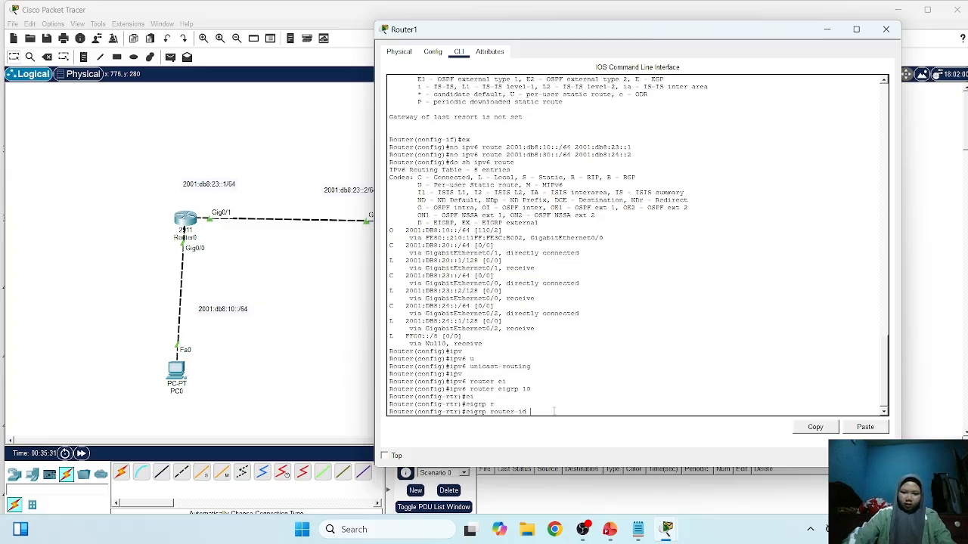
{"action": "type", "text": "10.10.10.2"}
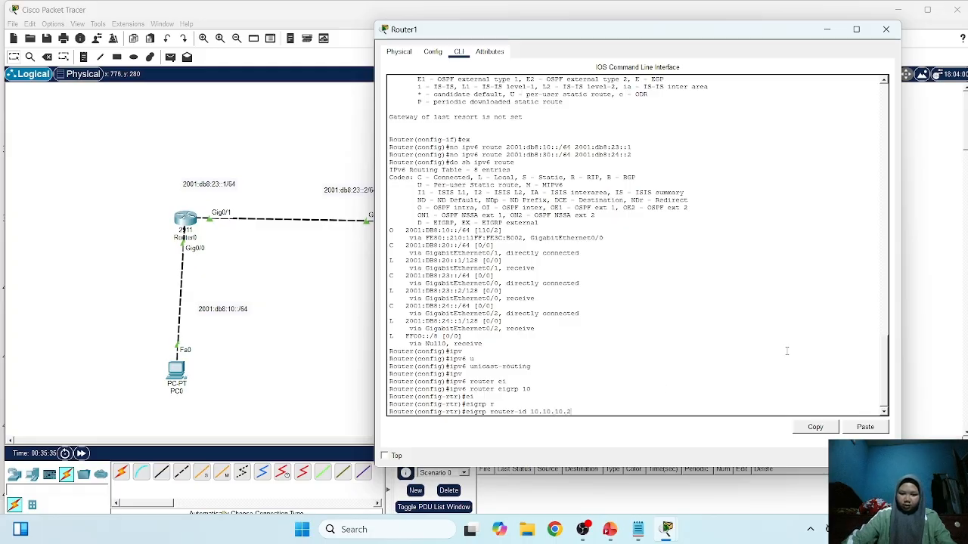
{"action": "key", "text": "Return"}
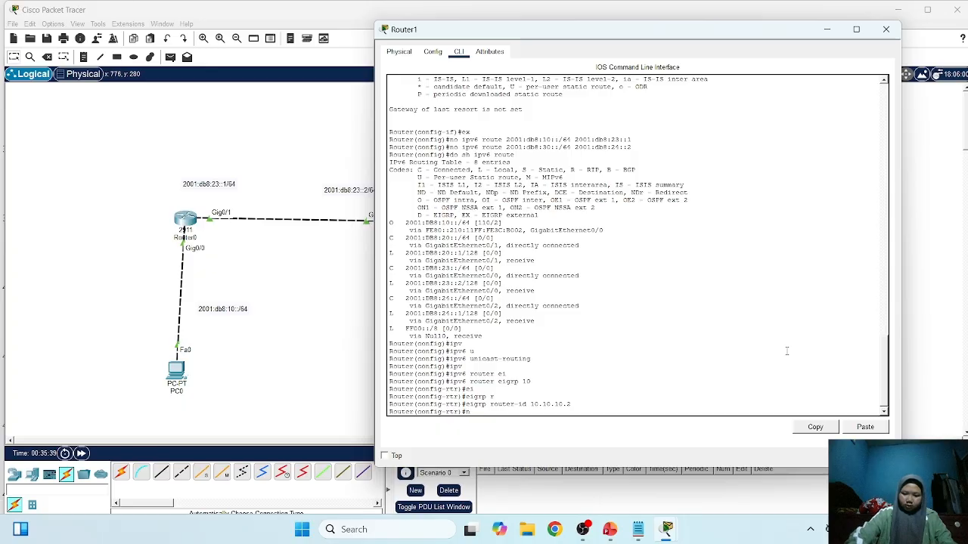
Activate Router1's EIGRP process with no sh and enable ipv6 eigrp 10 on interface g0/0
{"action": "type", "text": "no sh"}
{"action": "key", "text": "Return"}
{"action": "type", "text": "in"}
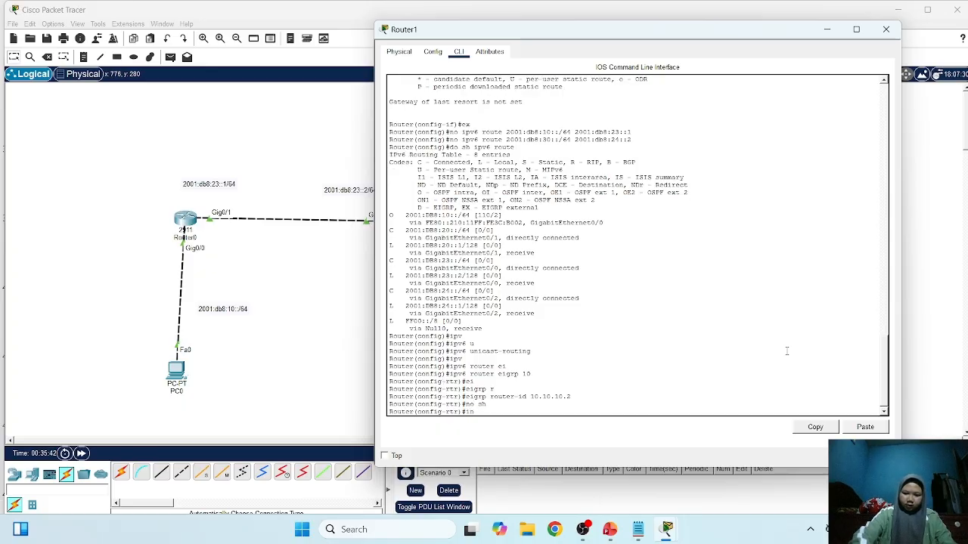
{"action": "type", "text": "t g0/0"}
{"action": "key", "text": "Return"}
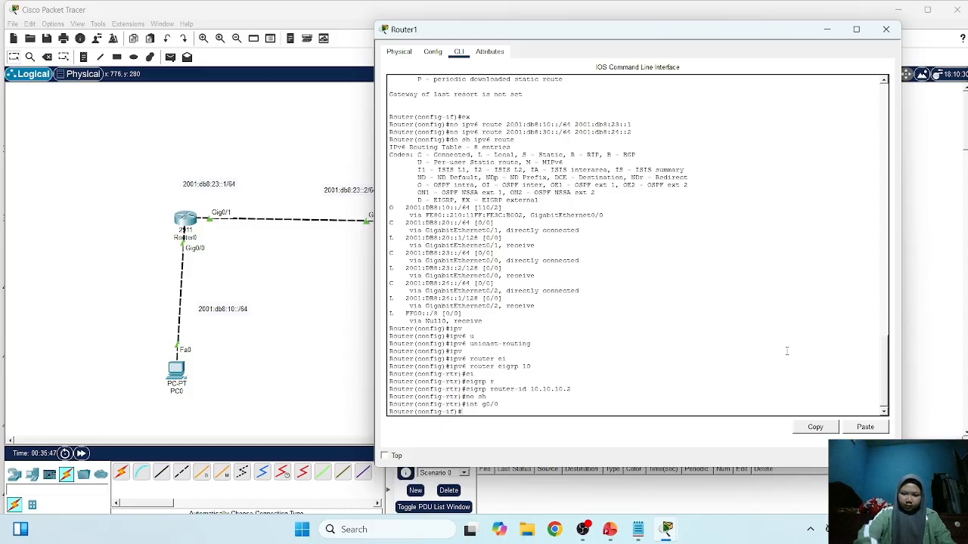
{"action": "type", "text": "ipv"}
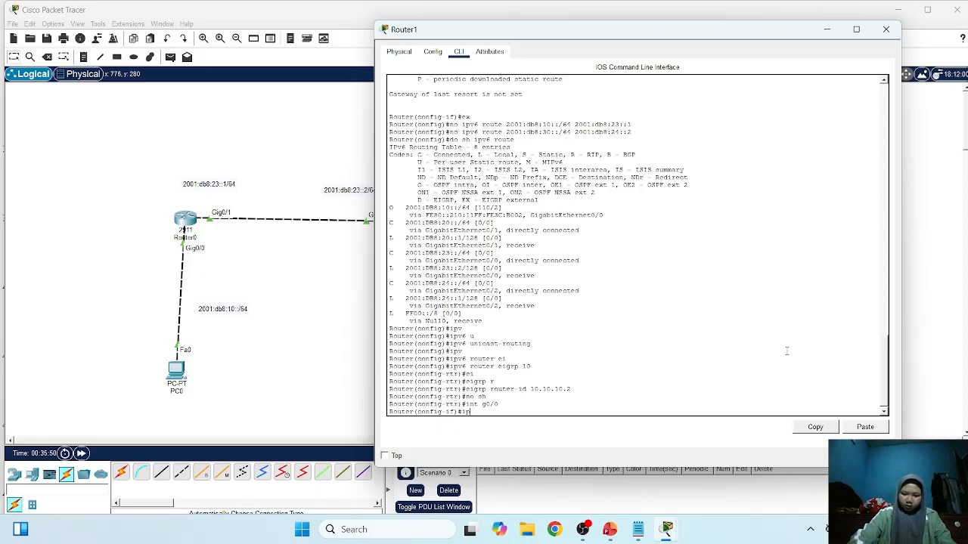
{"action": "key", "text": "Tab"}
{"action": "type", "text": "ei"}
{"action": "key", "text": "Tab"}
{"action": "type", "text": "1"}
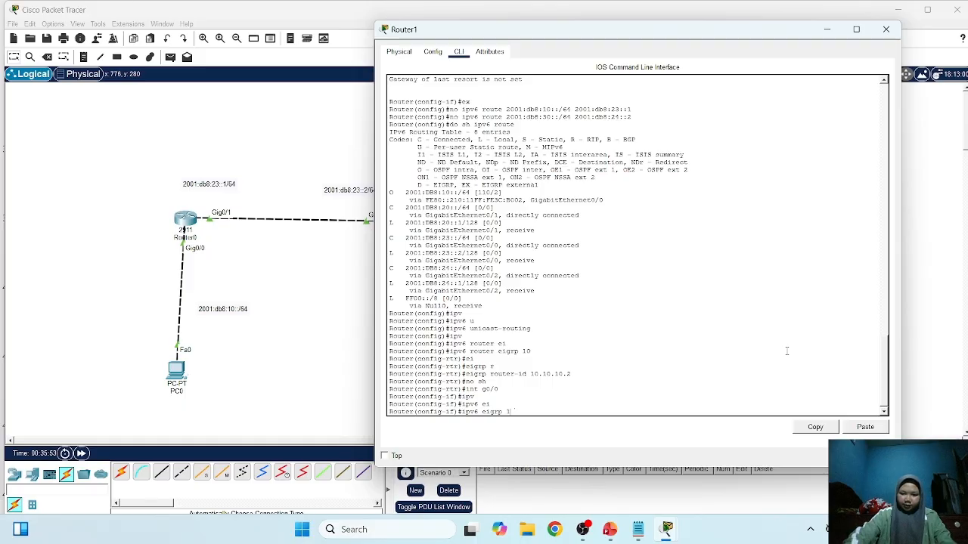
{"action": "type", "text": "0"}
{"action": "key", "text": "Return"}
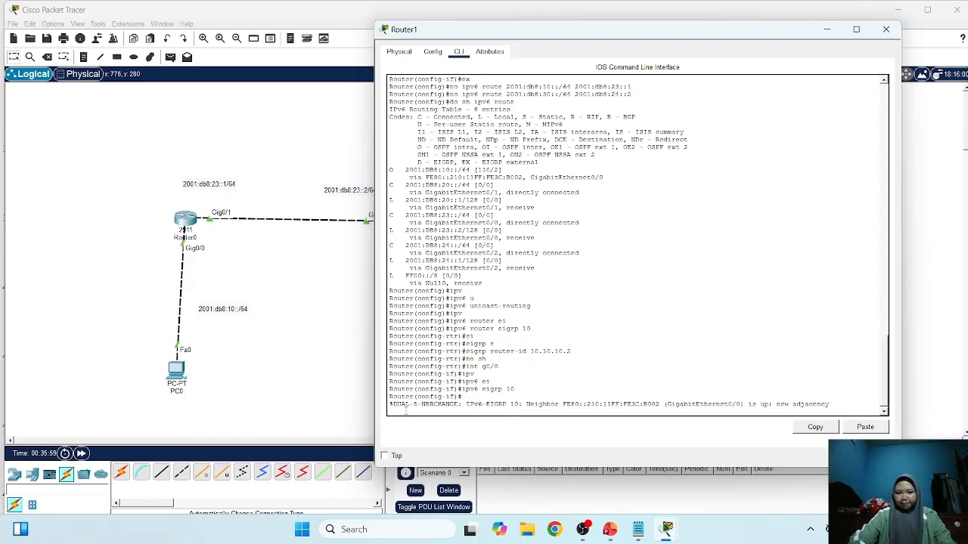
Enable EIGRP on Router1's g0/1 interface with ipv6 eigrp 10
{"action": "left_click_drag", "start_coordinate": [561, 413], "coordinate": [560, 404]}
{"action": "left_click", "coordinate": [443, 414]}
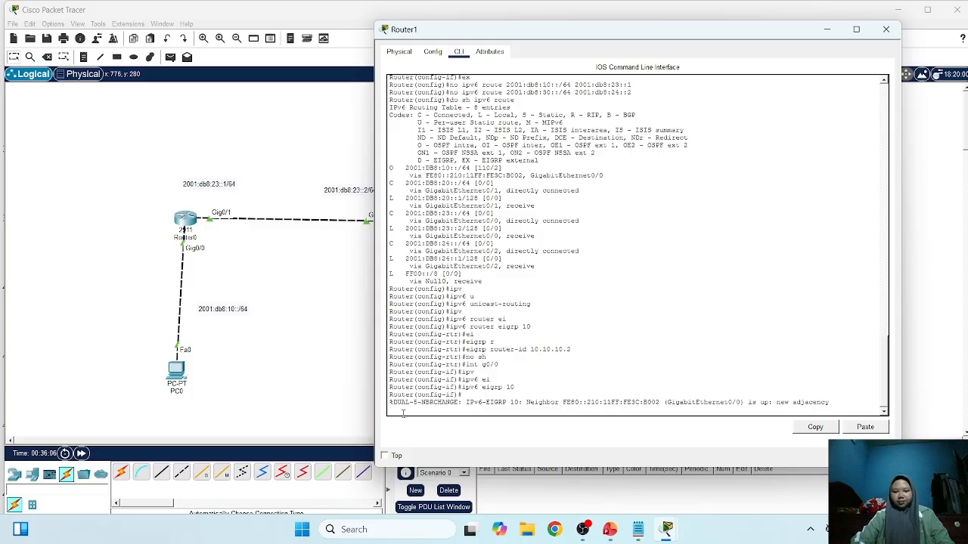
{"action": "key", "text": "Return"}
{"action": "key", "text": "Up"}
{"action": "key", "text": "Up"}
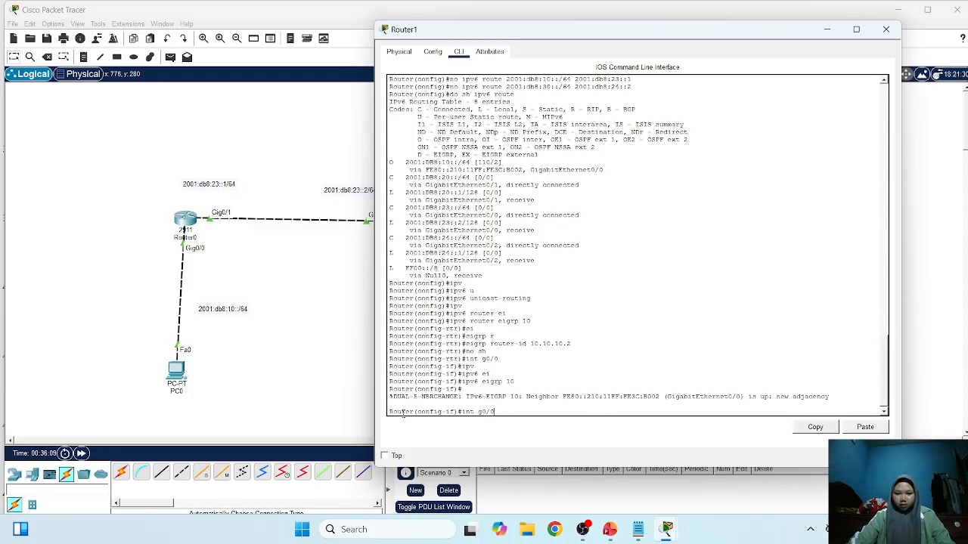
{"action": "key", "text": "BackSpace"}
{"action": "type", "text": "1"}
{"action": "key", "text": "Return"}
{"action": "key", "text": "Up"}
{"action": "key", "text": "Up"}
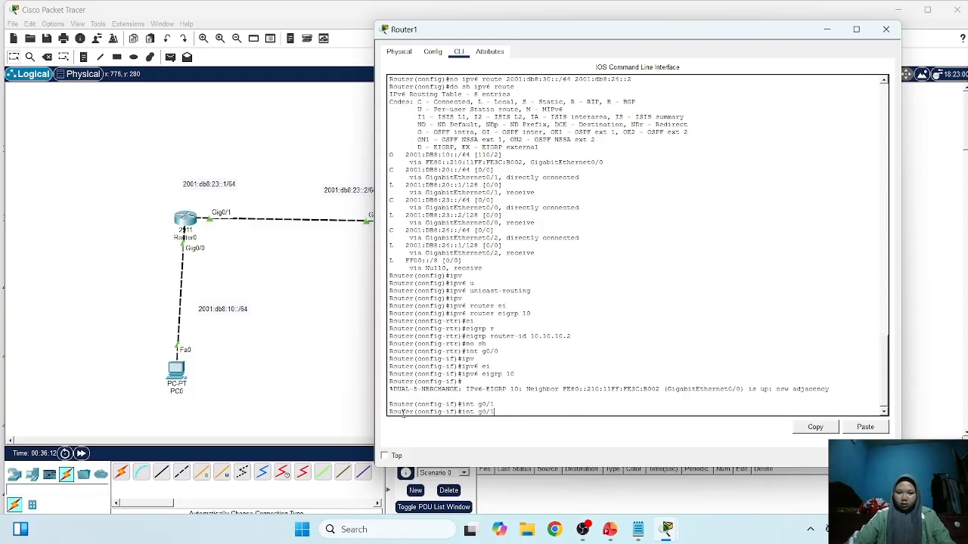
{"action": "key", "text": "Return"}
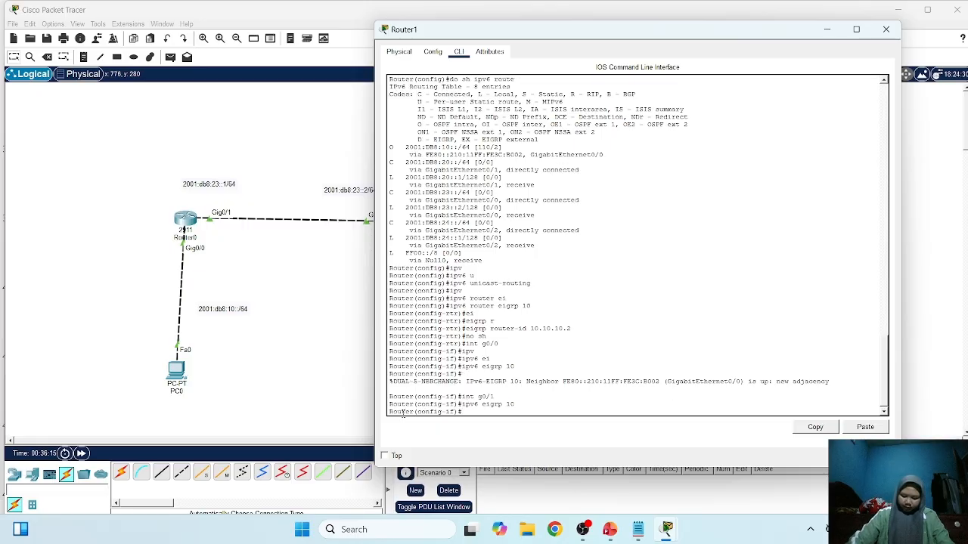
Enable EIGRP on Router1's g0/2 interface with ipv6 eigrp 10
{"action": "key", "text": "Up"}
{"action": "key", "text": "Up"}
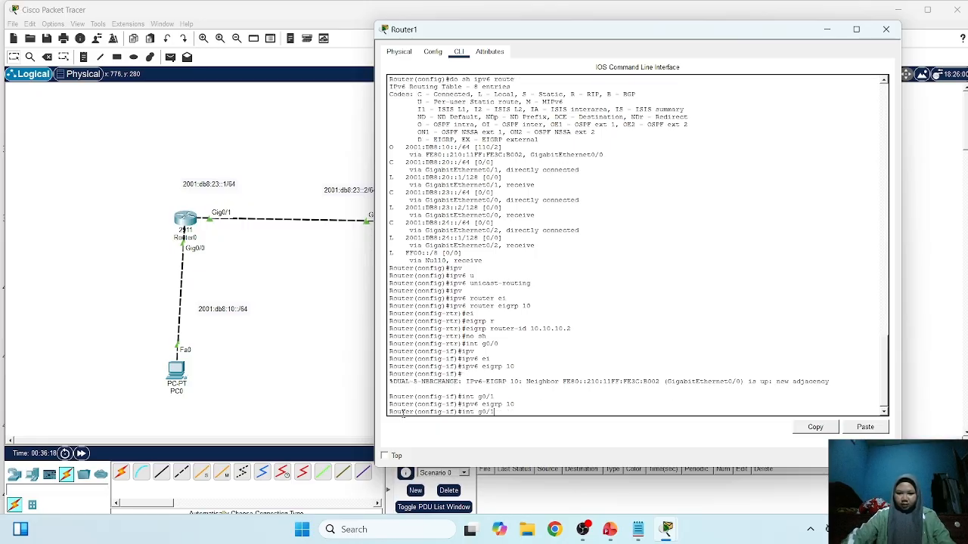
{"action": "type", "text": "2"}
{"action": "key", "text": "Return"}
{"action": "key", "text": "Up"}
{"action": "key", "text": "Up"}
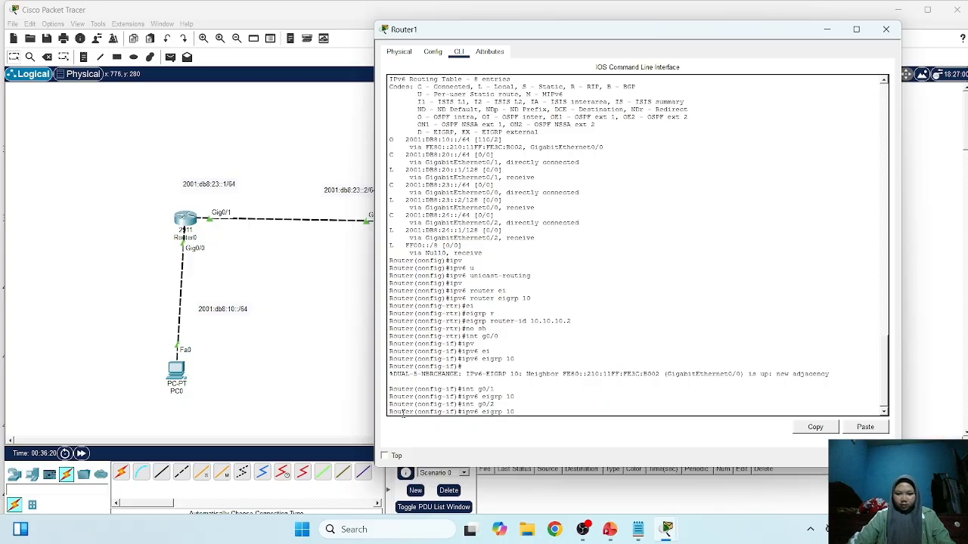
{"action": "key", "text": "Return"}
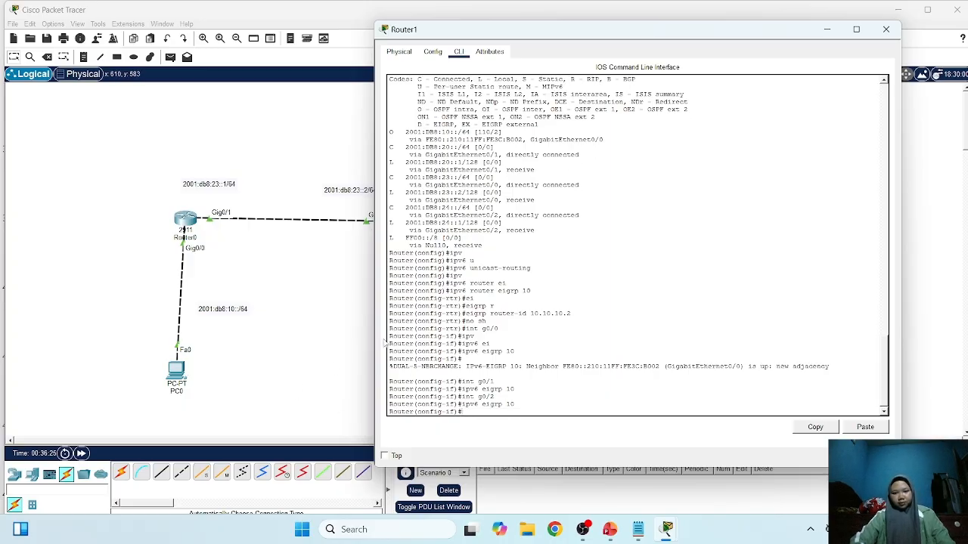
Open Router2's command line and enable IPv6 forwarding with ipv6 unicast-routing
{"action": "left_click", "coordinate": [310, 350]}
{"action": "left_click", "coordinate": [630, 223]}
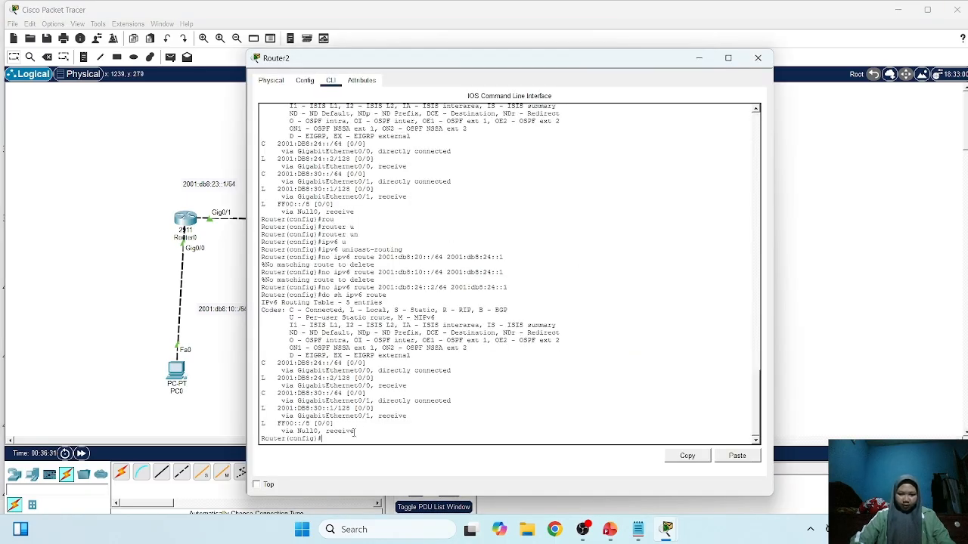
{"action": "type", "text": "ipv"}
{"action": "key", "text": "Tab"}
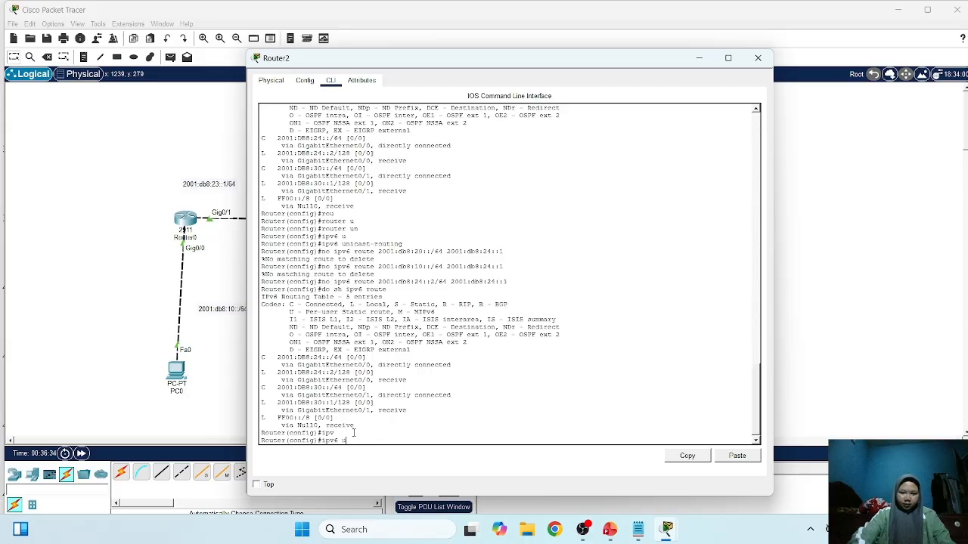
{"action": "type", "text": "u"}
{"action": "key", "text": "Tab"}
{"action": "key", "text": "Return"}
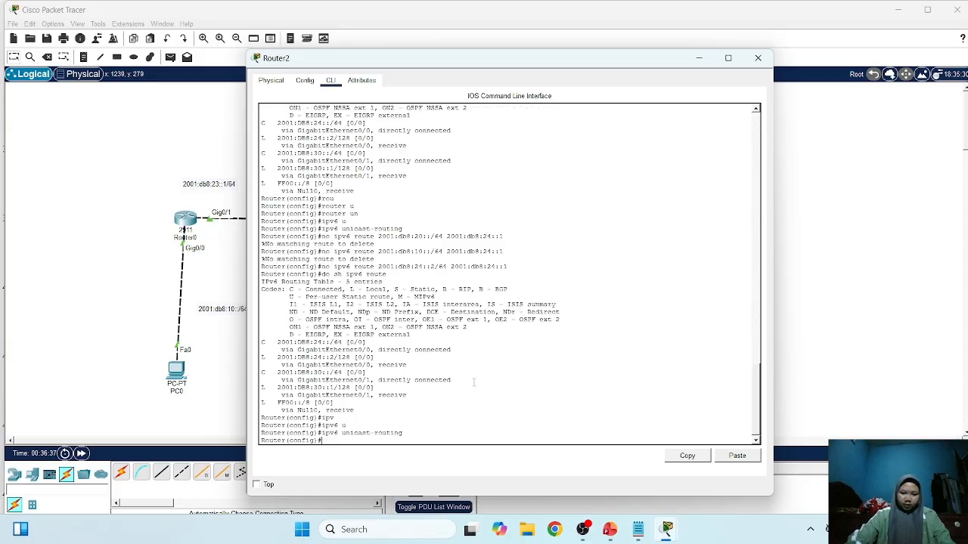
Create the IPv6 EIGRP process on Router2 with ipv6 router eigrp 10
{"action": "type", "text": "ipv"}
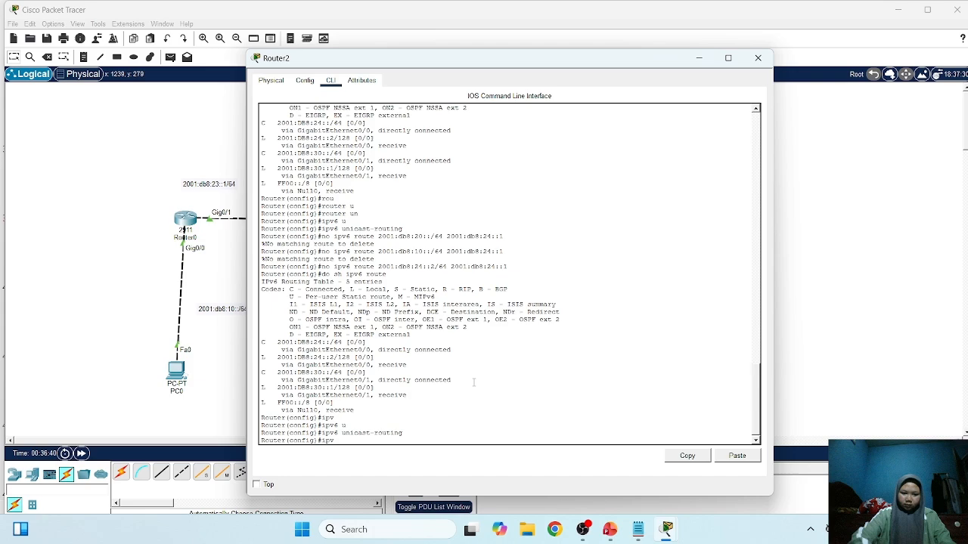
{"action": "key", "text": "Tab"}
{"action": "type", "text": "ro"}
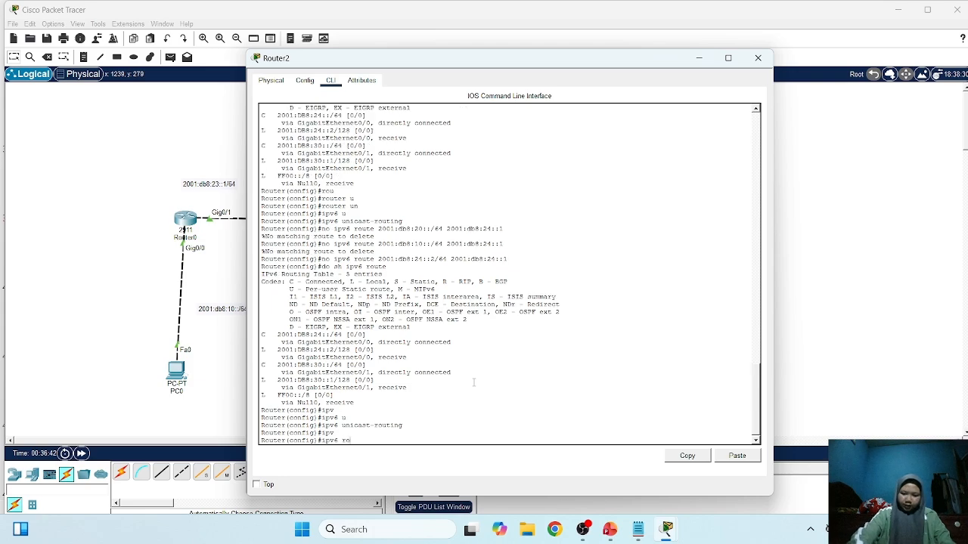
{"action": "type", "text": "ute c"}
{"action": "key", "text": "BackSpace"}
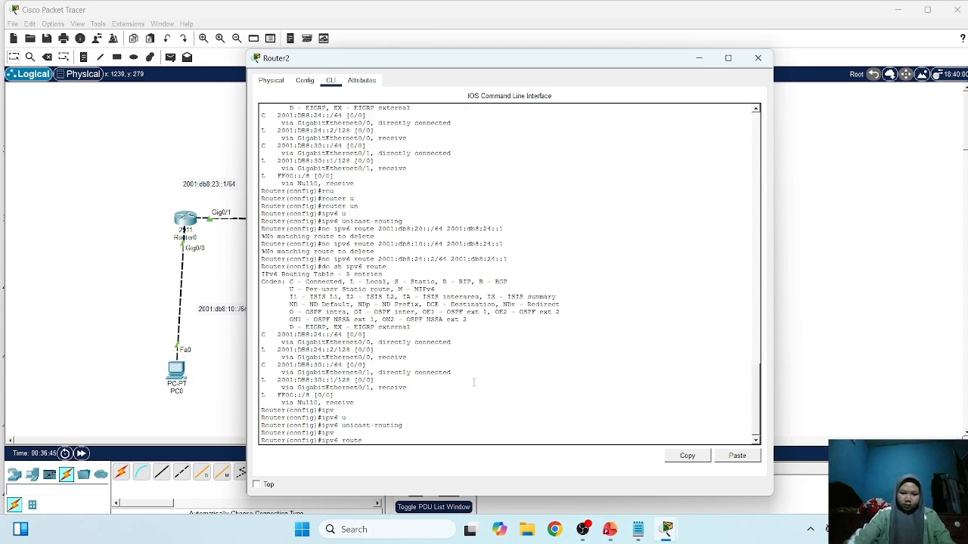
{"action": "type", "text": "er"}
{"action": "type", "text": " ei"}
{"action": "key", "text": "Tab"}
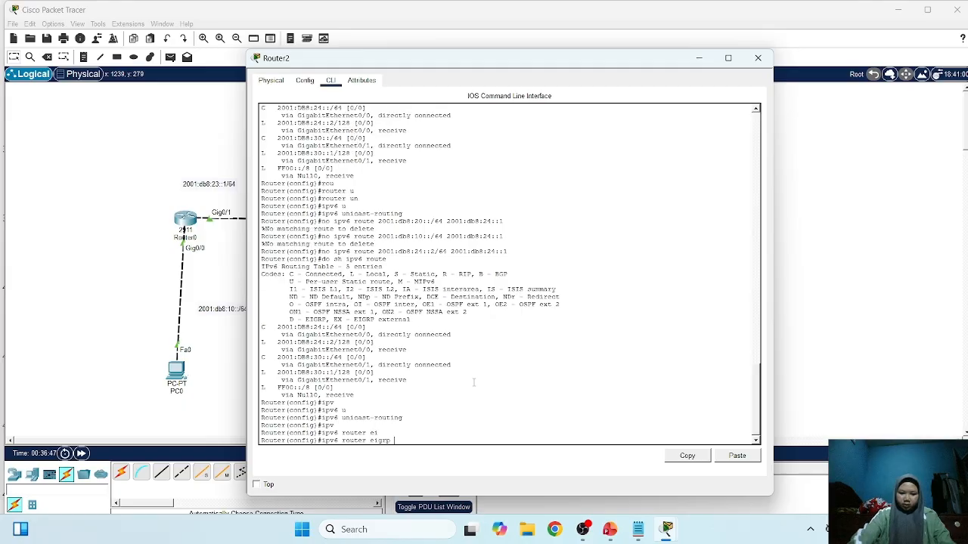
{"action": "type", "text": "10"}
{"action": "key", "text": "Return"}
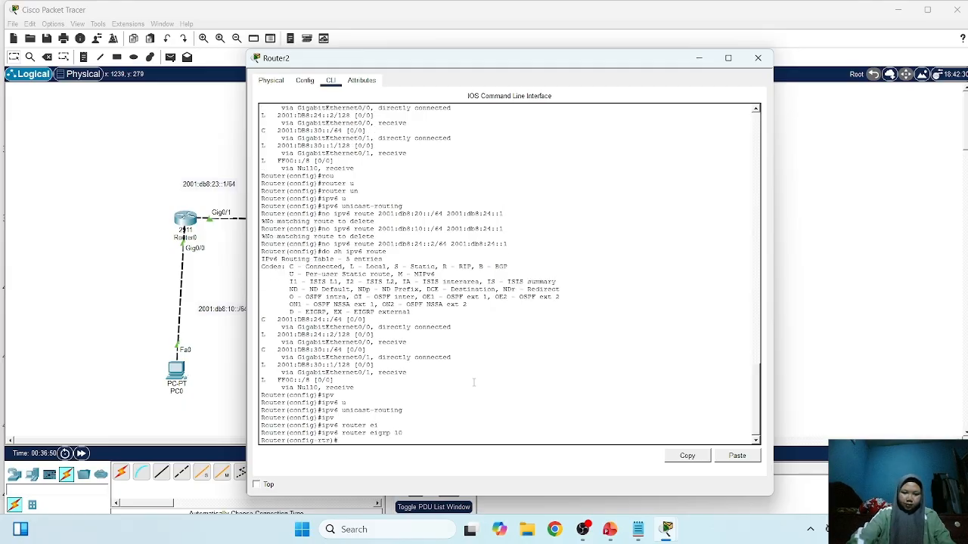
Set Router2's EIGRP router ID to 10.10.10.3 and activate the process with no sh
{"action": "type", "text": "ei"}
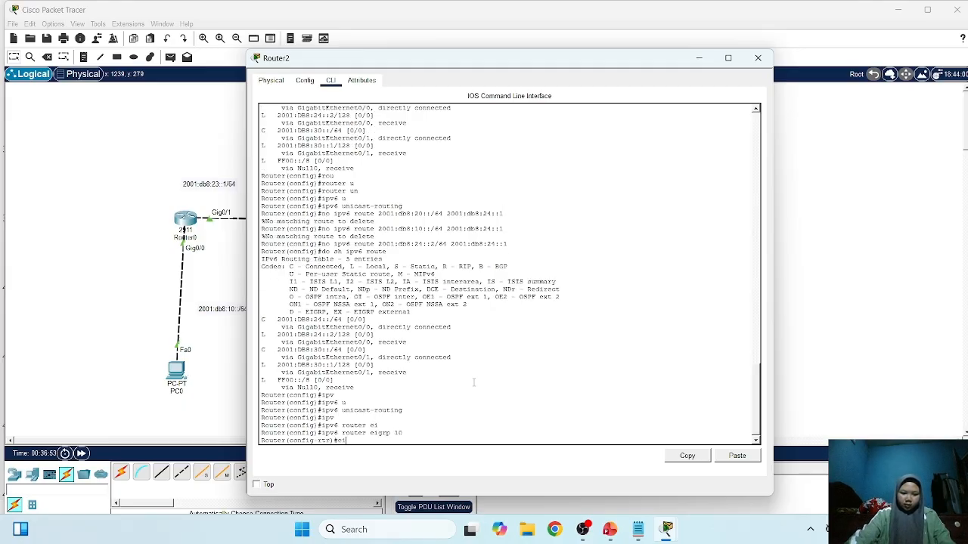
{"action": "key", "text": "Tab"}
{"action": "type", "text": "r"}
{"action": "key", "text": "Tab"}
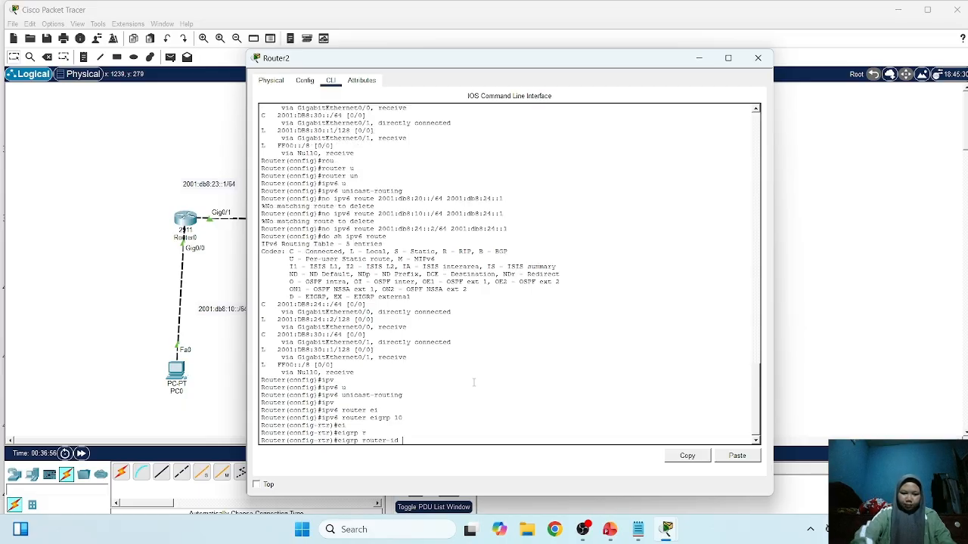
{"action": "type", "text": "10.10.10.1"}
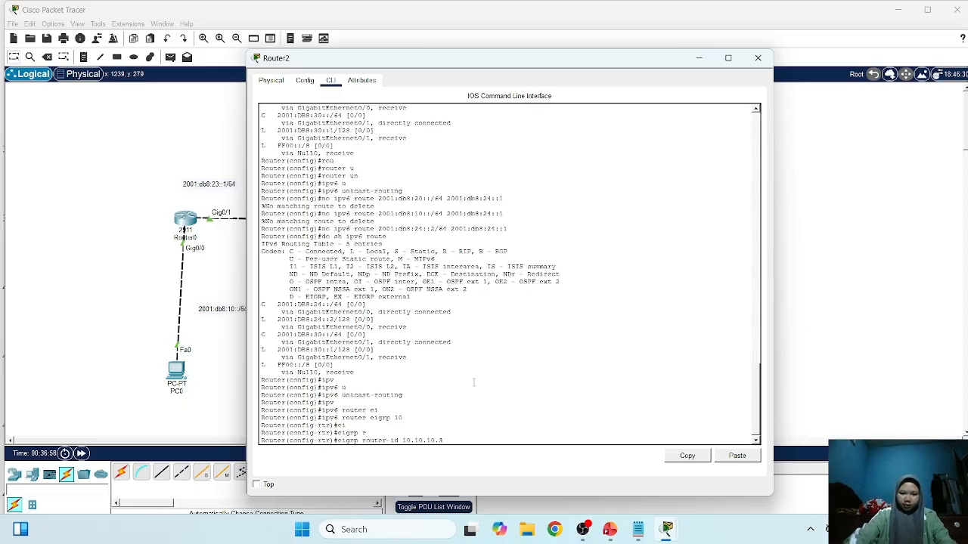
{"action": "key", "text": "Return"}
{"action": "type", "text": "no sh"}
{"action": "key", "text": "Return"}
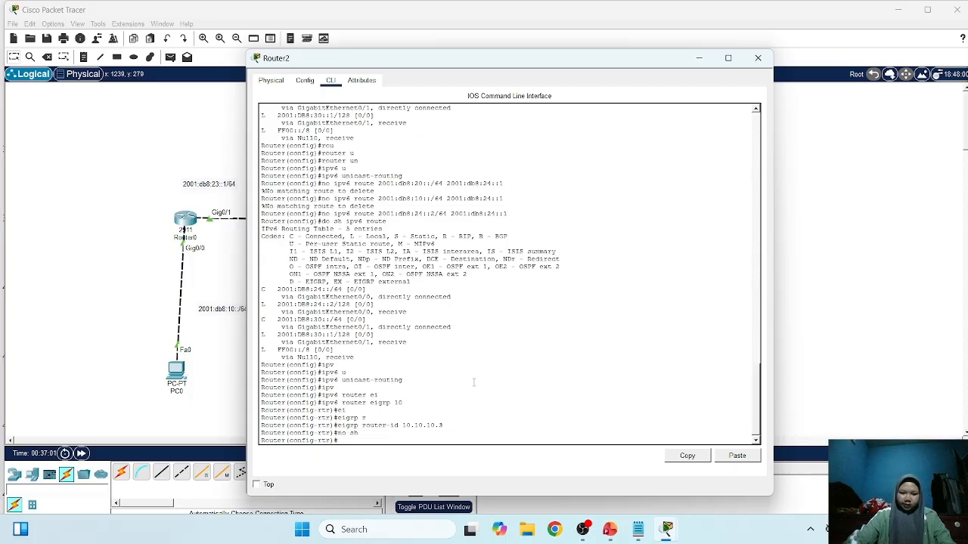
Enable EIGRP on Router2's g0/0 interface with ipv6 eigrp 10
{"action": "type", "text": "int g0/0"}
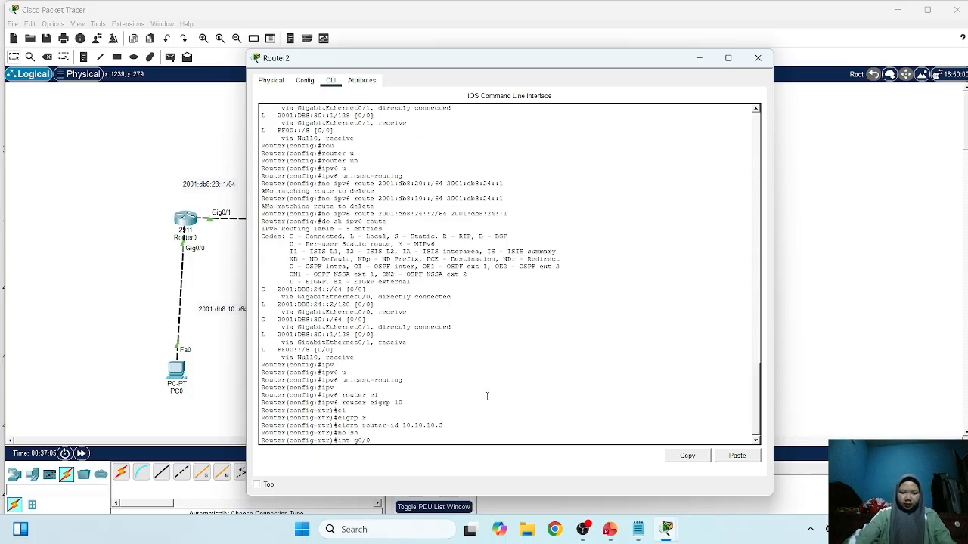
{"action": "key", "text": "Return"}
{"action": "type", "text": "ipv"}
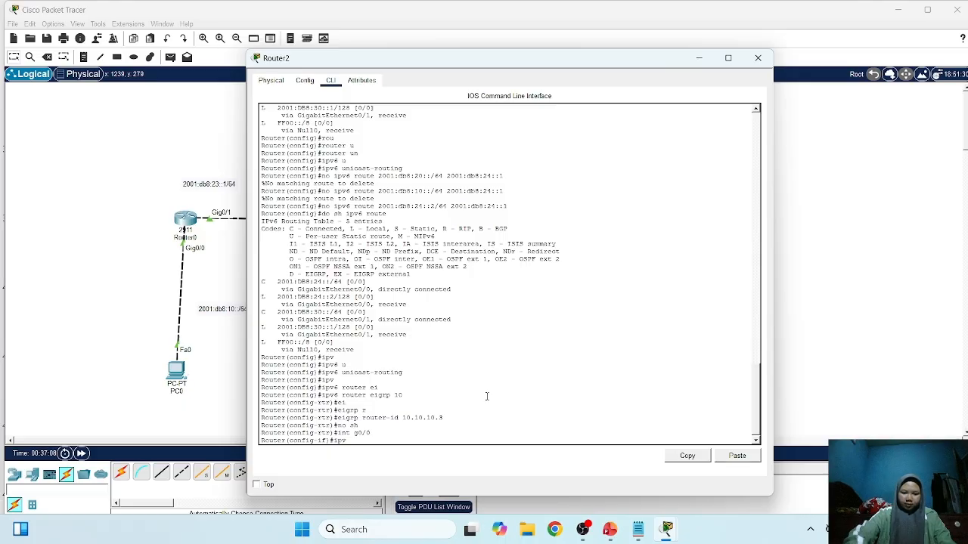
{"action": "key", "text": "Tab"}
{"action": "type", "text": "e"}
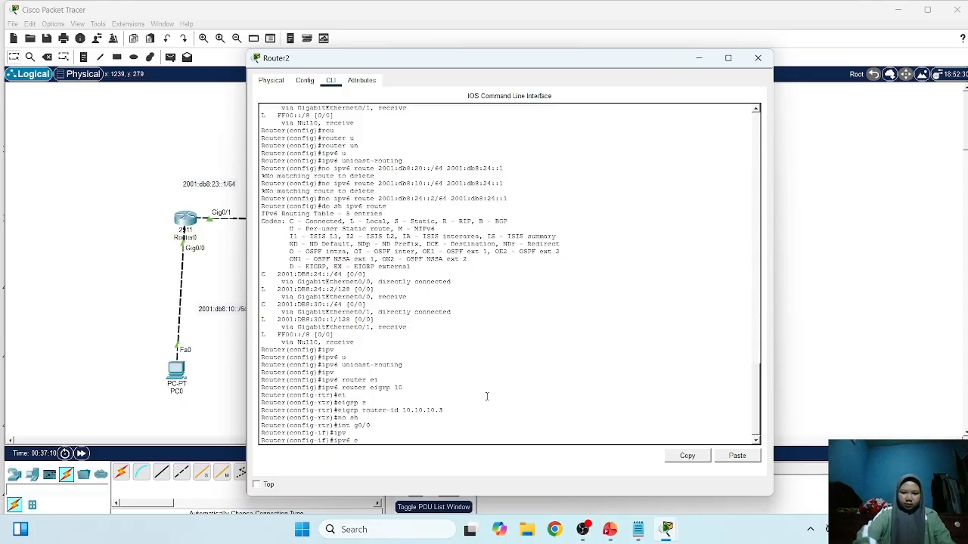
{"action": "type", "text": "i"}
{"action": "key", "text": "Tab"}
{"action": "type", "text": "10"}
{"action": "key", "text": "Return"}
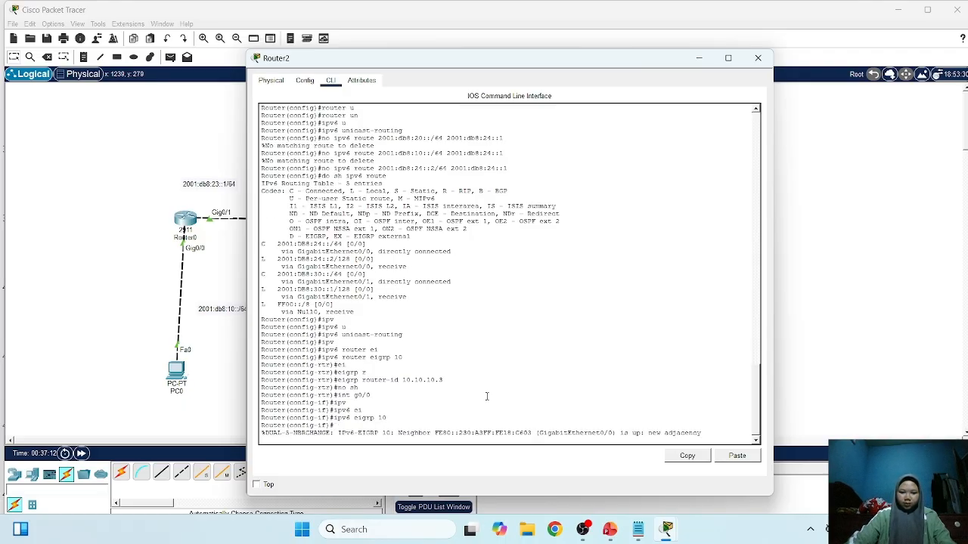
Enable EIGRP on Router2's g0/1 interface with ipv6 eigrp 10
{"action": "key", "text": "Return"}
{"action": "key", "text": "Up"}
{"action": "key", "text": "Up"}
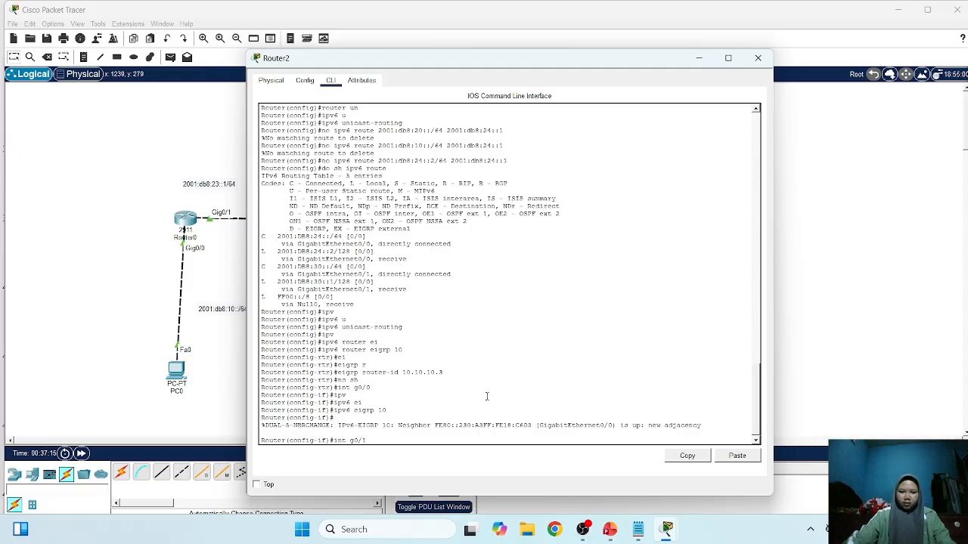
{"action": "key", "text": "Return"}
{"action": "type", "text": "ipv6 eigrp 10"}
{"action": "key", "text": "Return"}
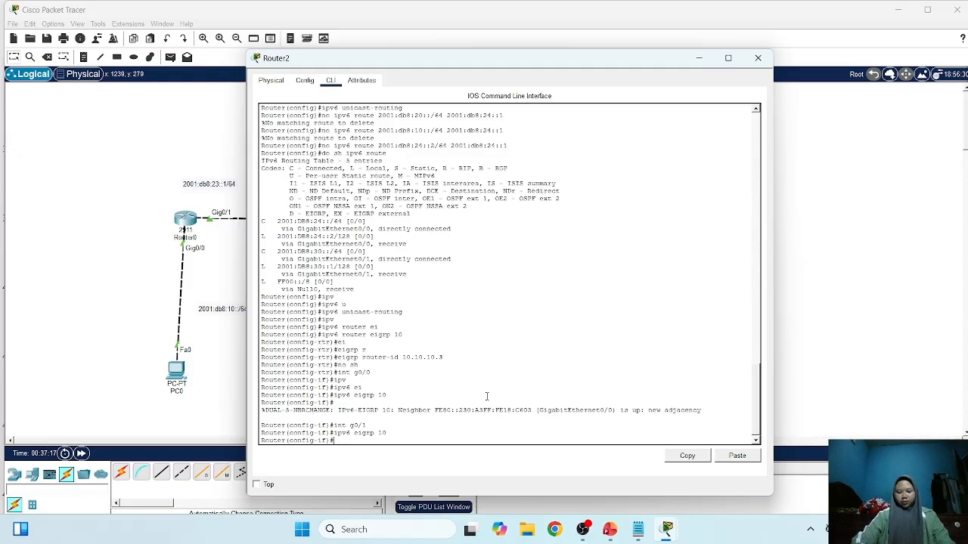
Test connectivity by sending simple PDUs from PC0 to PC1 and from PC1 to PC2
{"action": "left_click", "coordinate": [76, 307]}
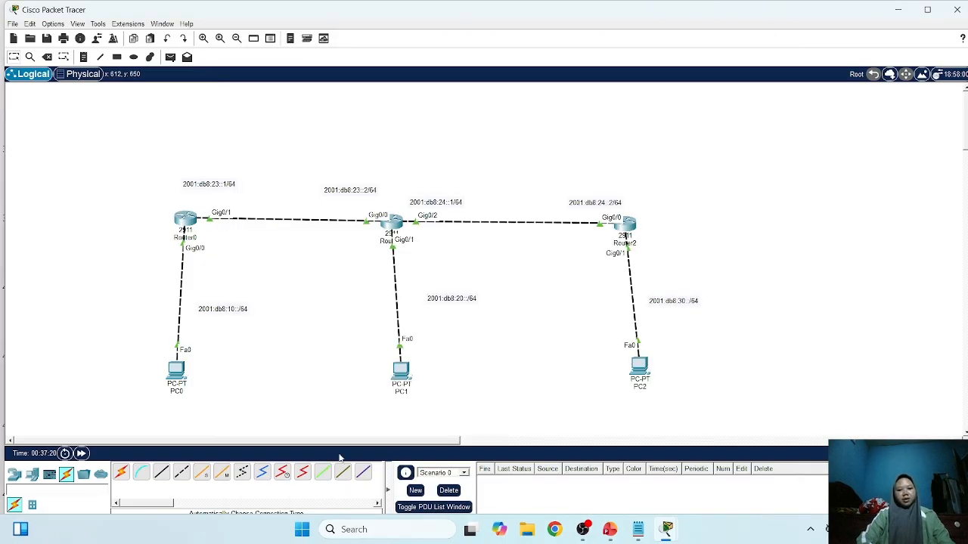
{"action": "left_click", "coordinate": [171, 56]}
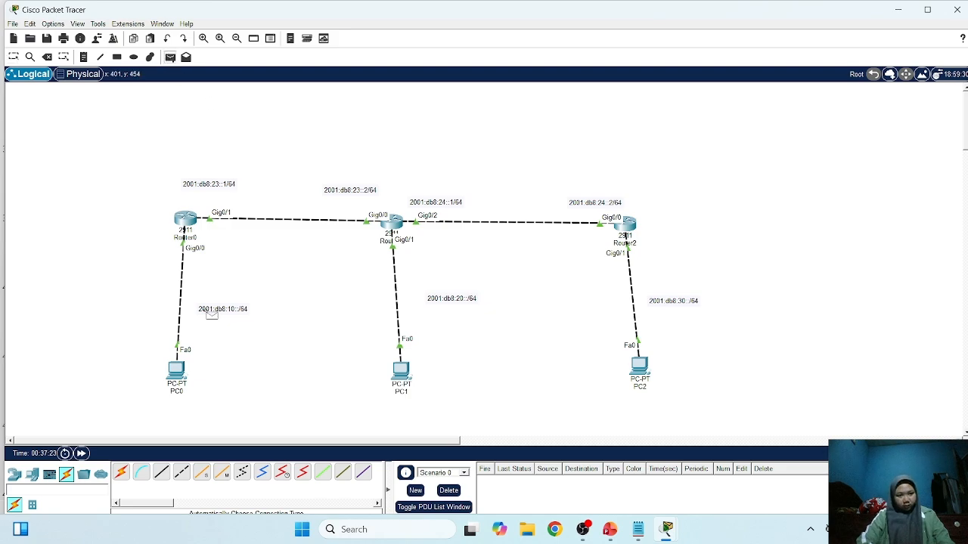
{"action": "left_click", "coordinate": [401, 370]}
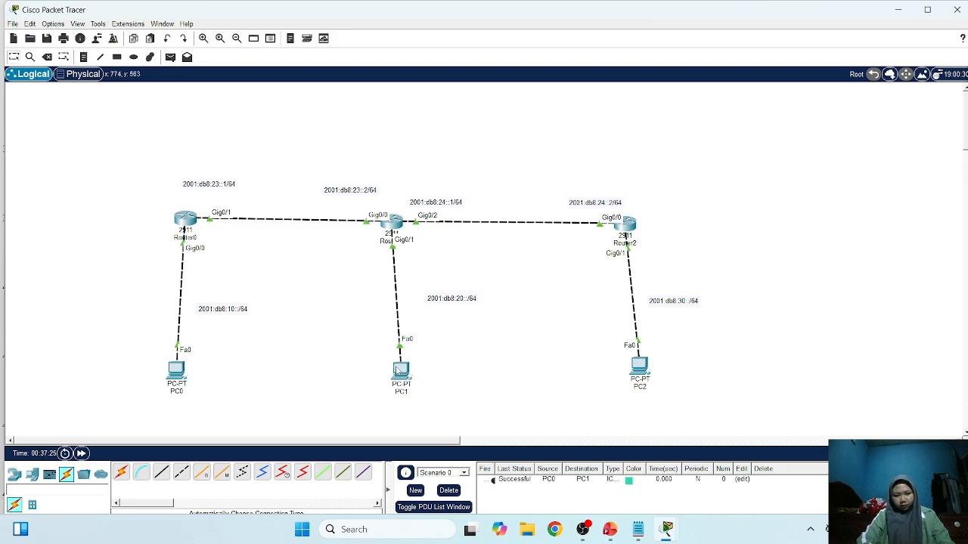
{"action": "left_click", "coordinate": [170, 57]}
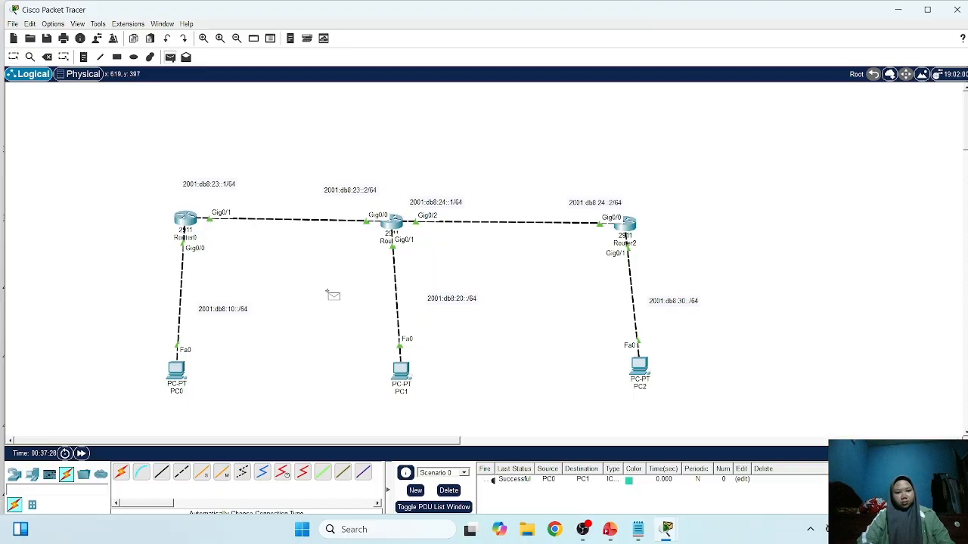
{"action": "left_click", "coordinate": [639, 368]}
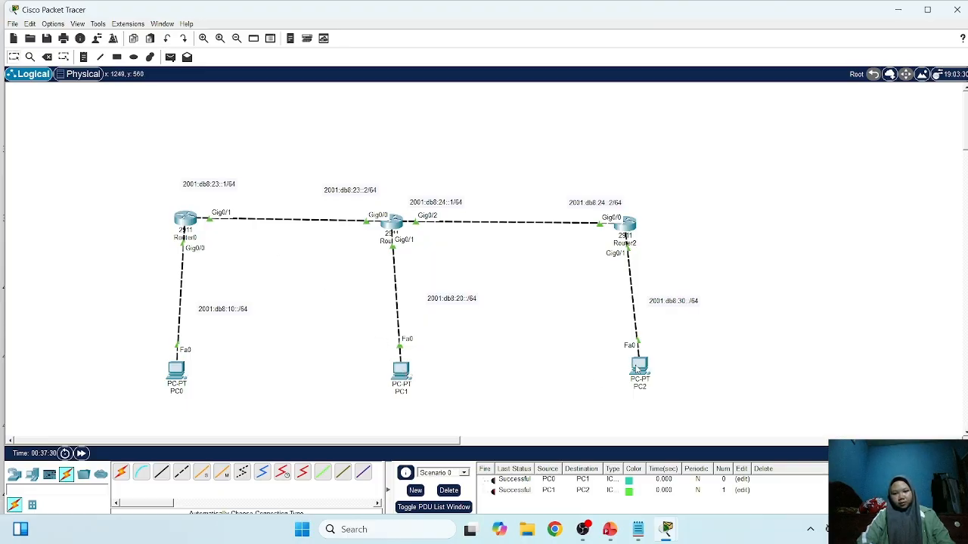
Test end-to-end connectivity by sending a simple PDU from PC0 to PC2
{"action": "left_click", "coordinate": [170, 57]}
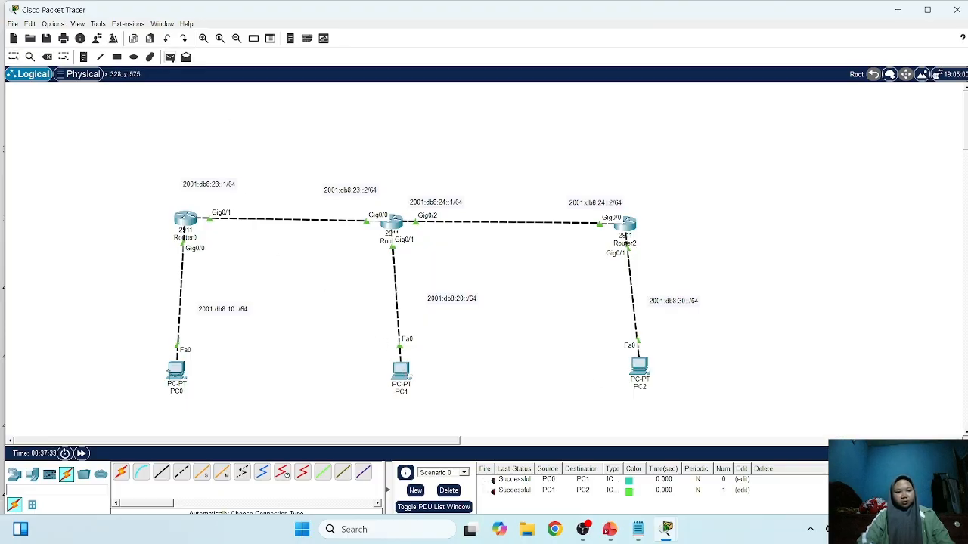
{"action": "left_click", "coordinate": [177, 371]}
{"action": "left_click", "coordinate": [638, 366]}
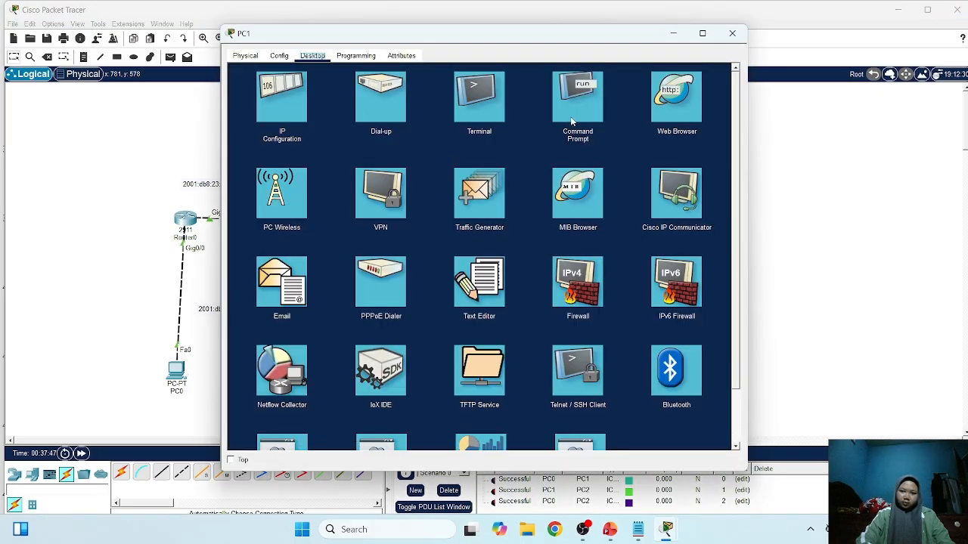
Open PC1's Command Prompt and try to ping PC2 at 2001:db8:30::2
{"action": "left_click", "coordinate": [572, 98]}
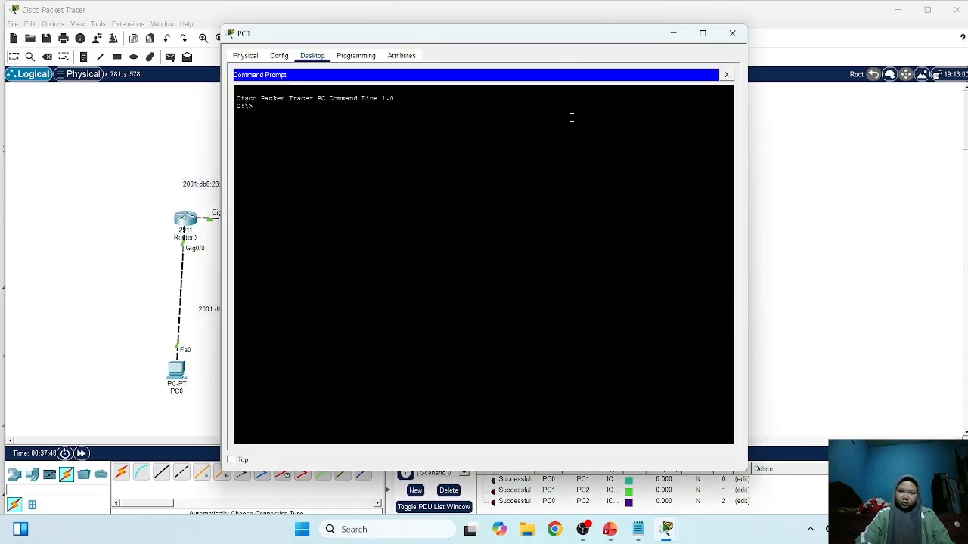
{"action": "type", "text": "pig 2001"}
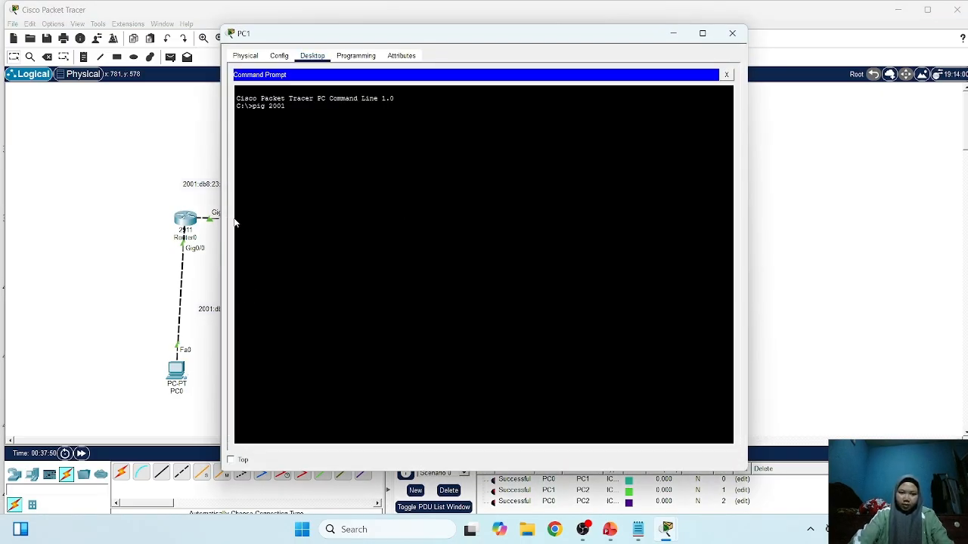
{"action": "type", "text": ":db8:"}
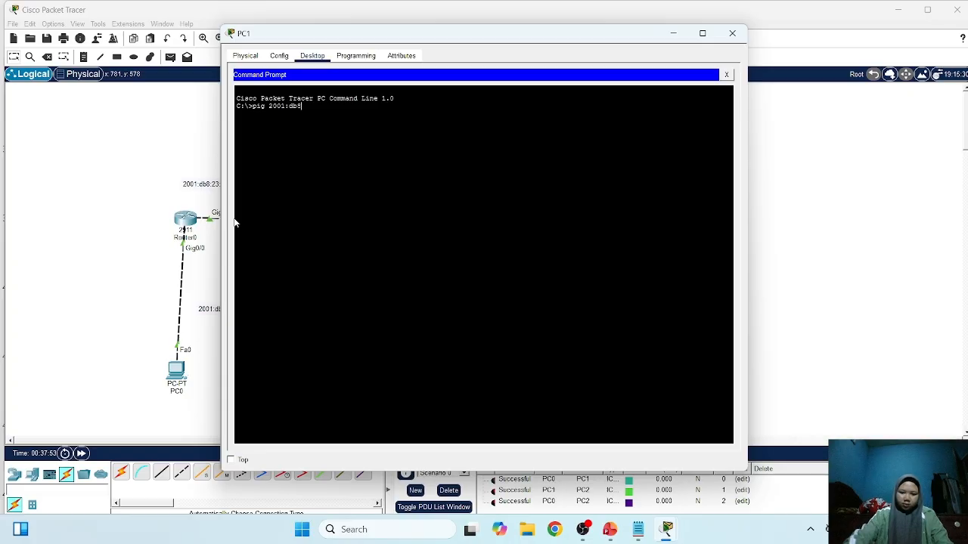
{"action": "type", "text": "30"}
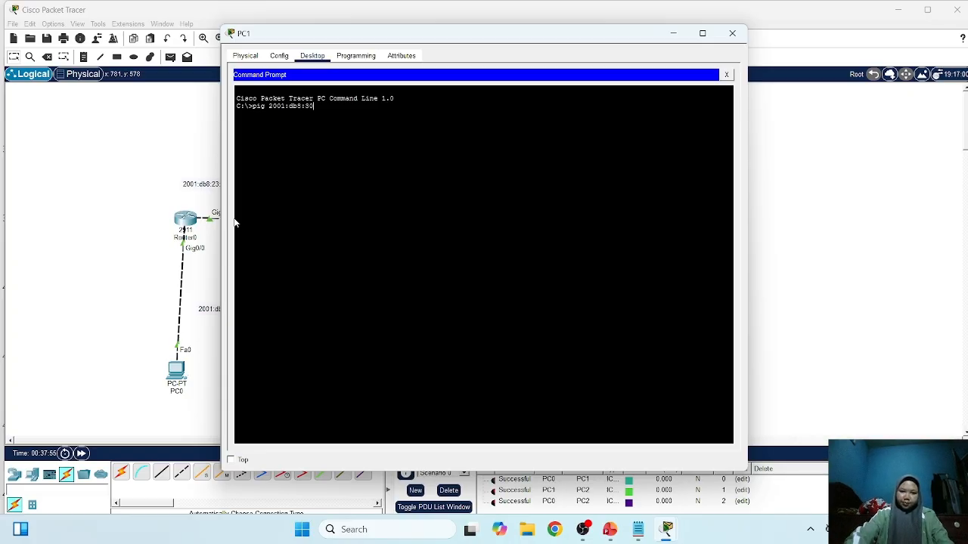
{"action": "type", "text": ":"}
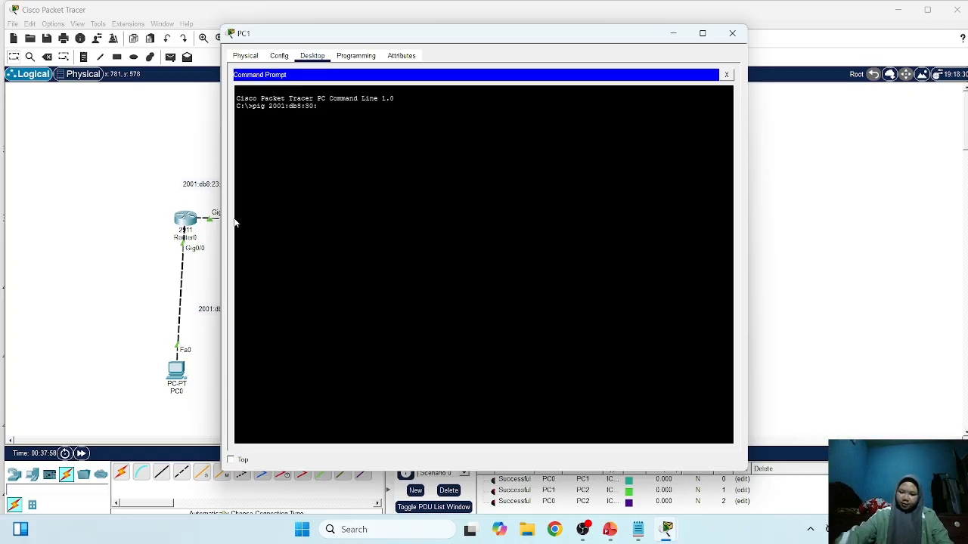
{"action": "type", "text": ":2"}
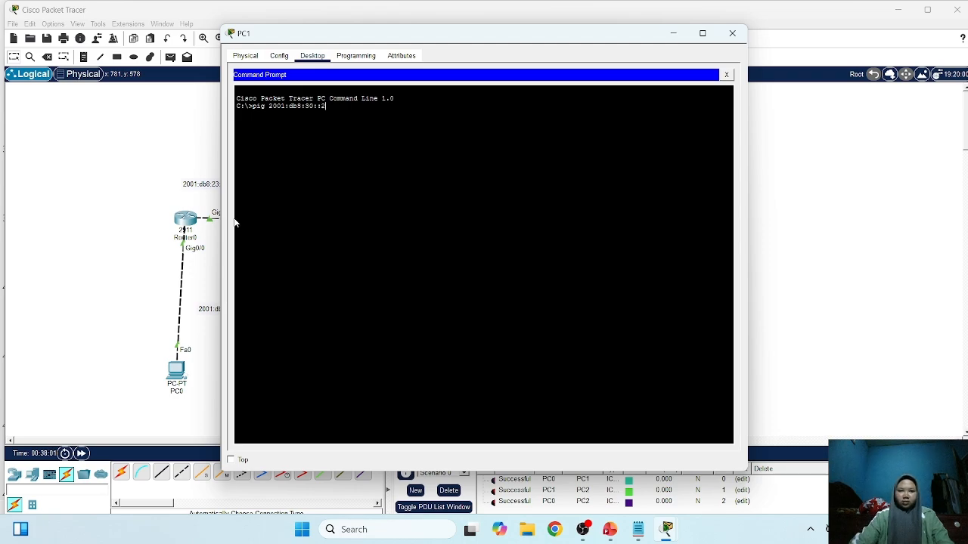
{"action": "key", "text": "Return"}
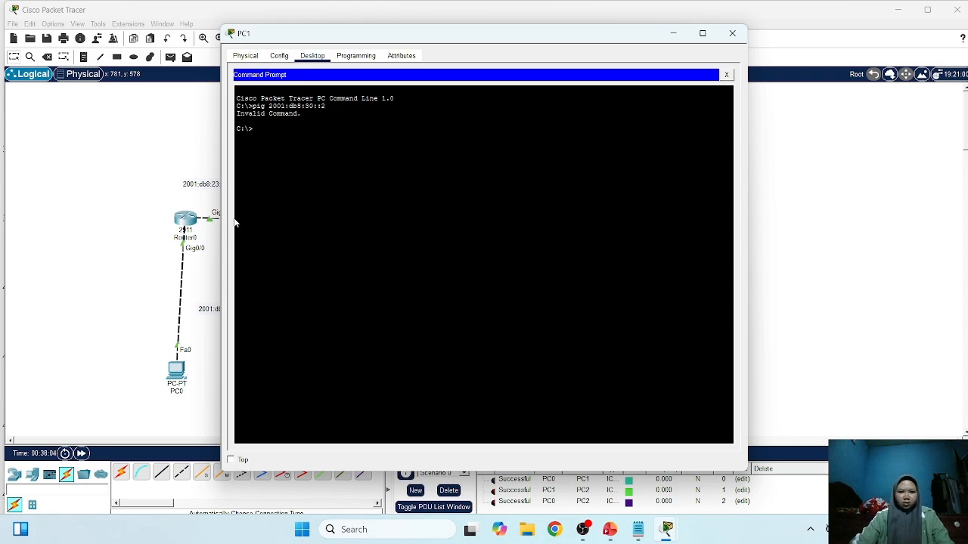
Recall the mistyped command, correct it to ping 2001:db8:30::2, run it, and close PC1's window
{"action": "key", "text": "Up"}
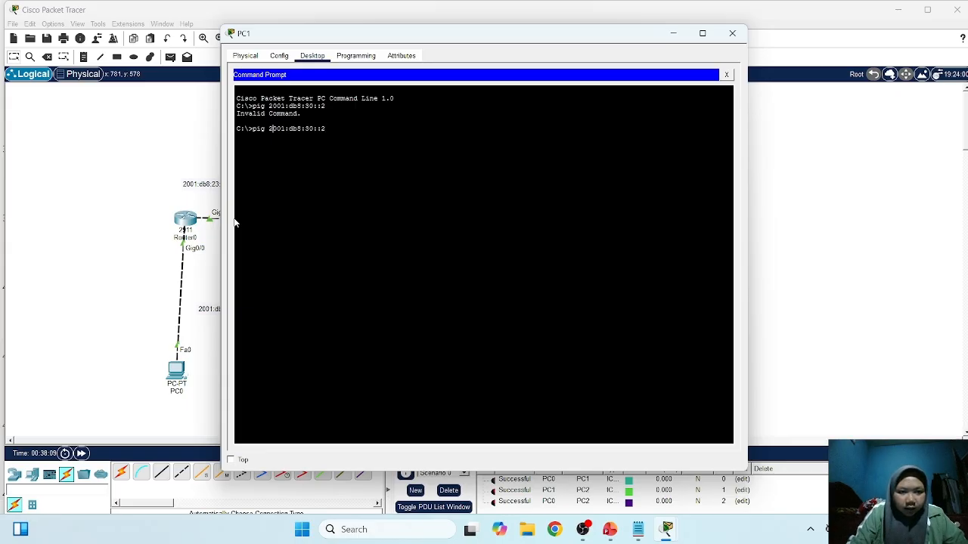
{"action": "key", "text": "Left"}
{"action": "key", "text": "Left"}
{"action": "type", "text": "n"}
{"action": "key", "text": "Return"}
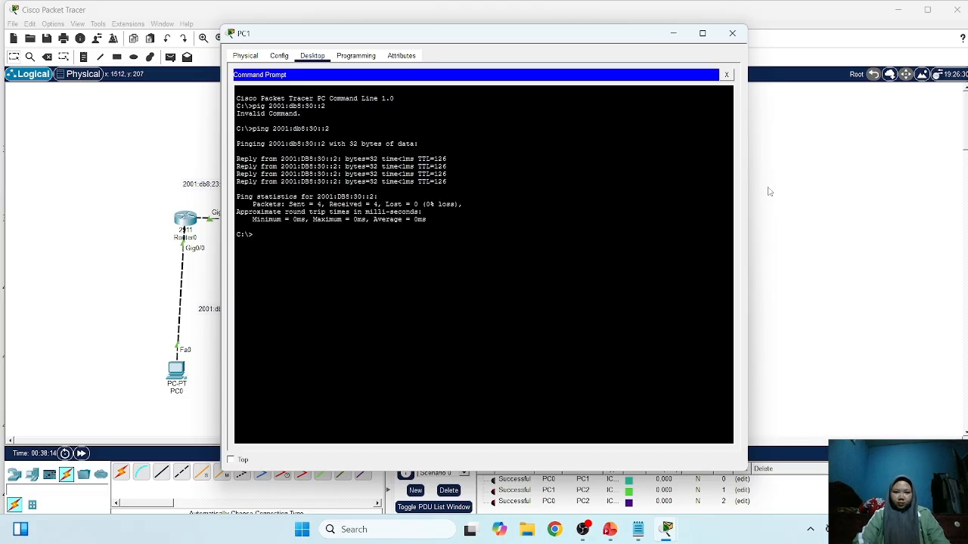
{"action": "left_click", "coordinate": [732, 33]}
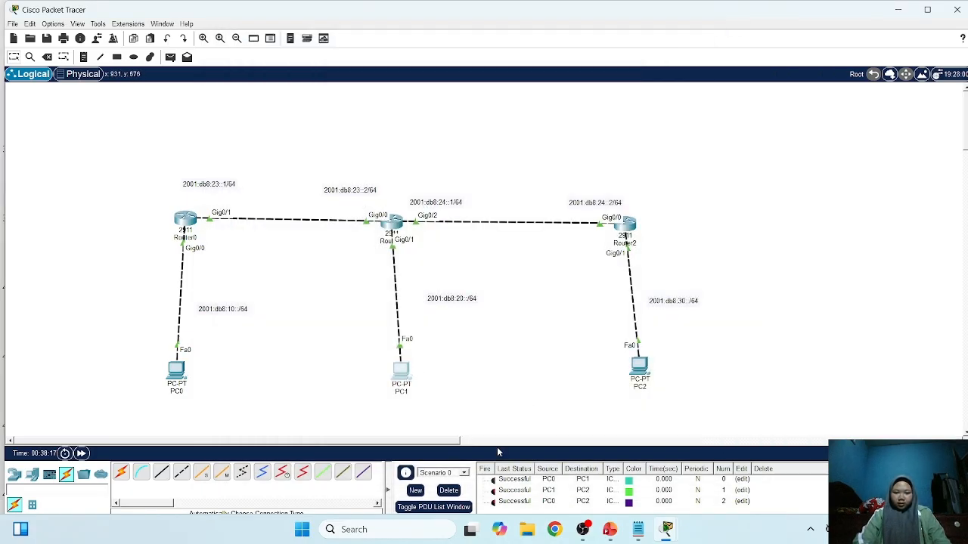
Switch to the Cisco Routing presentation in PowerPoint and display slide 48, TERIMA KASIH
{"action": "left_click", "coordinate": [608, 533]}
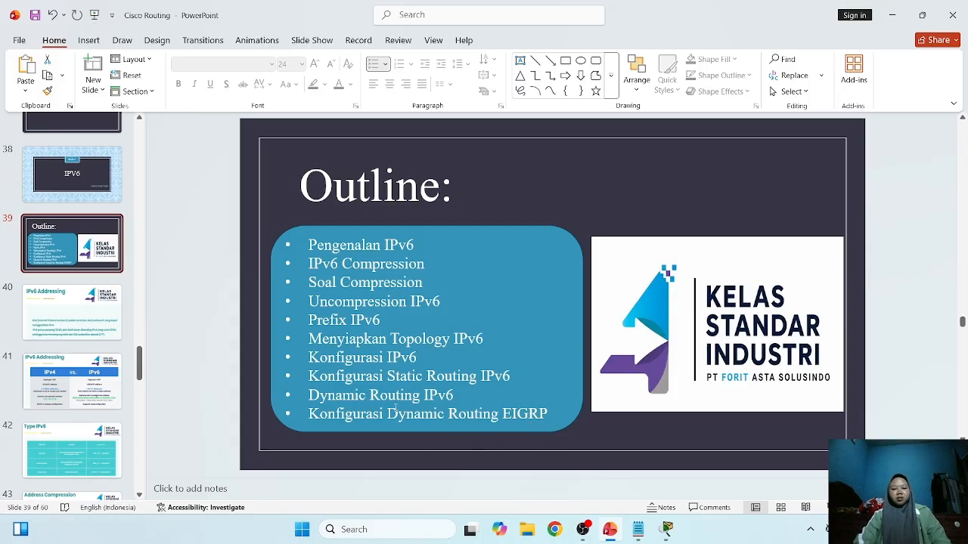
{"action": "scroll", "coordinate": [75, 363], "scroll_direction": "down", "scroll_amount": 7}
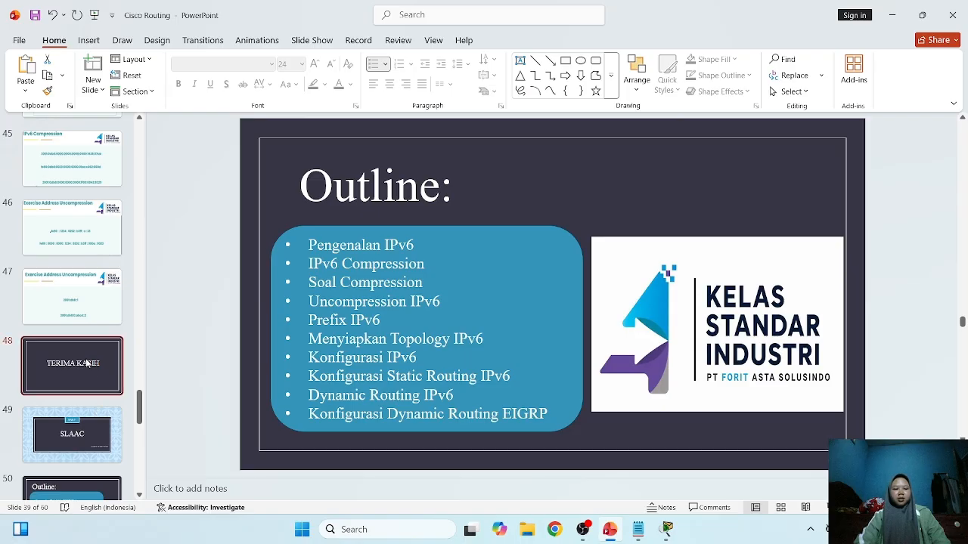
{"action": "left_click", "coordinate": [87, 364]}
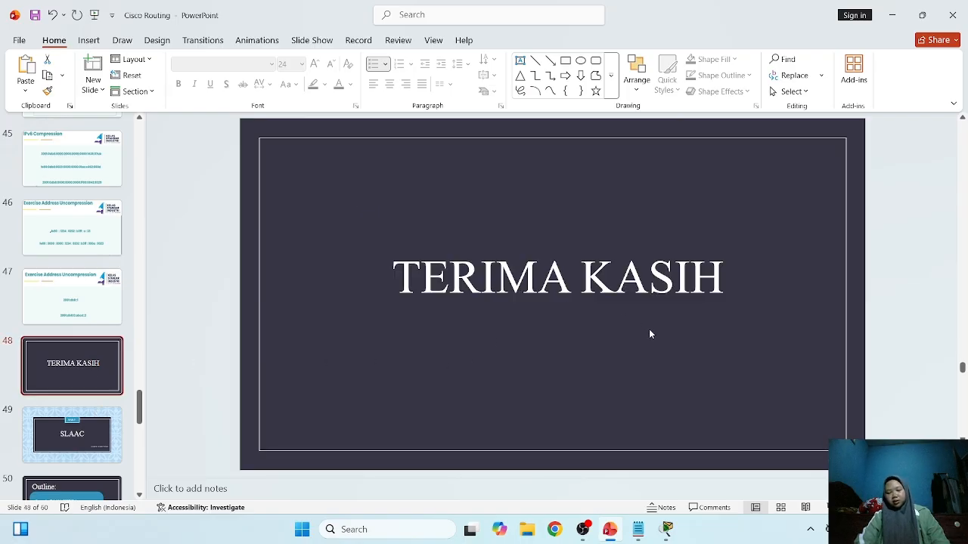